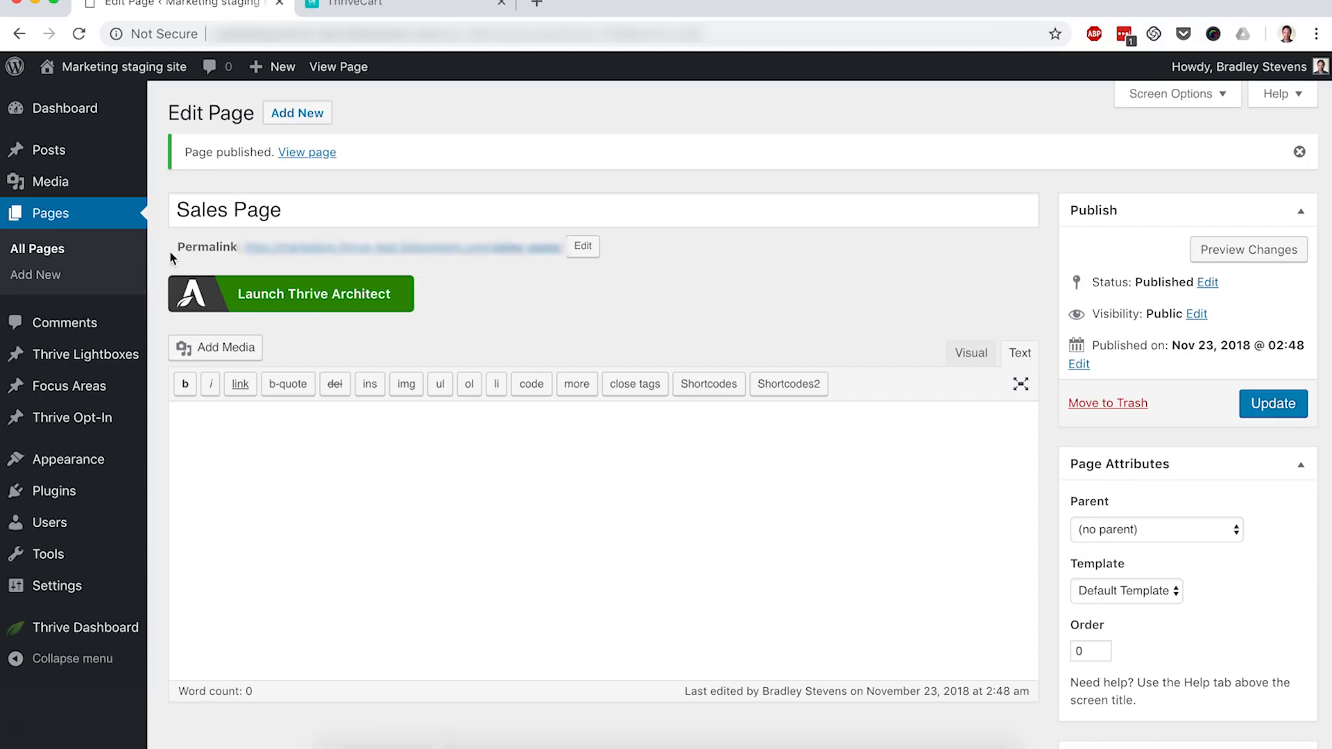
# Step: Create and publish a new WordPress page titled 'Thank You'
pyautogui.click(48, 276)
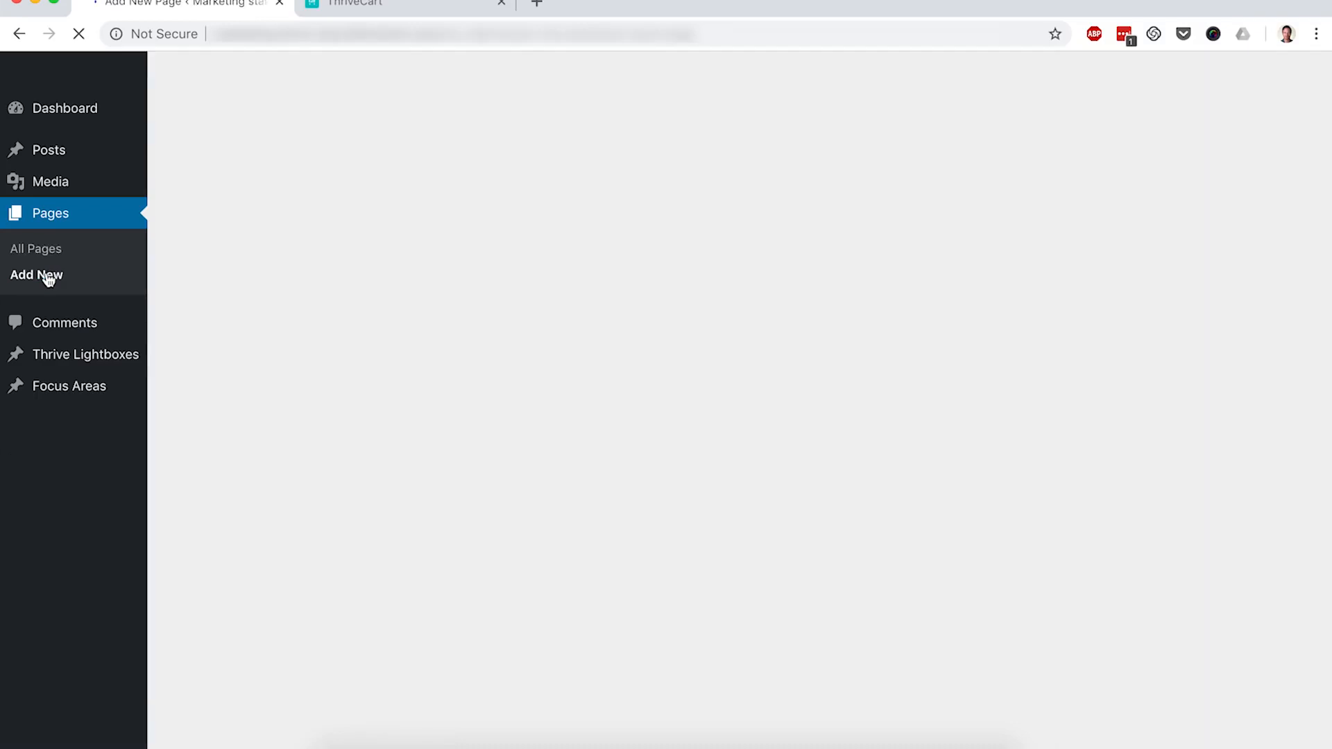
pyautogui.write('Thank You')
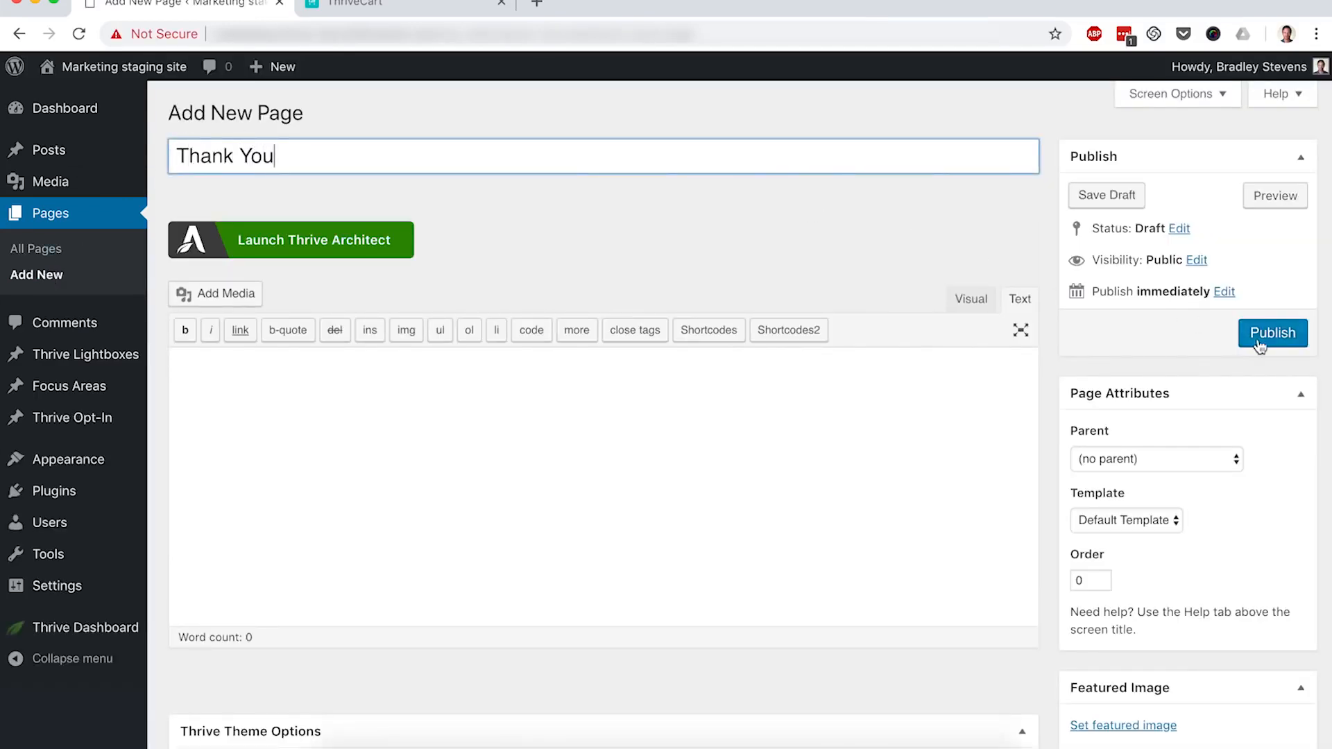
pyautogui.click(1271, 340)
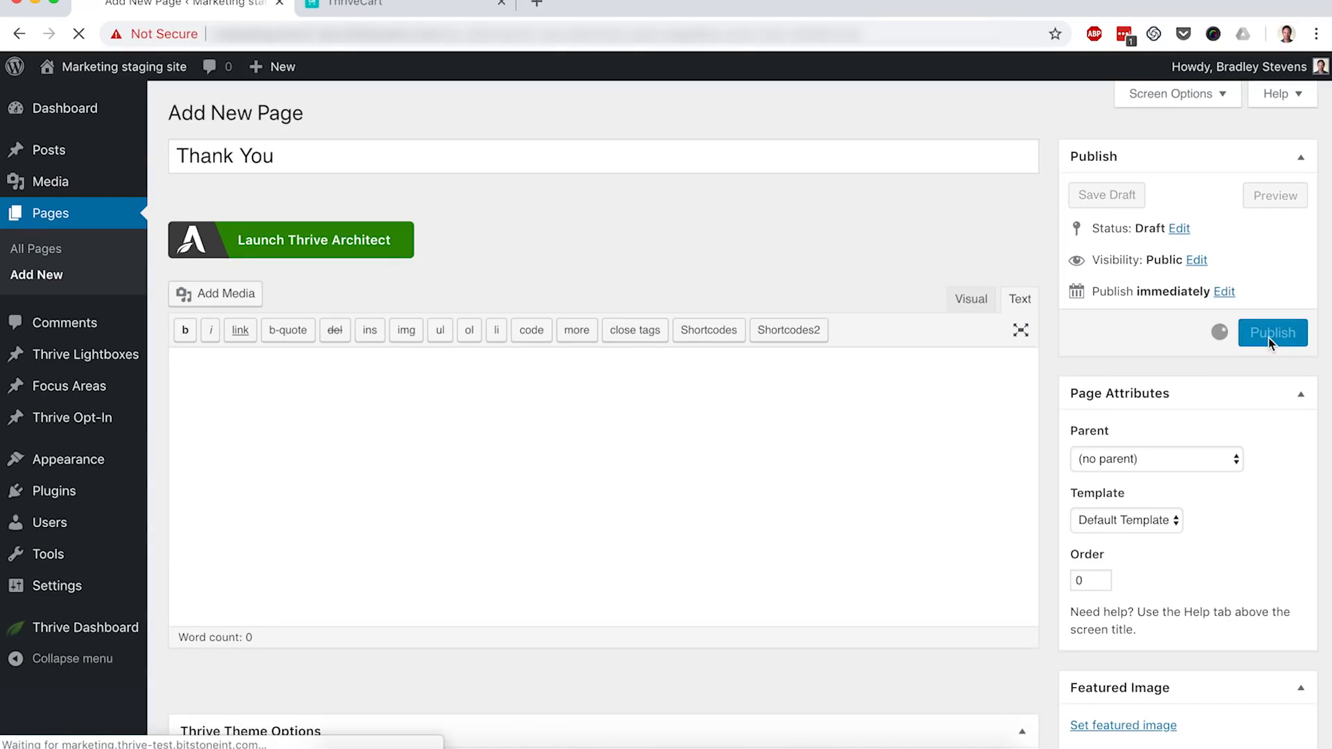
# Step: Filter All Pages to Mine, showing Sales Page and Thank You
pyautogui.click(43, 249)
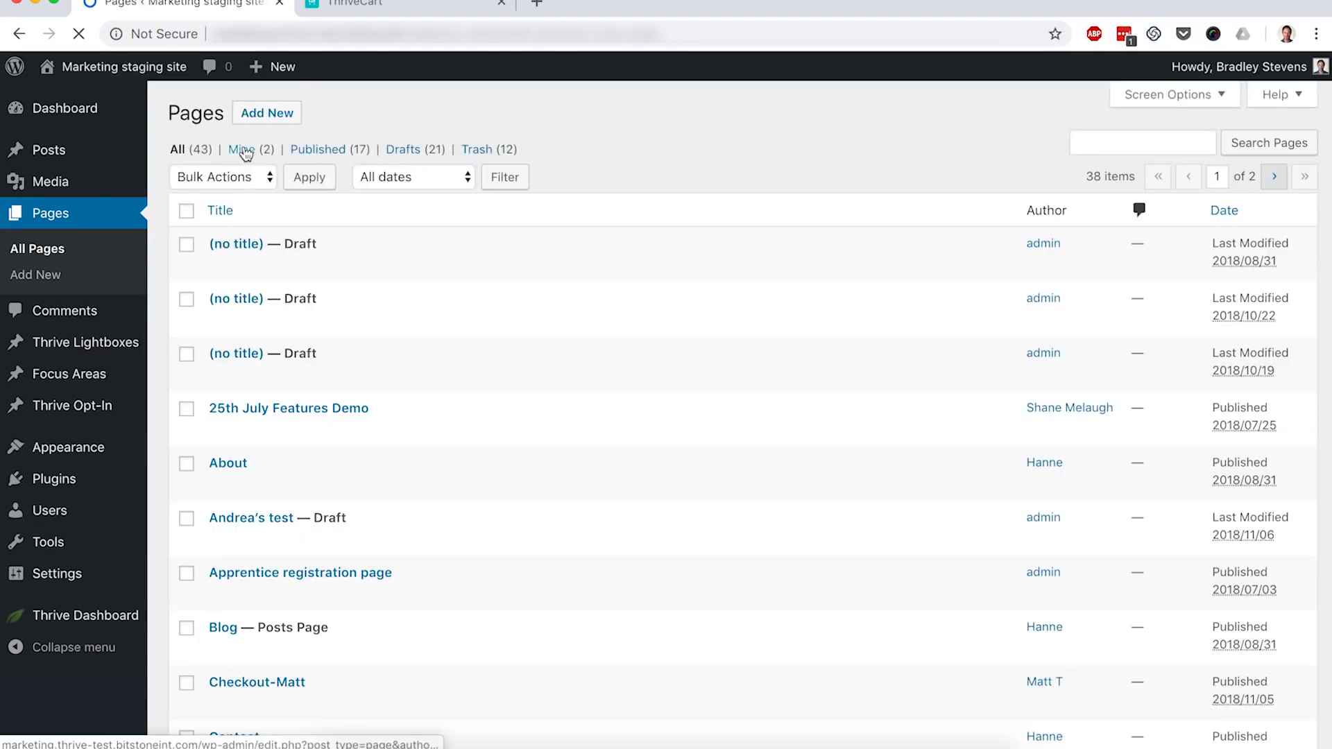
pyautogui.click(243, 151)
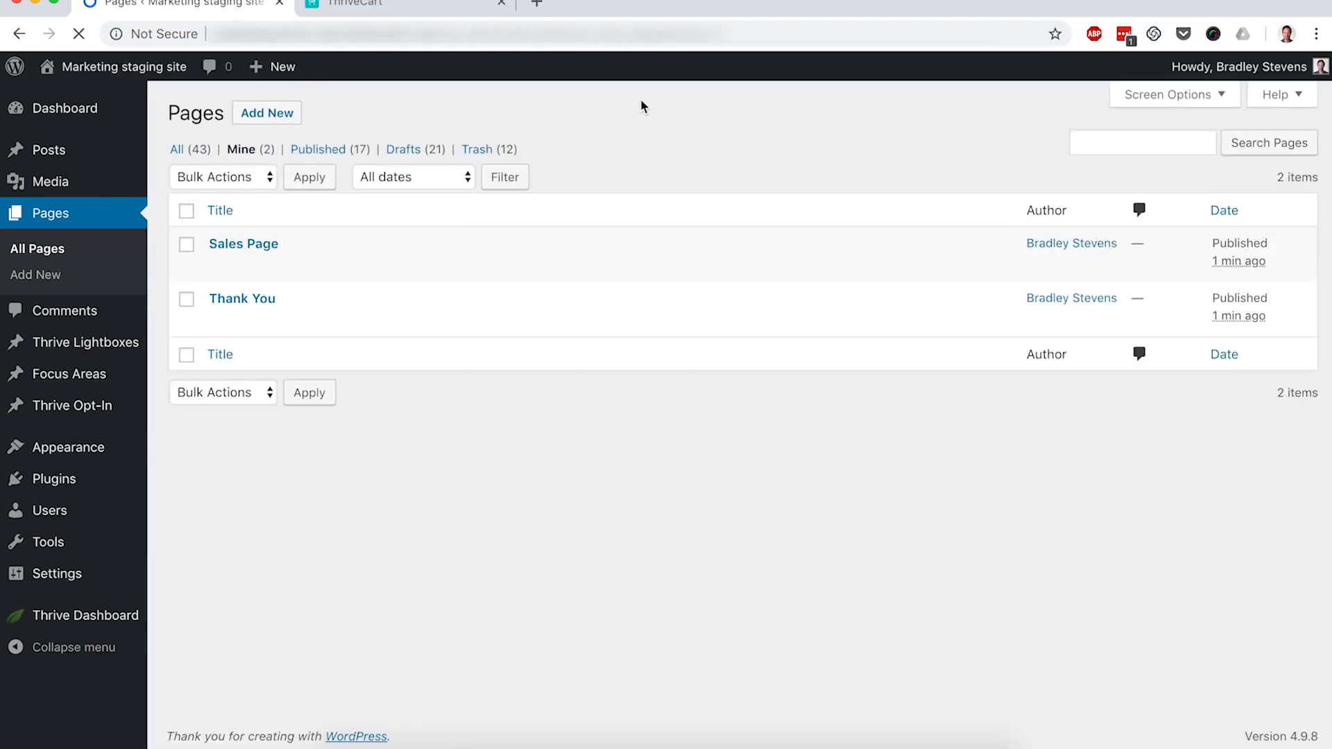
pyautogui.moveTo(268, 259)
pyautogui.click(411, 7)
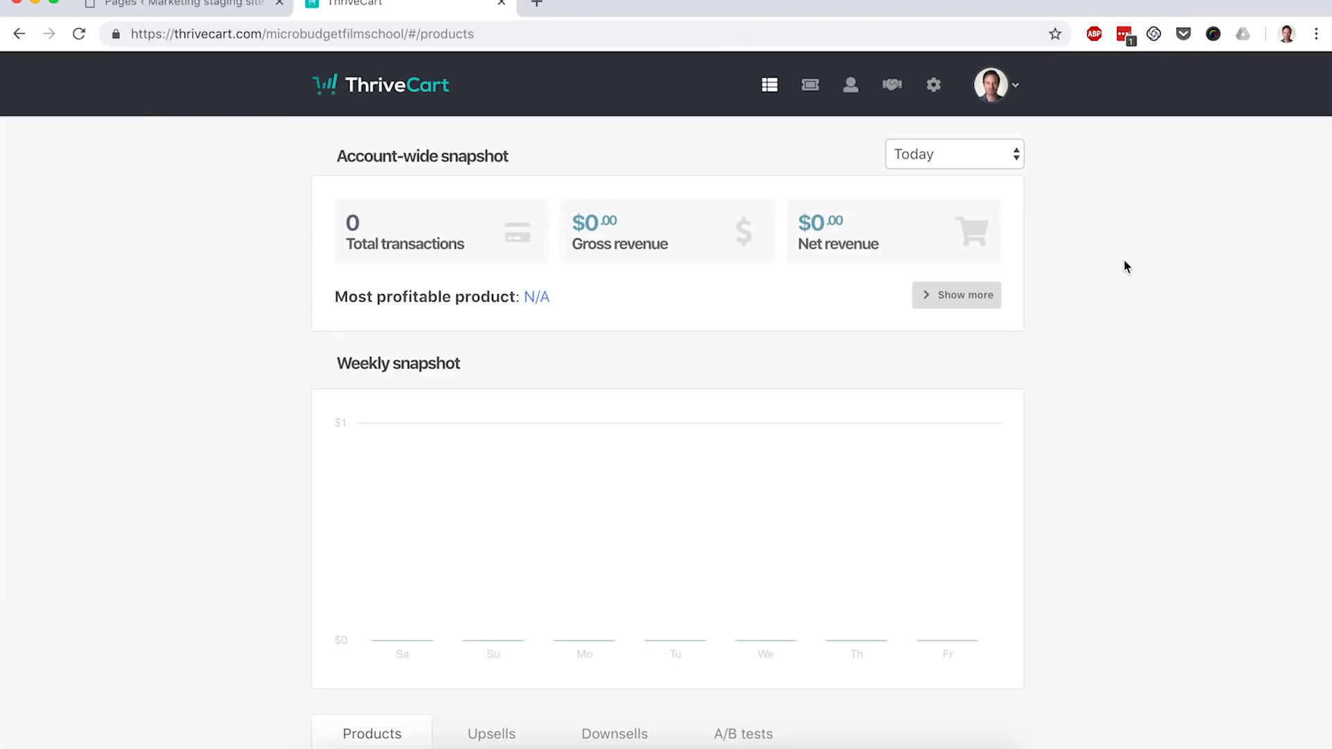
# Step: Start a new ThriveCart product of the Digital type
pyautogui.scroll(-3, 1125, 263)
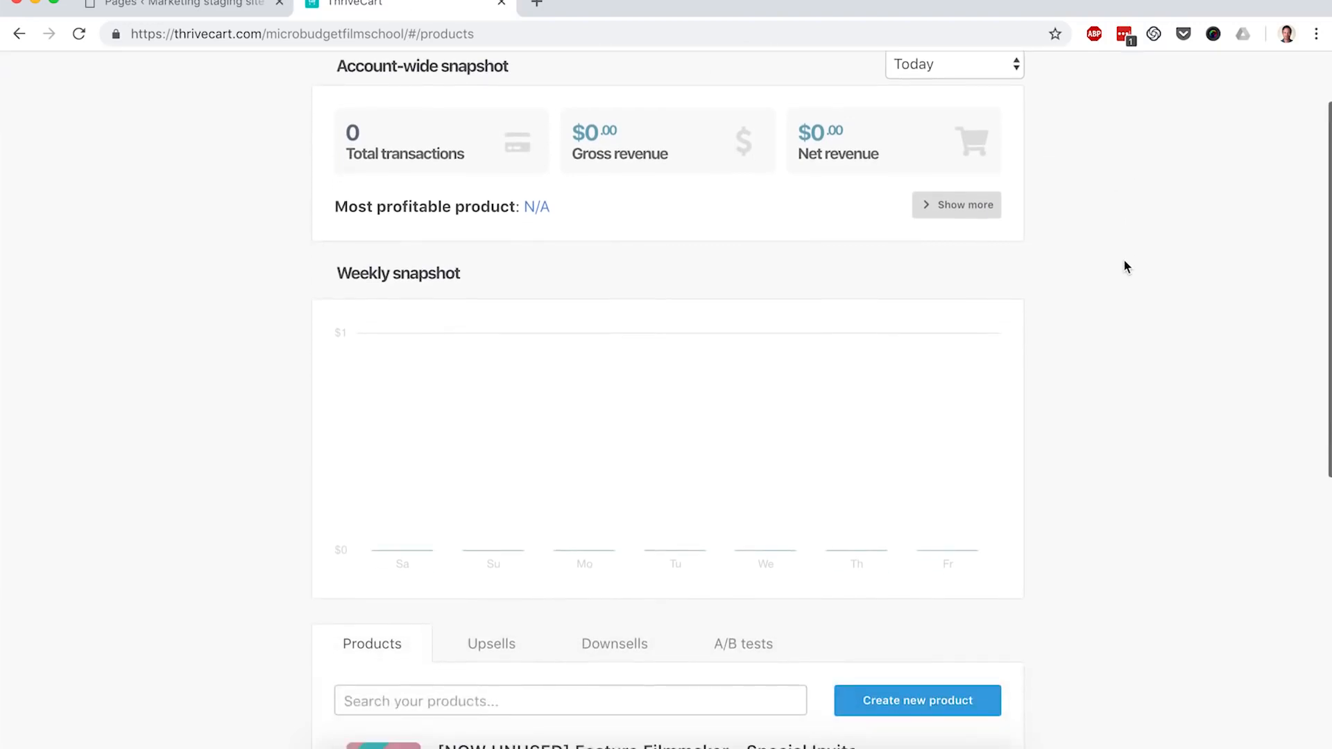
pyautogui.click(894, 697)
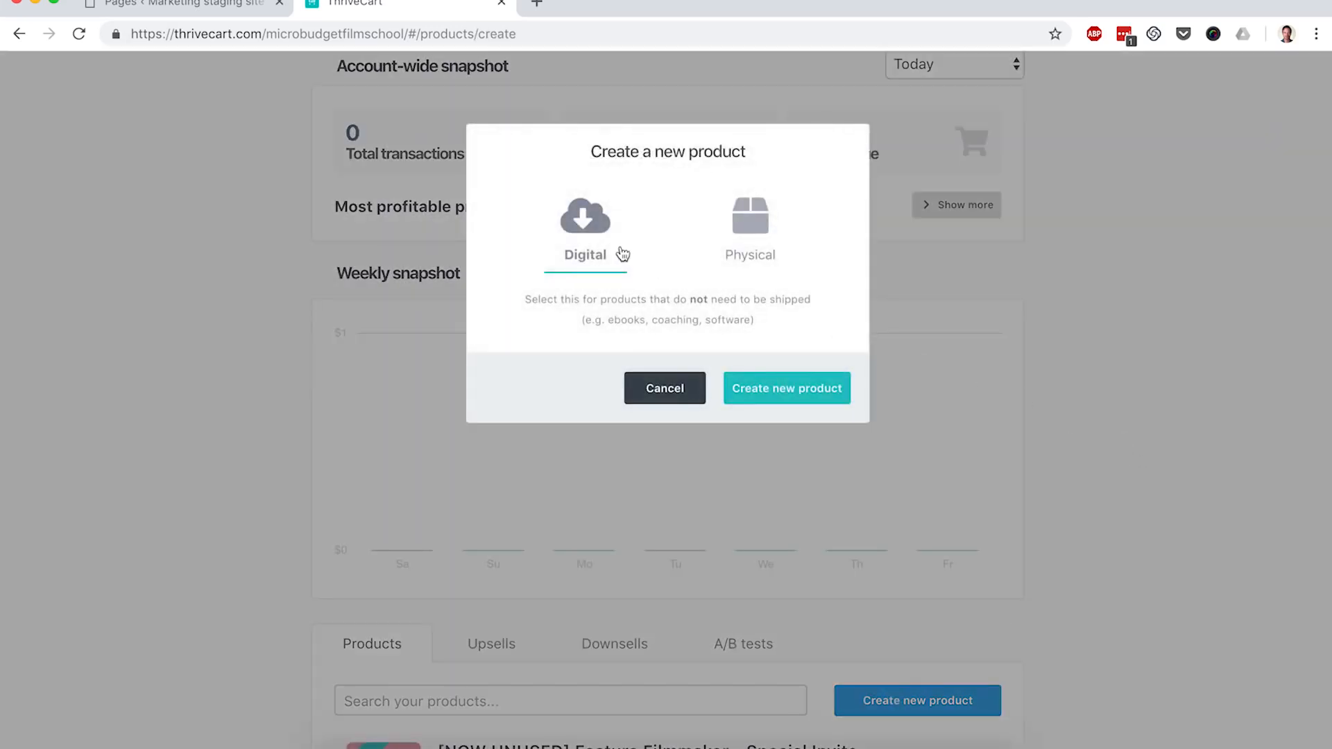
pyautogui.click(791, 389)
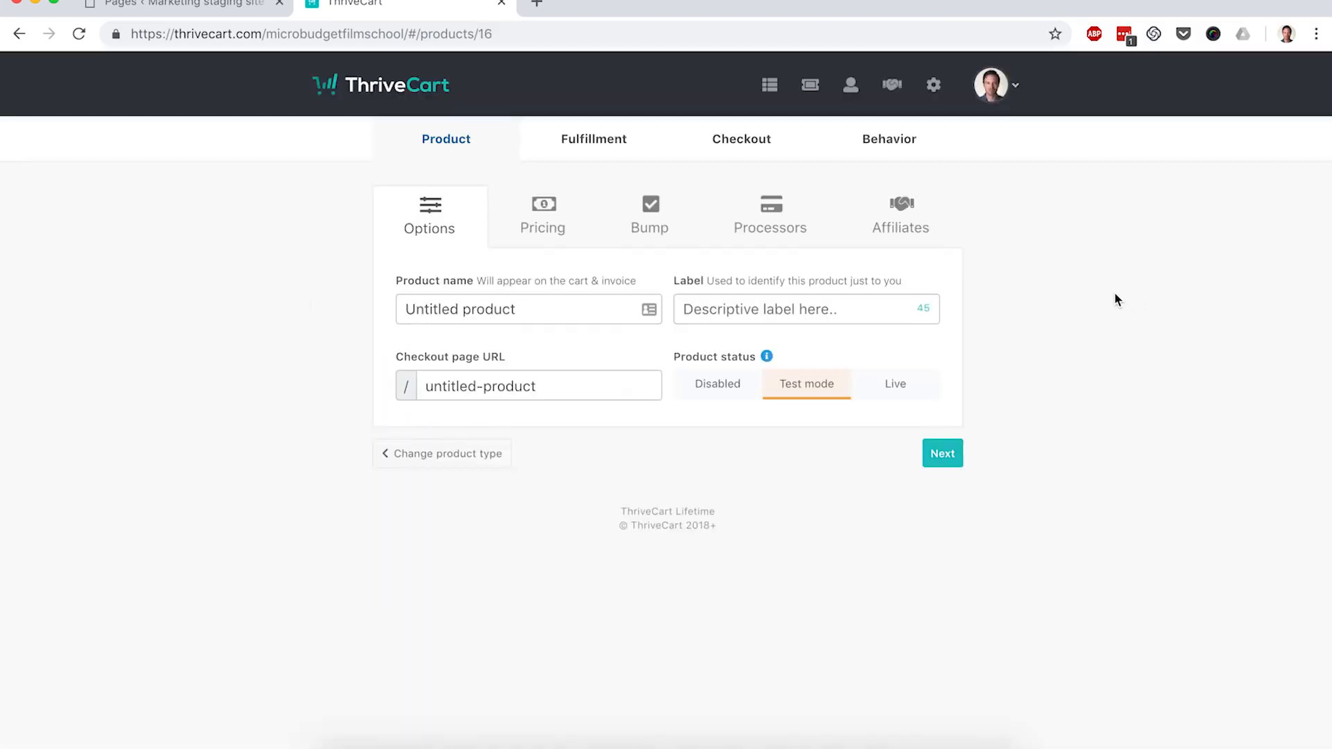
# Step: Name the product 'Ultimate Photoshop Course' with the label 'Course'
pyautogui.click(526, 305)
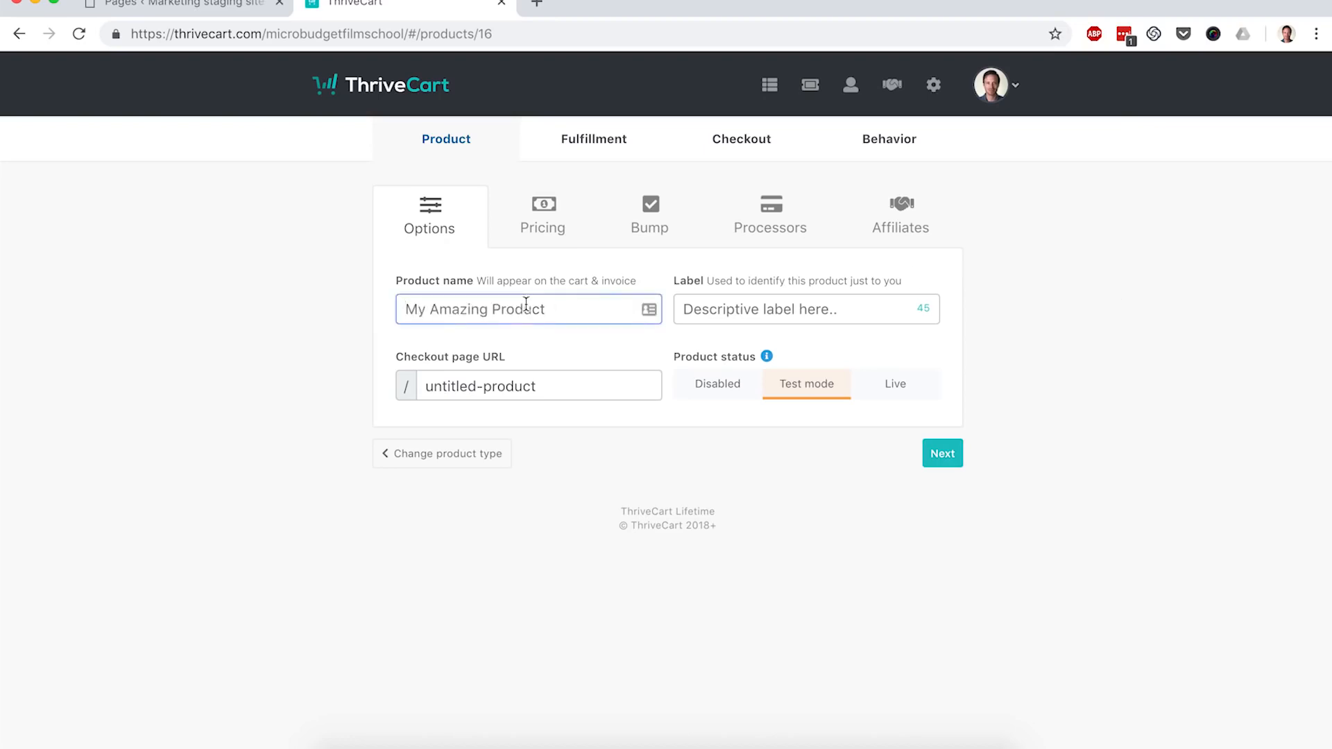
pyautogui.write('Photos')
pyautogui.press('BackSpace')
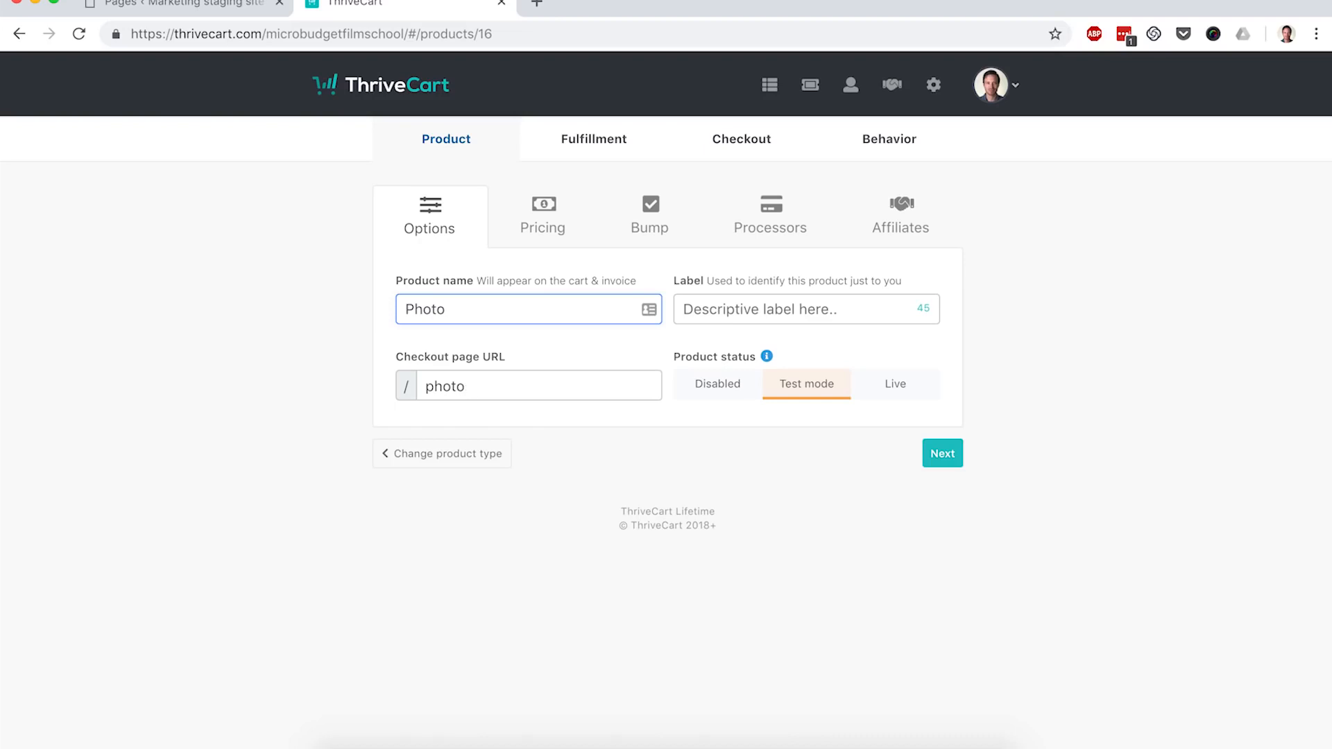
pyautogui.write('shop')
pyautogui.click(405, 309)
pyautogui.write('Ultimate Photoshop Course')
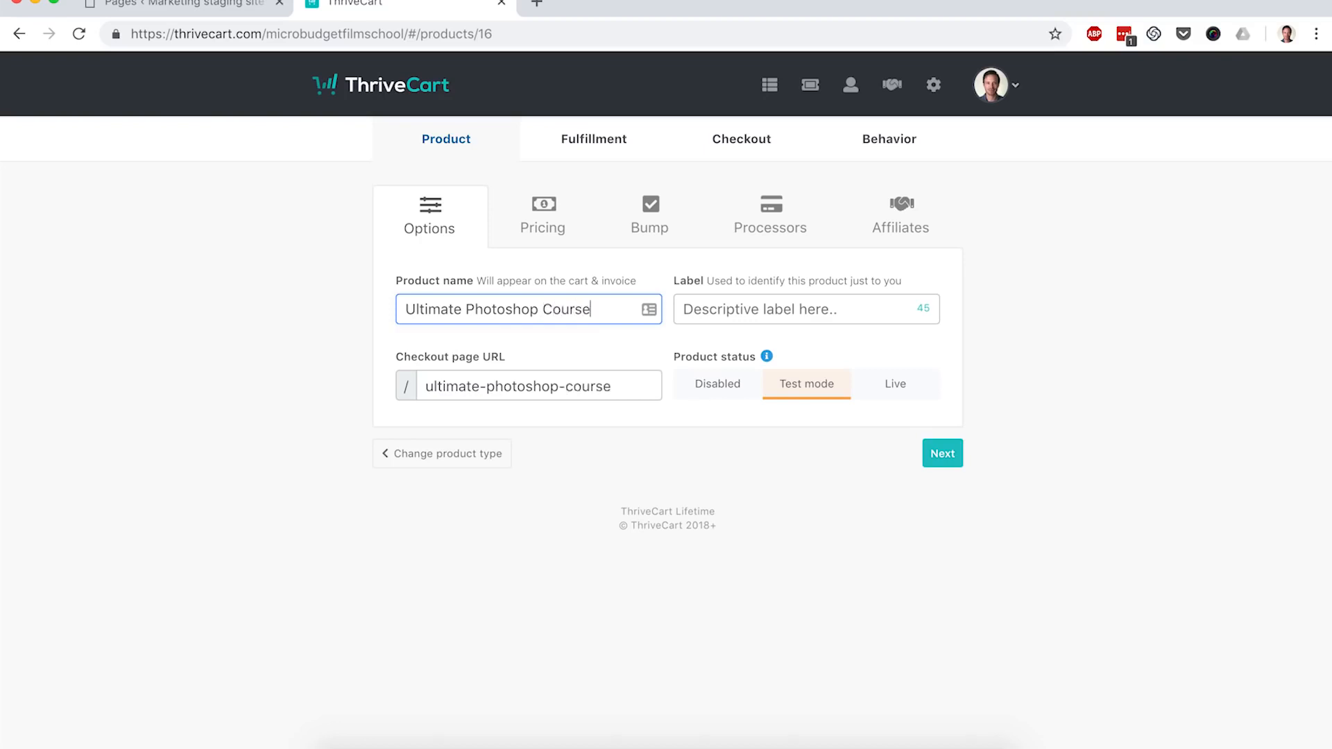
pyautogui.press('Tab')
pyautogui.write('Course')
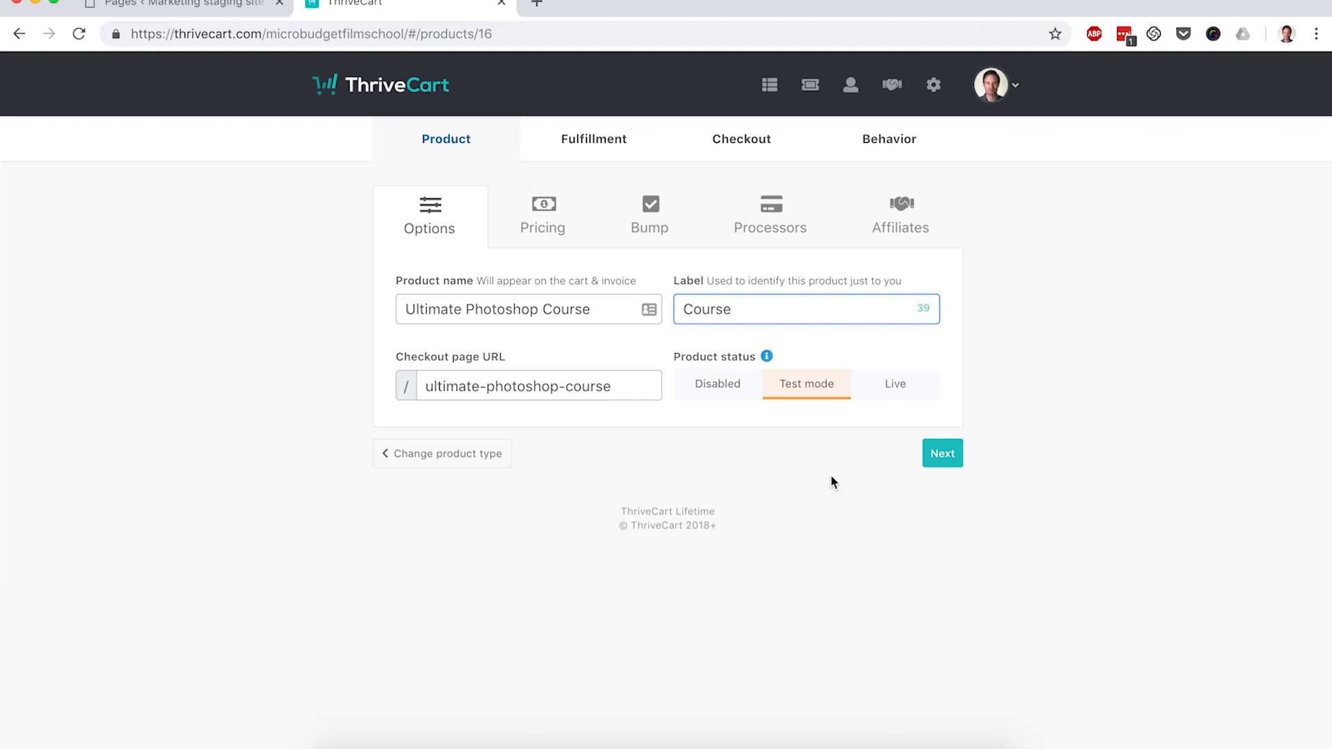
pyautogui.click(945, 458)
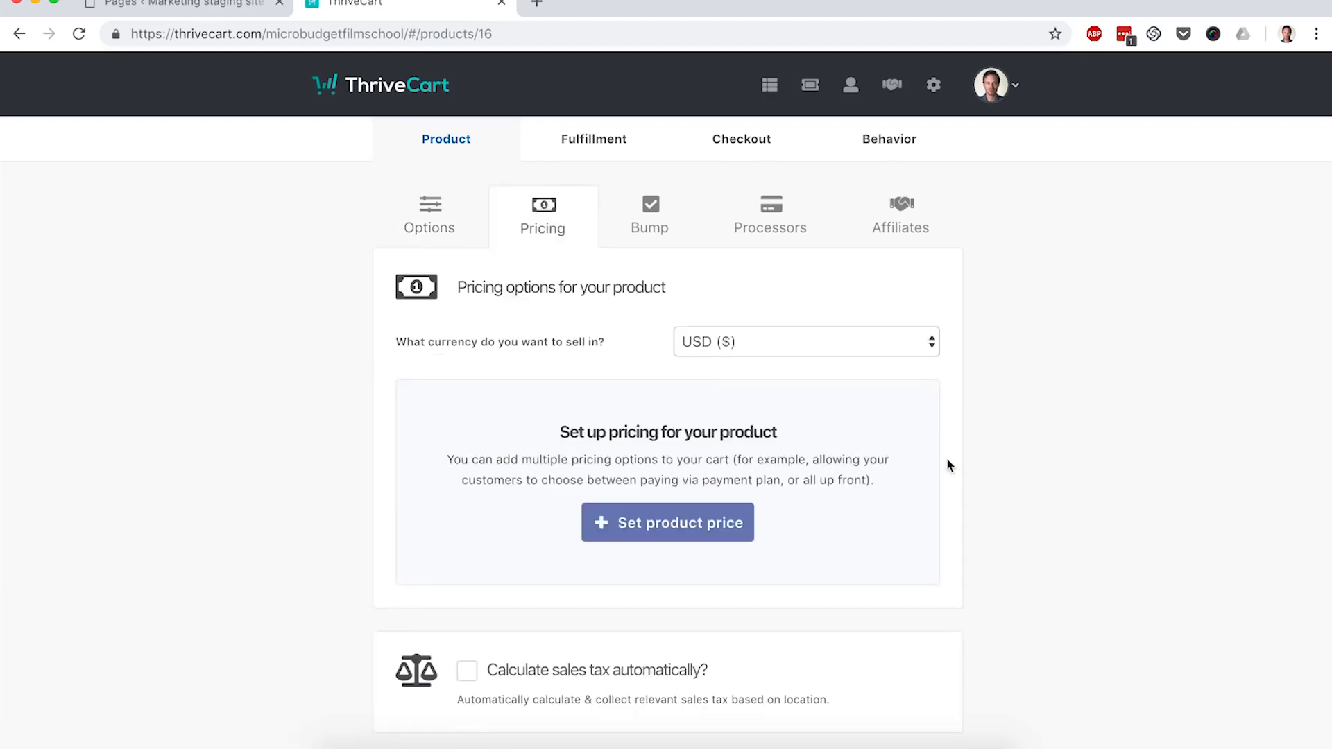
# Step: Add a one-time pricing option of $147
pyautogui.scroll(-1, 867, 461)
pyautogui.click(637, 486)
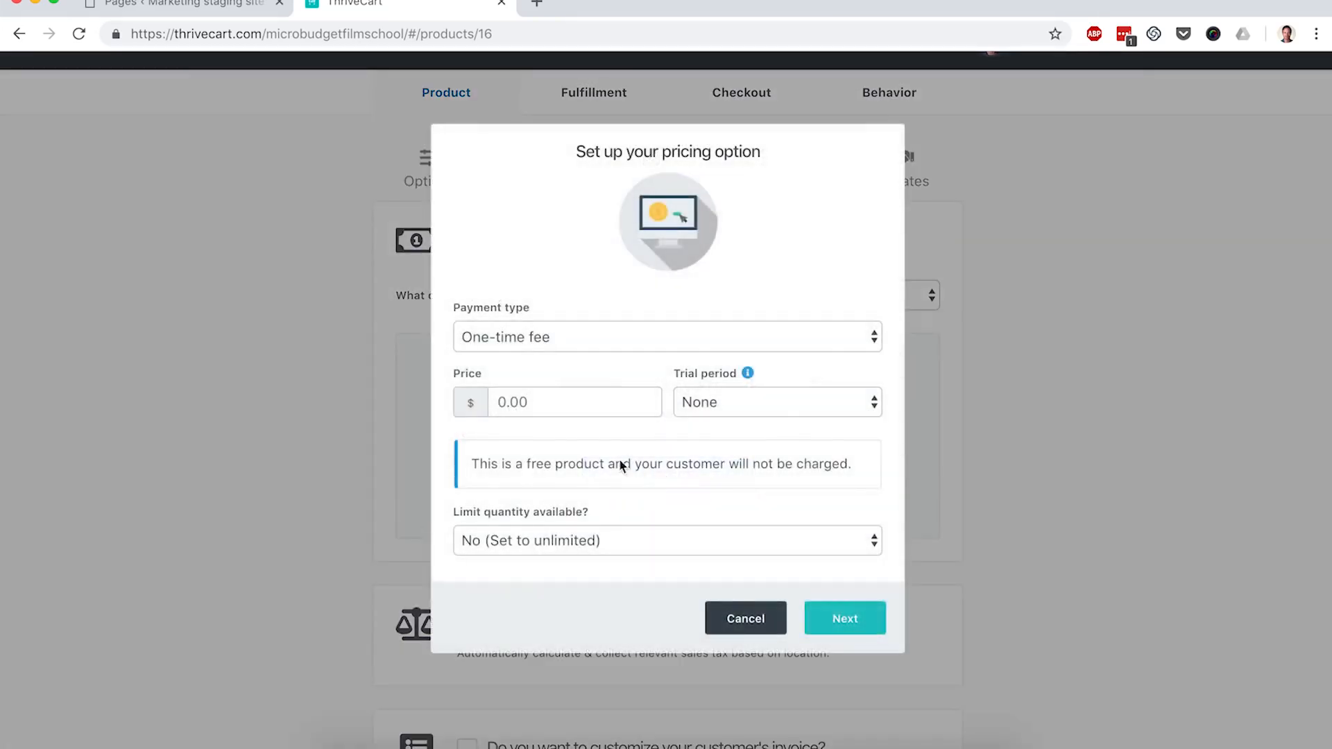
pyautogui.click(538, 401)
pyautogui.write('147')
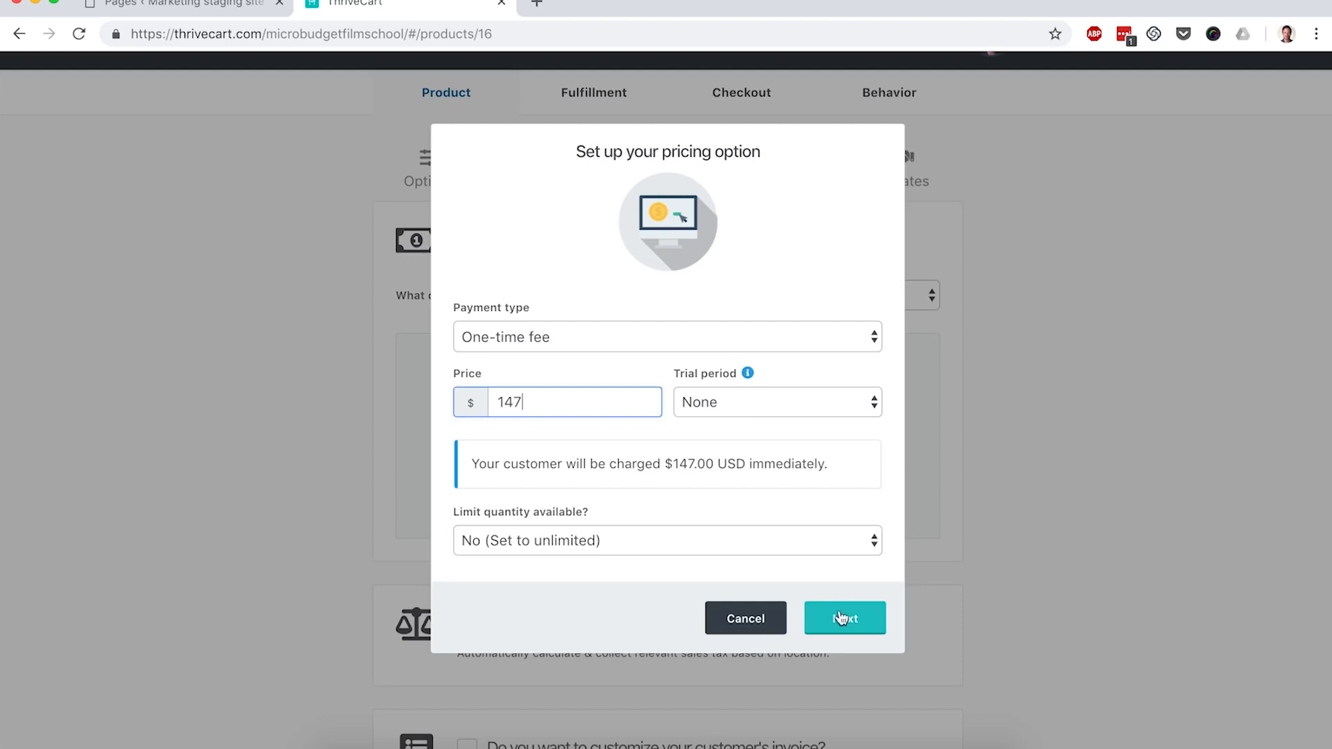
pyautogui.click(845, 617)
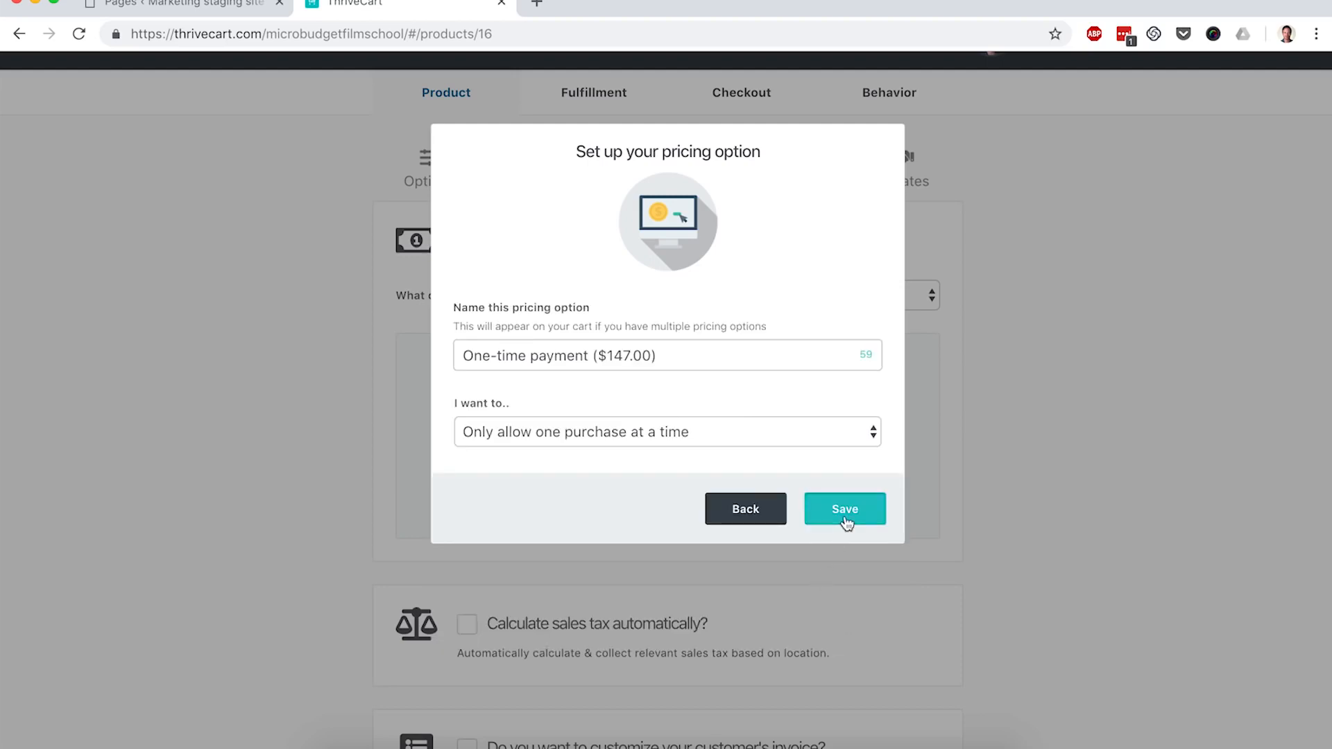
pyautogui.click(845, 515)
# Step: Add a Split pay pricing option of 4 payments of $39
pyautogui.click(815, 425)
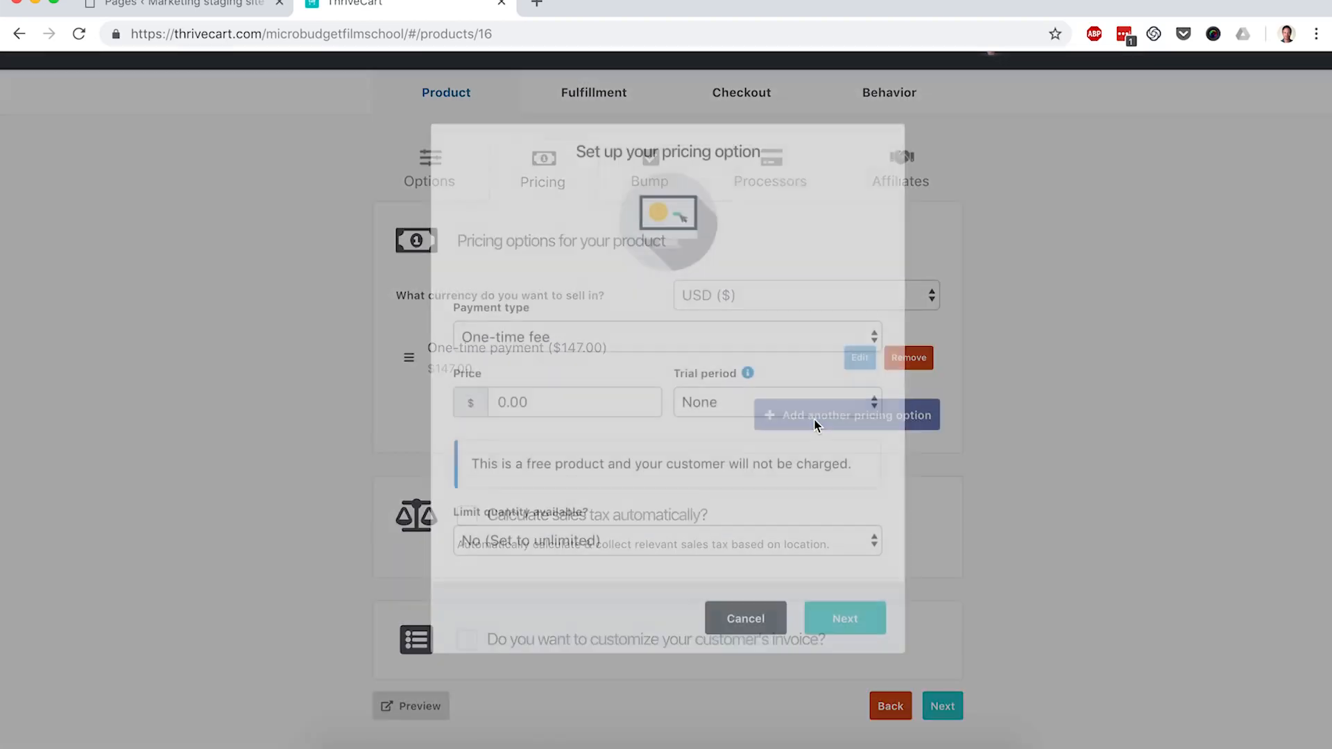
pyautogui.click(626, 342)
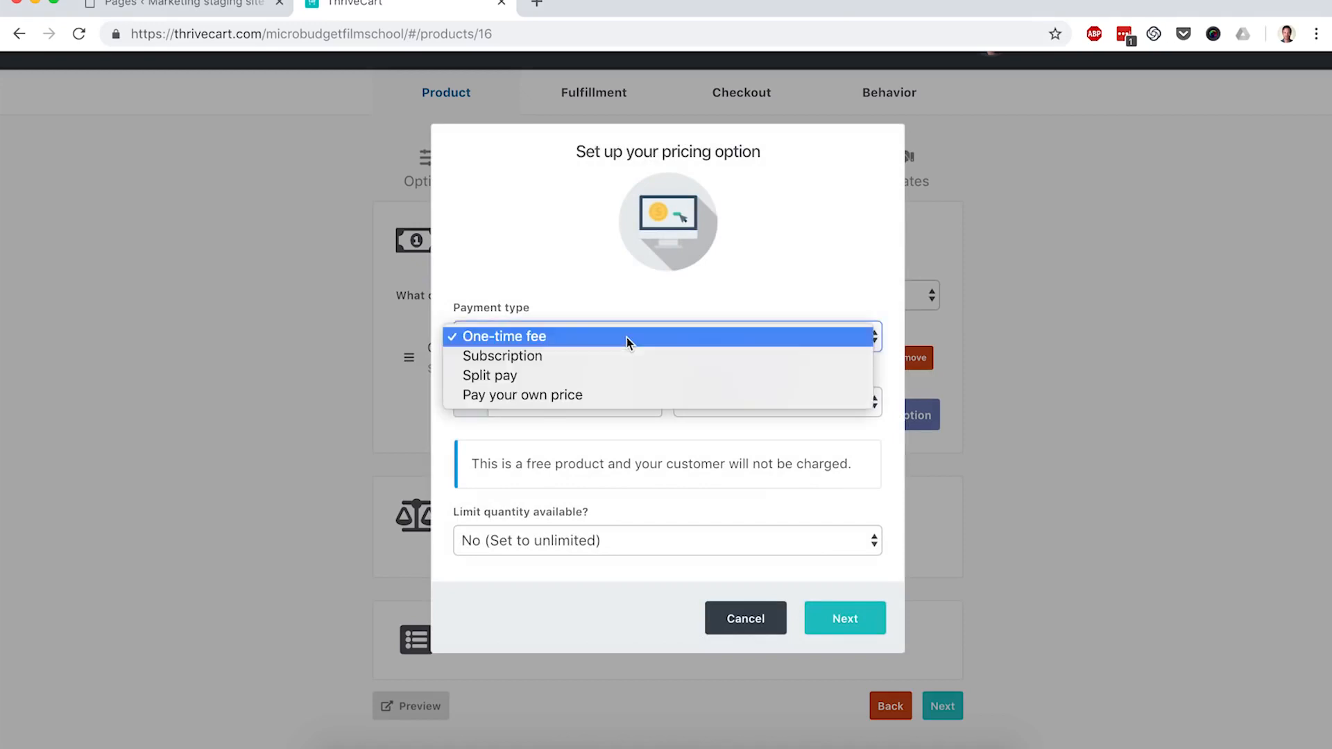
pyautogui.click(543, 378)
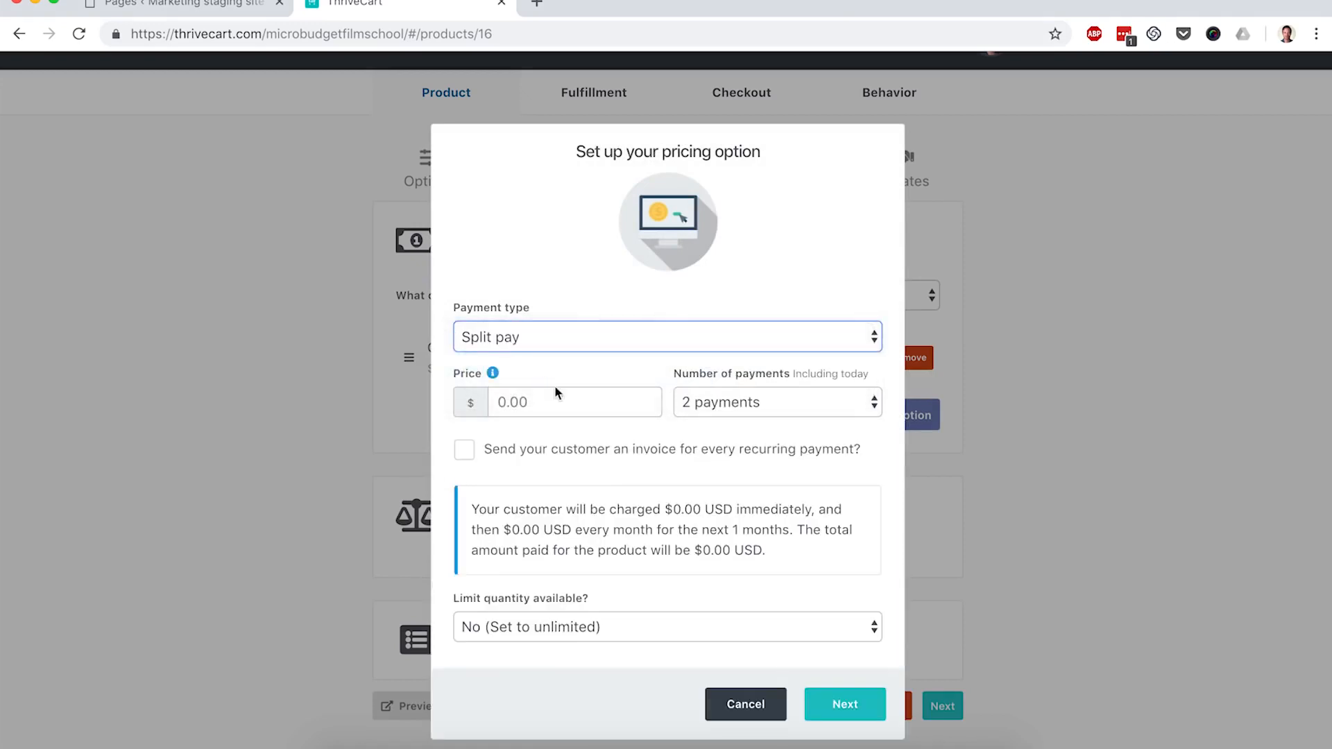
pyautogui.click(729, 402)
pyautogui.click(722, 441)
pyautogui.click(521, 394)
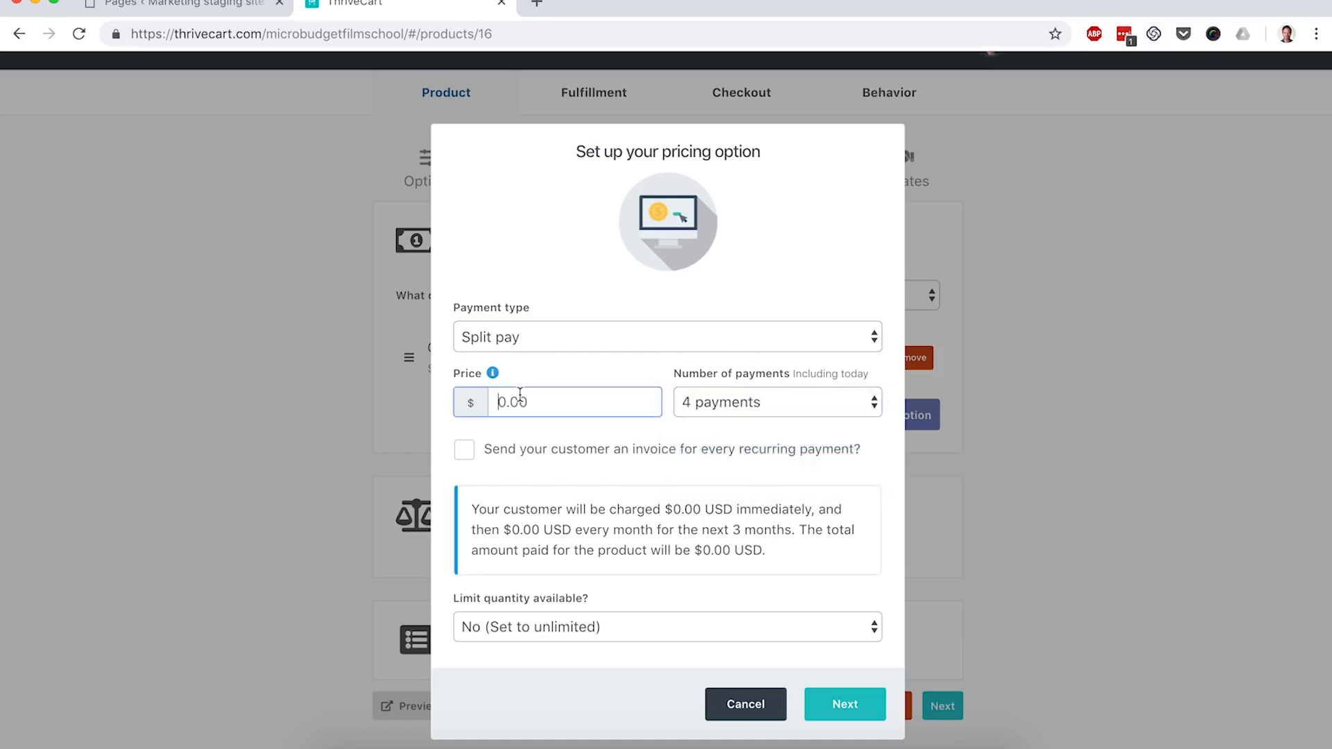
pyautogui.write('39')
pyautogui.click(647, 433)
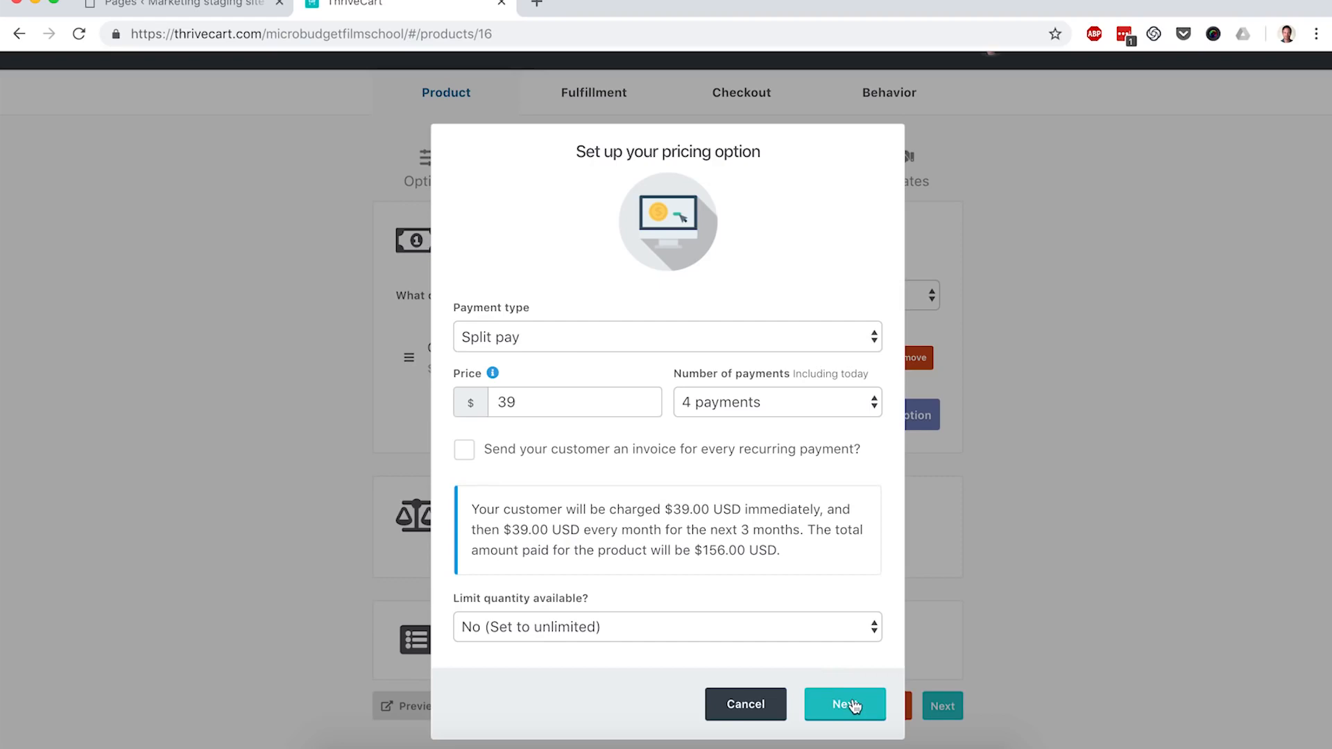
pyautogui.click(854, 704)
pyautogui.click(864, 458)
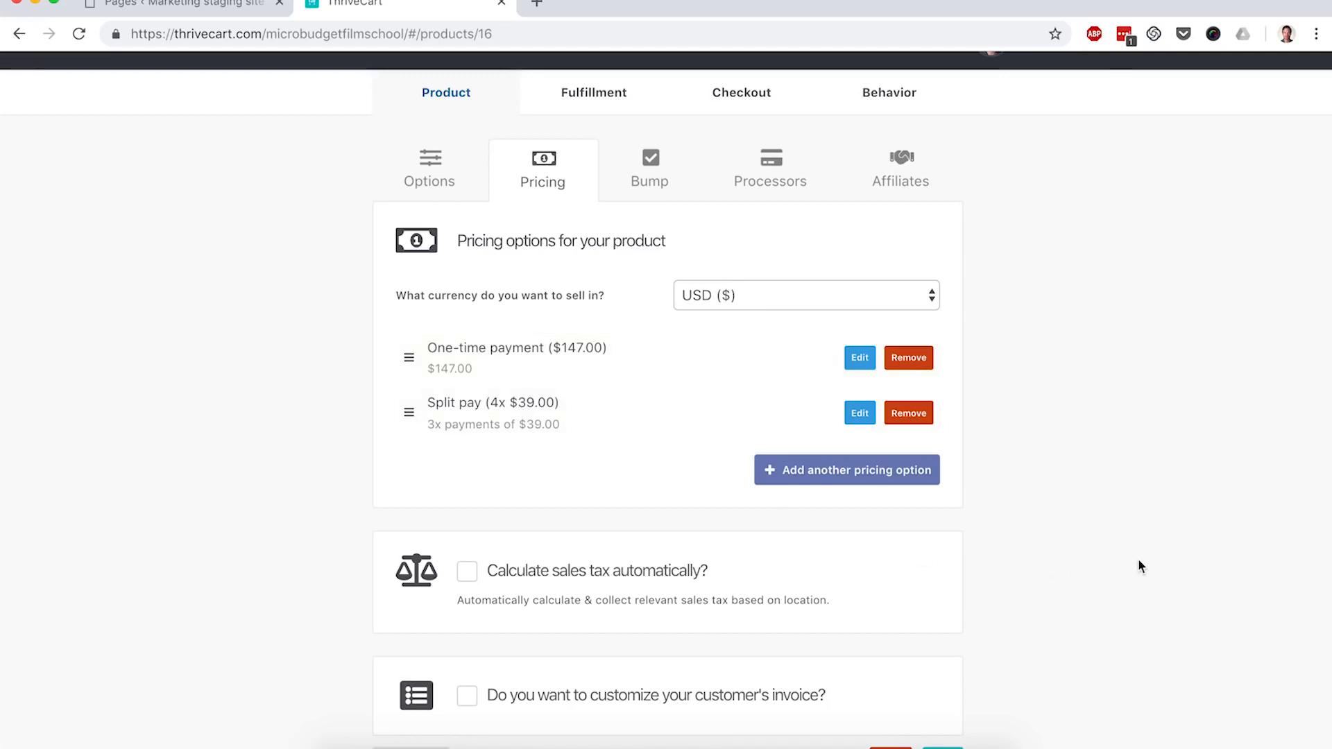
pyautogui.scroll(-2, 1111, 547)
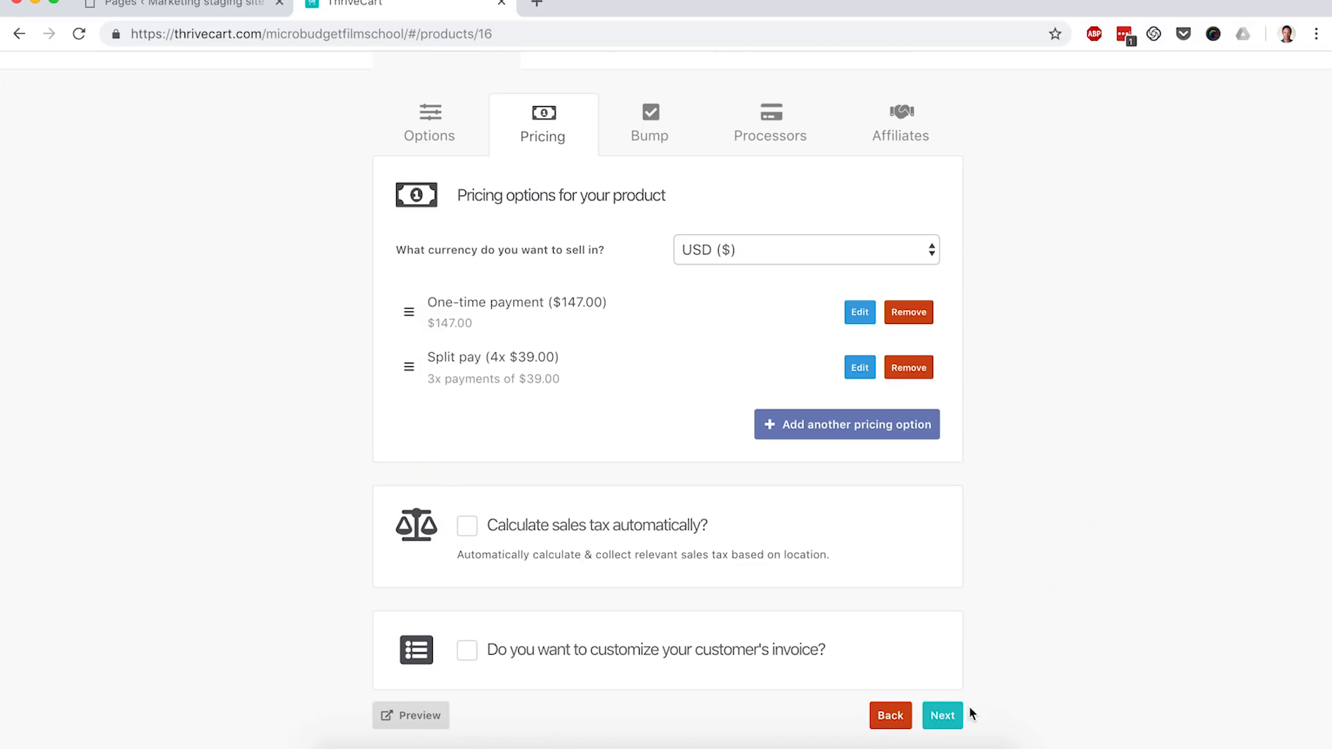
pyautogui.click(945, 717)
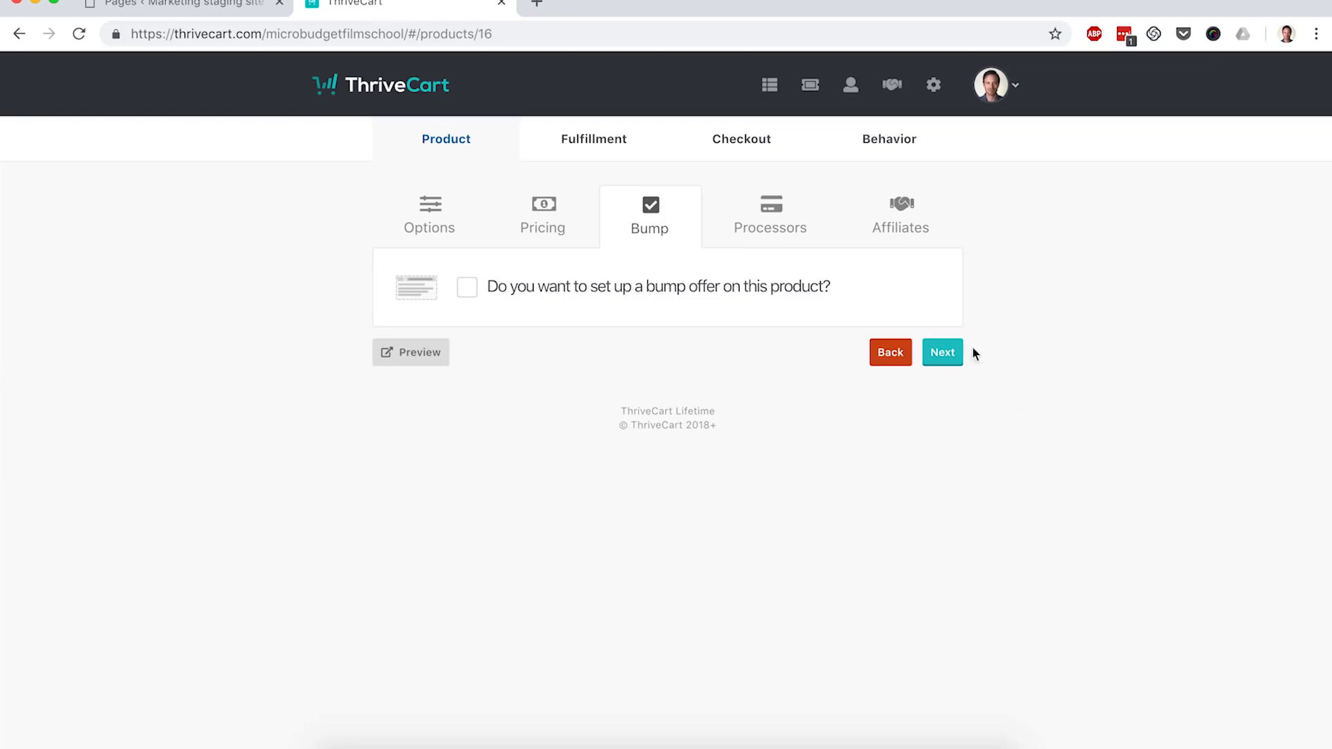
# Step: Skip the bump offer and enable Stripe, PayPal and Apple Pay as payment processors
pyautogui.click(943, 353)
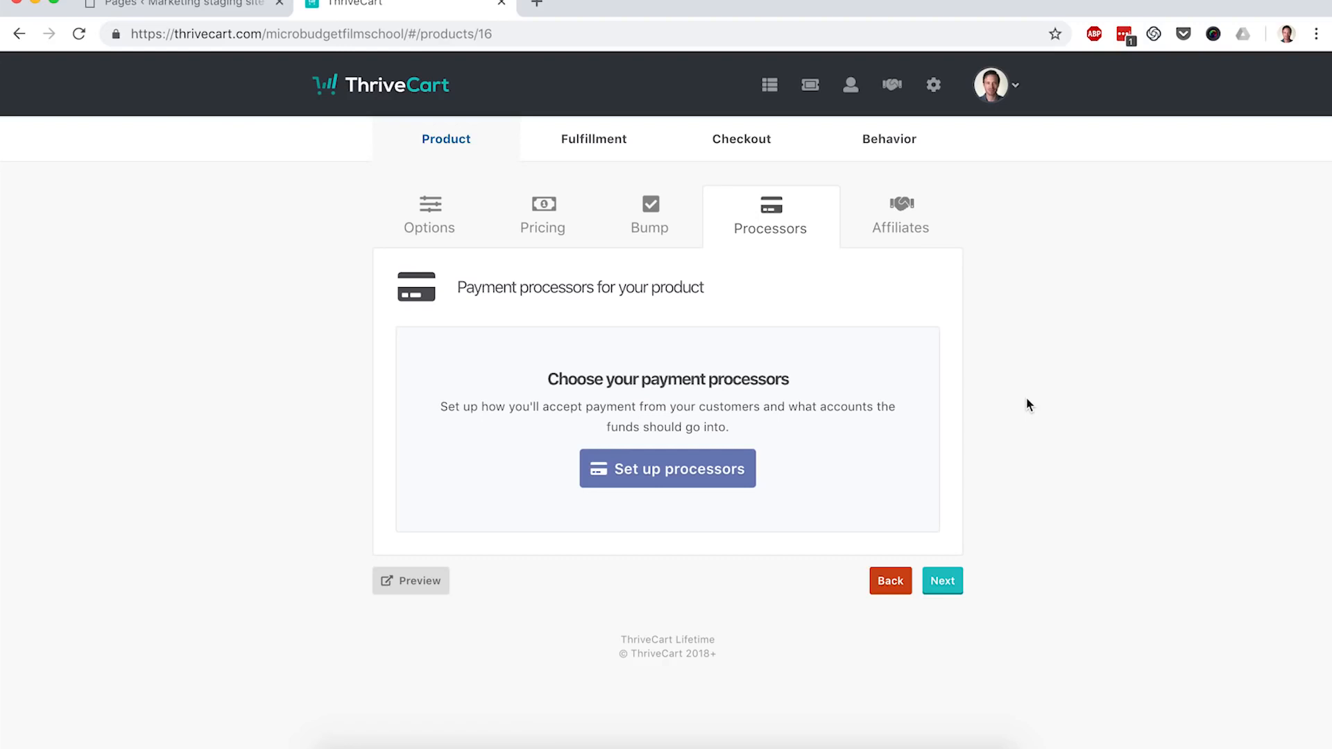
pyautogui.click(644, 468)
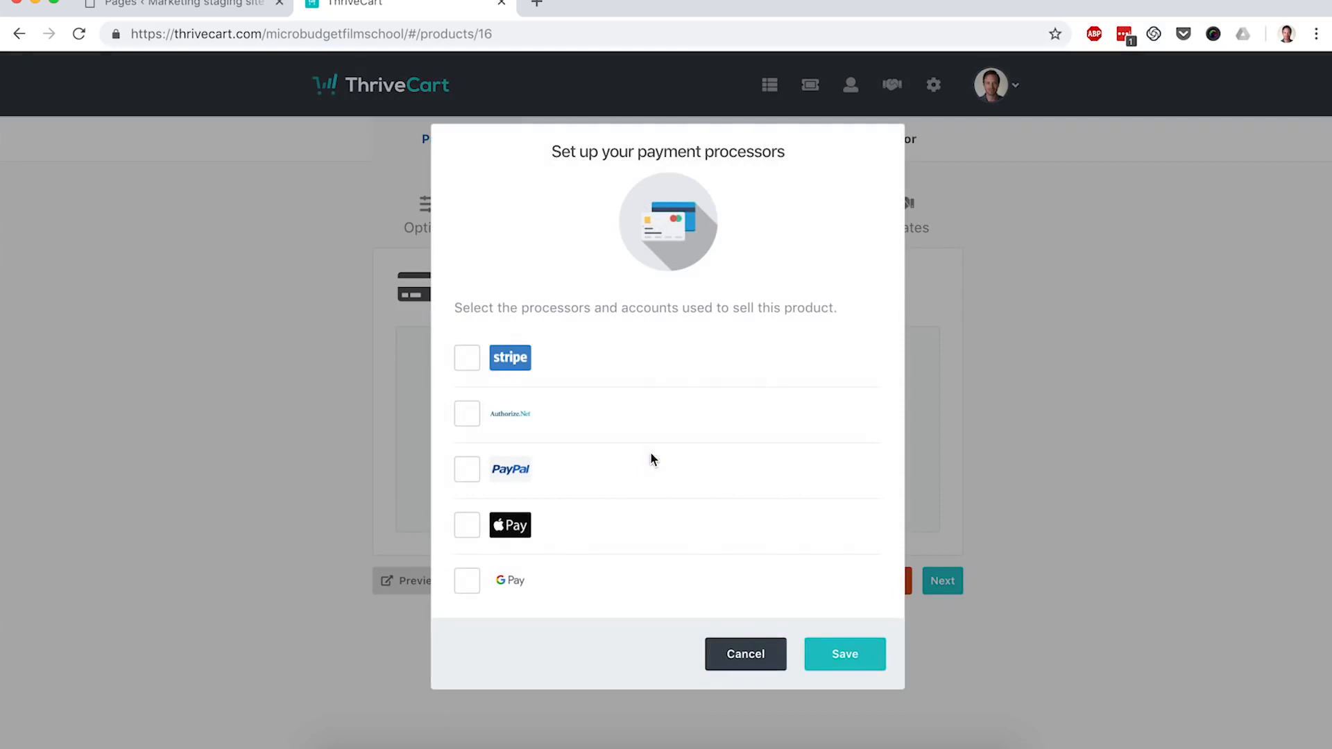
pyautogui.click(477, 362)
pyautogui.click(467, 470)
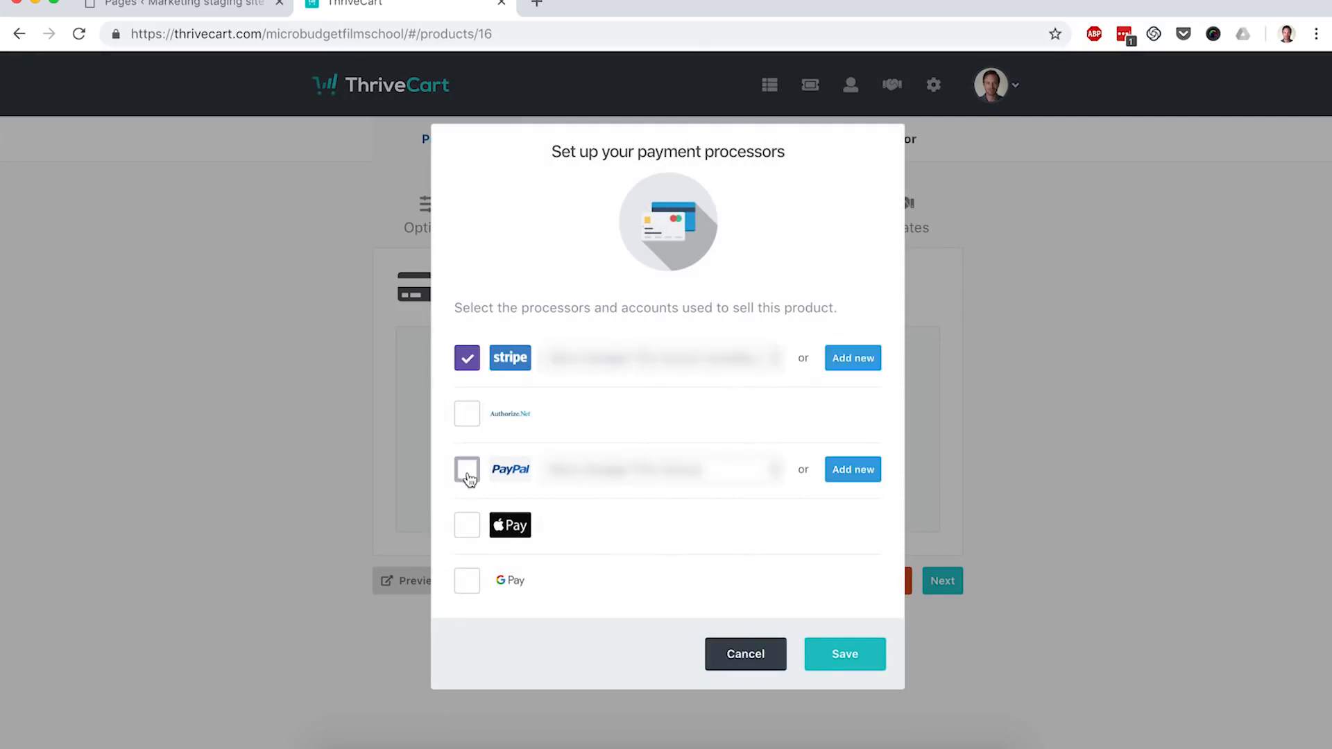
pyautogui.click(469, 525)
pyautogui.click(842, 655)
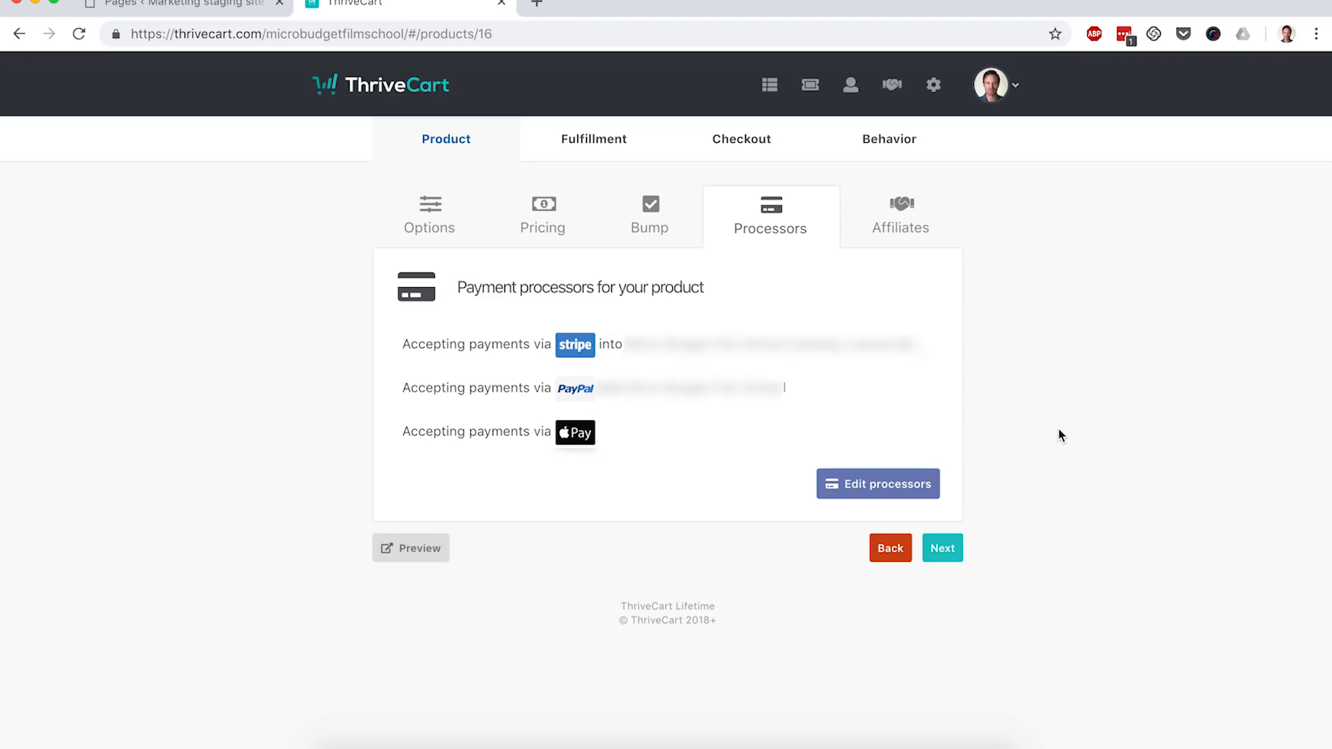
pyautogui.click(953, 558)
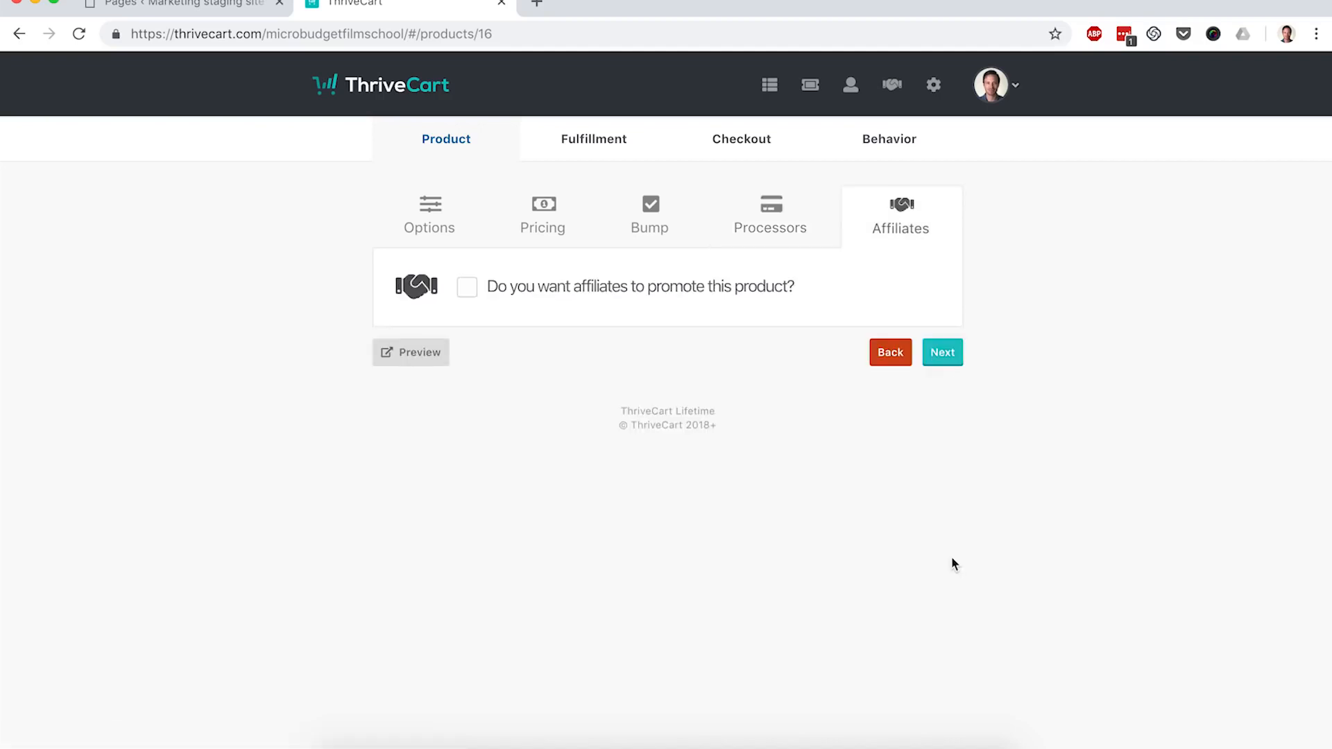
# Step: Enter a support e-mail address and set the after-purchase action to 'Send them to a URL'
pyautogui.click(943, 353)
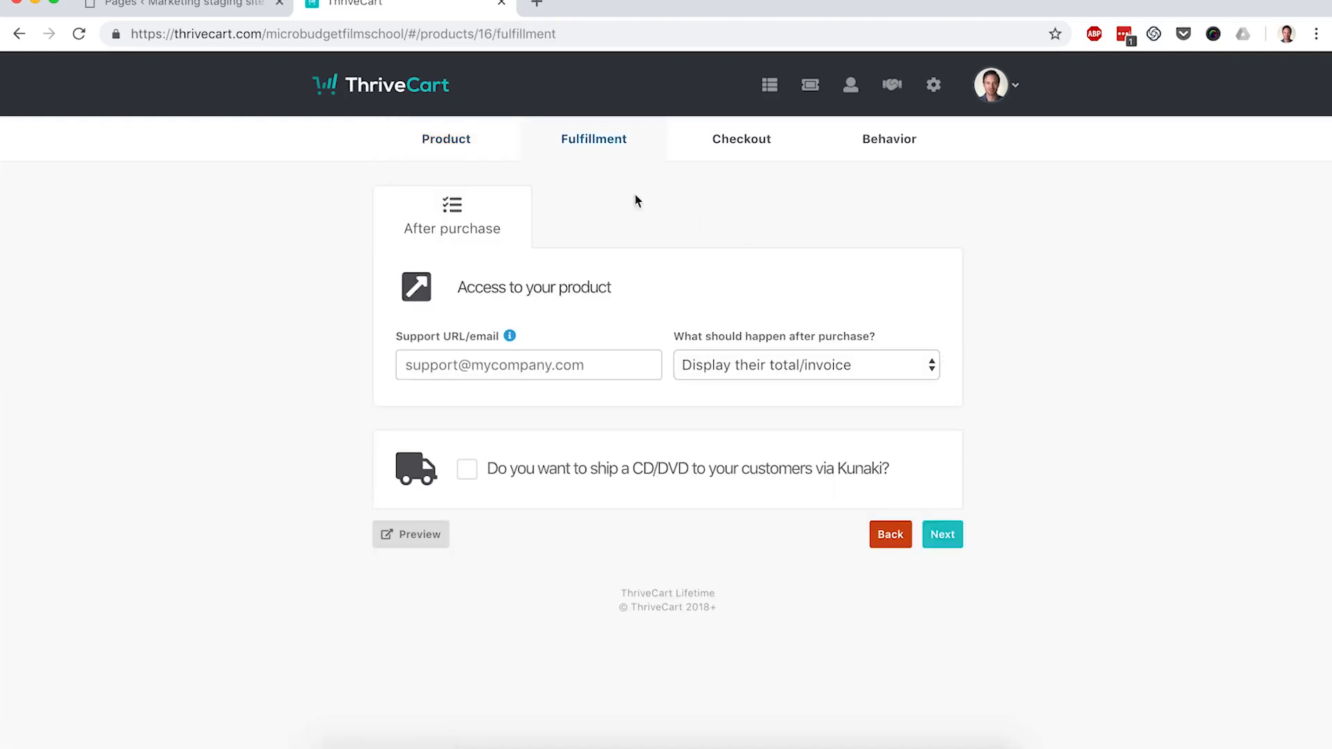
pyautogui.click(508, 359)
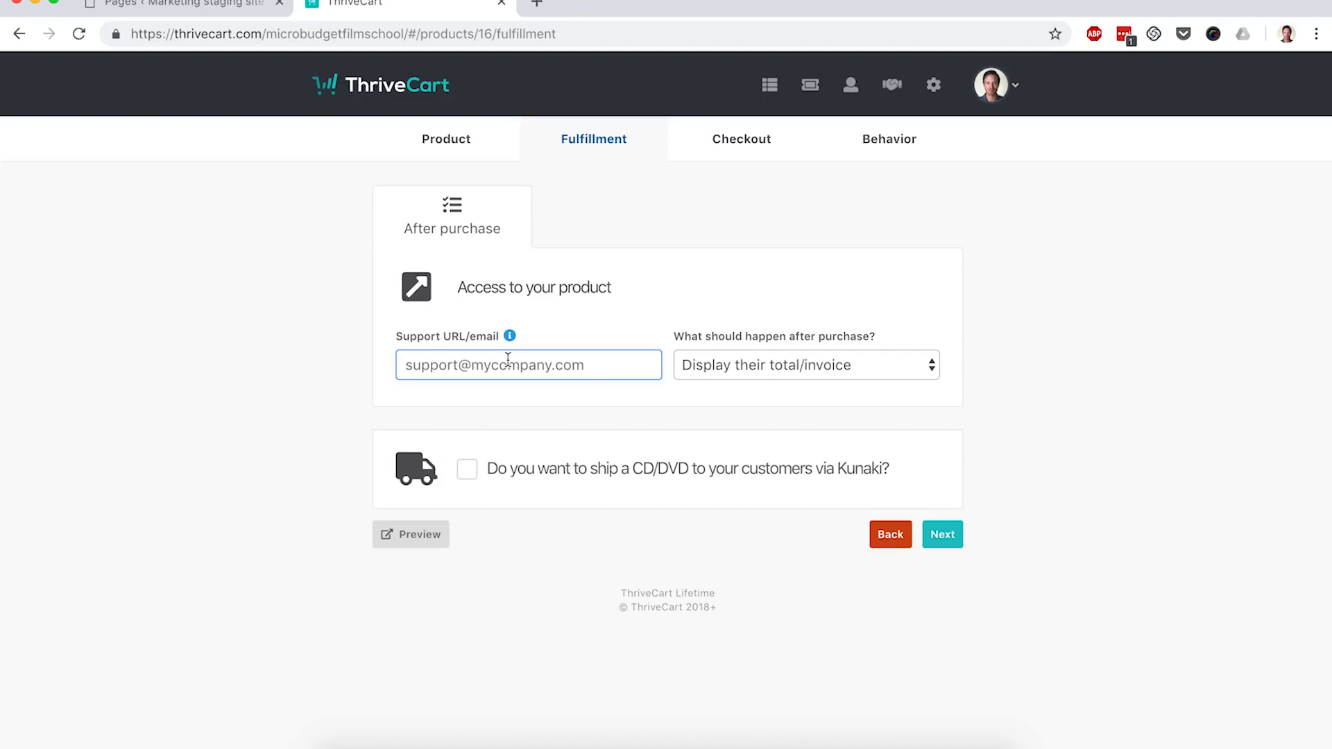
pyautogui.write('support@domain.com')
pyautogui.click(782, 367)
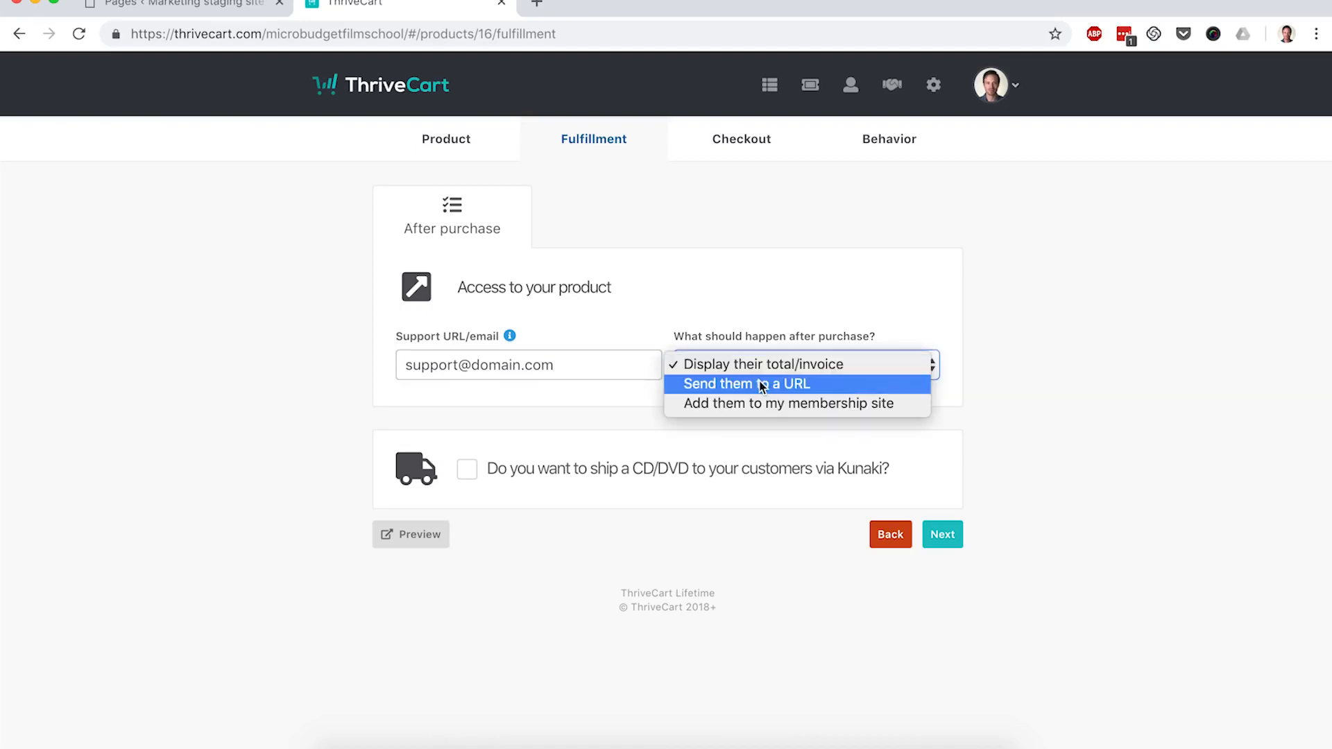
pyautogui.click(762, 387)
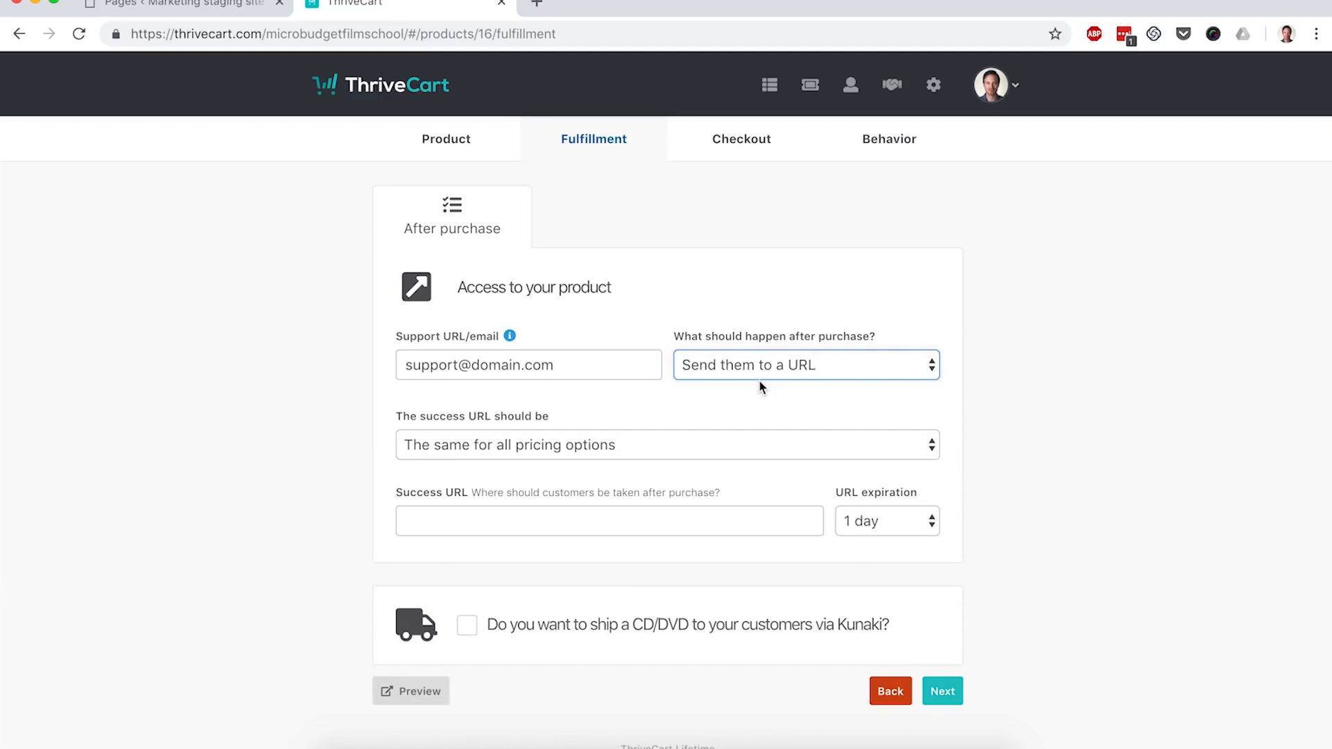
pyautogui.scroll(-1, 701, 399)
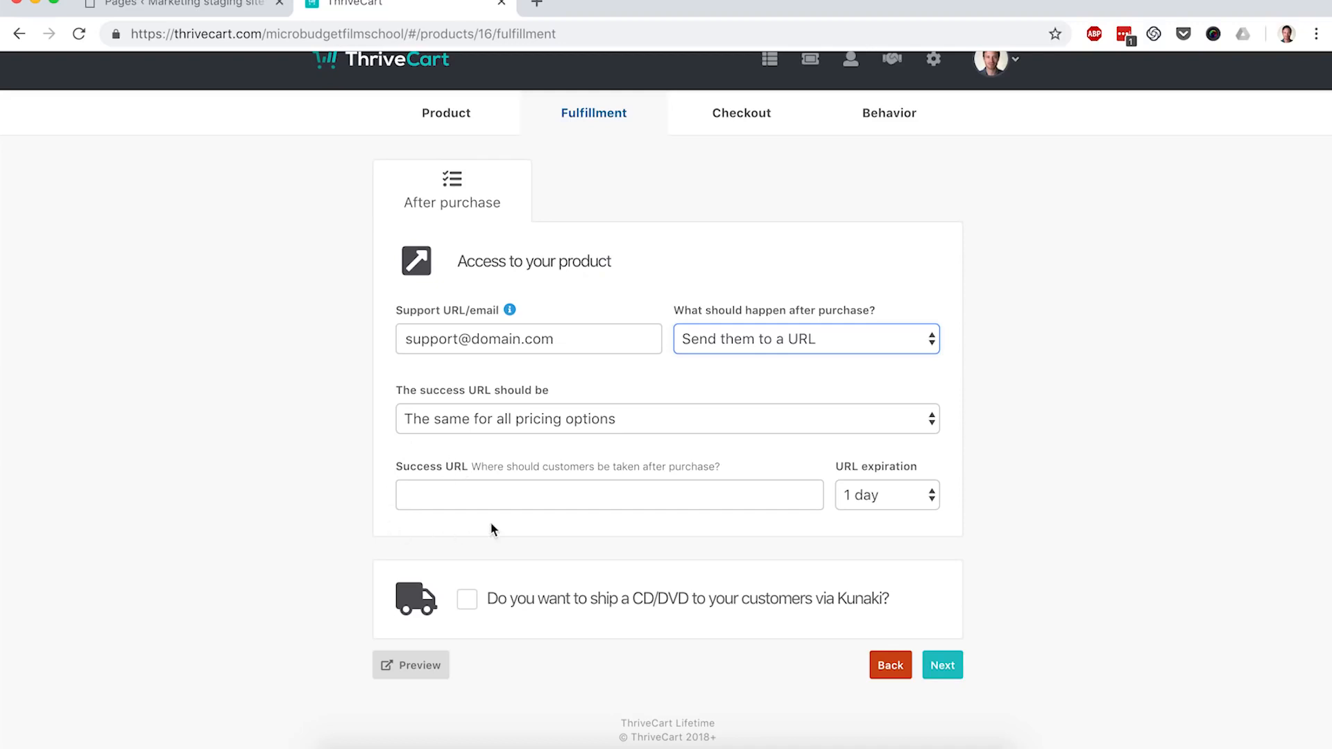
# Step: Copy the WordPress Thank You page URL into ThriveCart's Success URL field
pyautogui.click(195, 5)
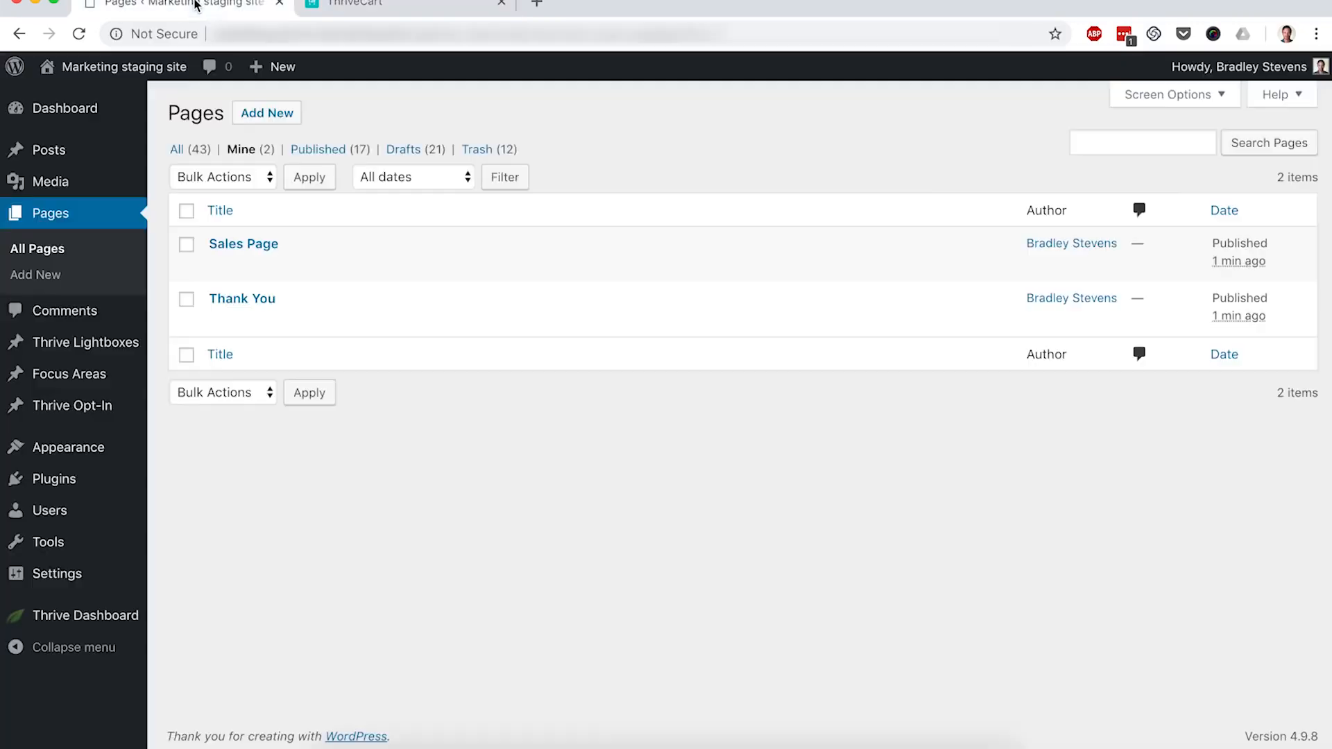
pyautogui.moveTo(266, 295)
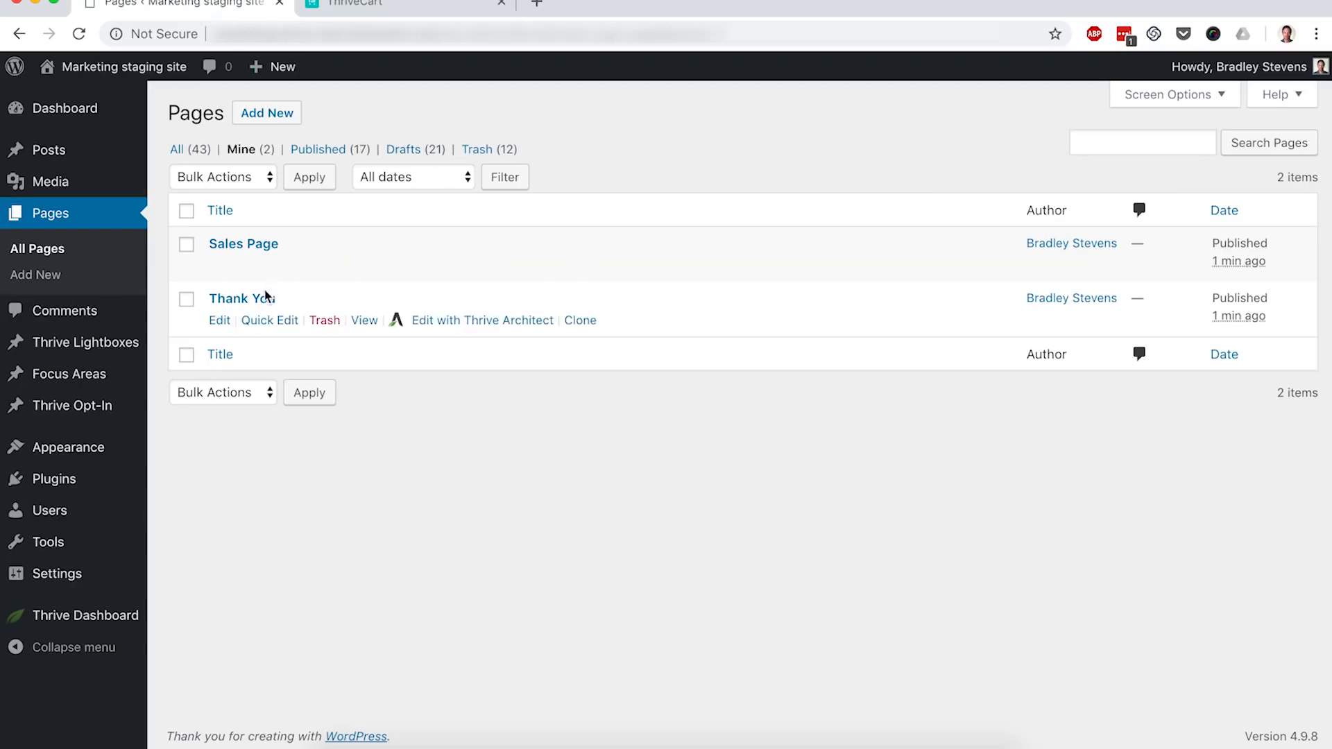
pyautogui.keyDown('super'); pyautogui.click(366, 324); pyautogui.keyUp('super')
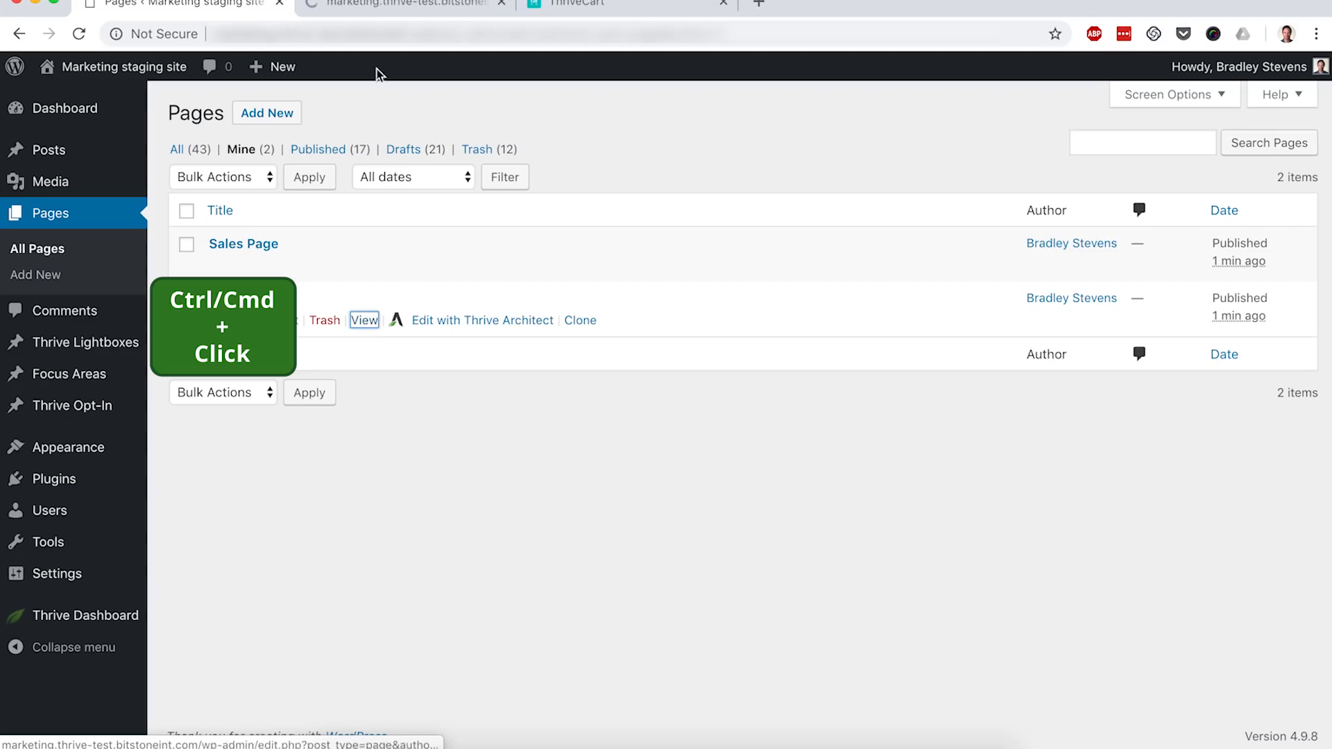
pyautogui.click(388, 10)
pyautogui.click(389, 34)
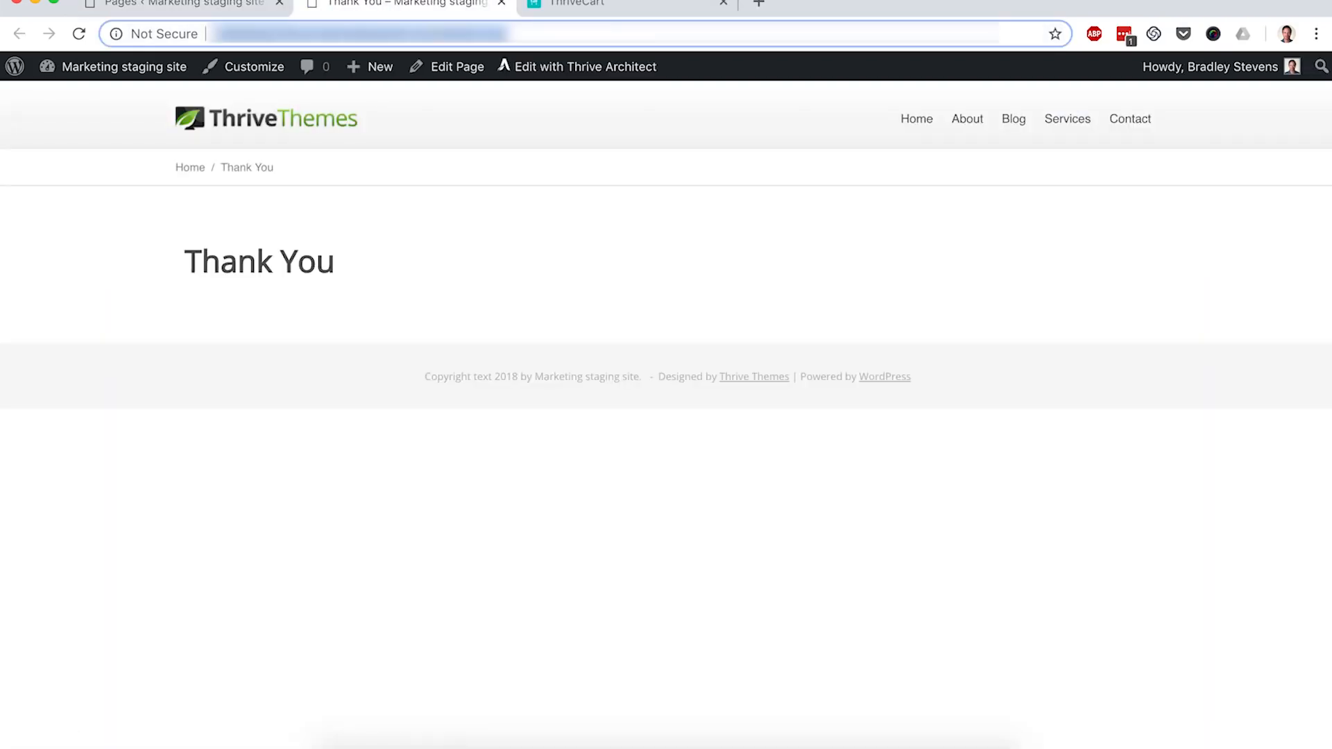
pyautogui.click(575, 7)
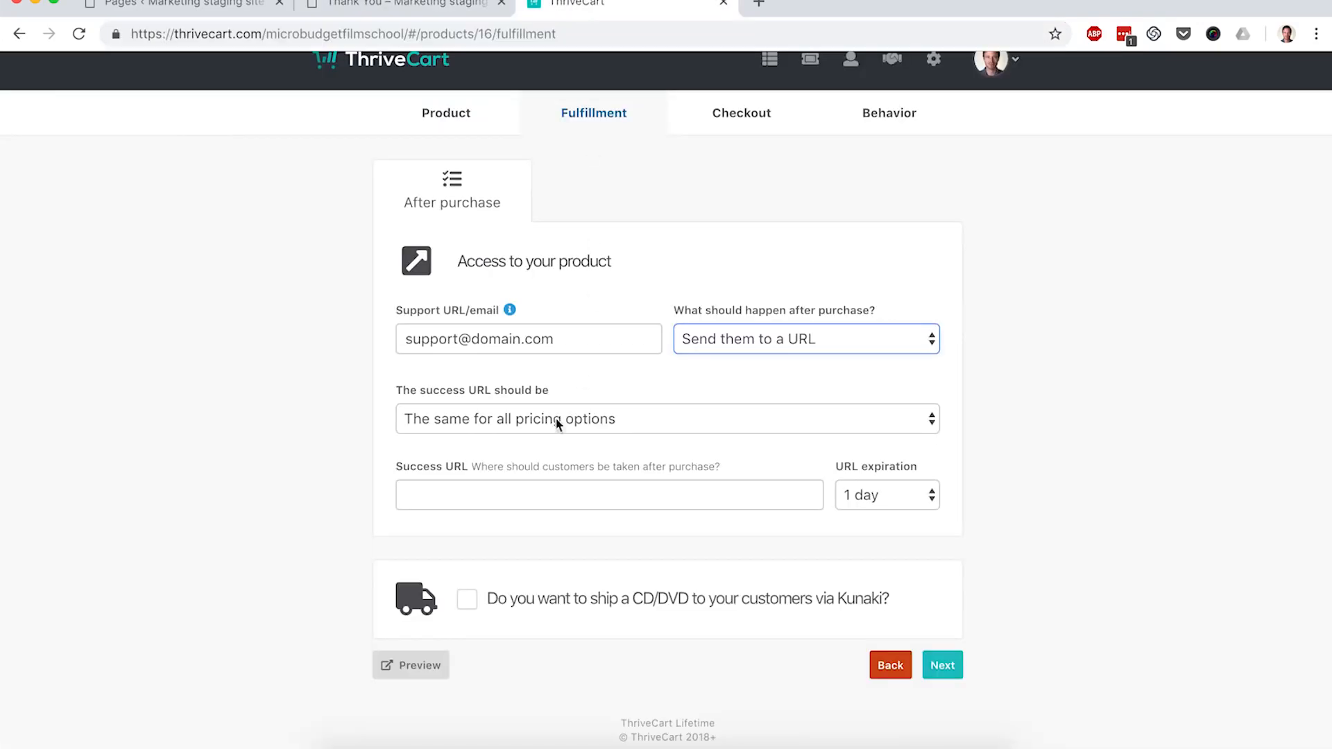
pyautogui.click(466, 494)
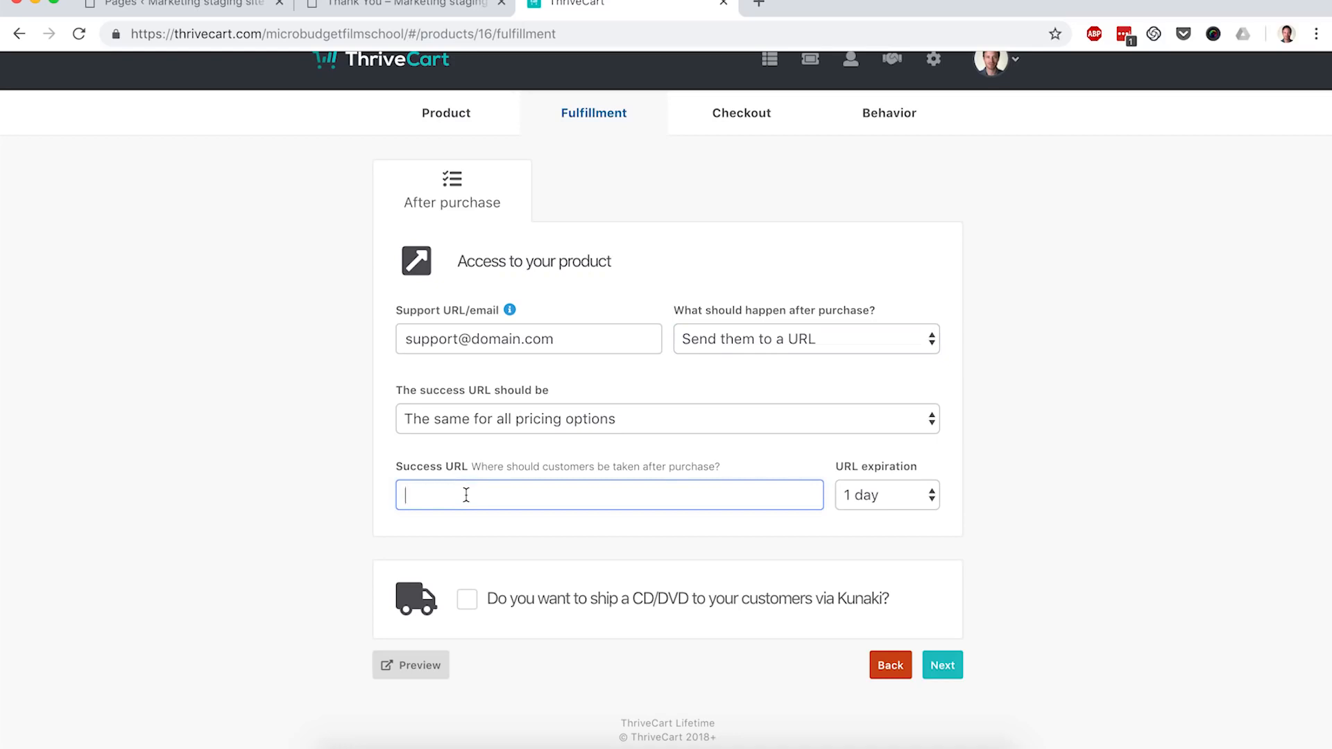
pyautogui.hotkey('ctrl', 'v')
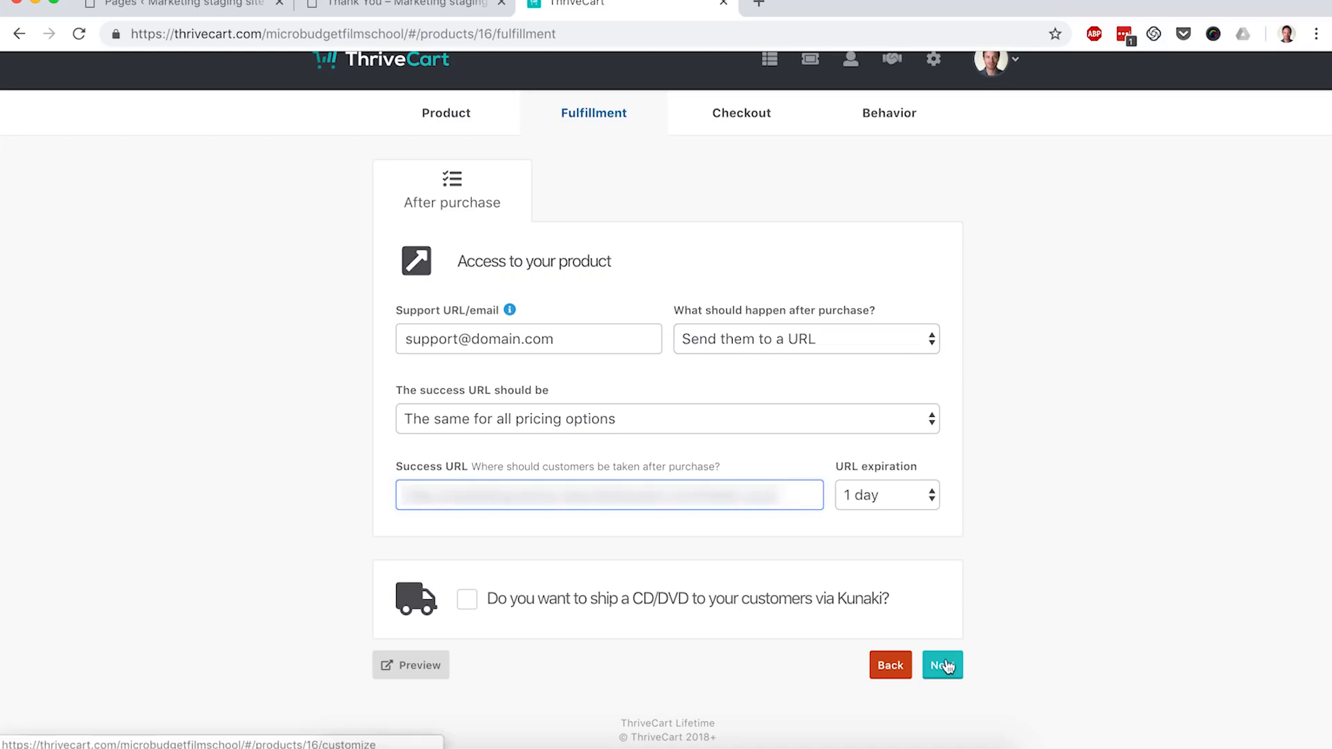
# Step: Advance to the Checkout template step, keeping the Tall one-step checkout template
pyautogui.click(943, 665)
pyautogui.scroll(-2, 1033, 526)
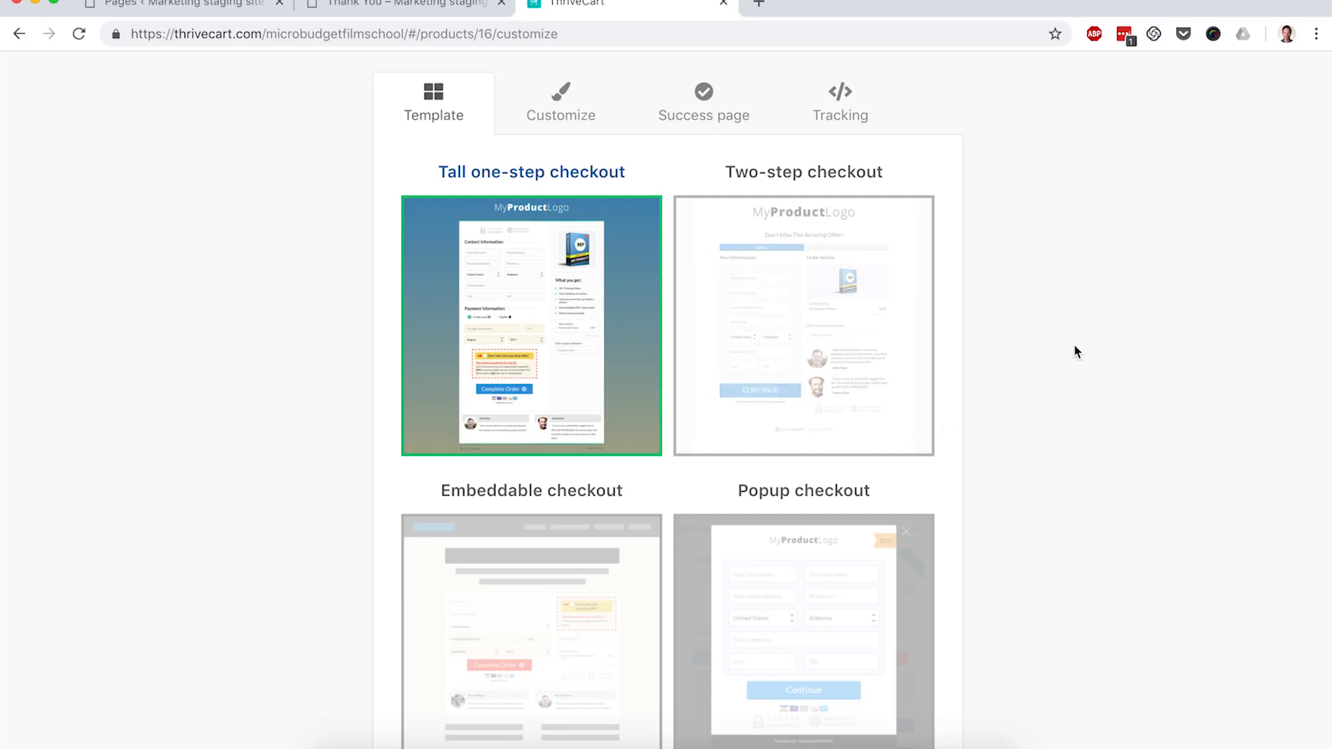
pyautogui.scroll(-1, 1055, 416)
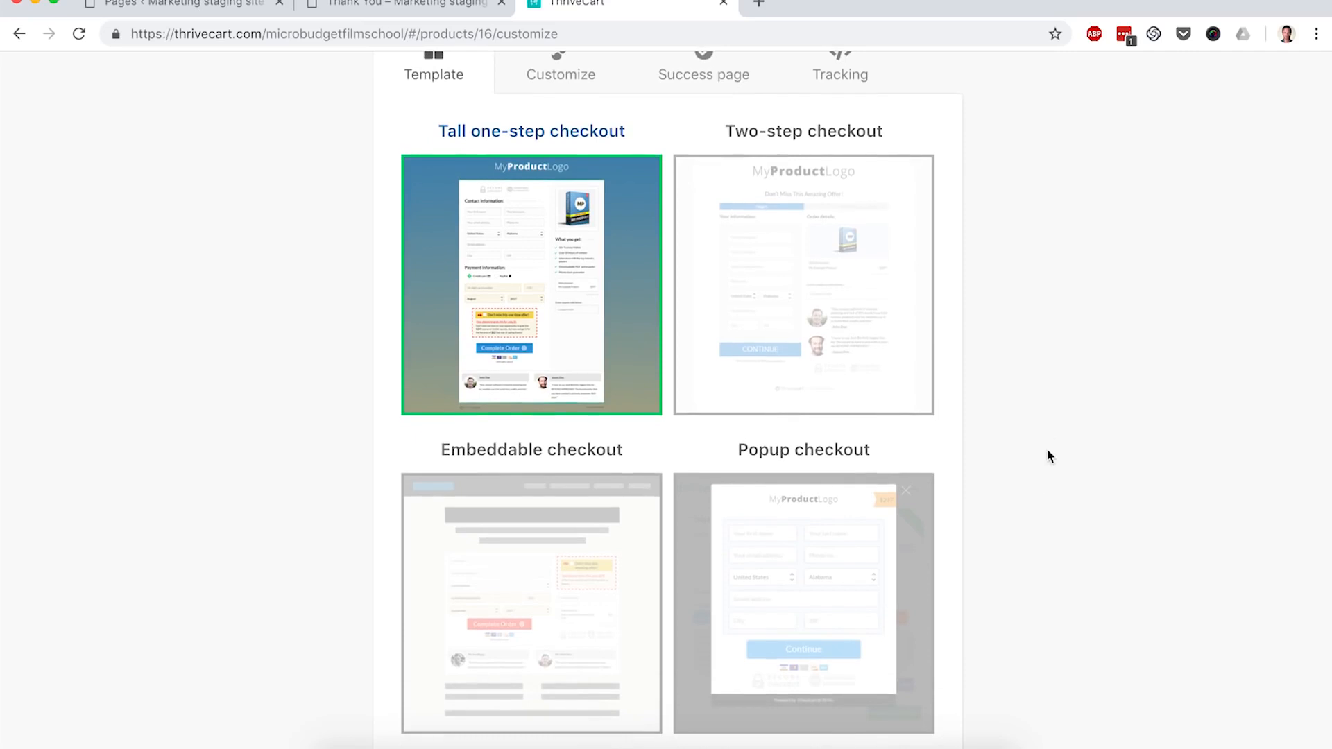
pyautogui.scroll(2, 1048, 456)
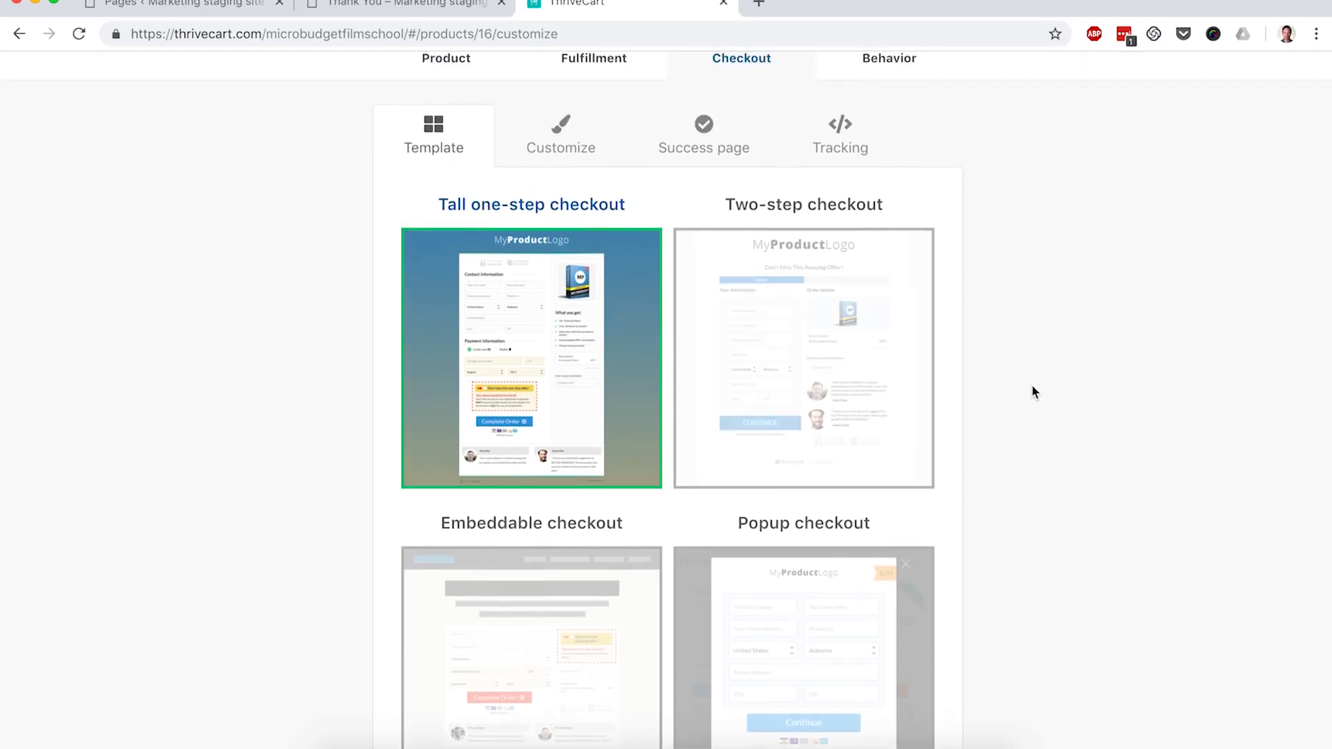
pyautogui.scroll(-4, 1031, 384)
# Step: Set the checkout's requested customer name field to 'First name only' and save
pyautogui.click(943, 716)
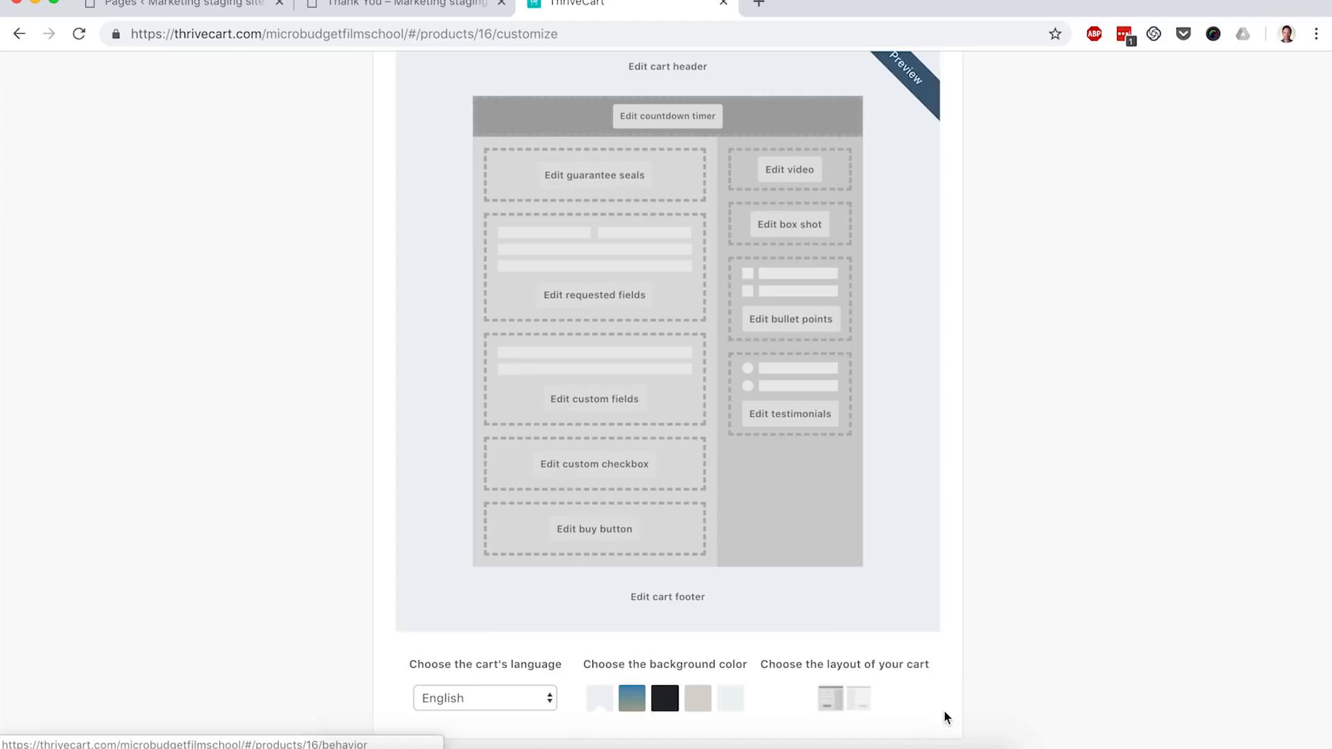
pyautogui.scroll(2, 970, 448)
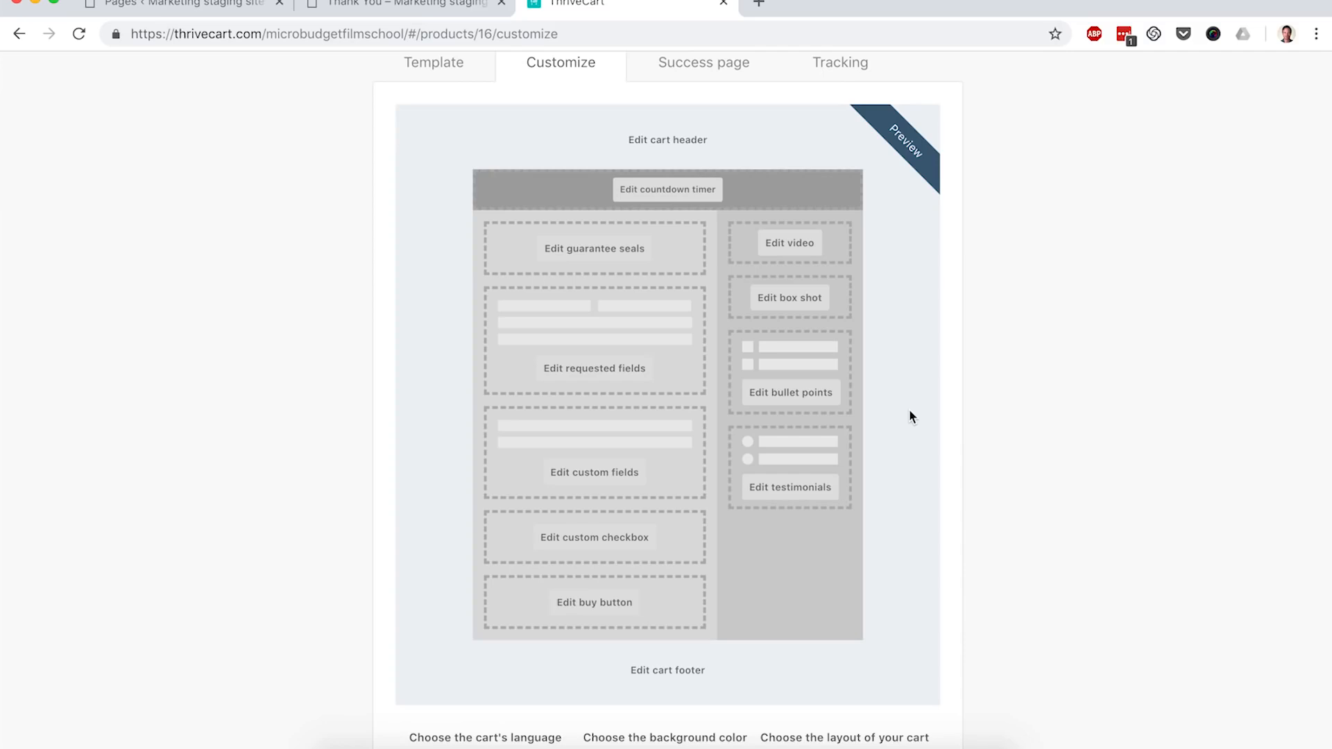
pyautogui.click(567, 369)
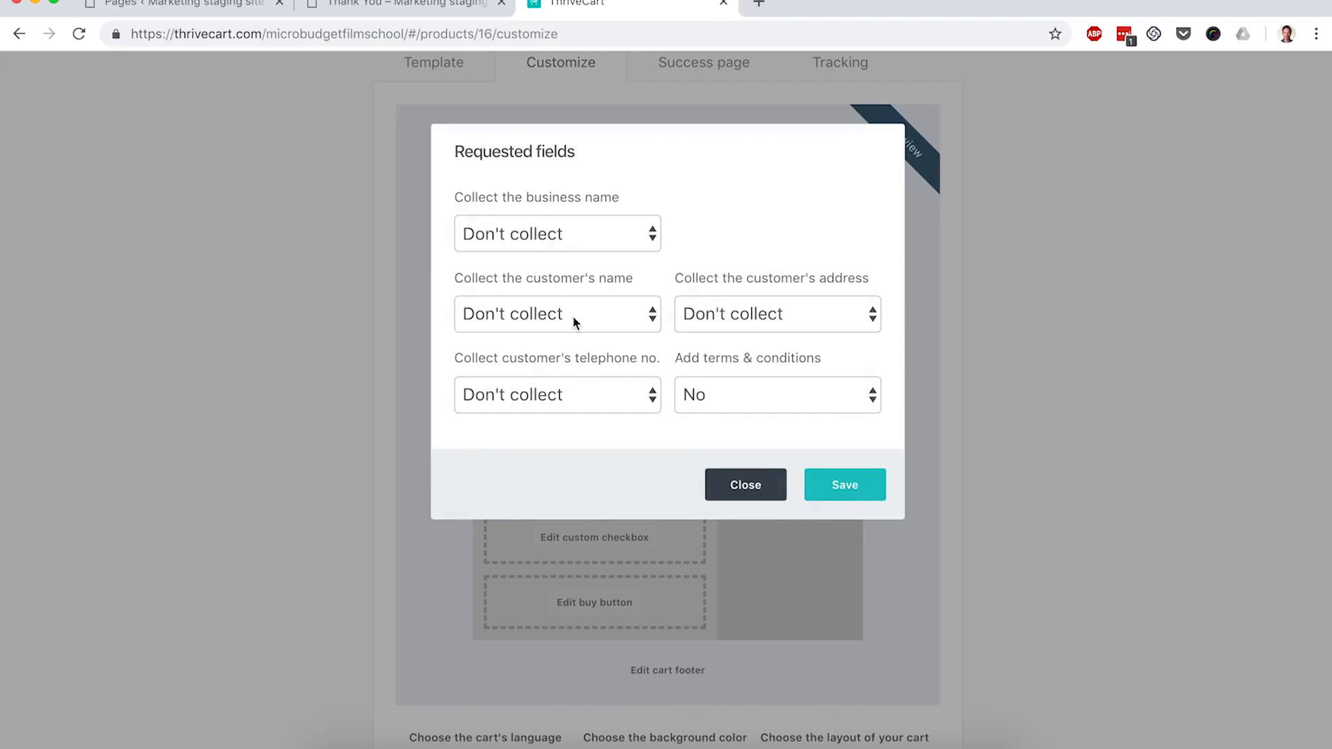
pyautogui.click(572, 315)
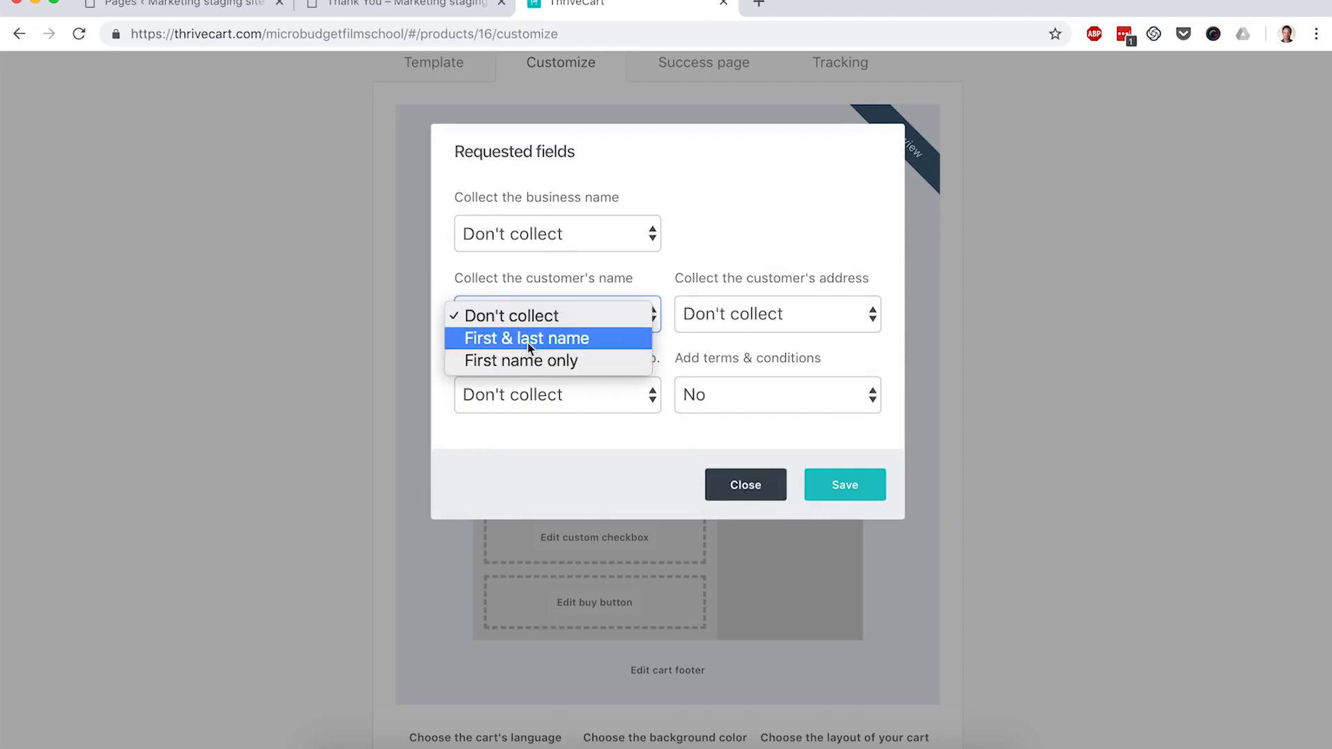
pyautogui.click(525, 360)
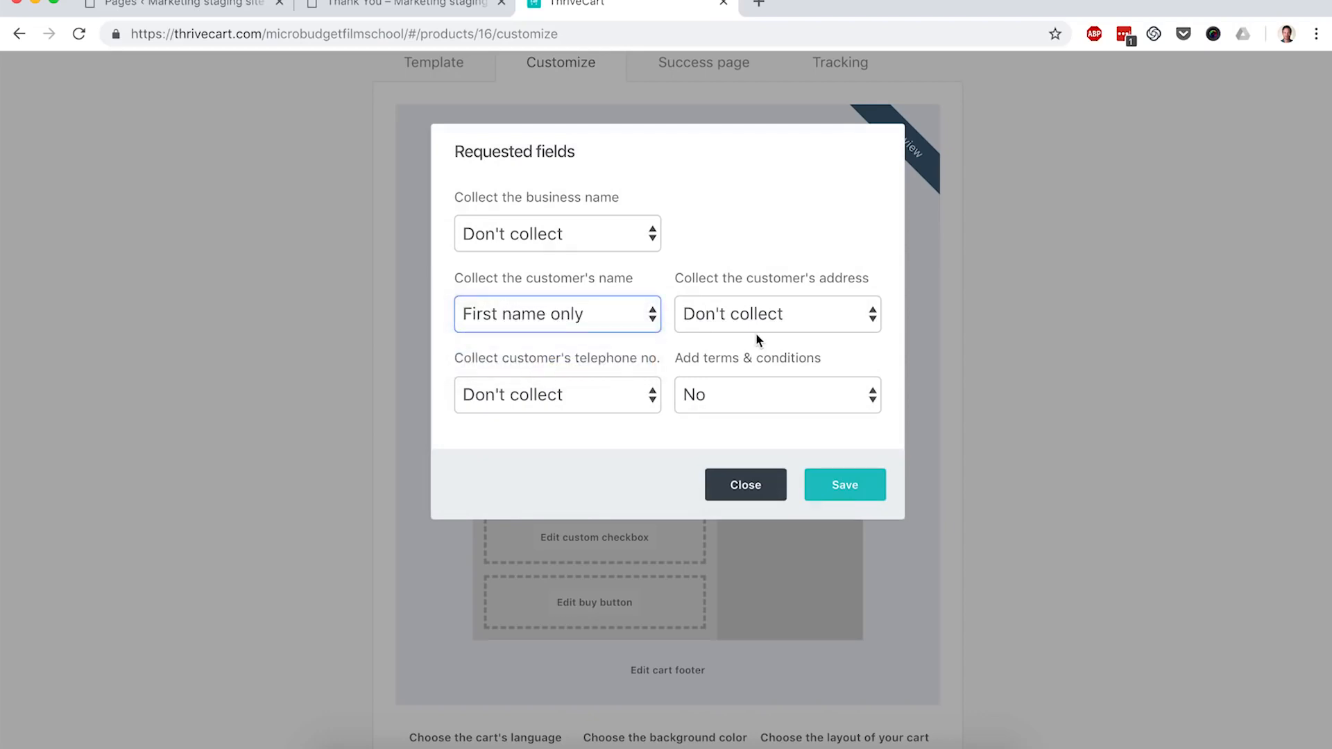
pyautogui.click(845, 485)
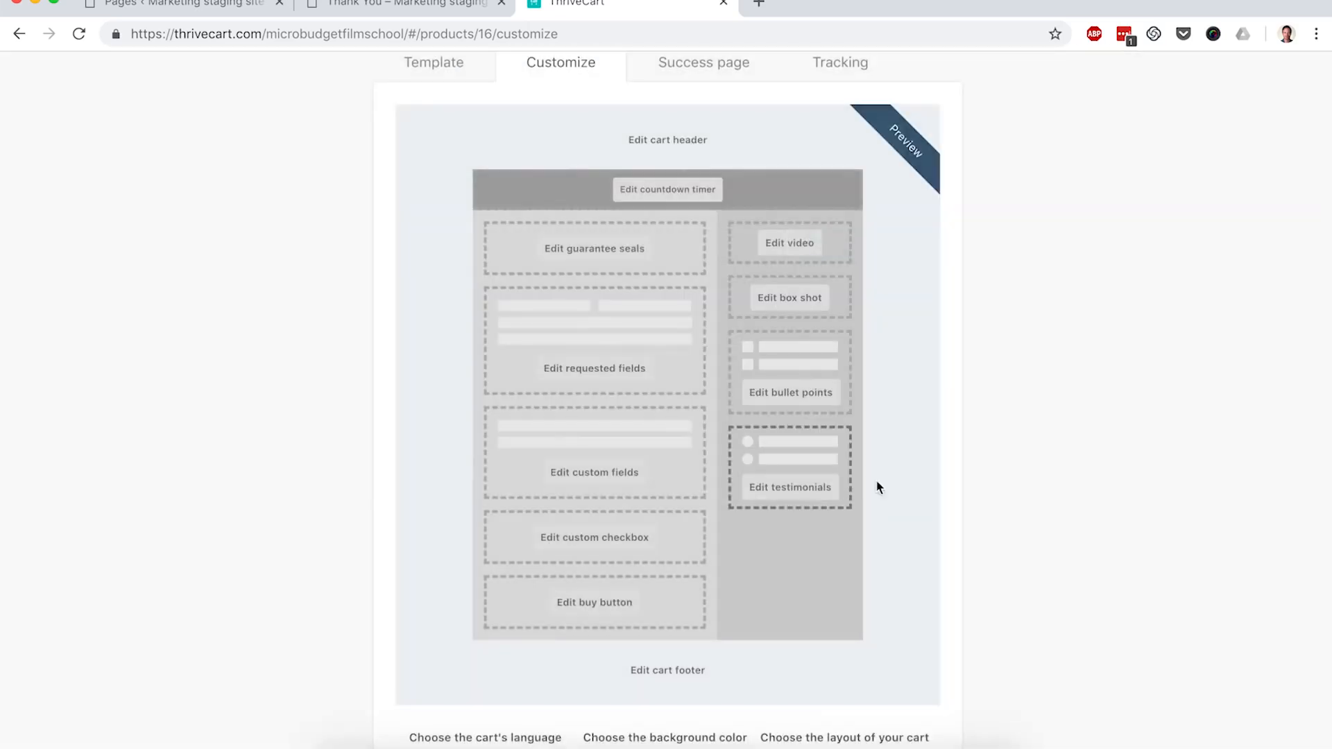
pyautogui.scroll(-3, 971, 479)
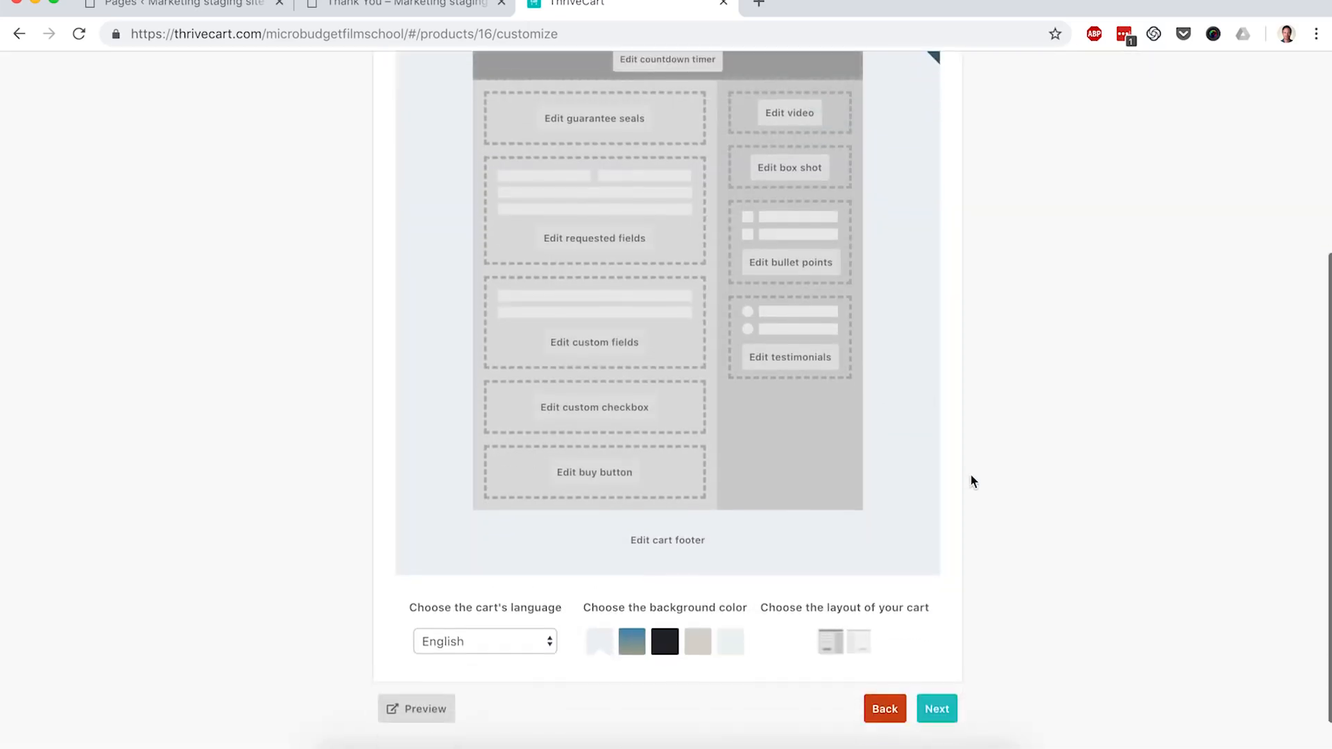
# Step: Set the success page to 'Redirect to your custom page' and skip tracking code
pyautogui.click(936, 704)
pyautogui.scroll(2, 992, 485)
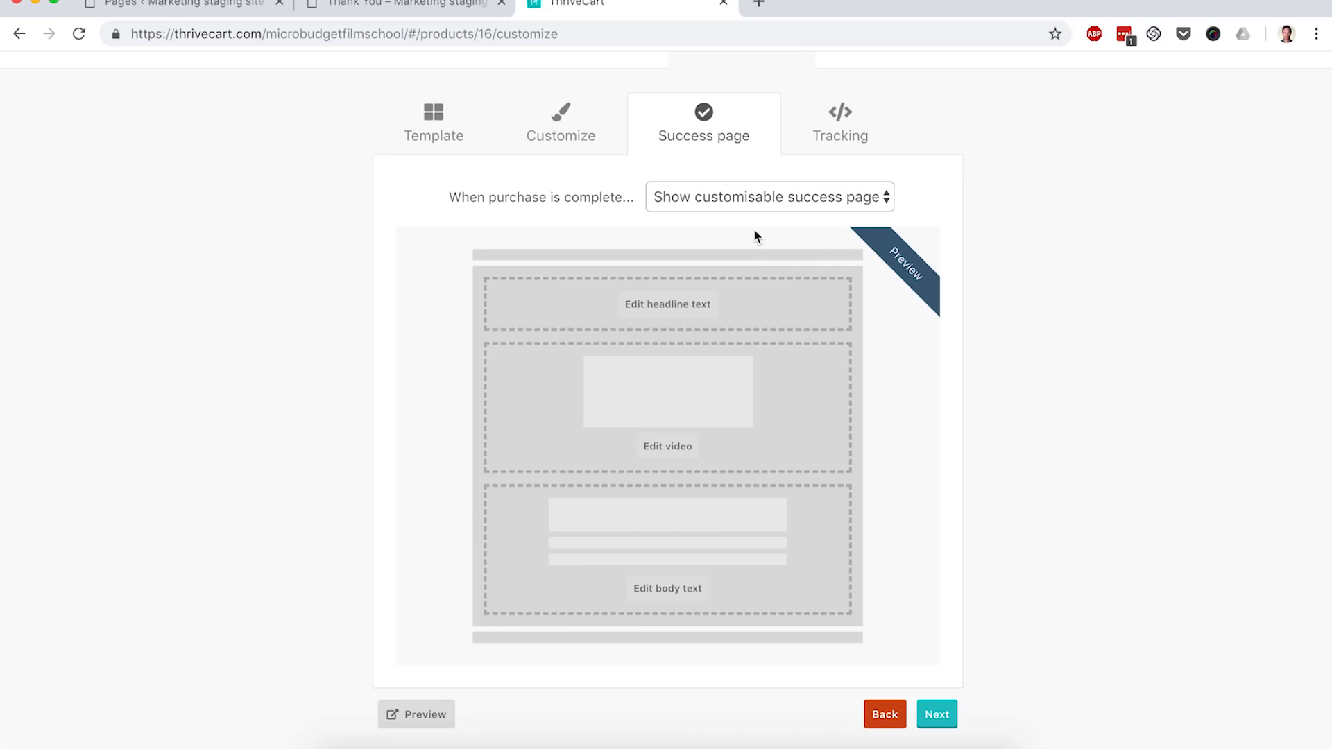
pyautogui.click(794, 201)
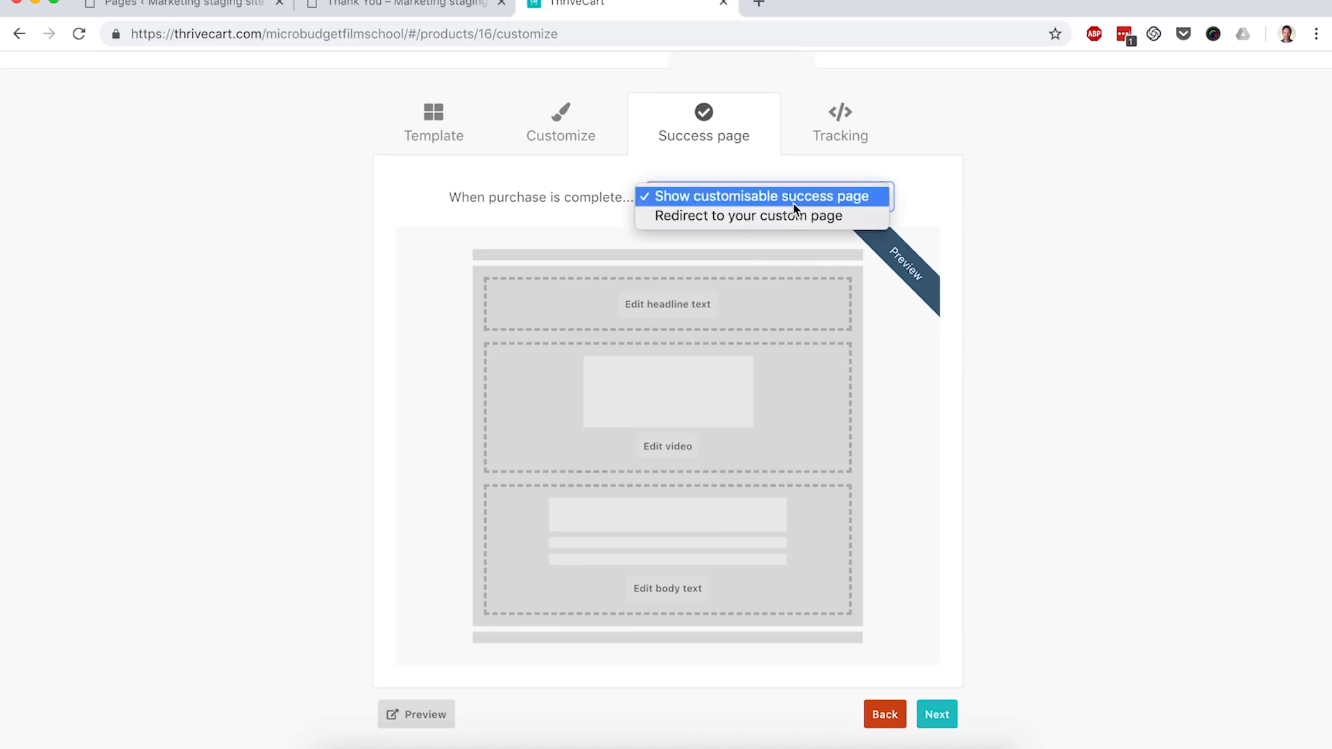
pyautogui.click(835, 218)
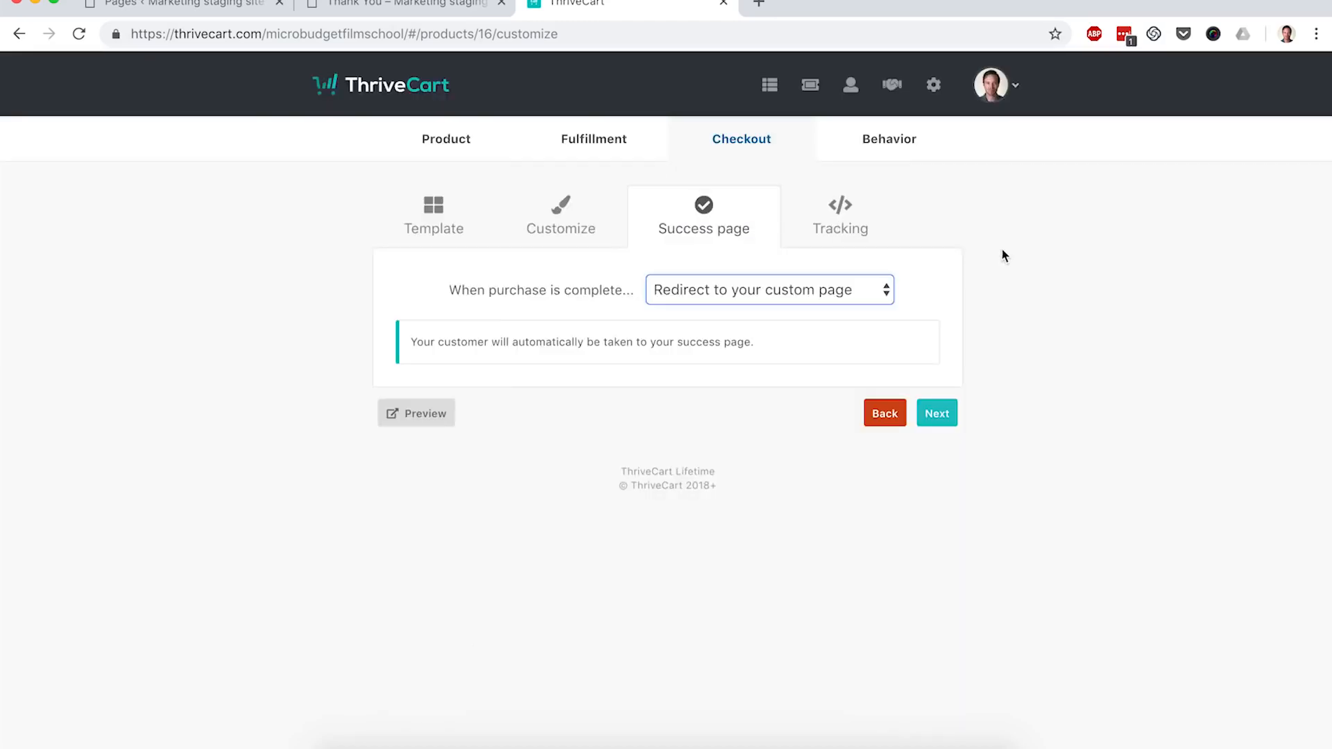
pyautogui.click(937, 413)
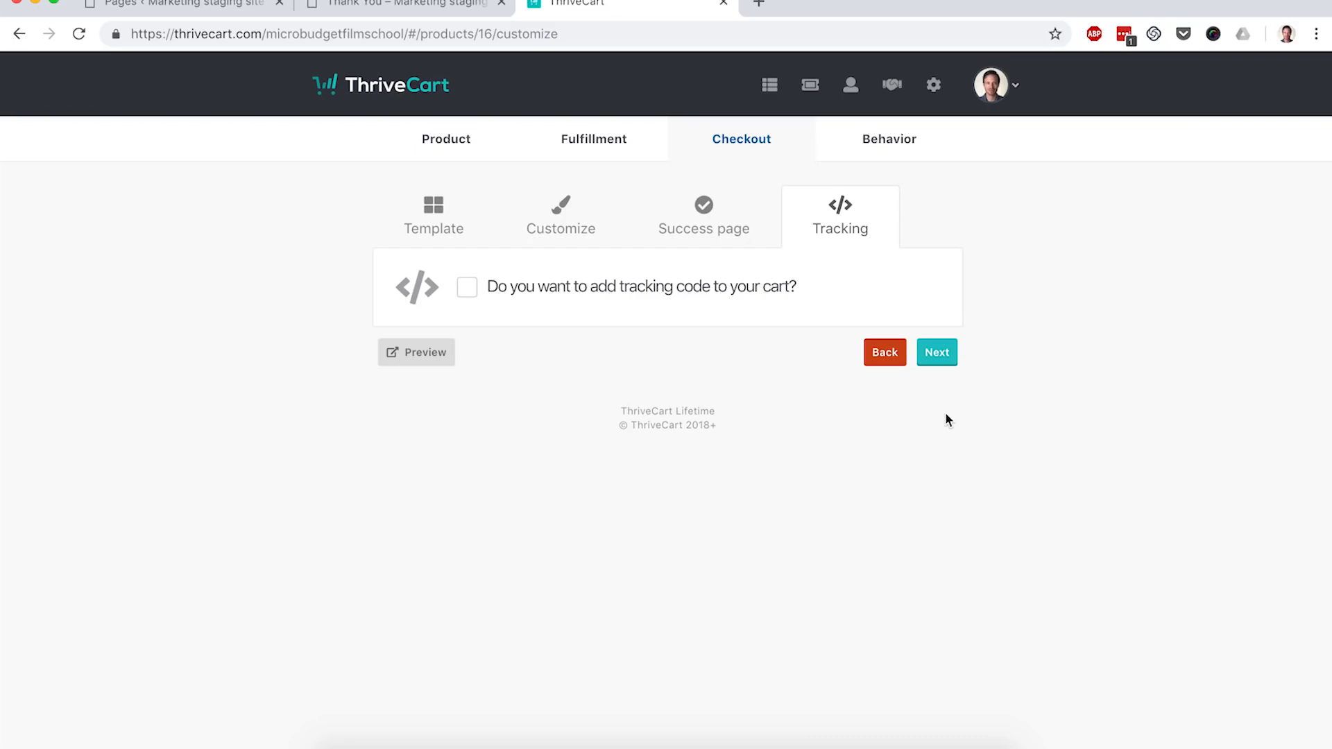
pyautogui.click(938, 354)
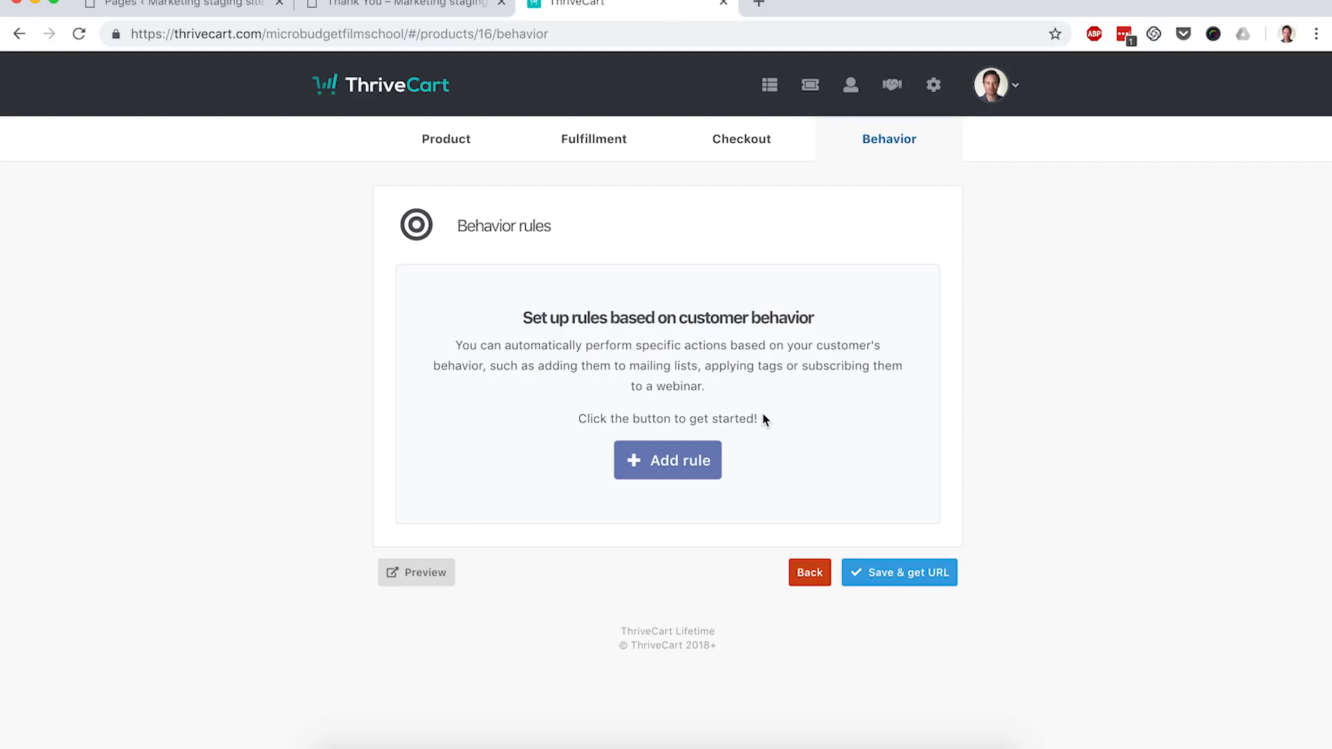
# Step: Add an on-purchase rule adding buyers to an ActiveCampaign automation, then save and get the cart URL
pyautogui.click(678, 456)
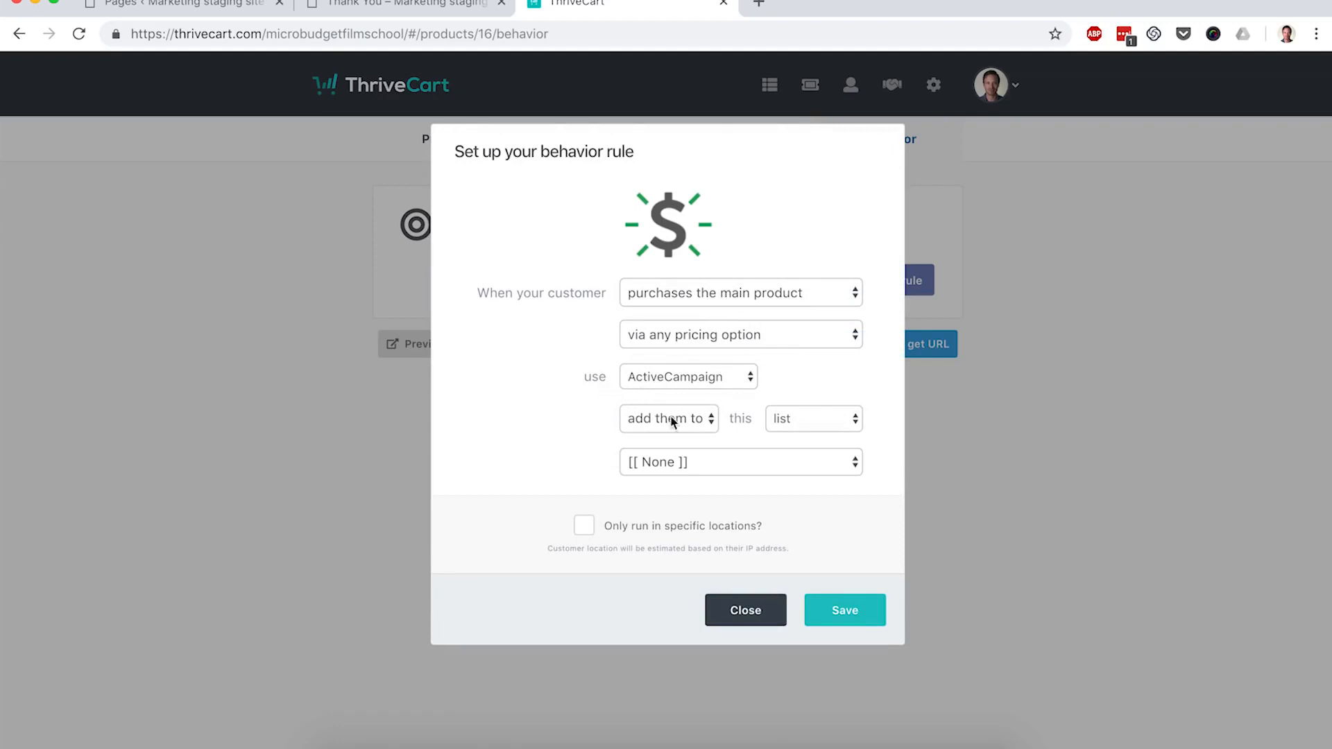
pyautogui.click(843, 421)
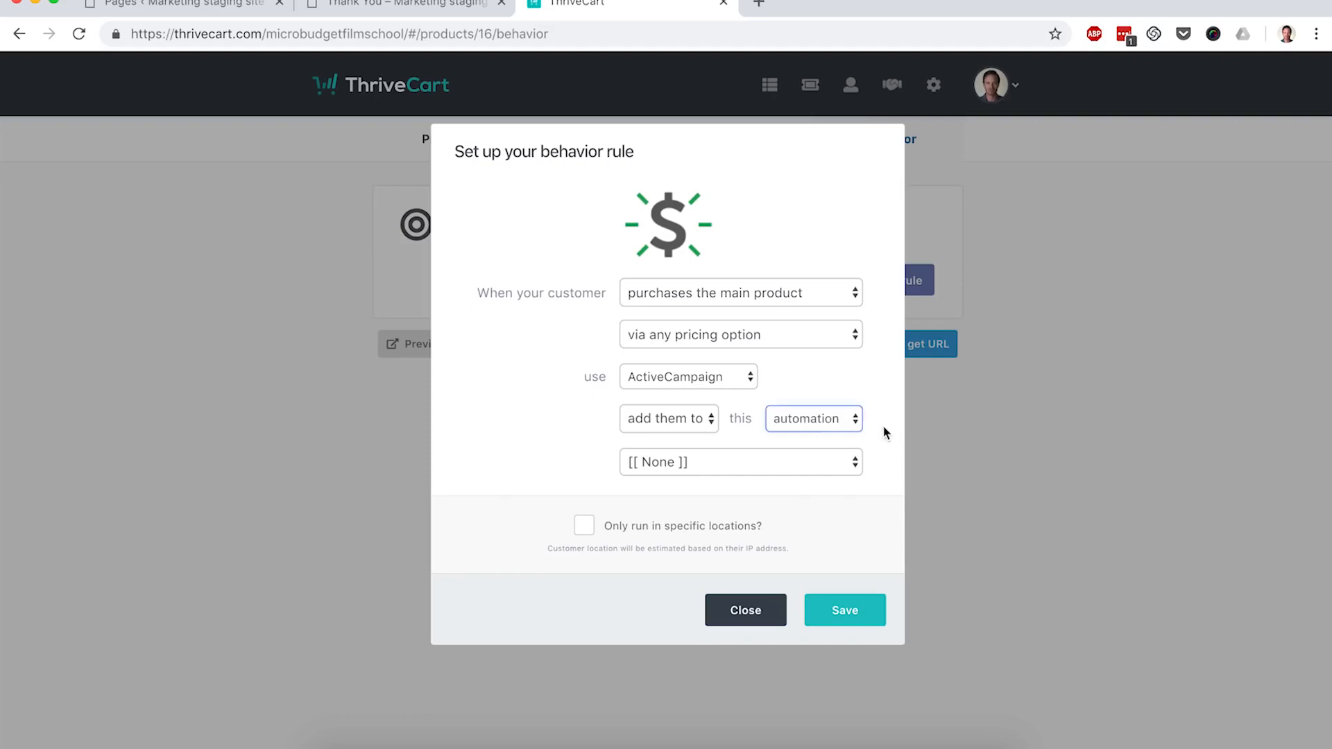
pyautogui.click(845, 612)
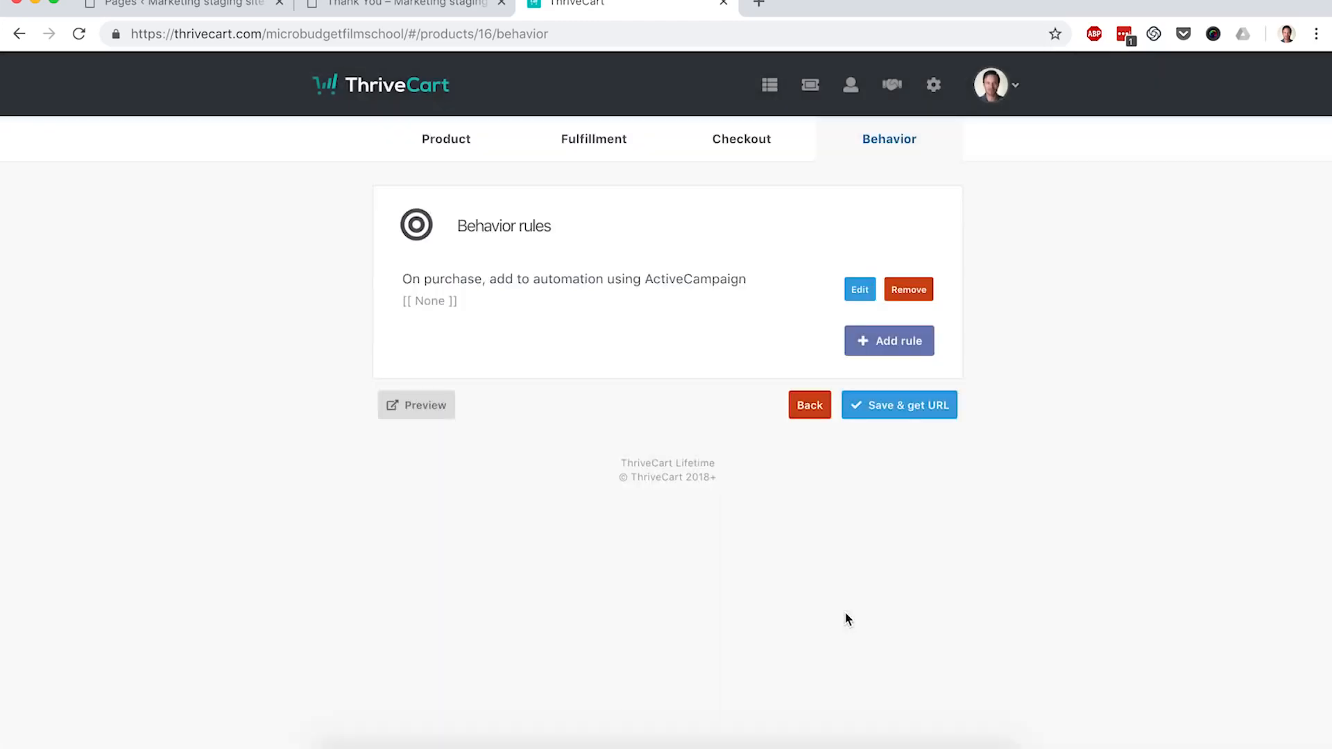
pyautogui.click(899, 417)
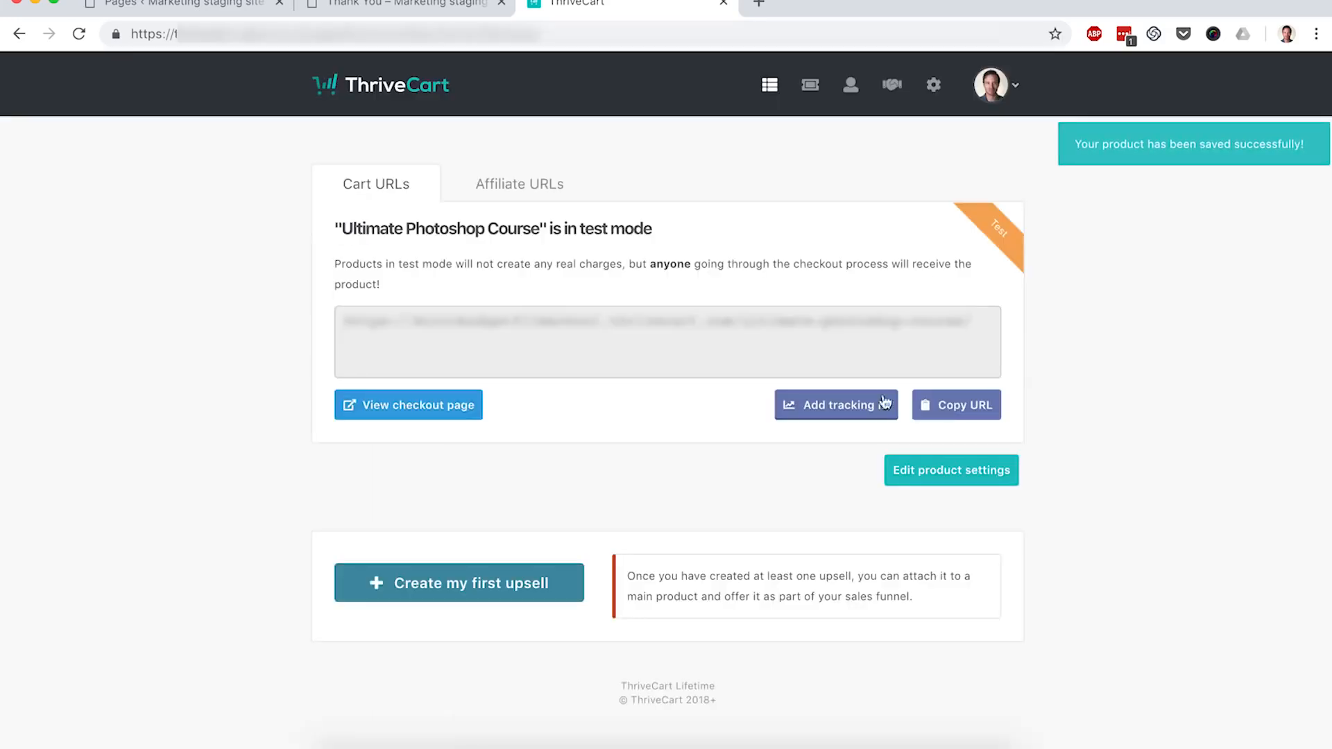
# Step: Preview the Ultimate Photoshop Course test checkout link in a new tab, then return to WordPress Pages
pyautogui.click(961, 409)
pyautogui.click(759, 4)
pyautogui.press('super+v')
pyautogui.press('Return')
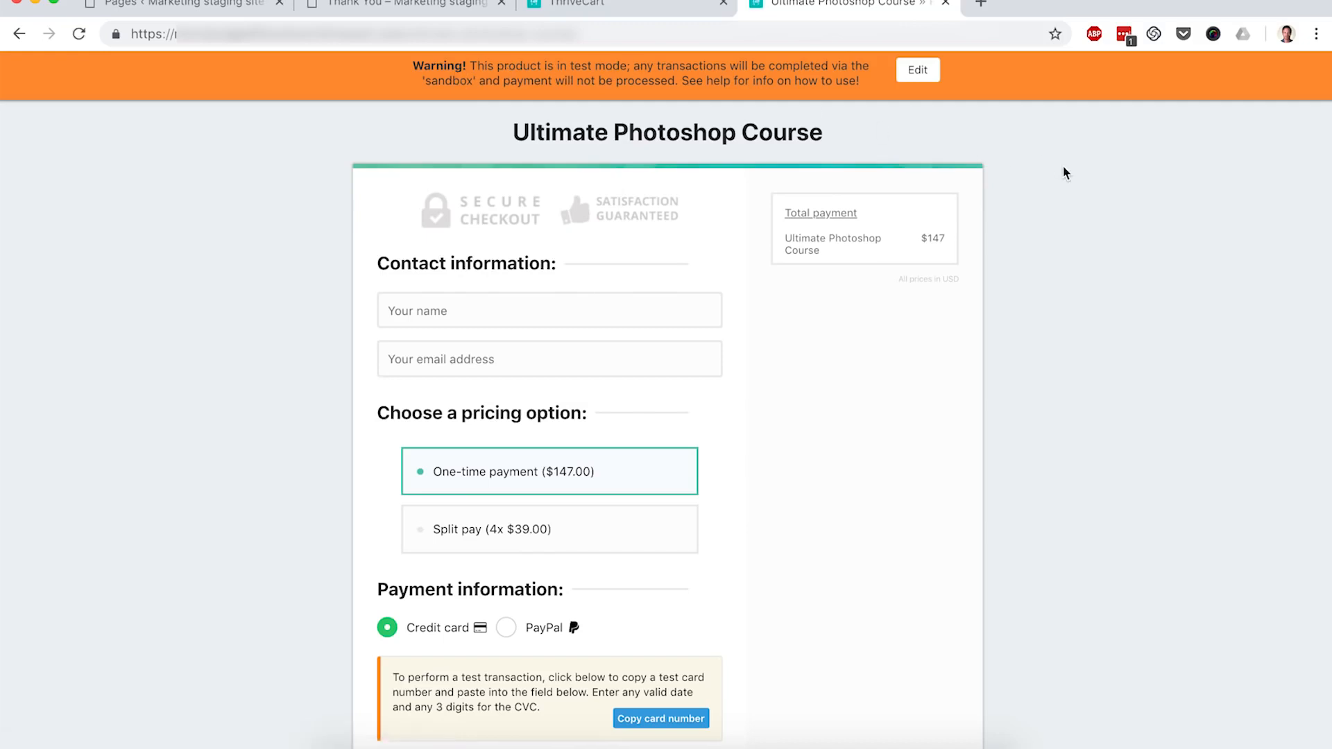
pyautogui.scroll(-2, 1066, 173)
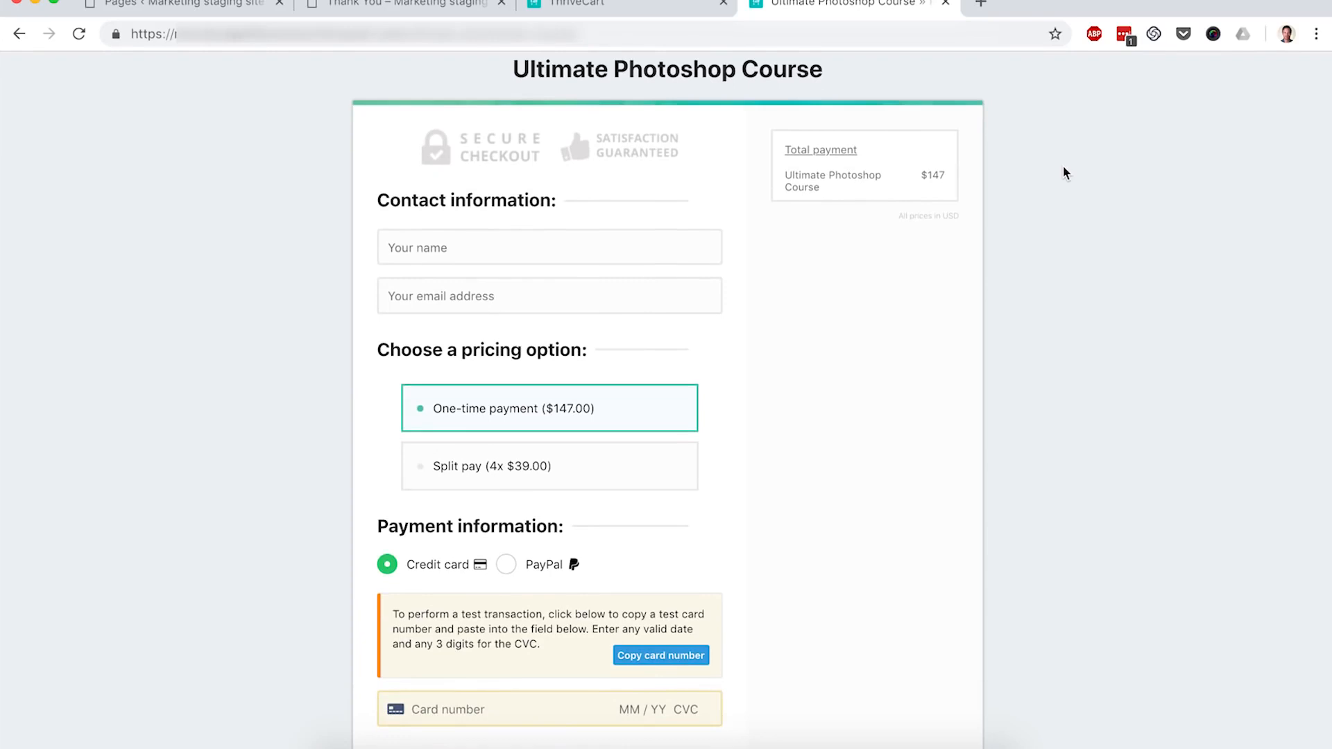
pyautogui.scroll(-5, 1067, 173)
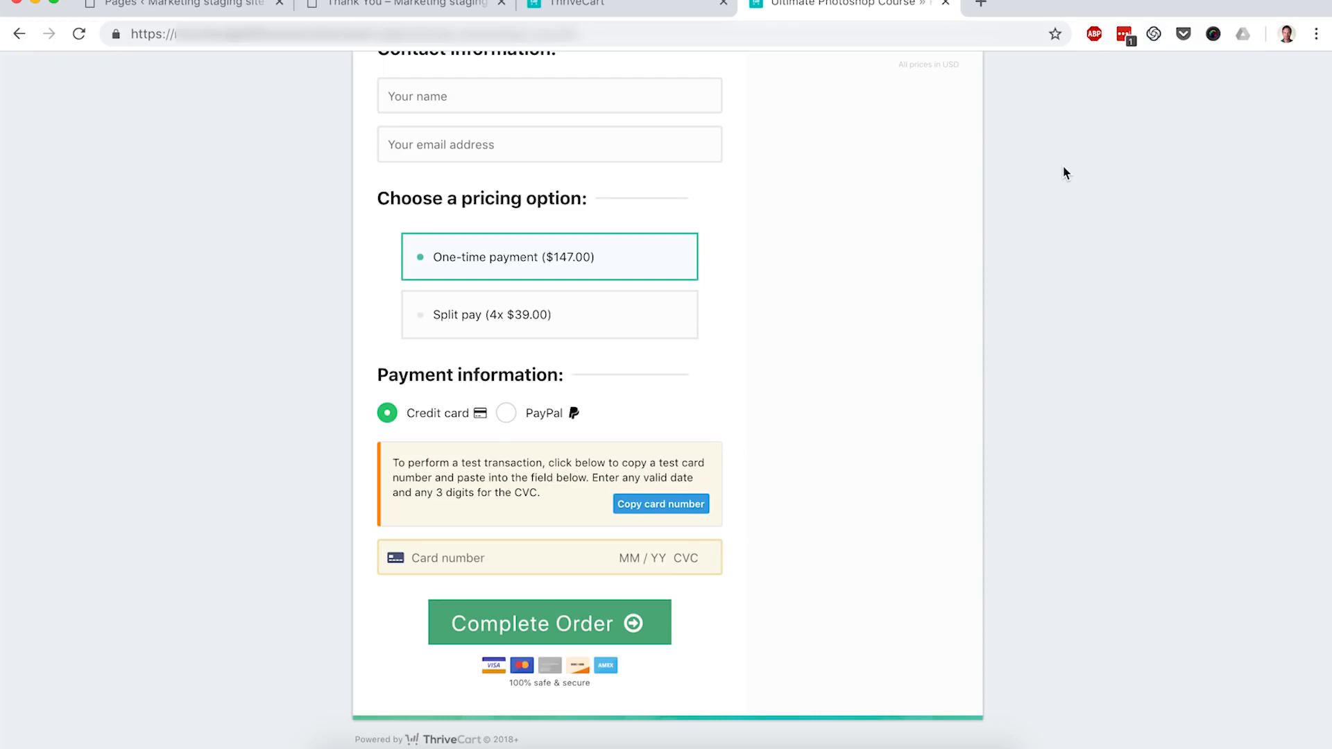
pyautogui.scroll(3, 1065, 168)
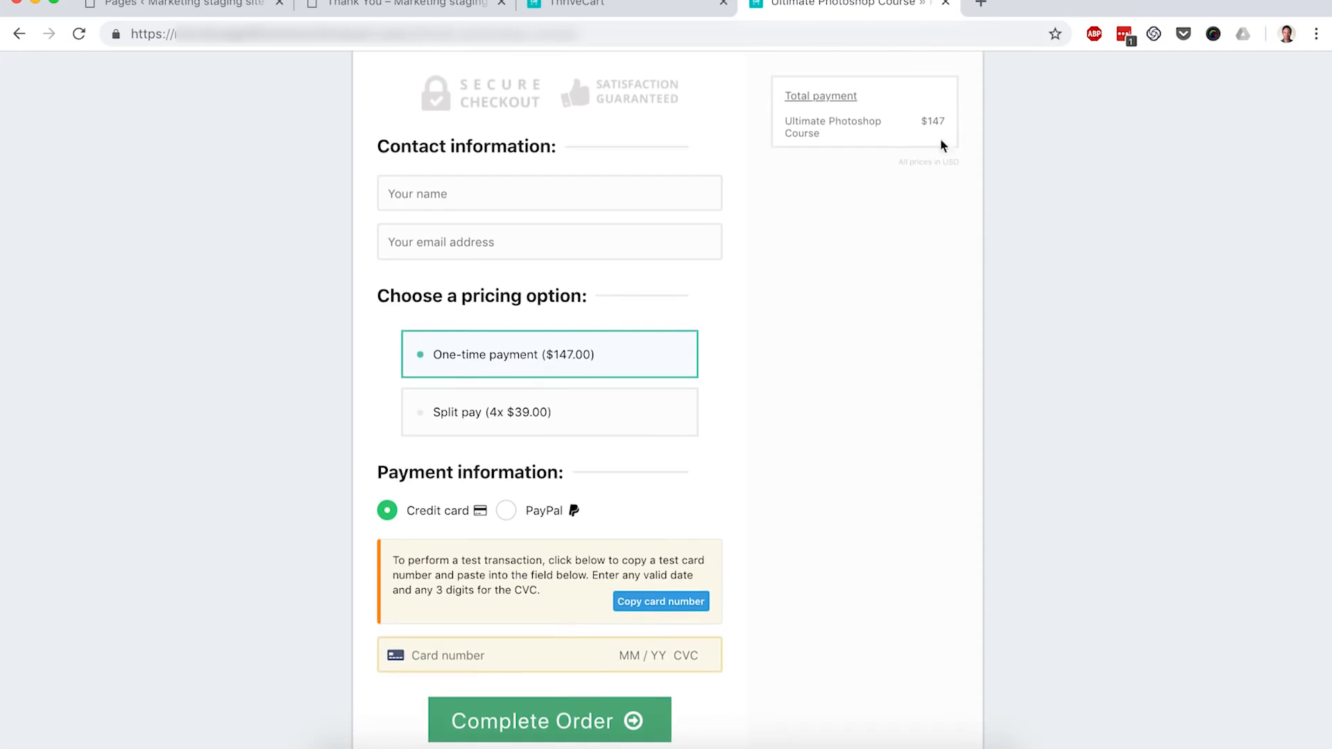
pyautogui.click(193, 6)
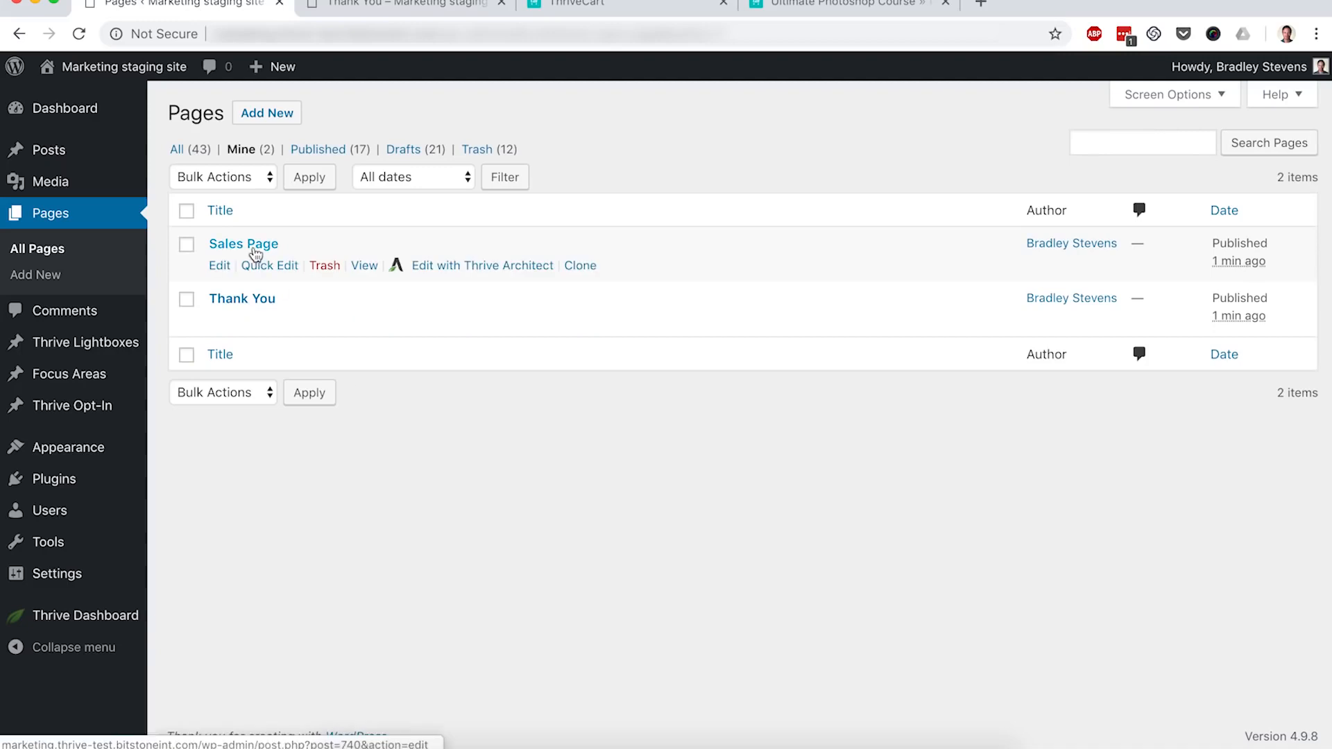
# Step: Launch the Sales Page in Thrive Architect and switch to its editor tab
pyautogui.click(457, 271)
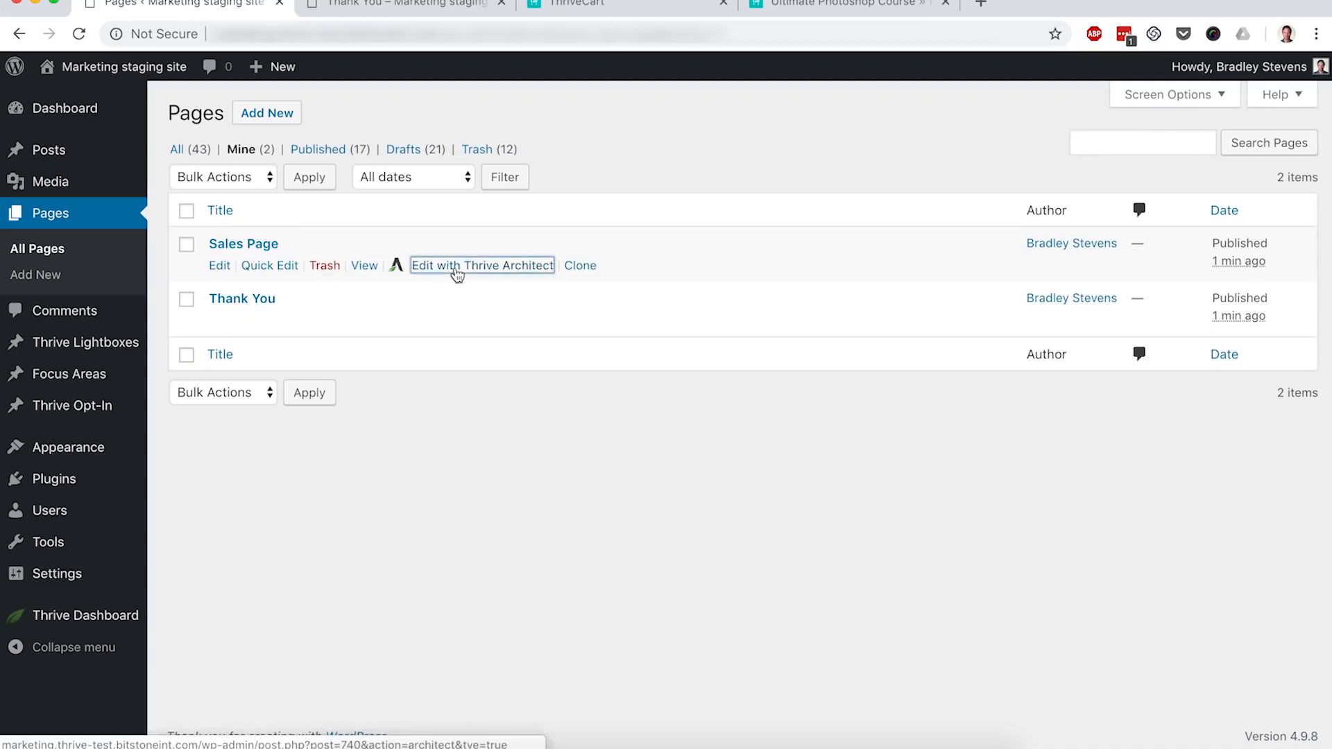
pyautogui.click(386, 6)
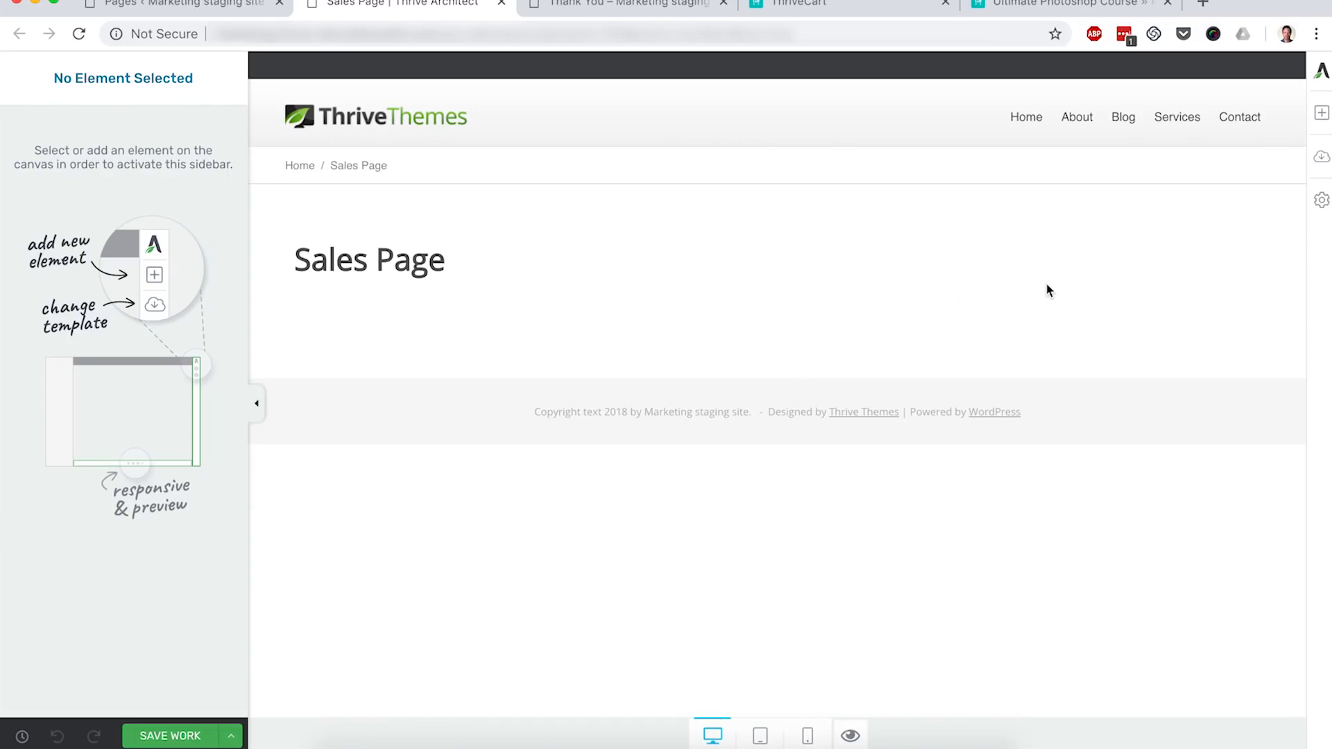
# Step: Pick Elementary Video Sales Page from the expanded Elementary template set and apply it
pyautogui.click(1322, 167)
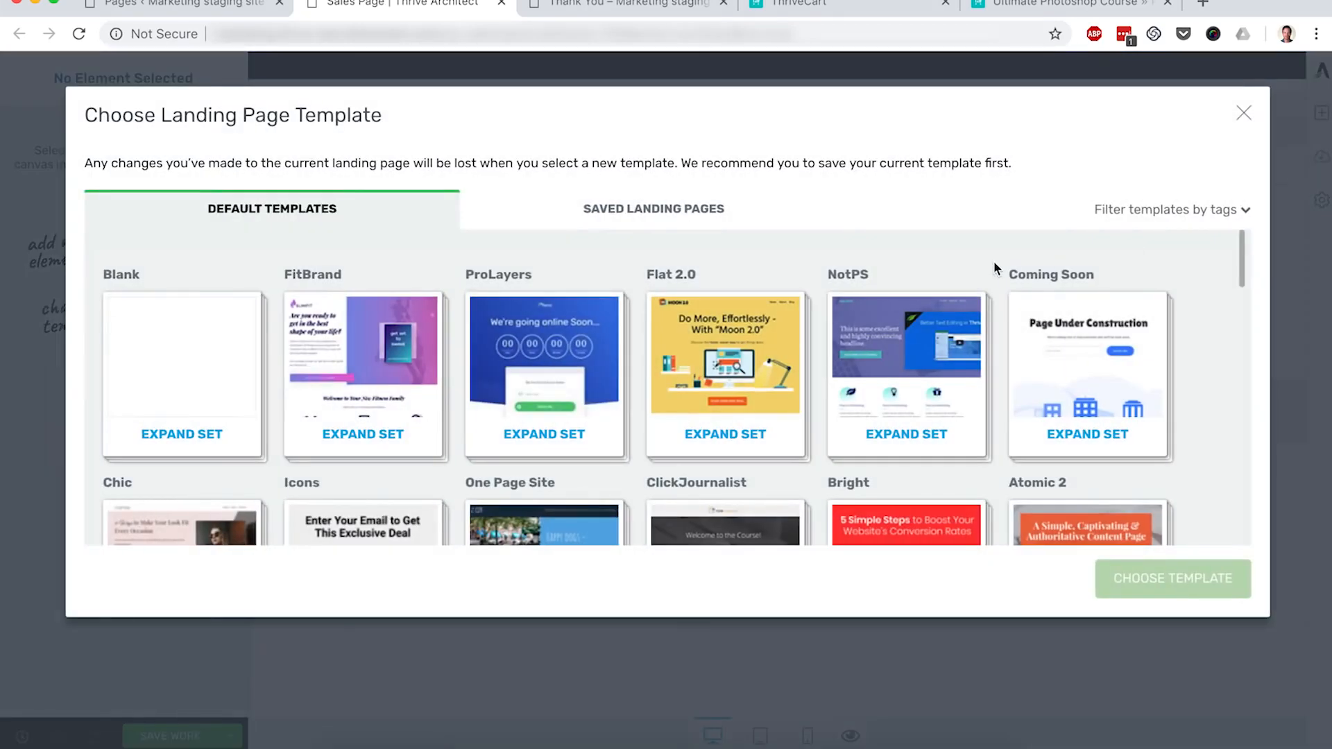
pyautogui.scroll(-5, 994, 263)
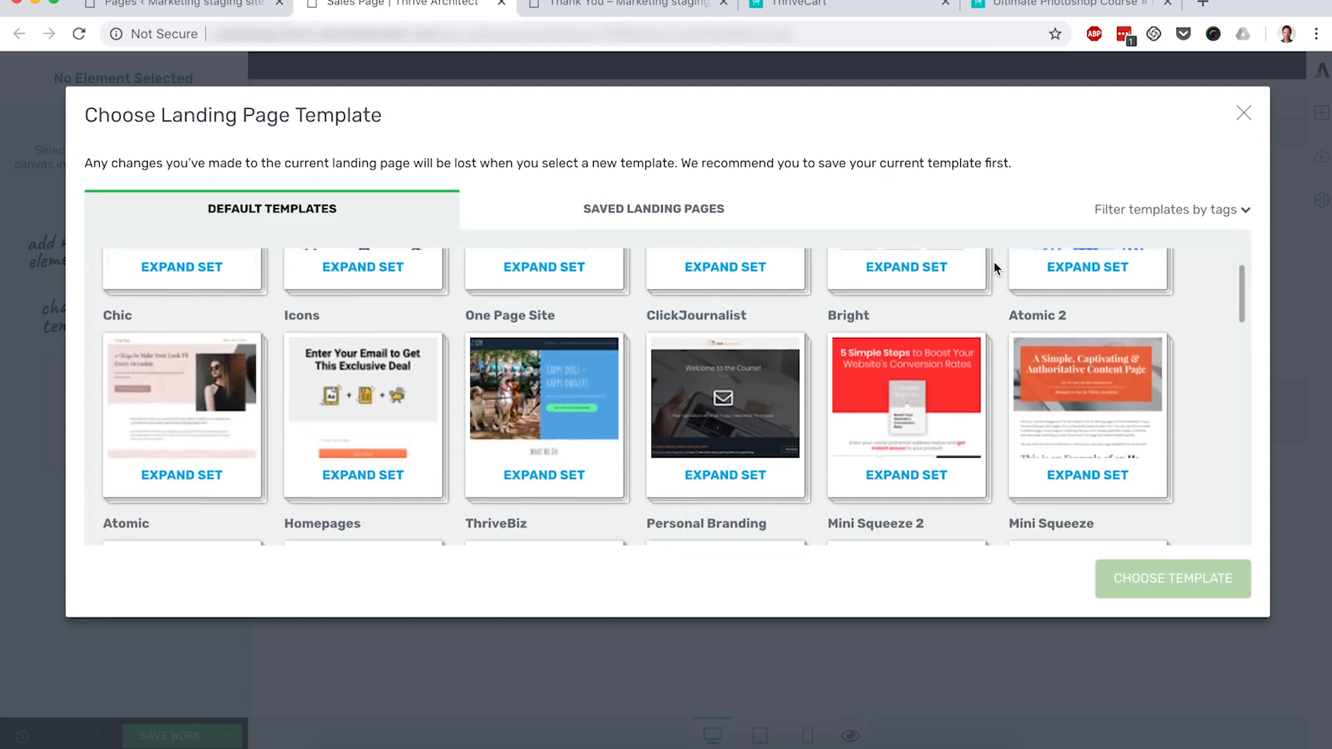
pyautogui.scroll(-5, 994, 261)
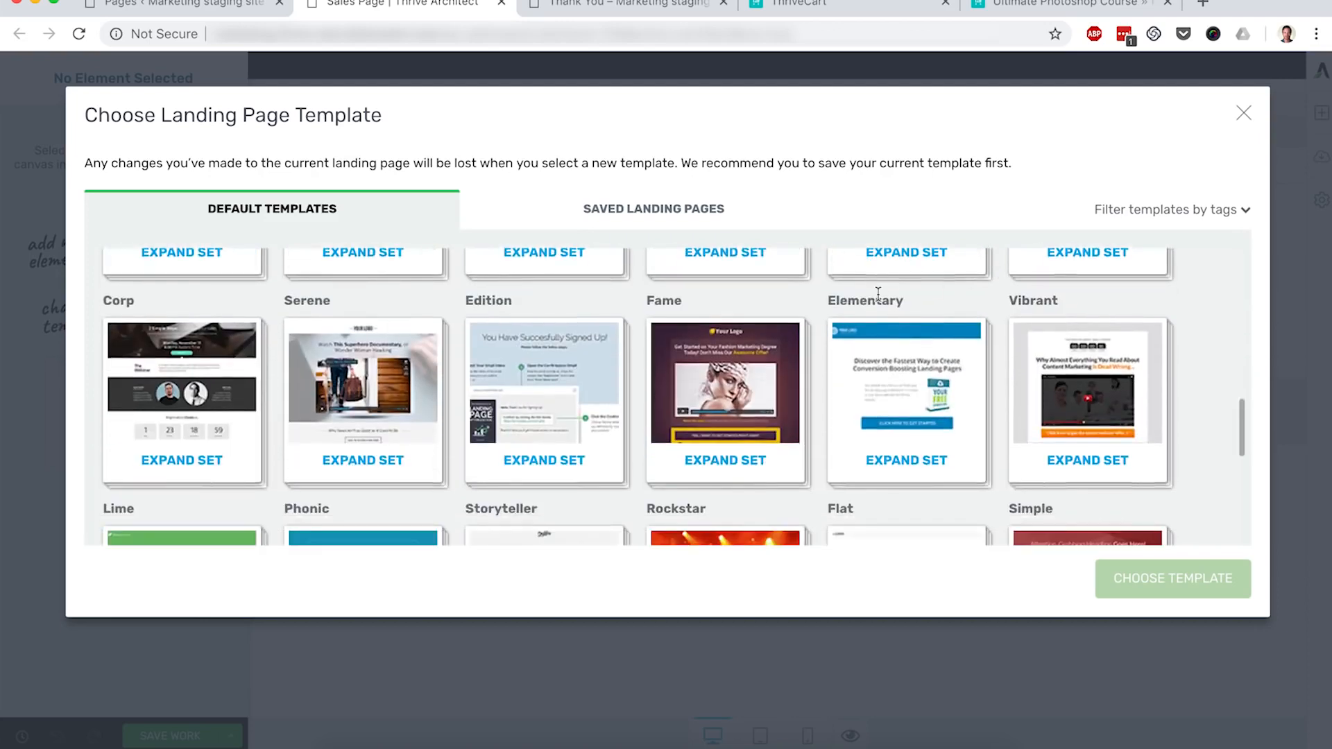
pyautogui.click(909, 458)
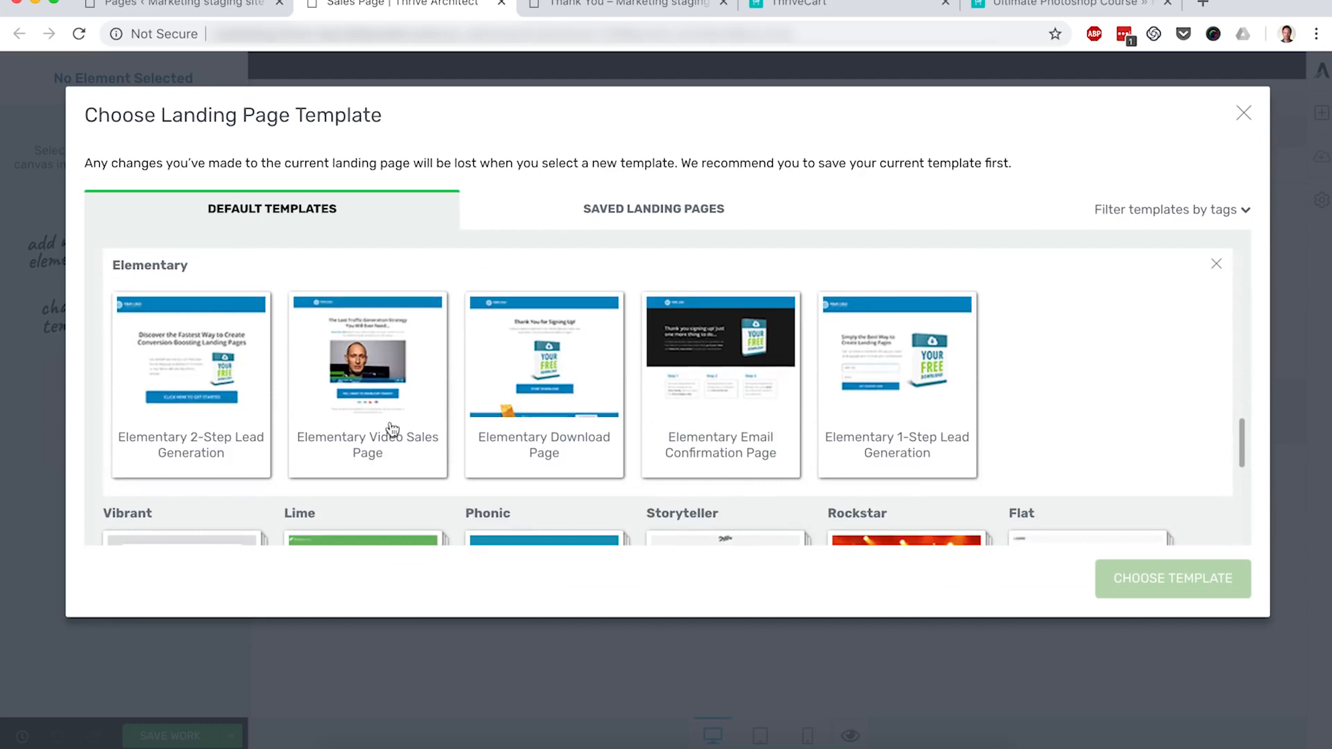
pyautogui.click(392, 428)
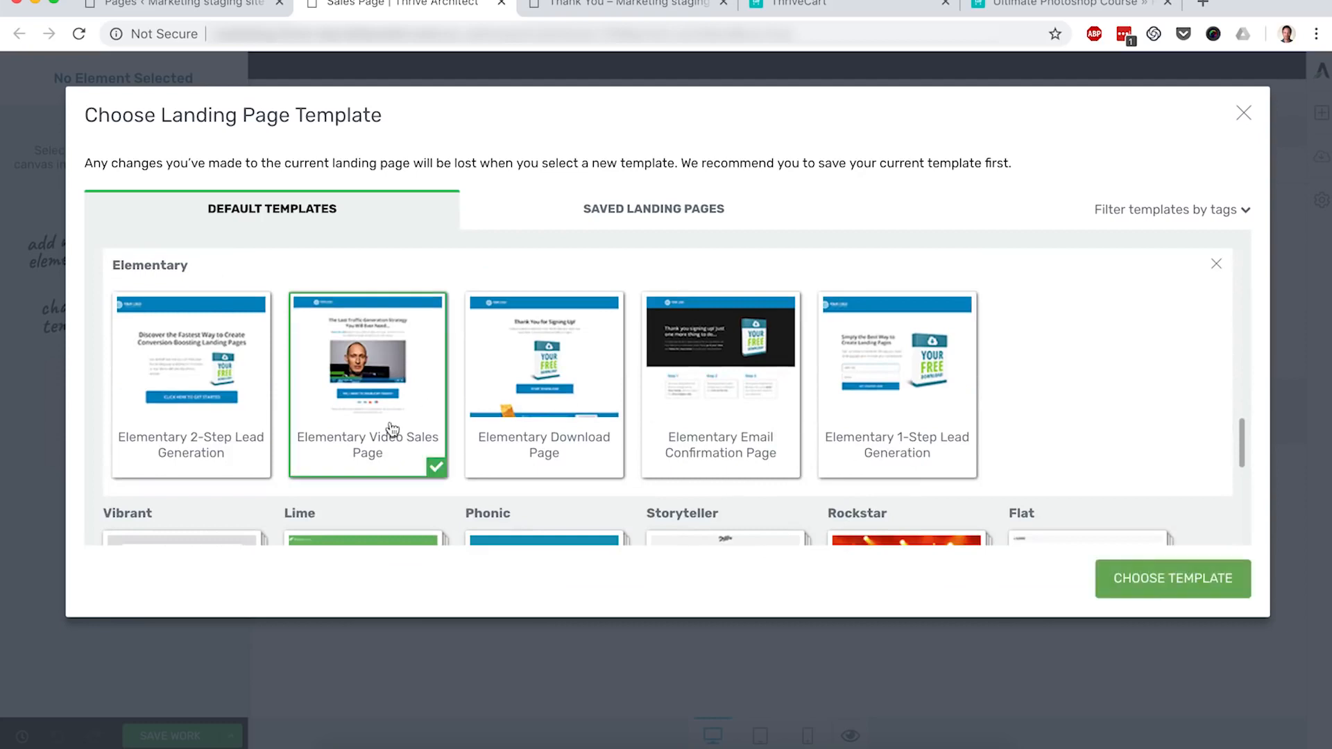
pyautogui.click(1171, 580)
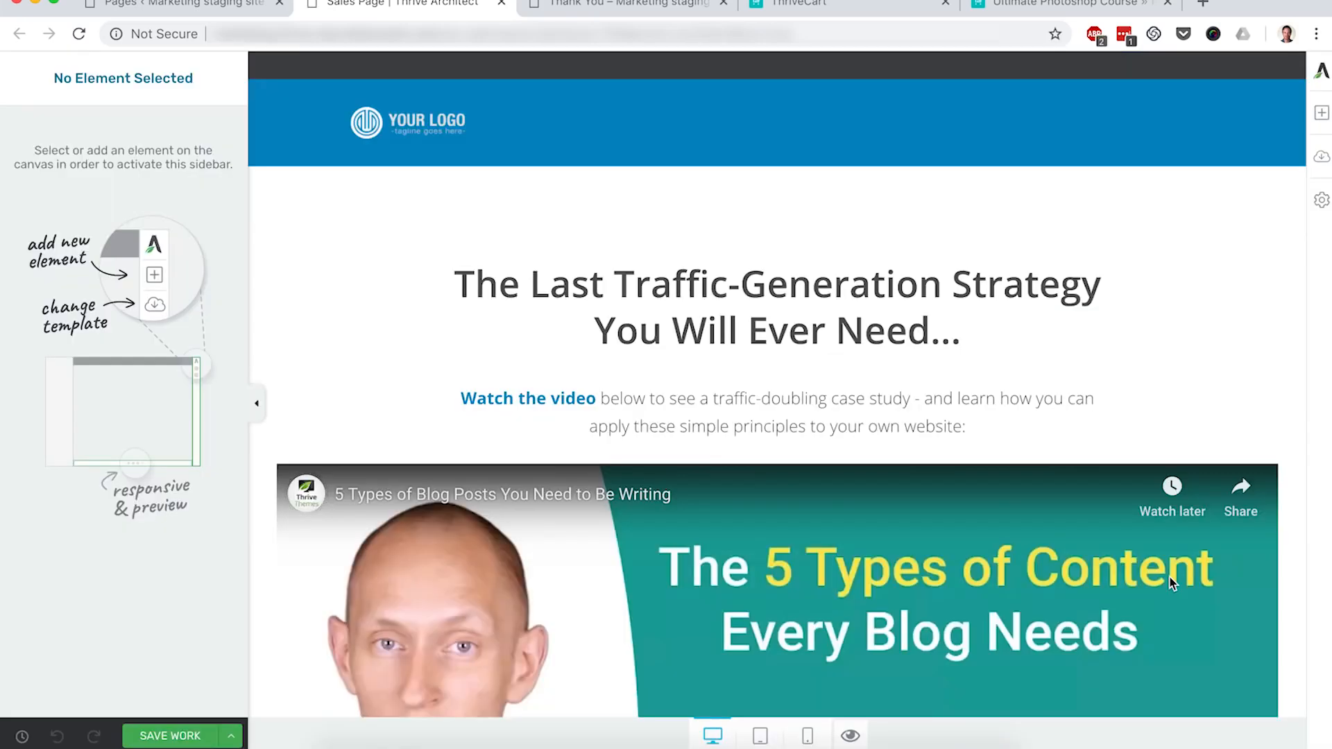
# Step: Shrink the embedded video's maximum width to 520 px
pyautogui.scroll(-5, 1170, 578)
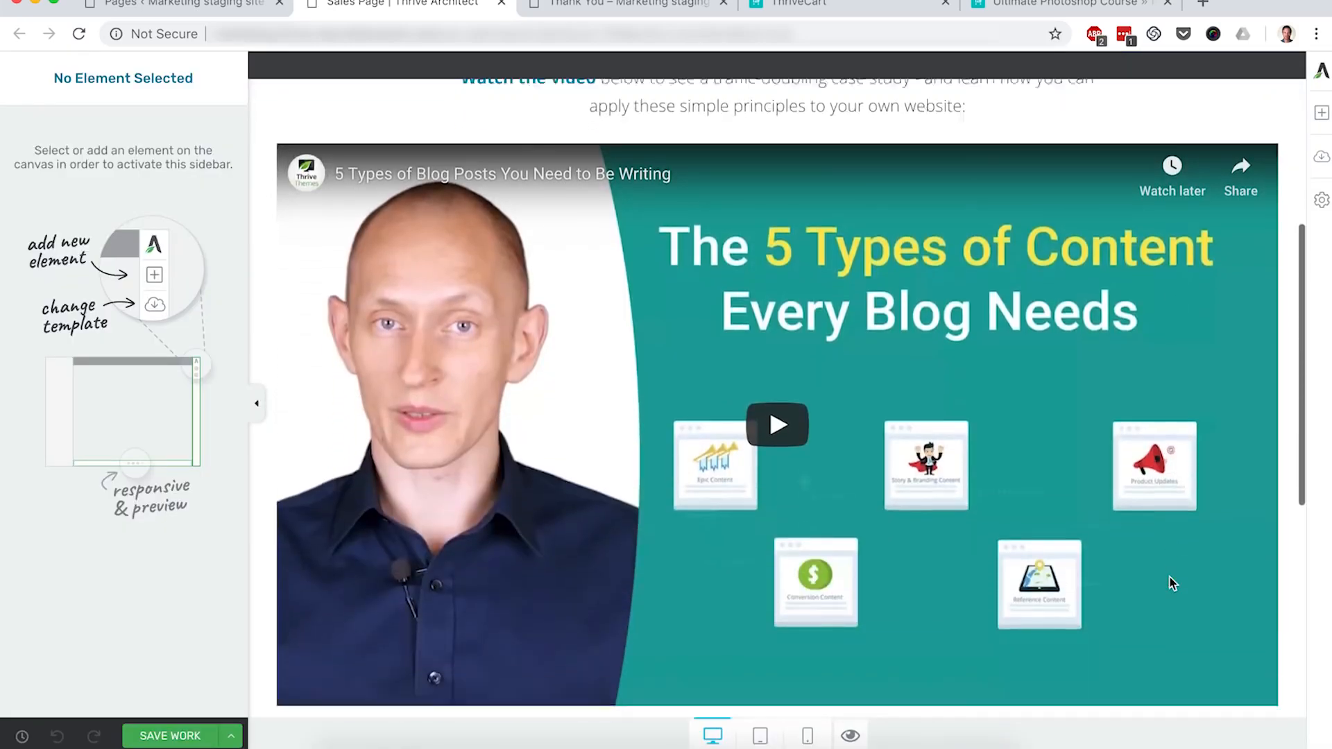
pyautogui.scroll(-4, 1170, 578)
pyautogui.scroll(4, 1170, 584)
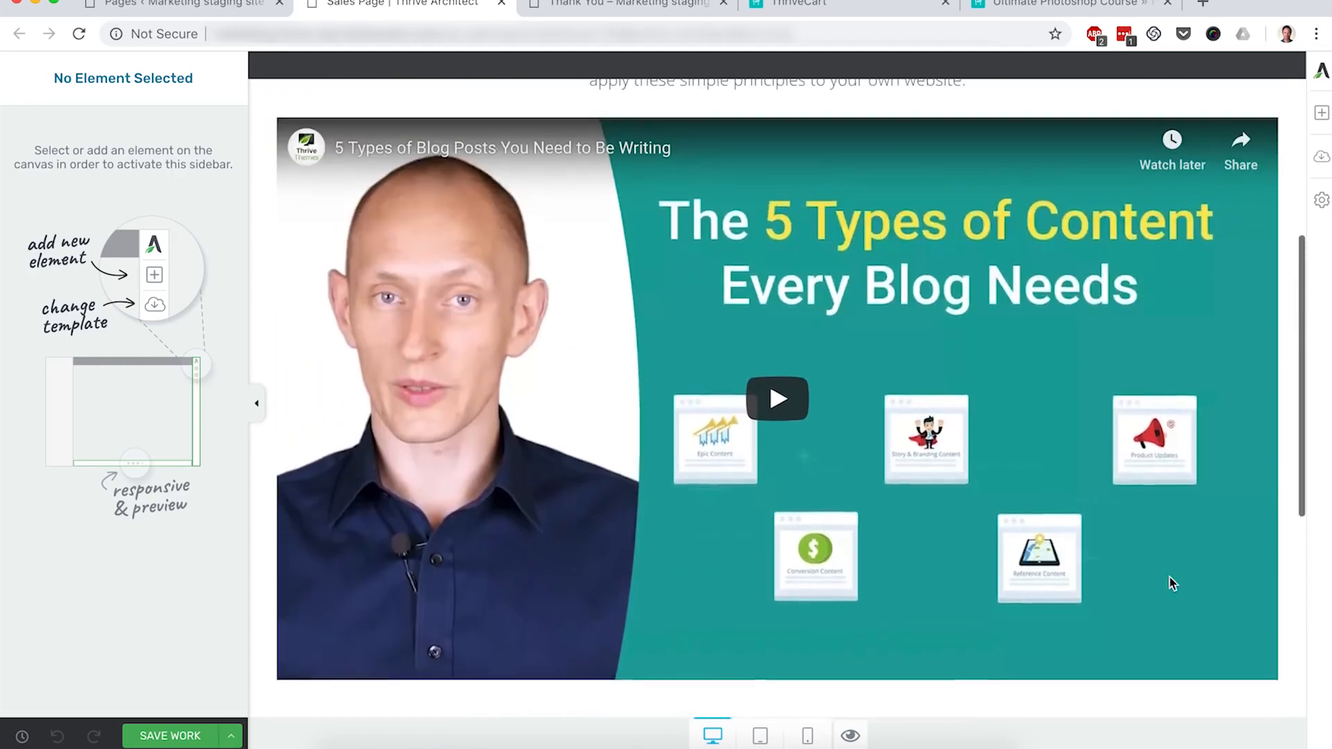
pyautogui.click(1019, 462)
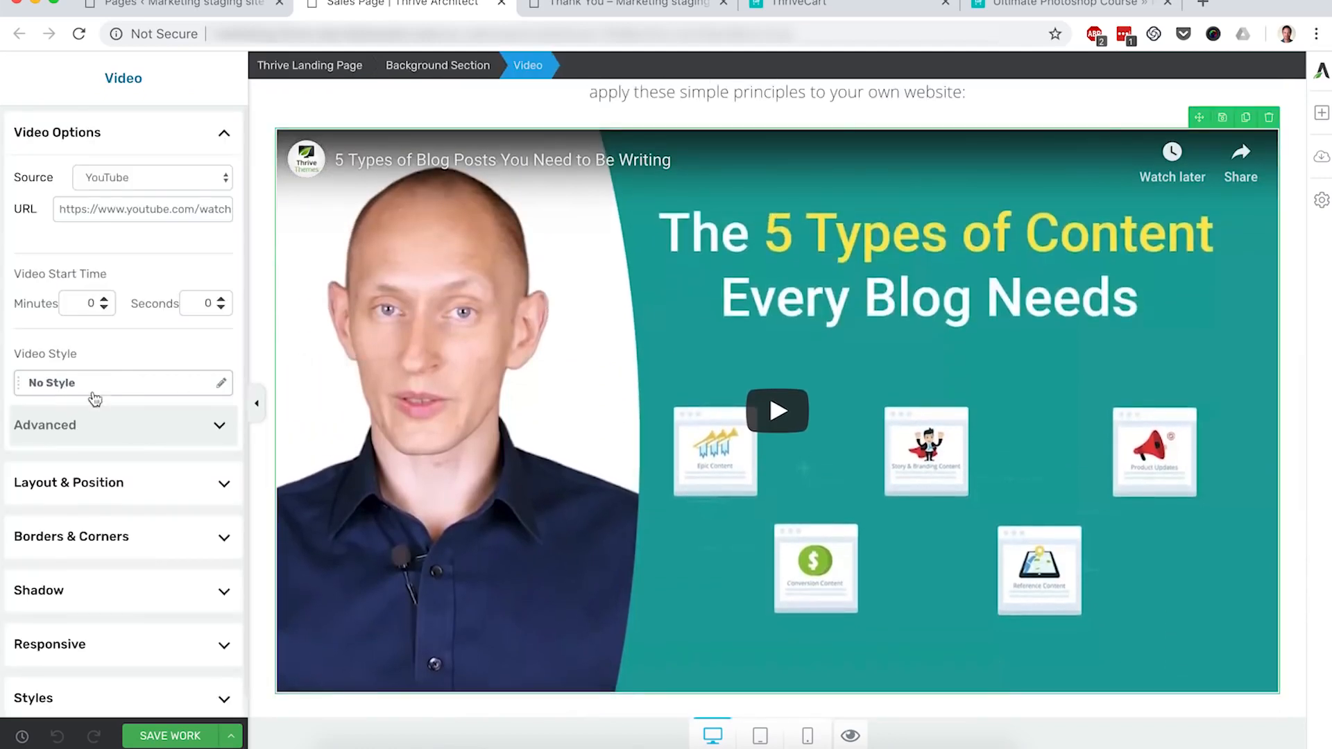
pyautogui.click(102, 483)
pyautogui.moveTo(102, 514); pyautogui.dragTo(83, 516)
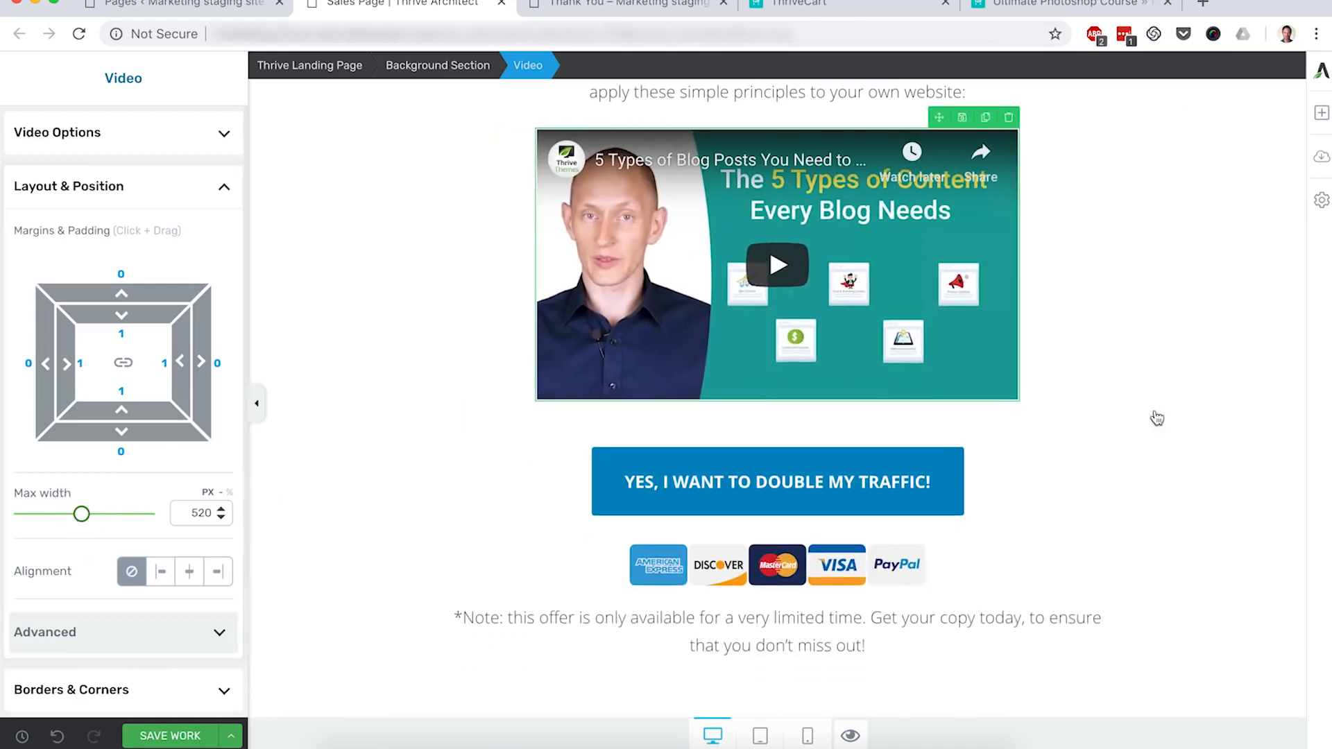
# Step: Change the headline to 'Become a Professional Designer With The Ultimate Photoshop Online Course'
pyautogui.scroll(2, 1219, 389)
pyautogui.click(1126, 399)
pyautogui.scroll(1, 1126, 399)
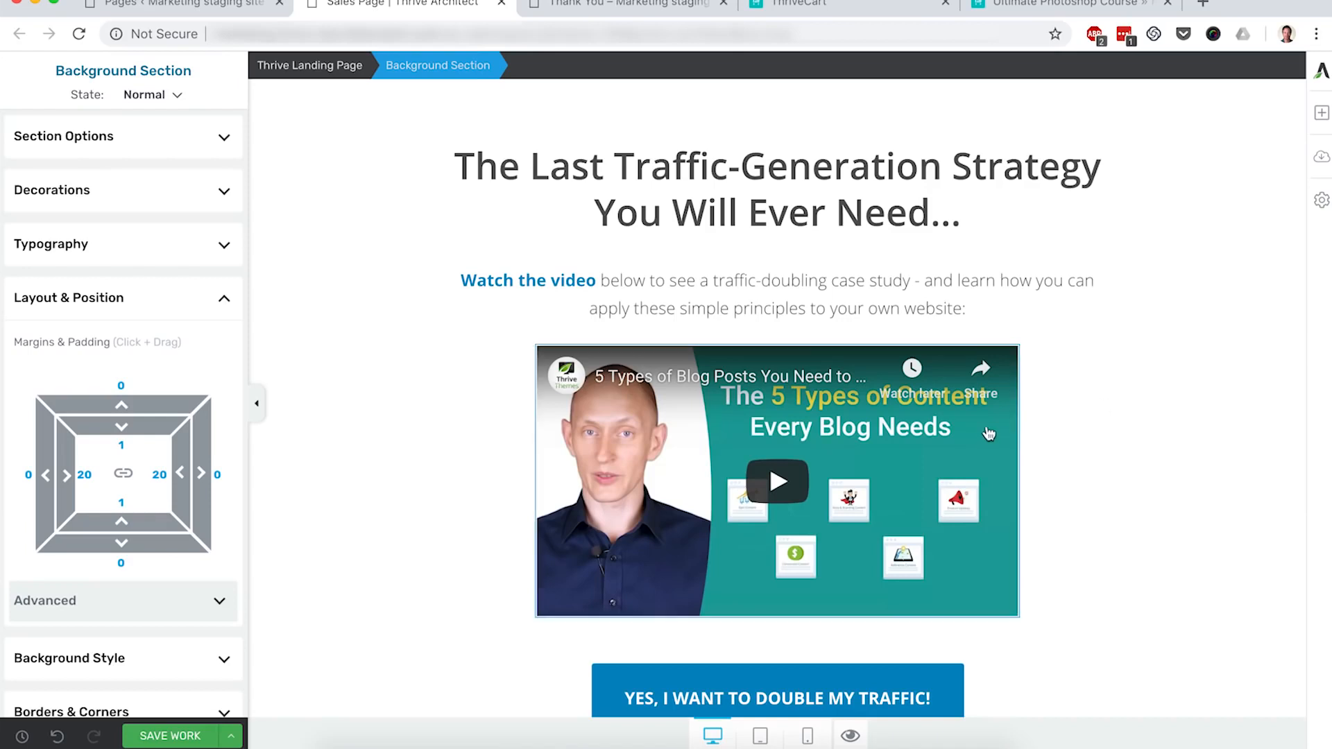
pyautogui.tripleClick(844, 199)
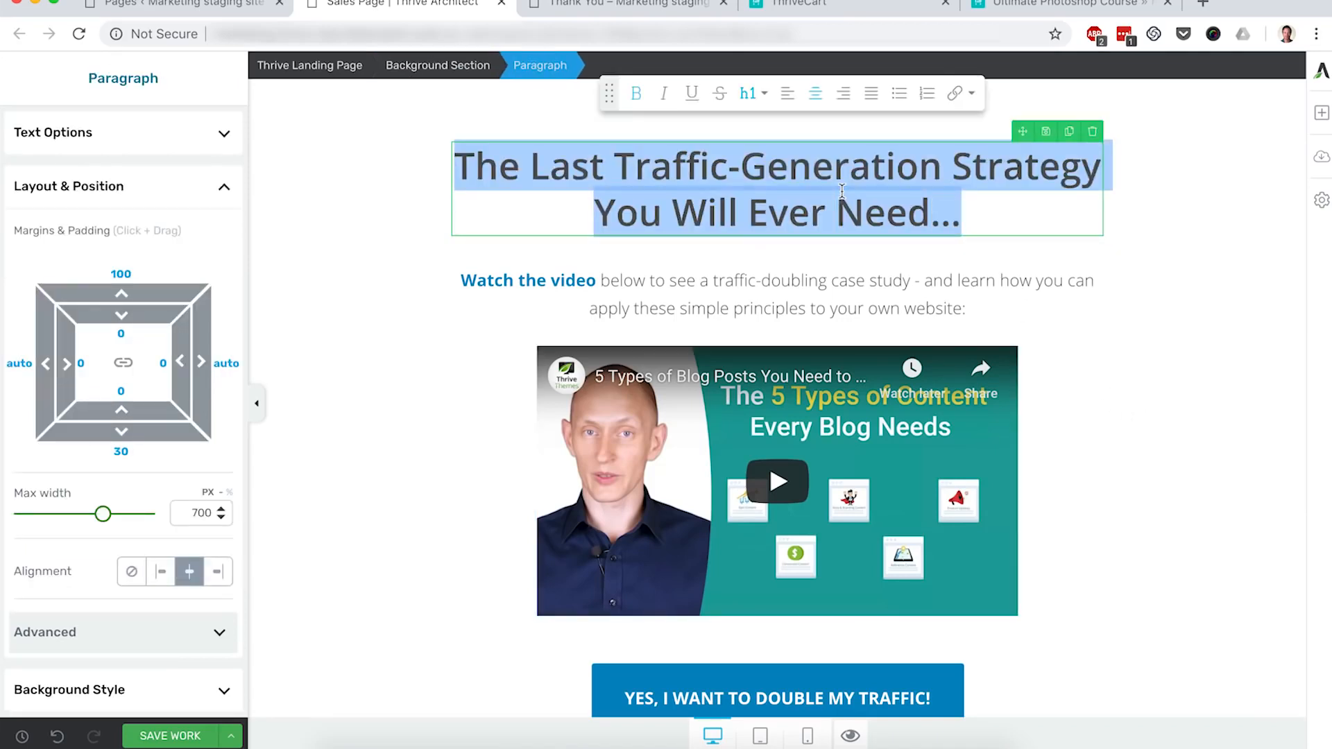
pyautogui.write('The Ultimate')
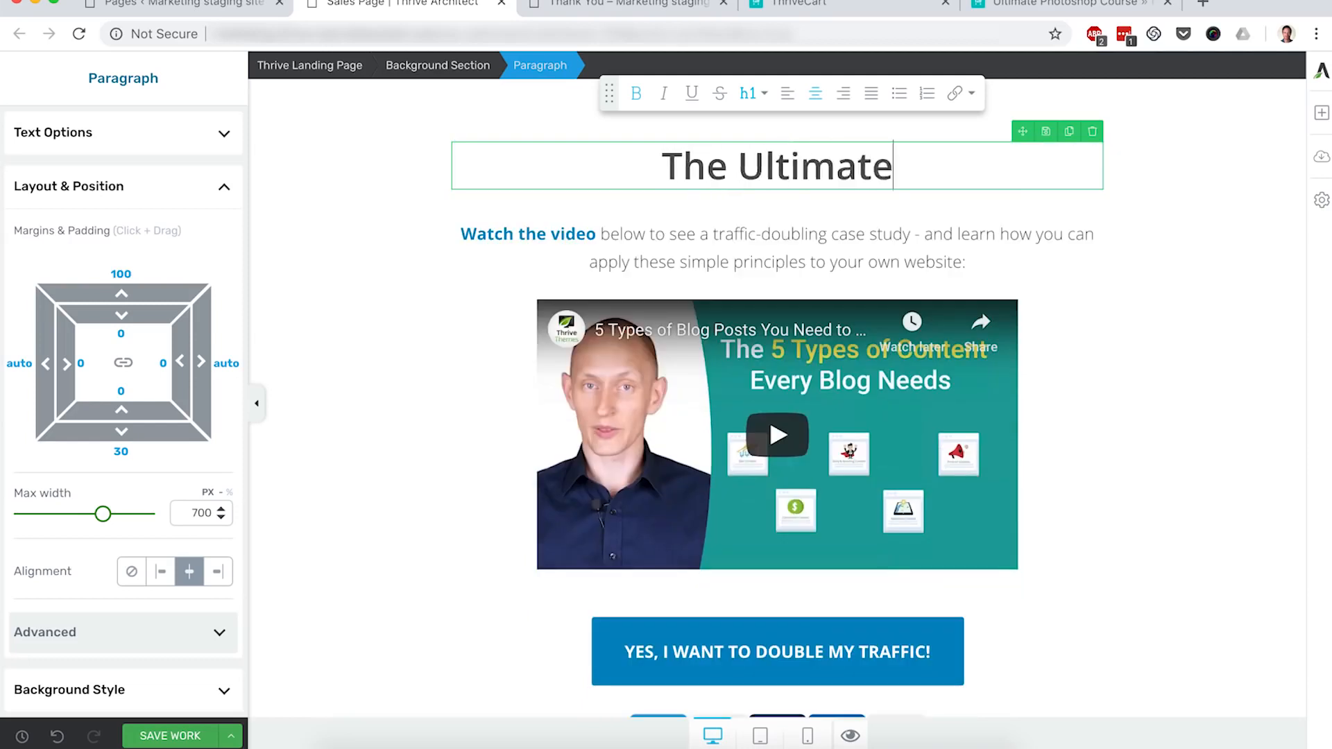
pyautogui.write(' Photoshop On')
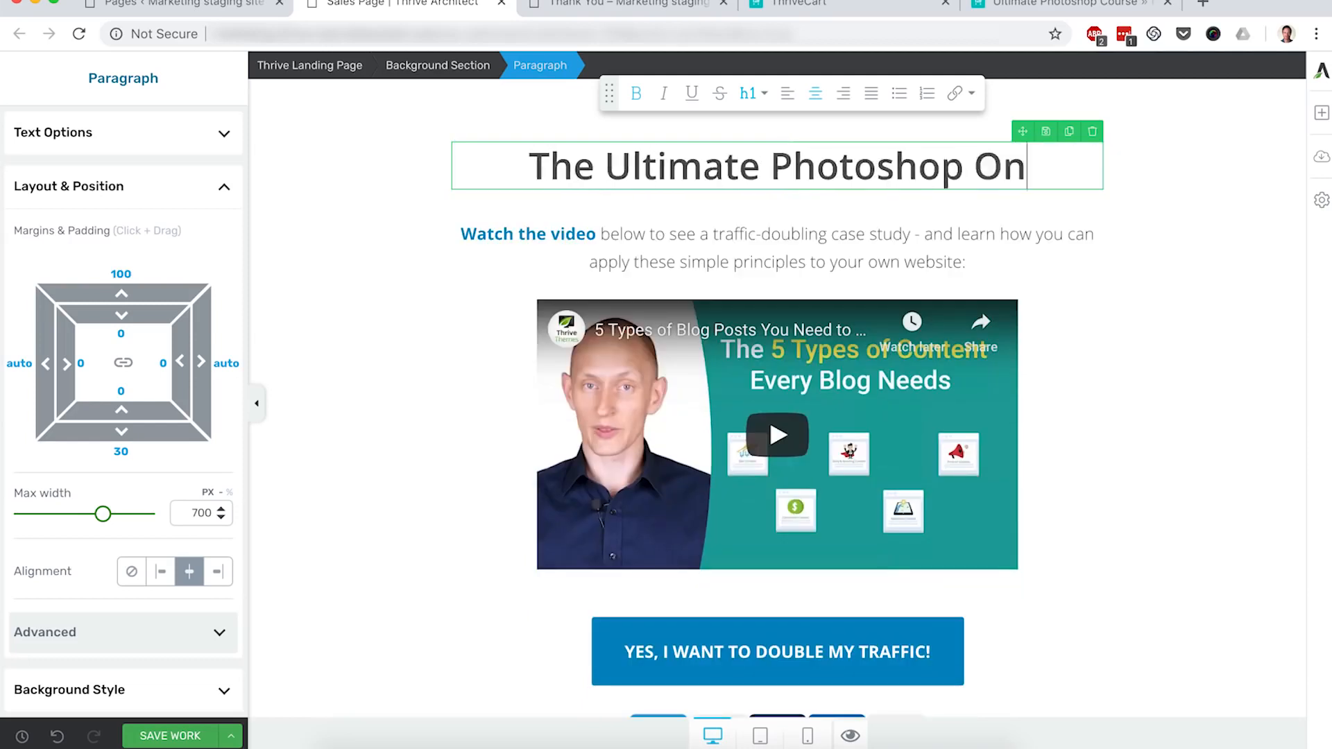
pyautogui.write('line Course')
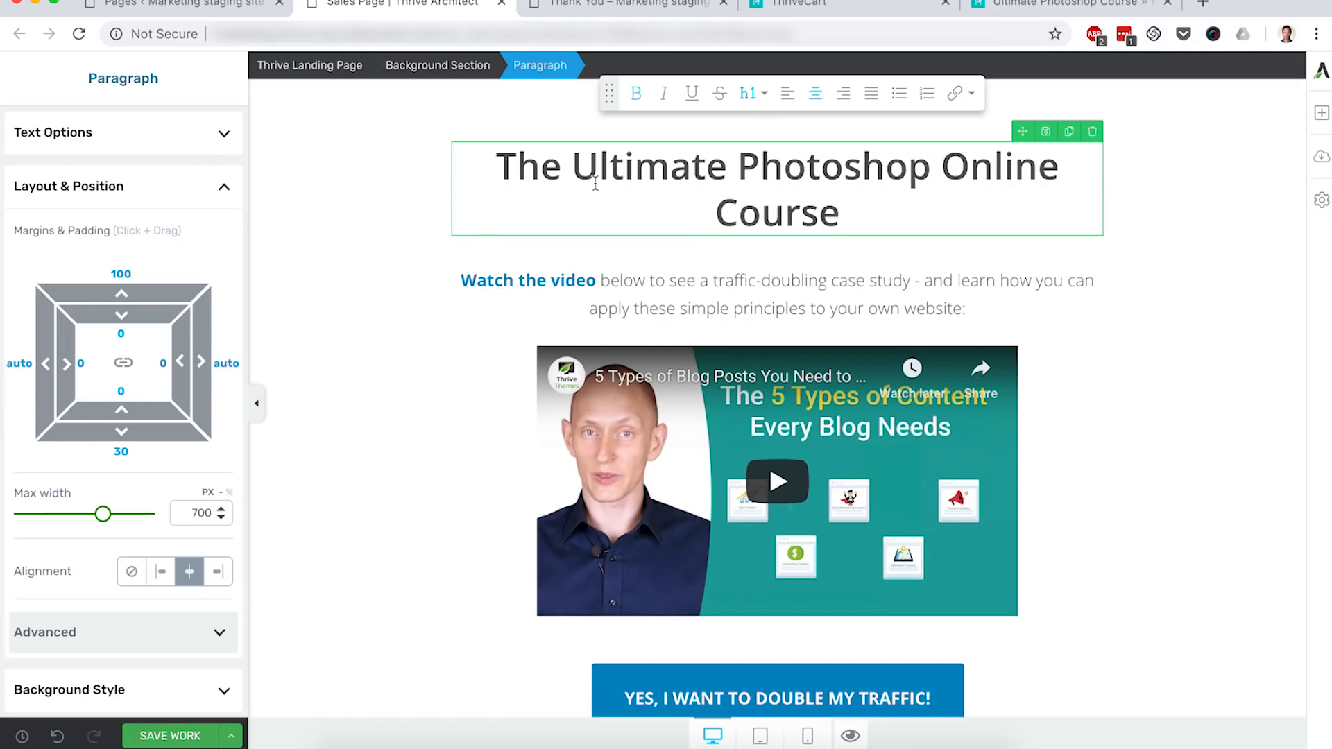
pyautogui.click(489, 160)
pyautogui.write('Become a Professional ')
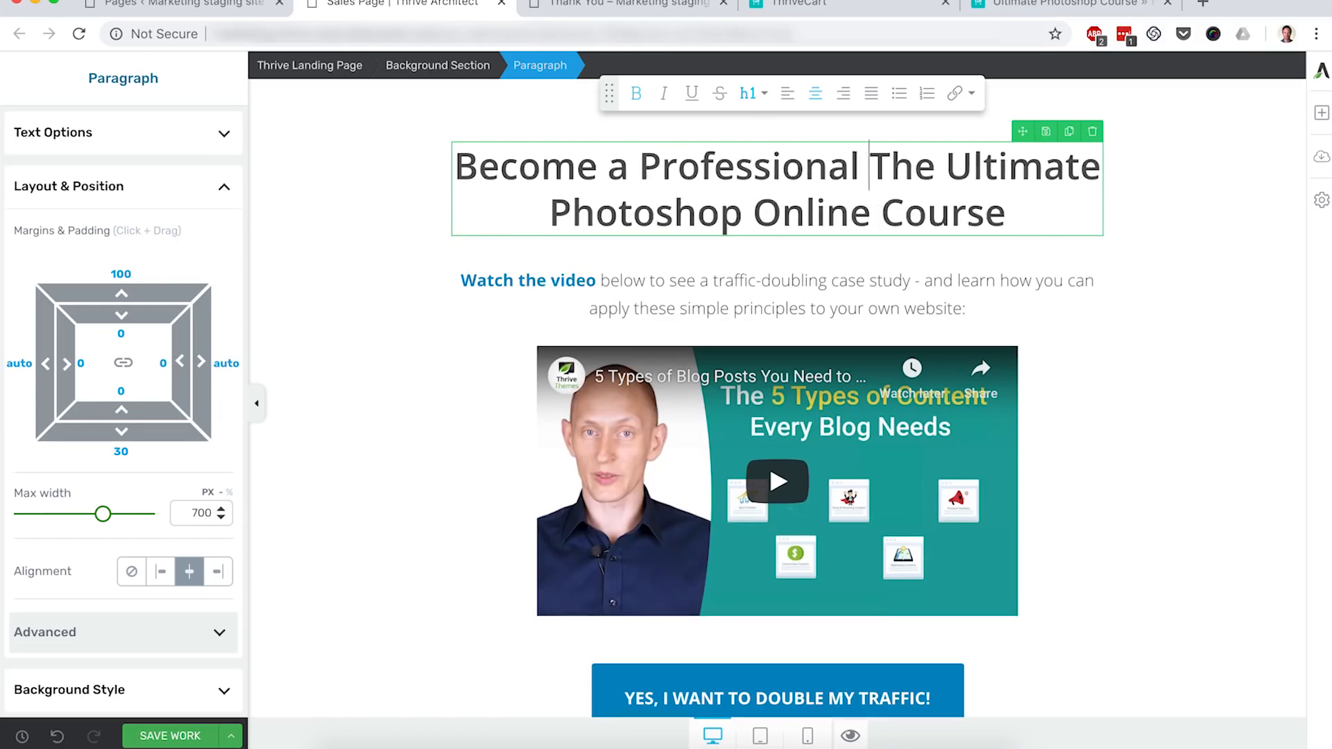
pyautogui.write('Designer ')
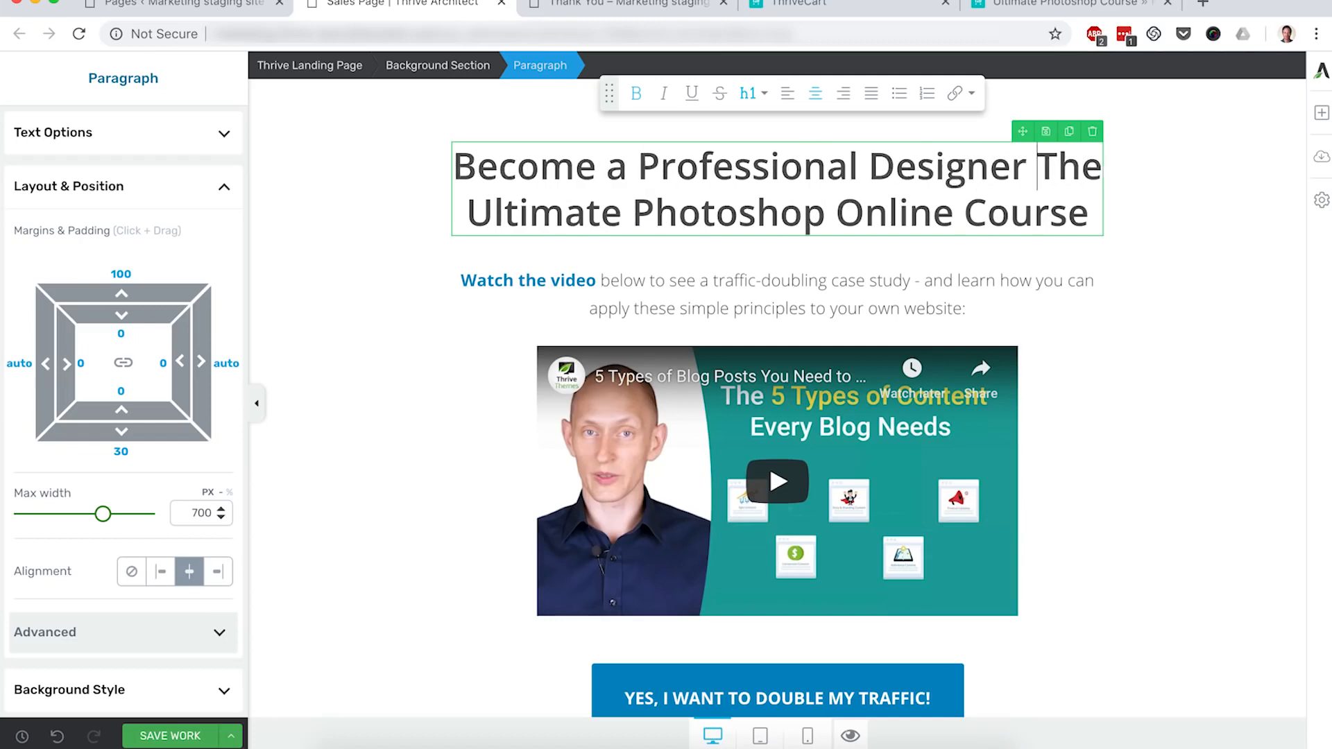
pyautogui.write('With')
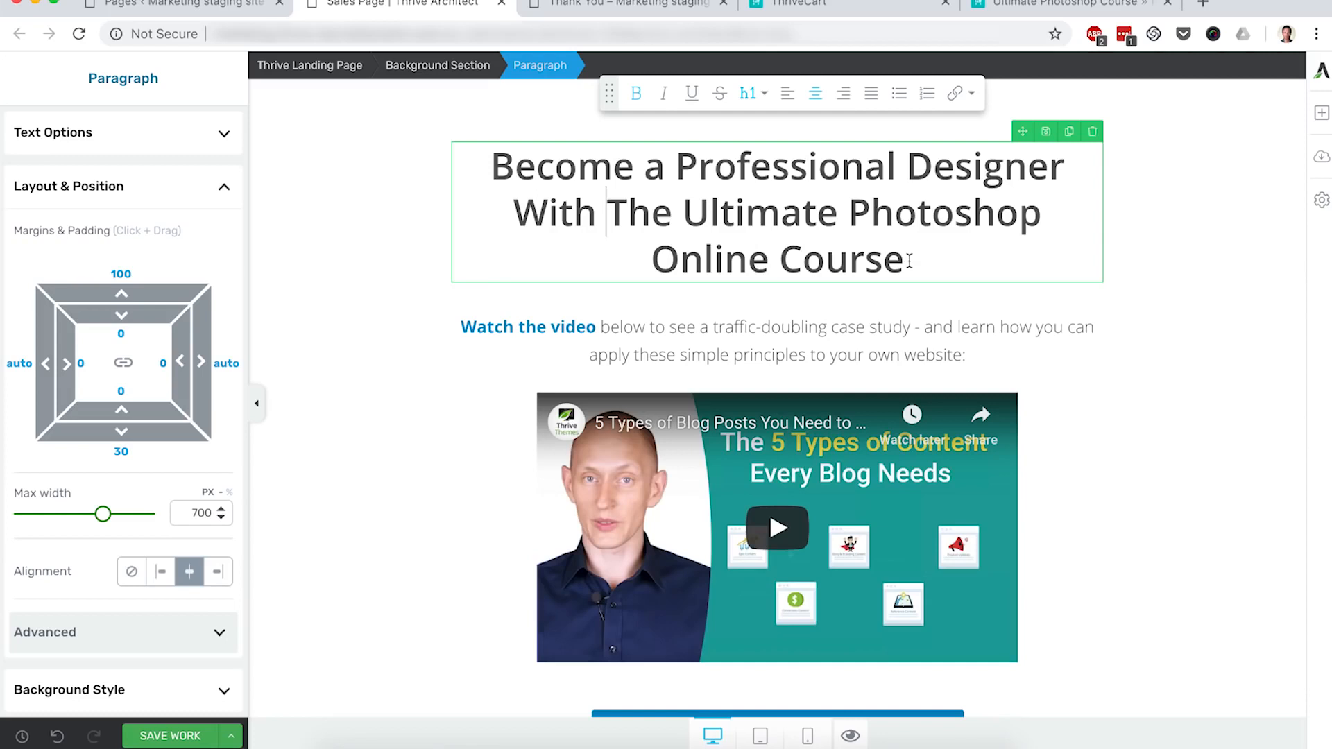
pyautogui.click(1245, 402)
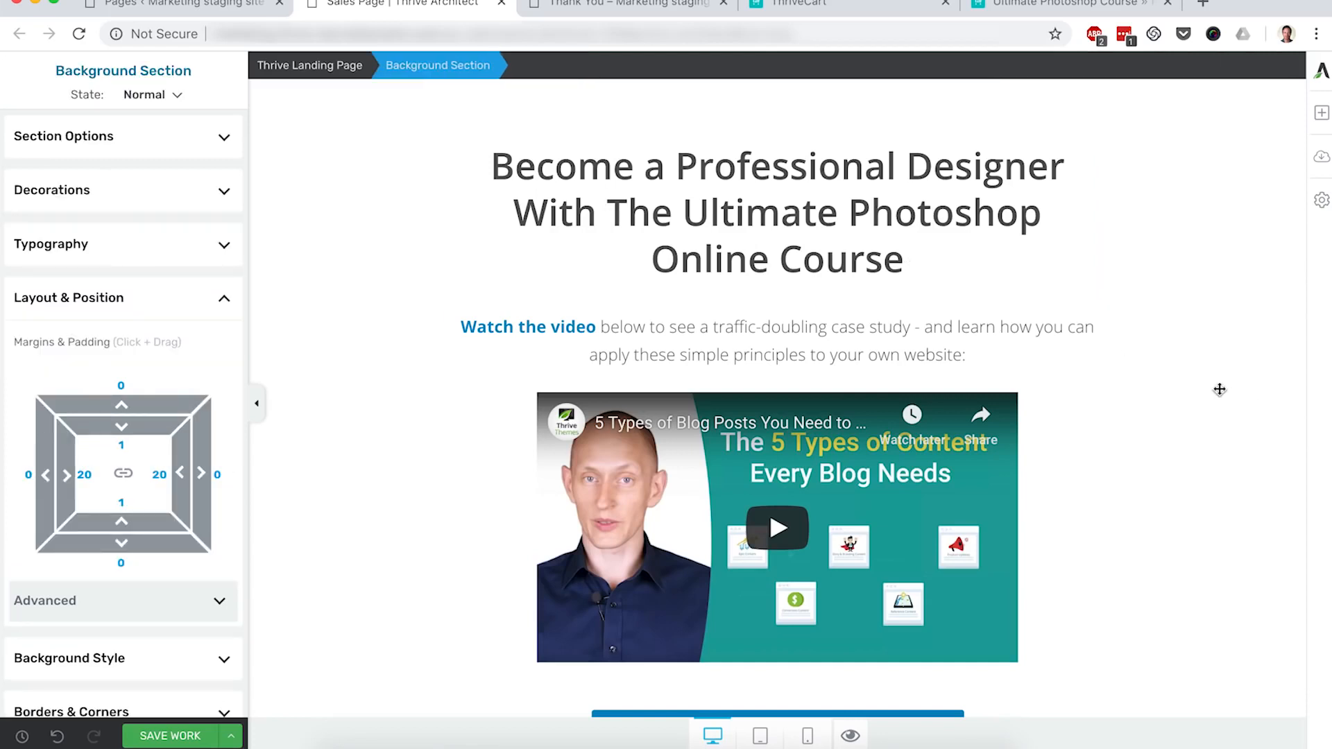
pyautogui.scroll(-3, 1219, 387)
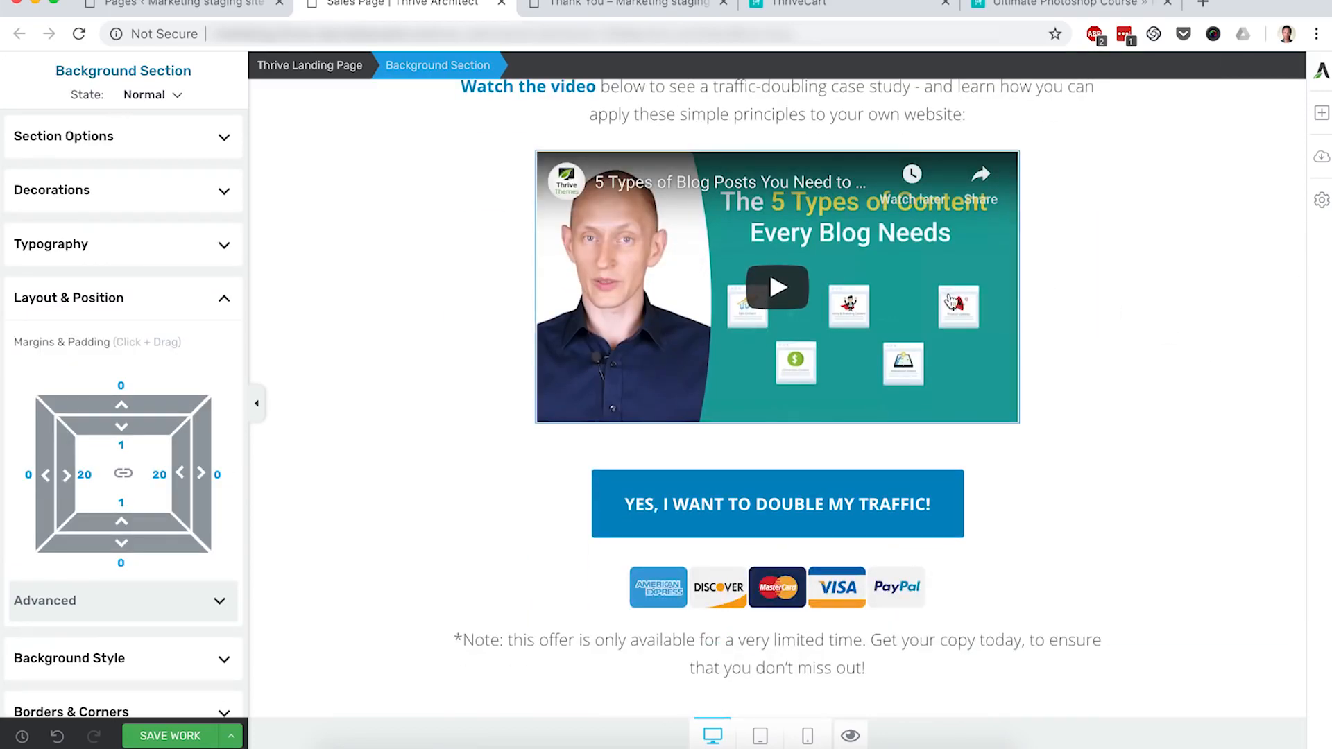
pyautogui.scroll(-1, 1116, 342)
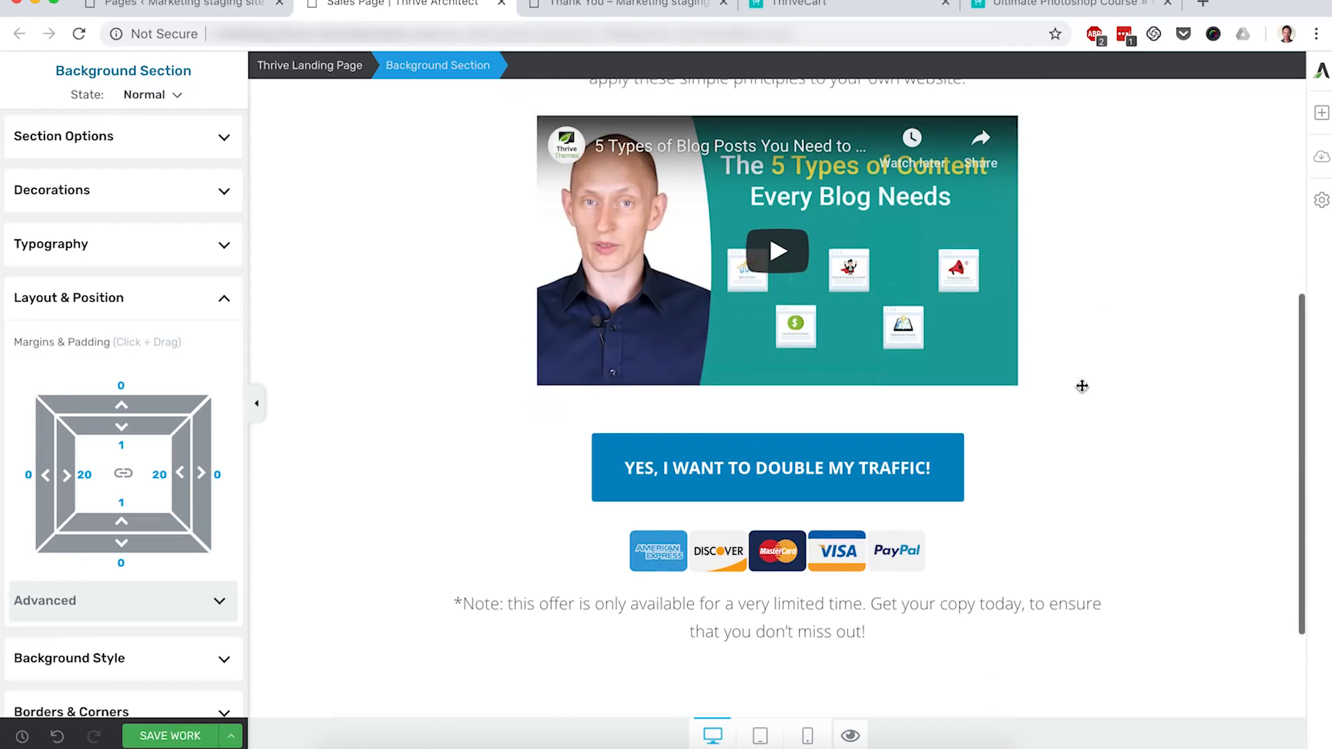
# Step: Relabel the button 'YES, SIGN ME UP NOW!' and show its Button Options
pyautogui.click(800, 471)
pyautogui.write('YES,')
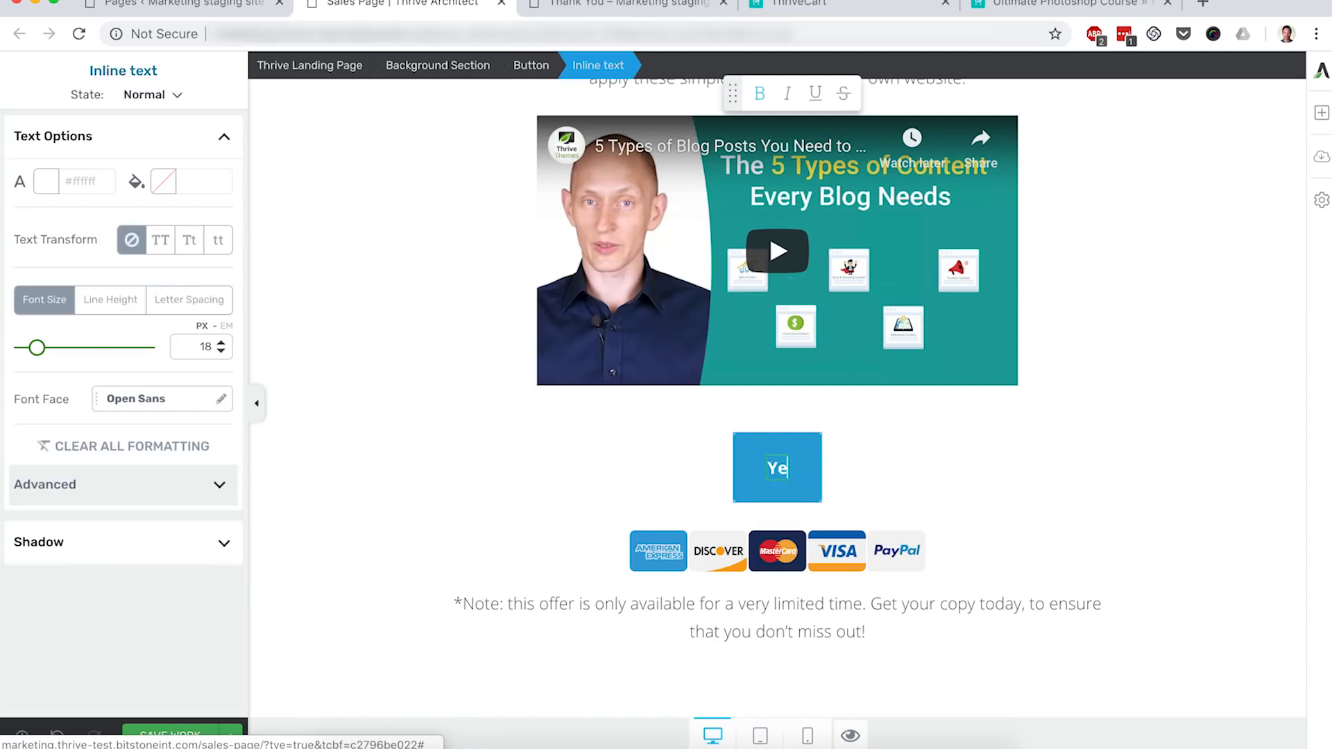
pyautogui.write(' SI')
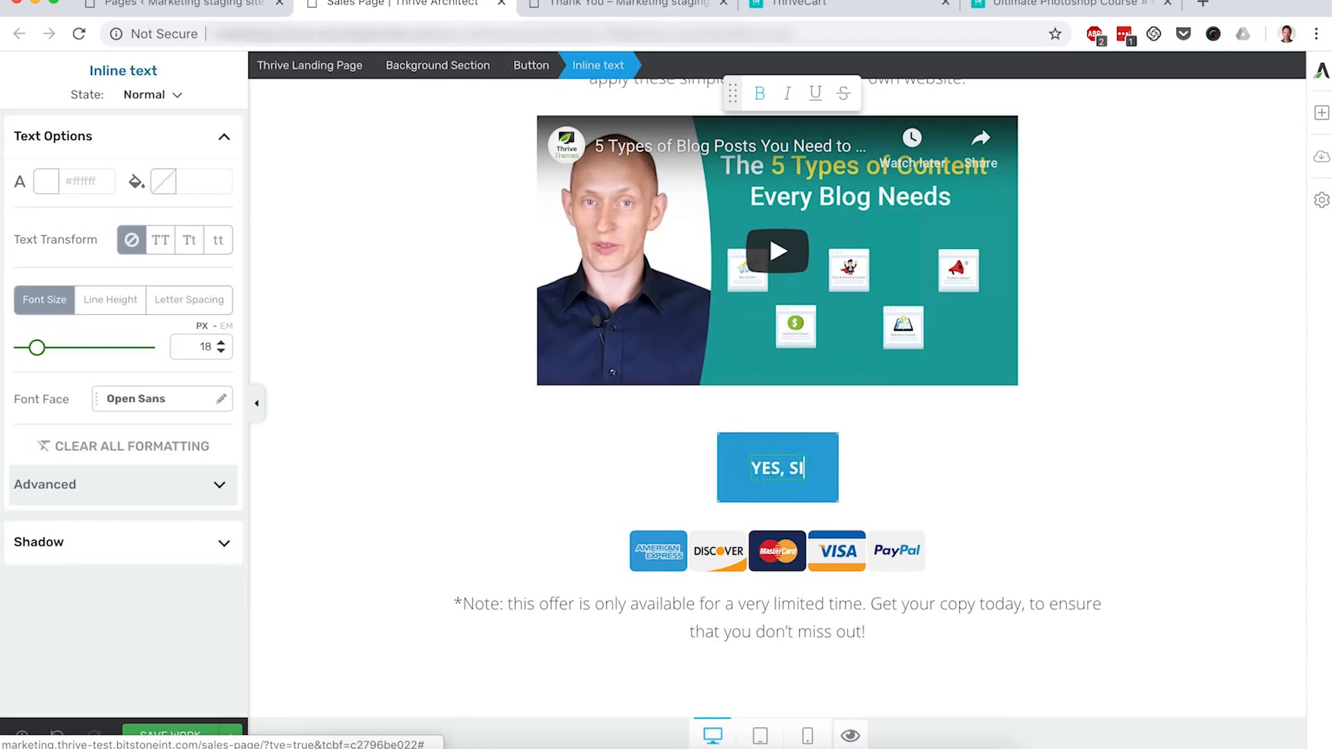
pyautogui.write('GN ME UP NOW!')
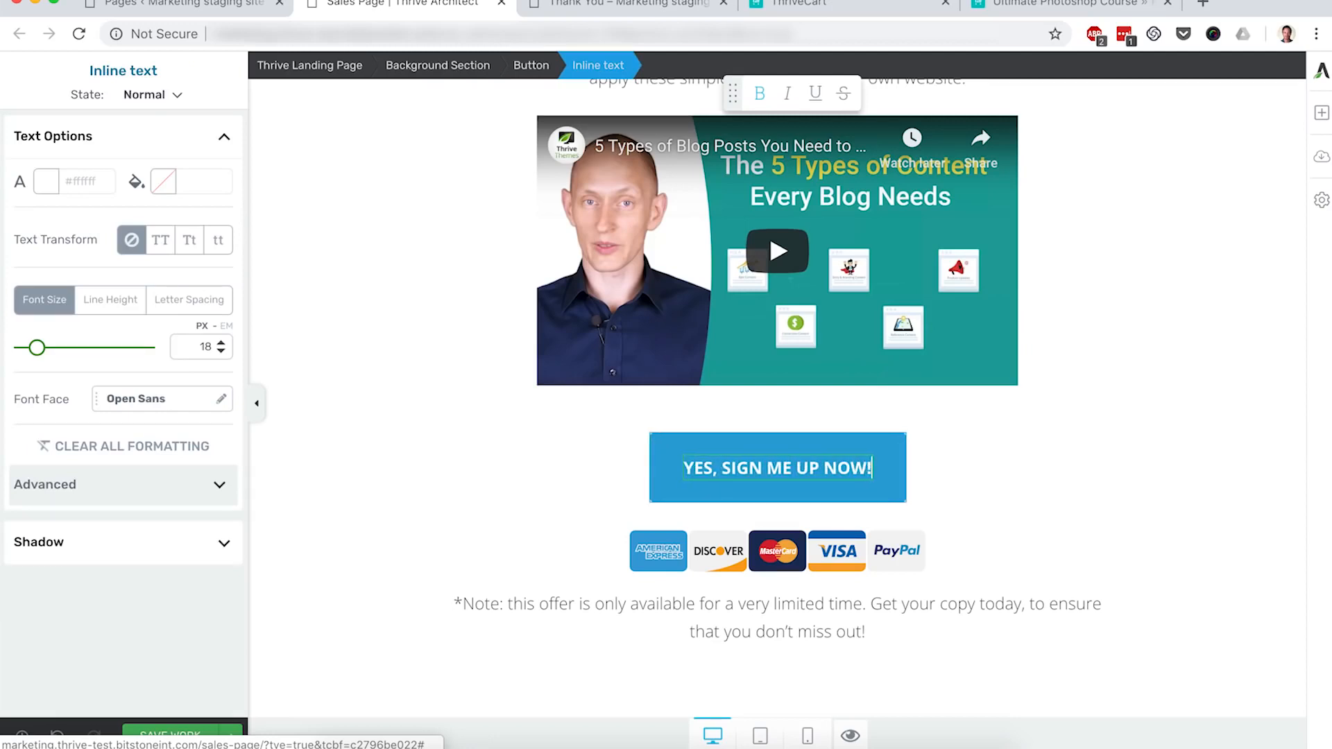
pyautogui.click(973, 499)
pyautogui.click(787, 449)
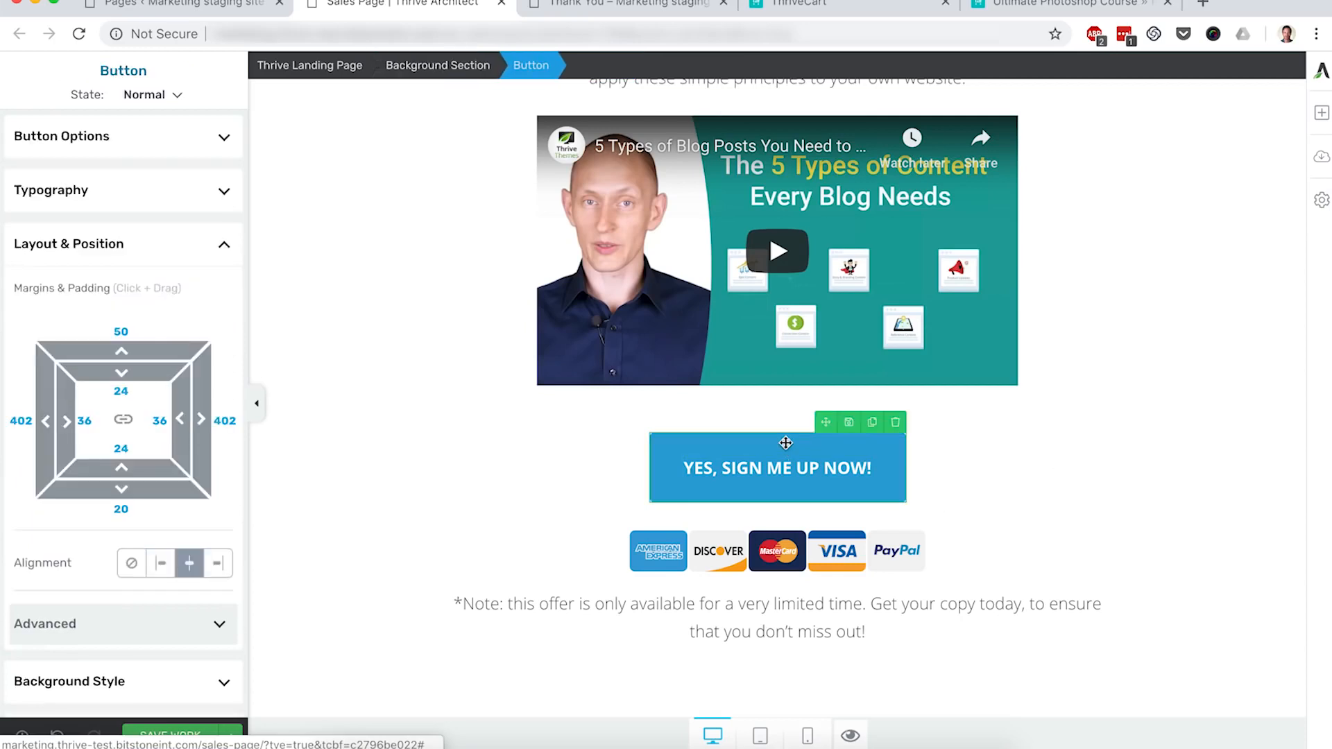
pyautogui.click(127, 142)
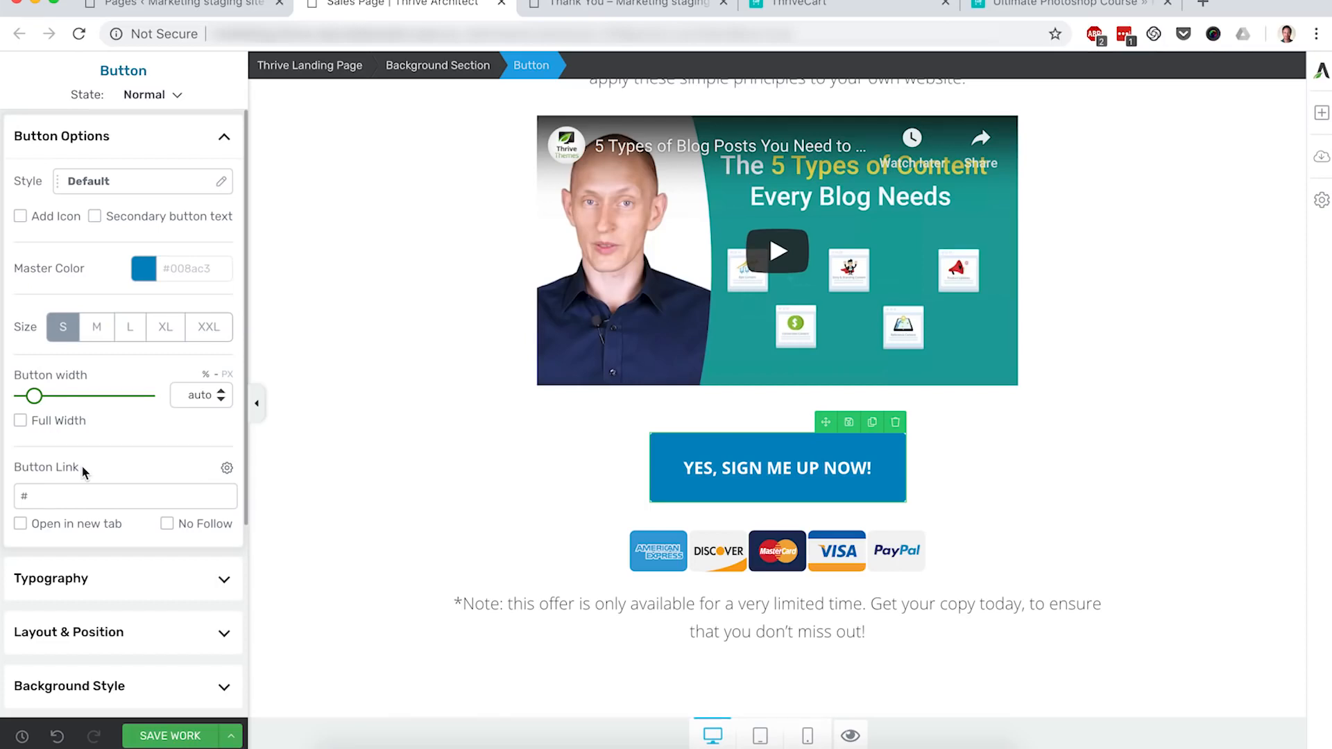
# Step: Copy the Ultimate Photoshop Course checkout URL from ThriveCart's Cart URLs and return to the editor
pyautogui.click(917, 10)
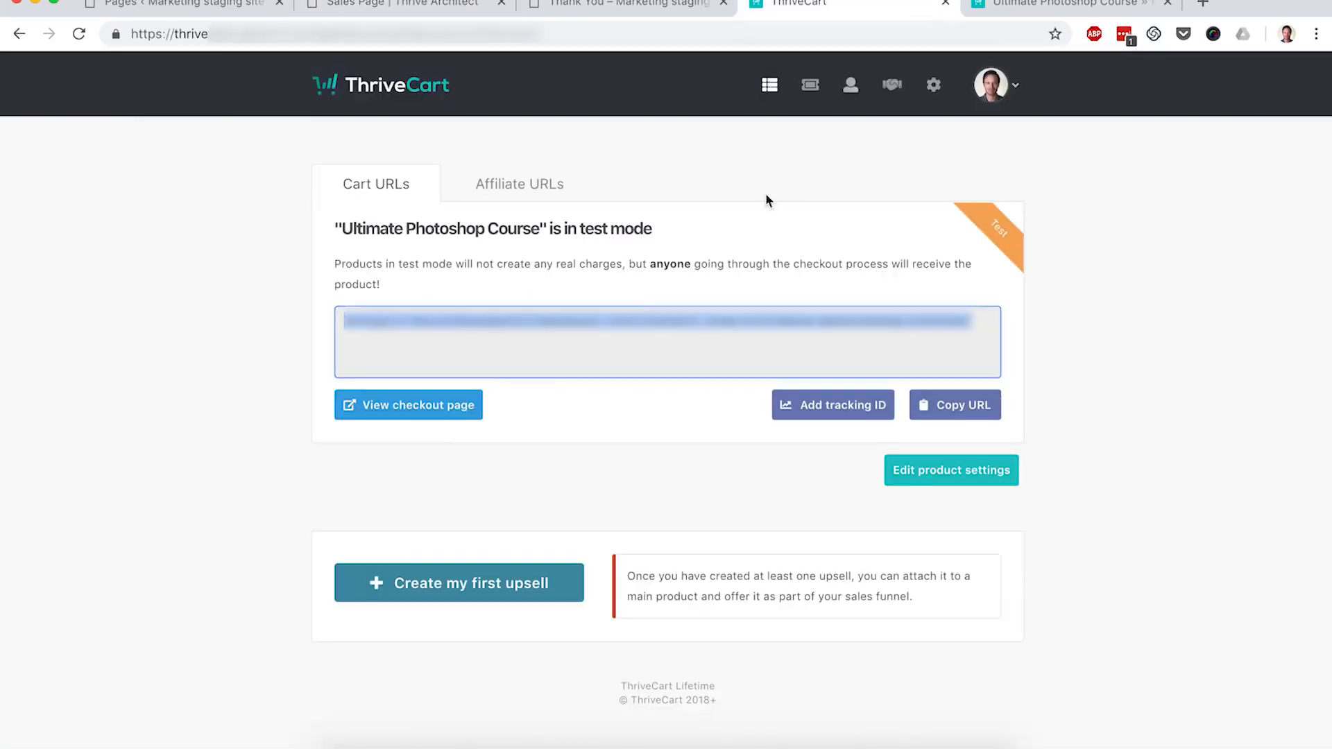
pyautogui.click(942, 410)
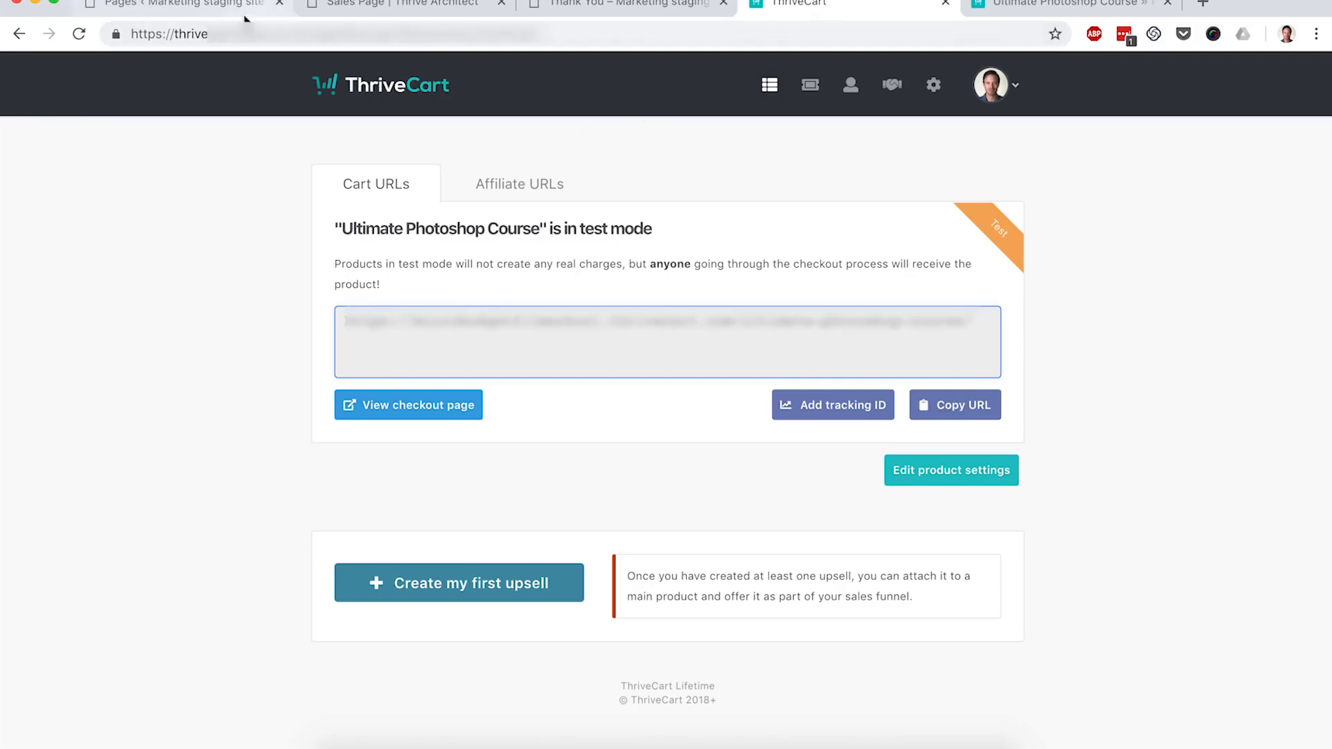
pyautogui.click(386, 8)
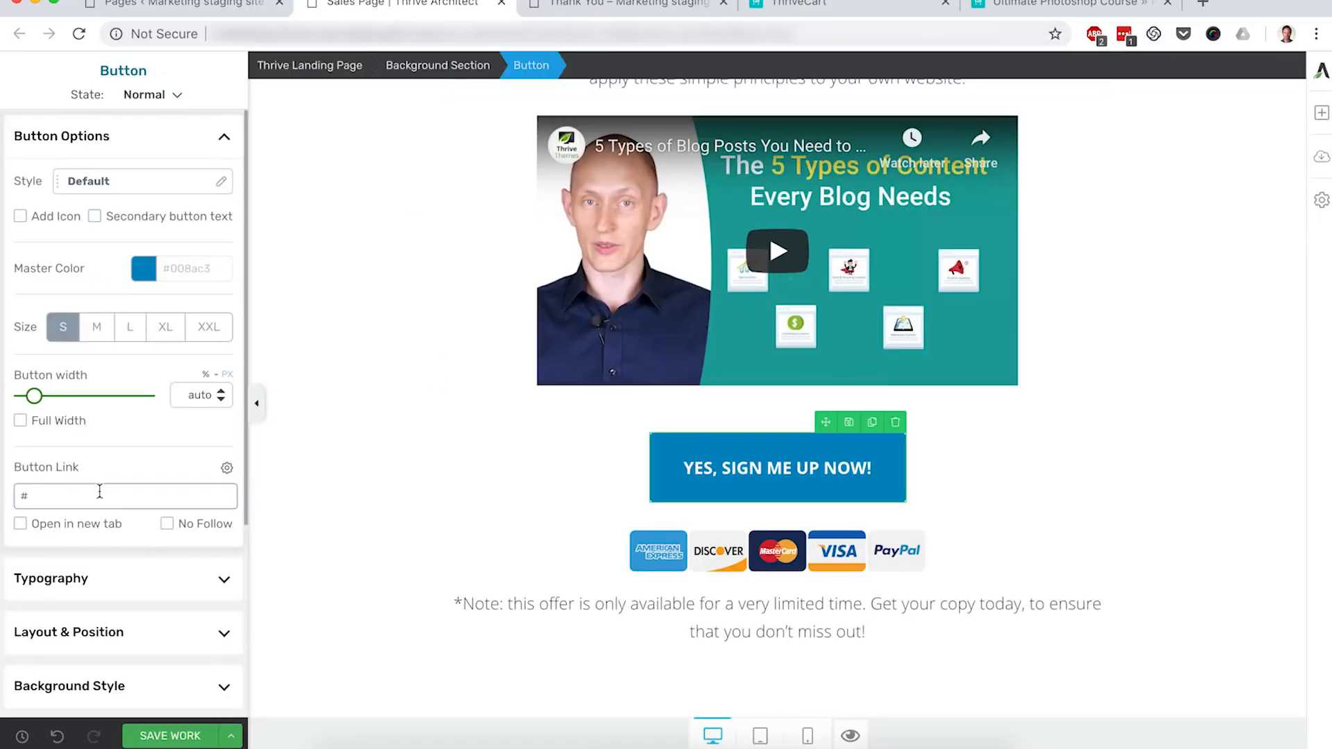
# Step: Paste the ThriveCart checkout URL as the button link, save the Sales Page, and return to Pages
pyautogui.press('super+v')
pyautogui.click(398, 493)
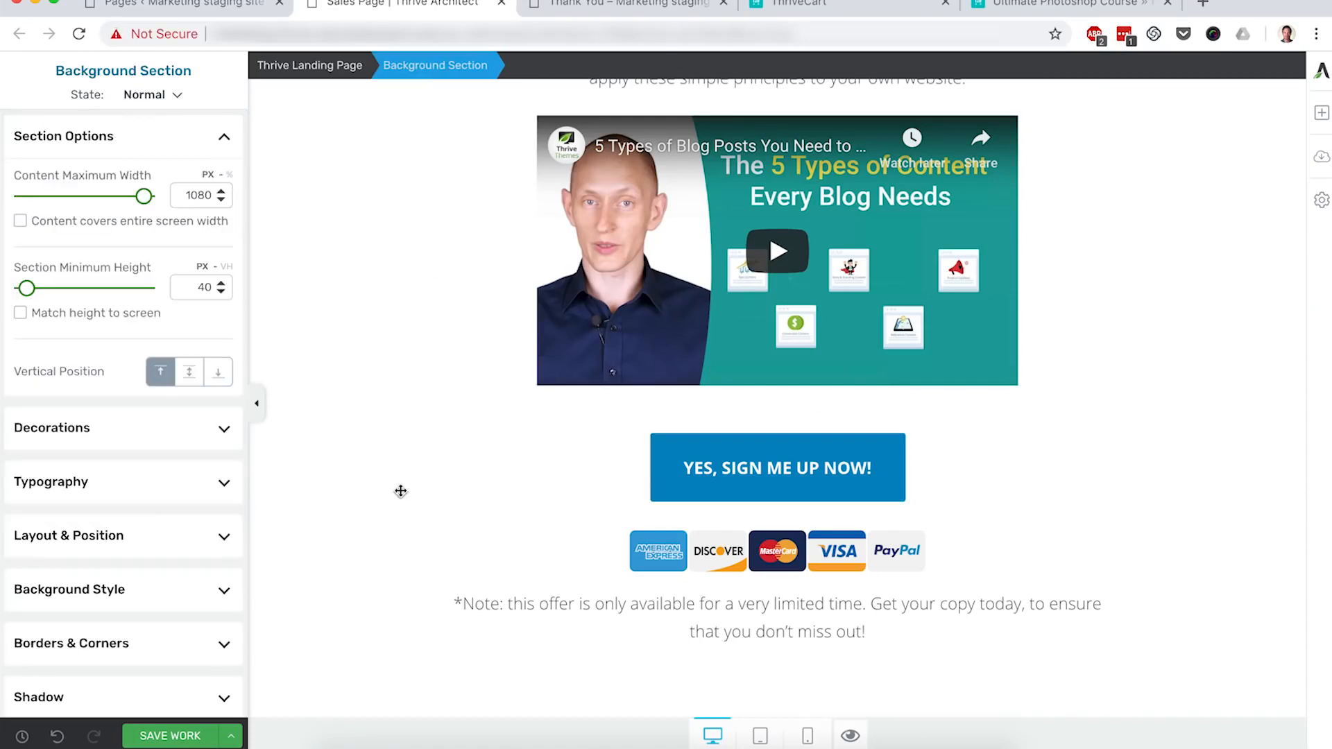
pyautogui.click(172, 737)
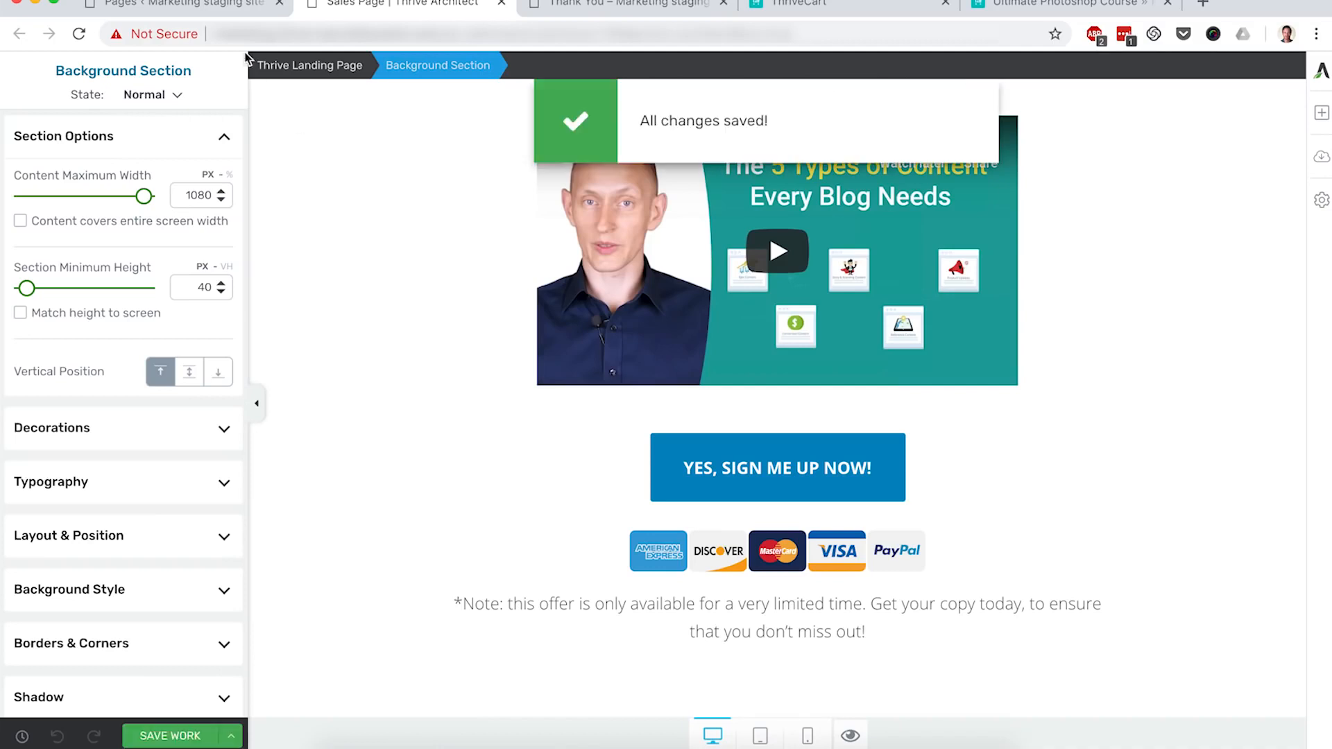
pyautogui.click(200, 7)
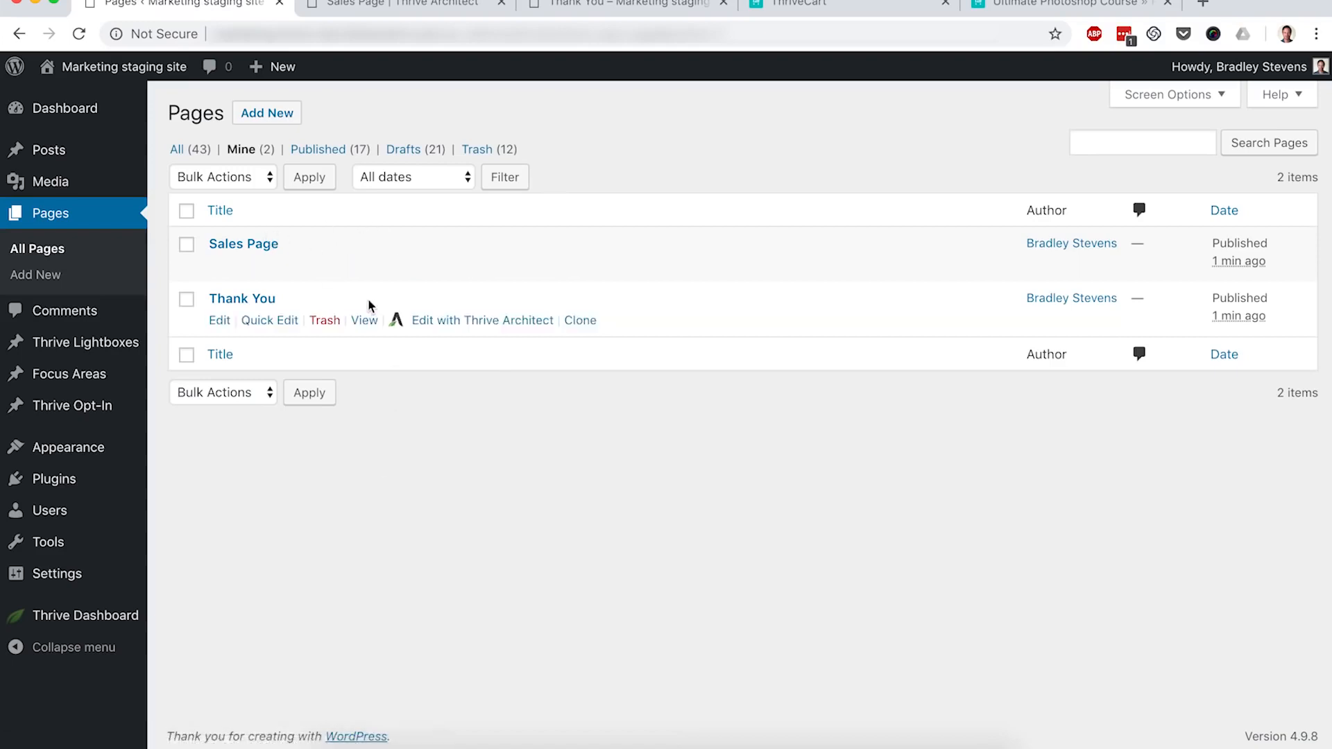
# Step: Launch the Thank You page in Thrive Architect and switch to its editor tab
pyautogui.keyDown('super'); pyautogui.click(445, 323); pyautogui.keyUp('super')
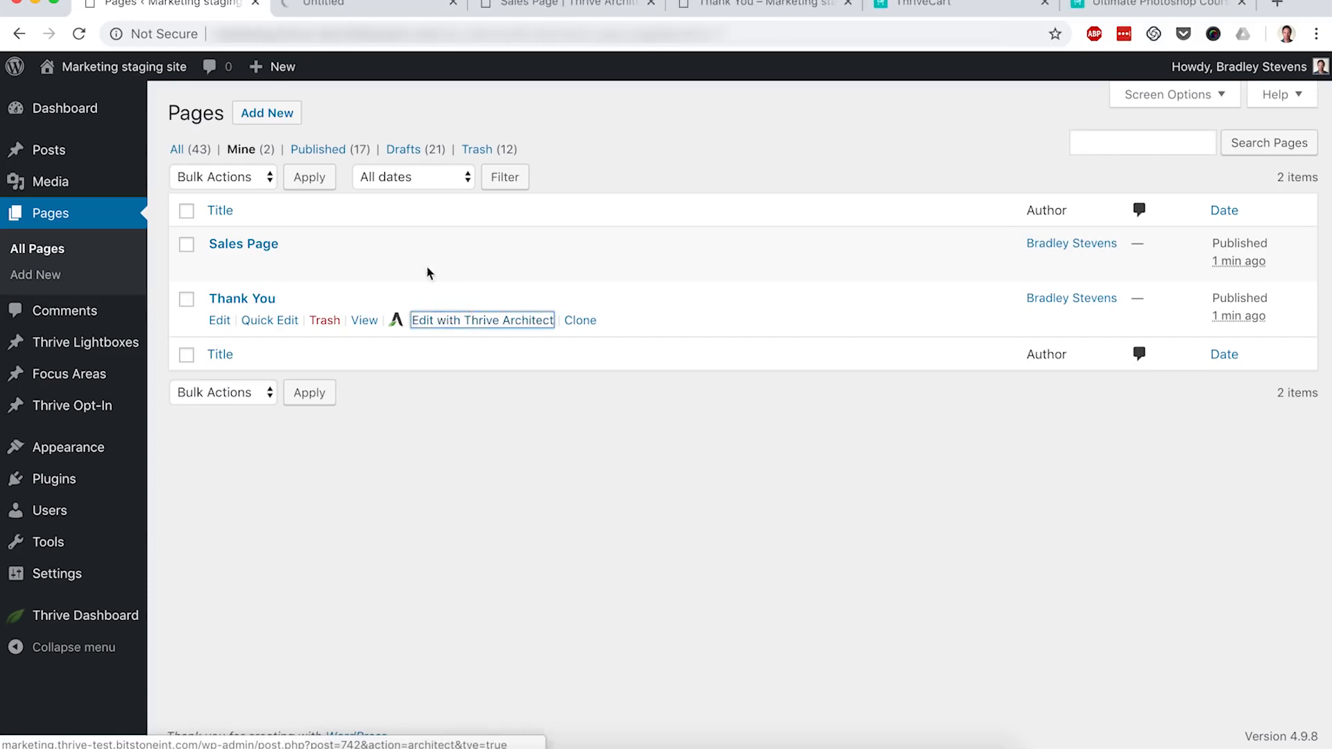
pyautogui.click(354, 4)
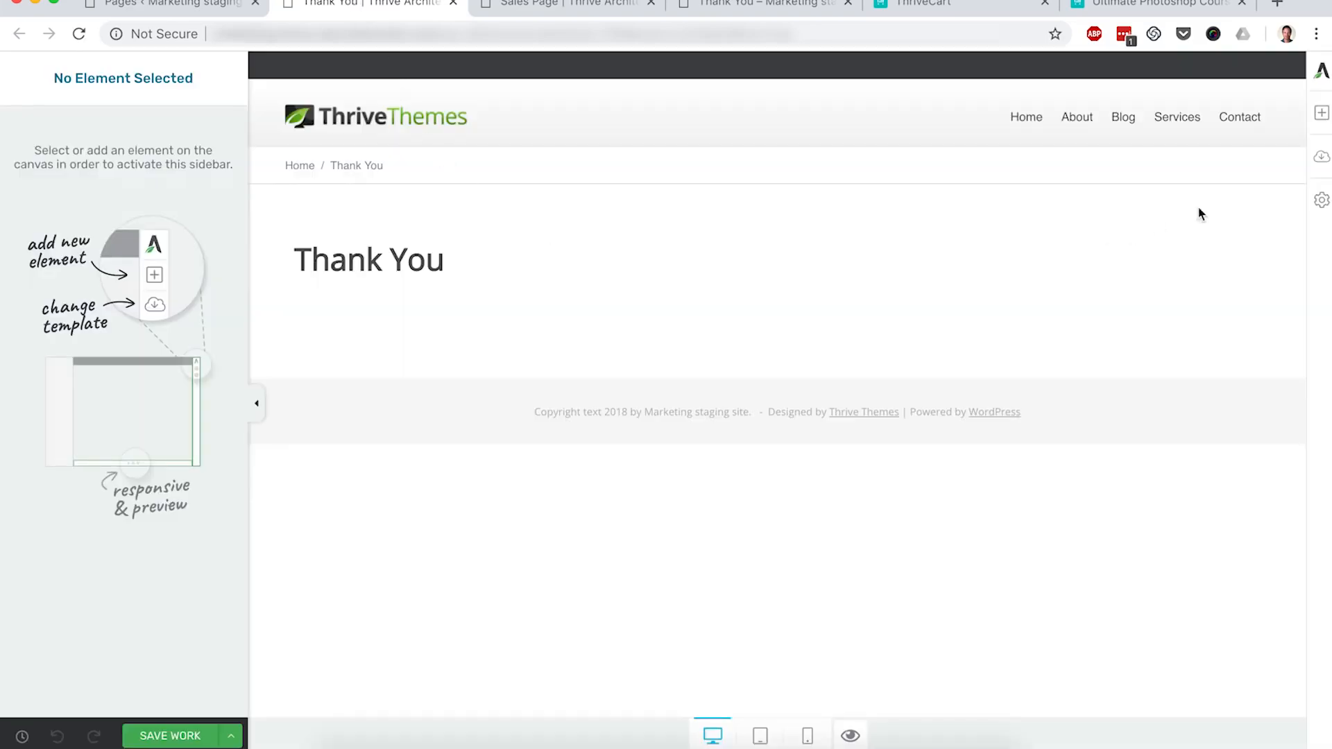
# Step: Pick Elementary Download Page from the expanded Elementary template set and apply it
pyautogui.click(1321, 161)
pyautogui.scroll(-5, 1017, 284)
pyautogui.scroll(-10, 1017, 284)
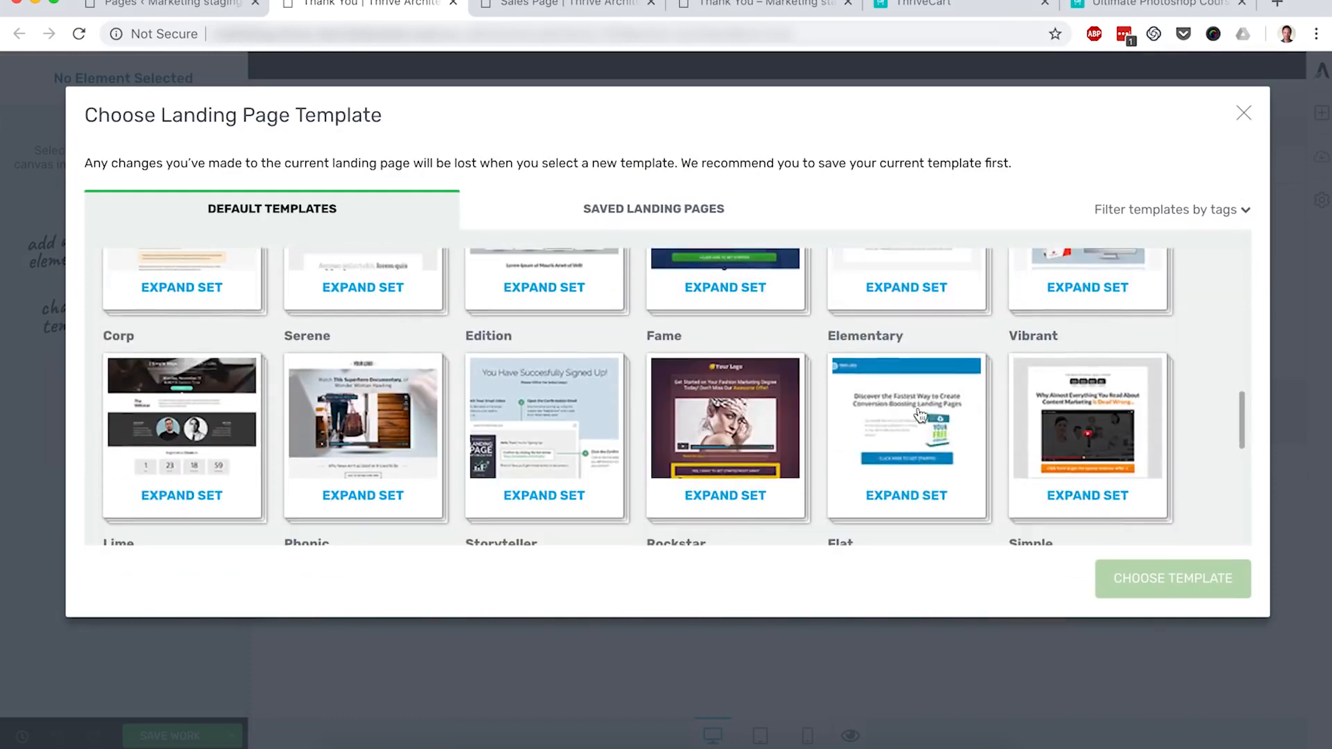
pyautogui.click(920, 415)
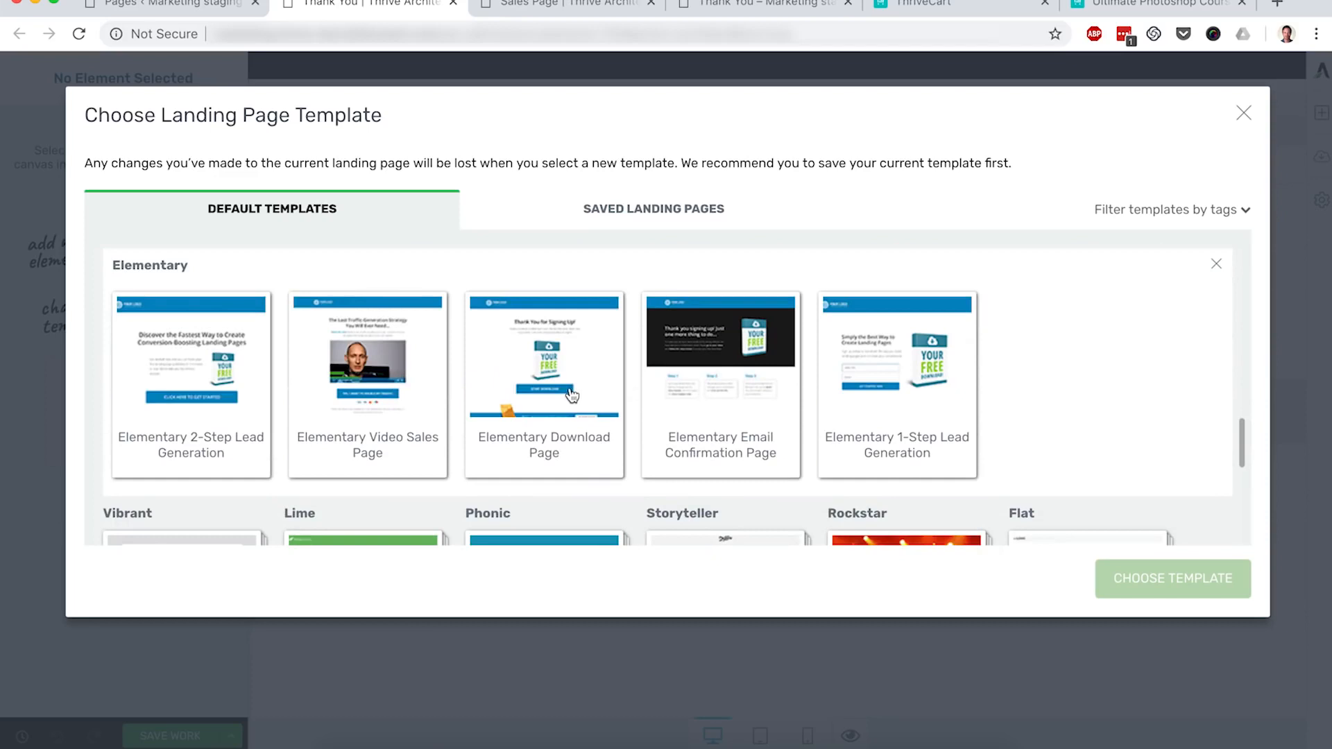
pyautogui.click(571, 396)
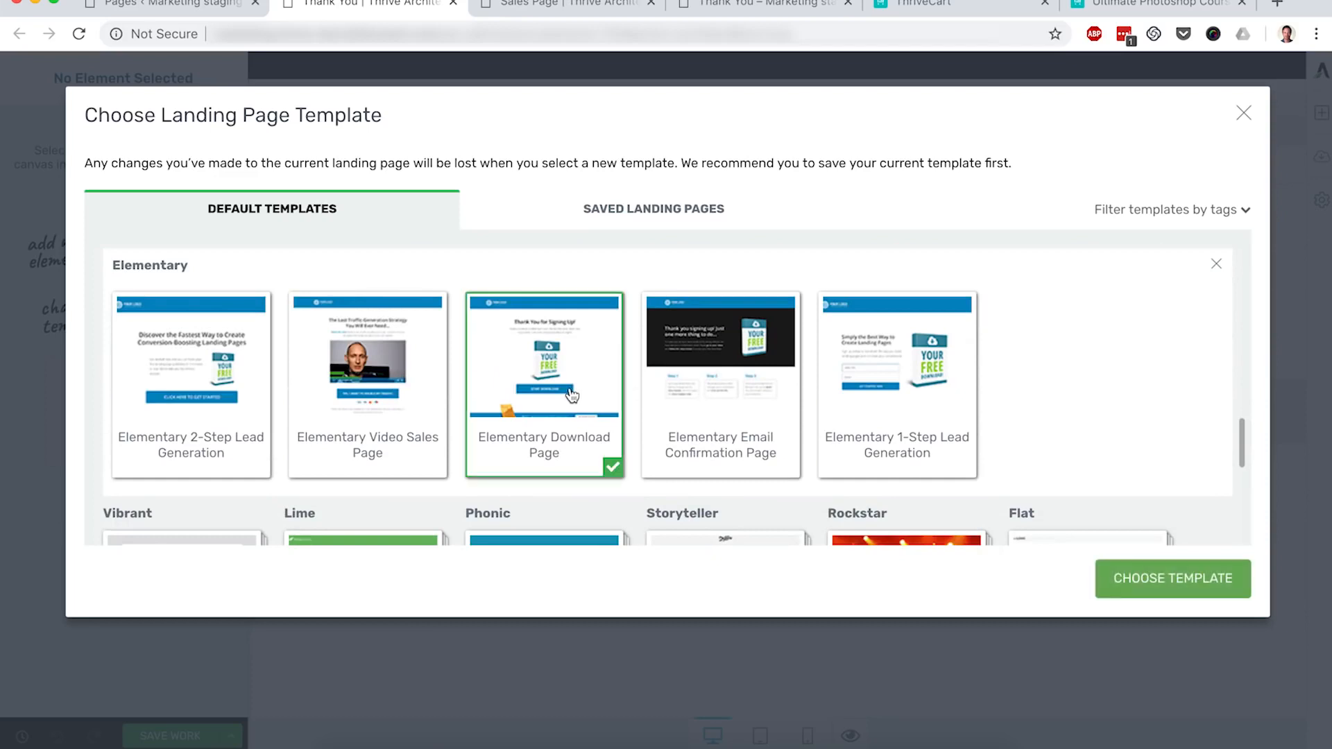
pyautogui.click(1170, 582)
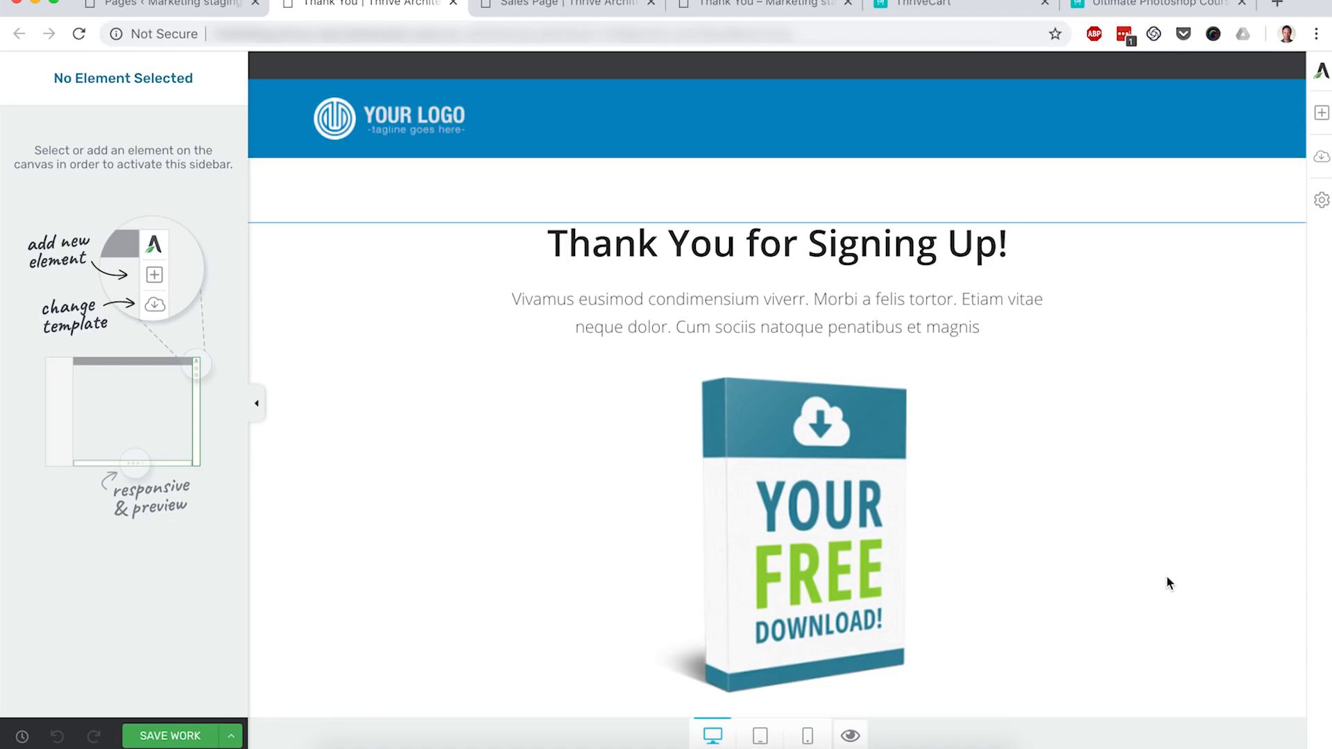
# Step: Delete the Start Download button and the blue free-bonus background section
pyautogui.scroll(-5, 1167, 576)
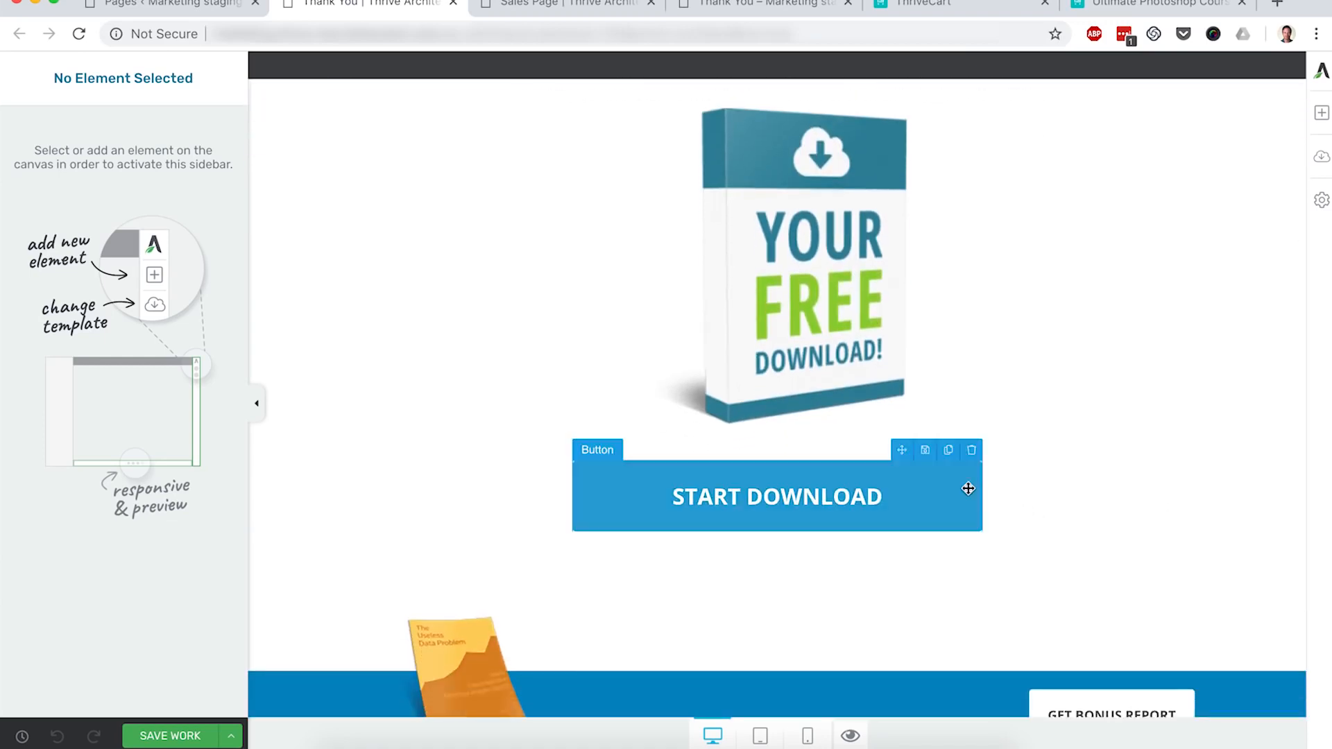
pyautogui.click(971, 449)
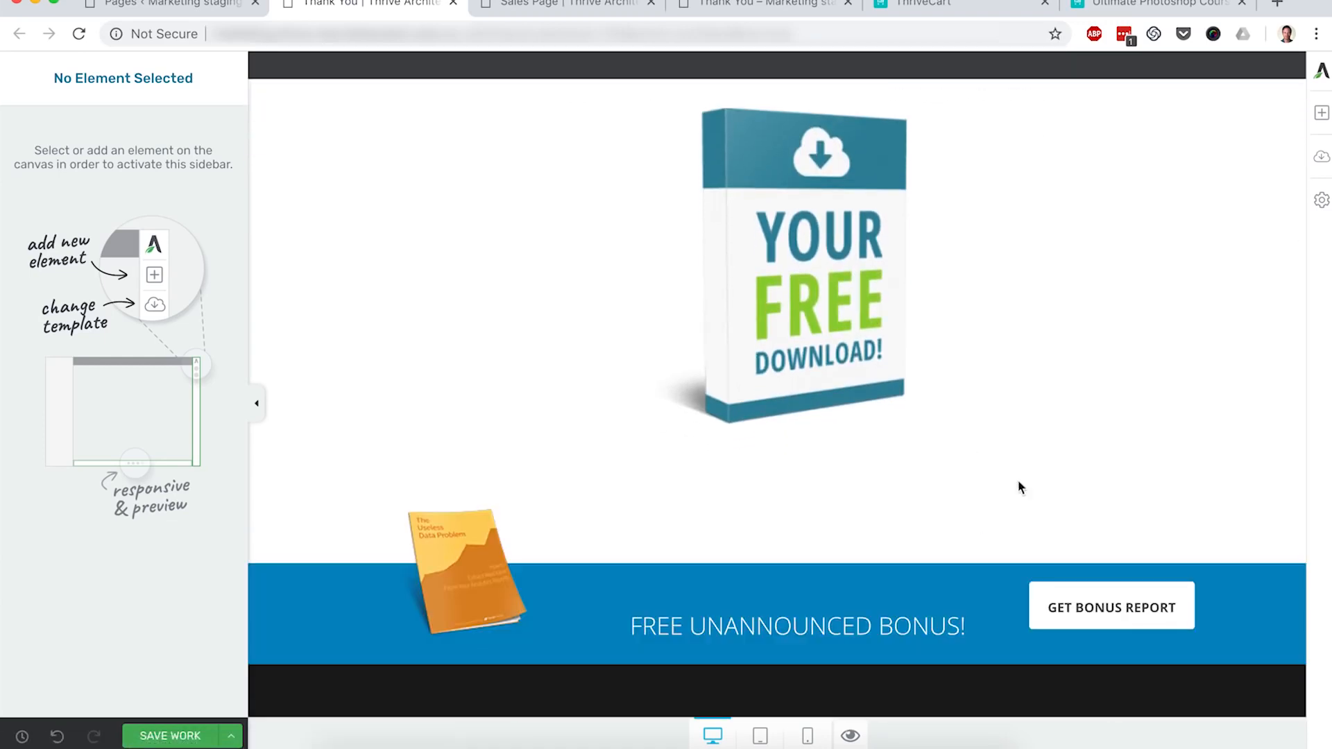
pyautogui.click(1295, 559)
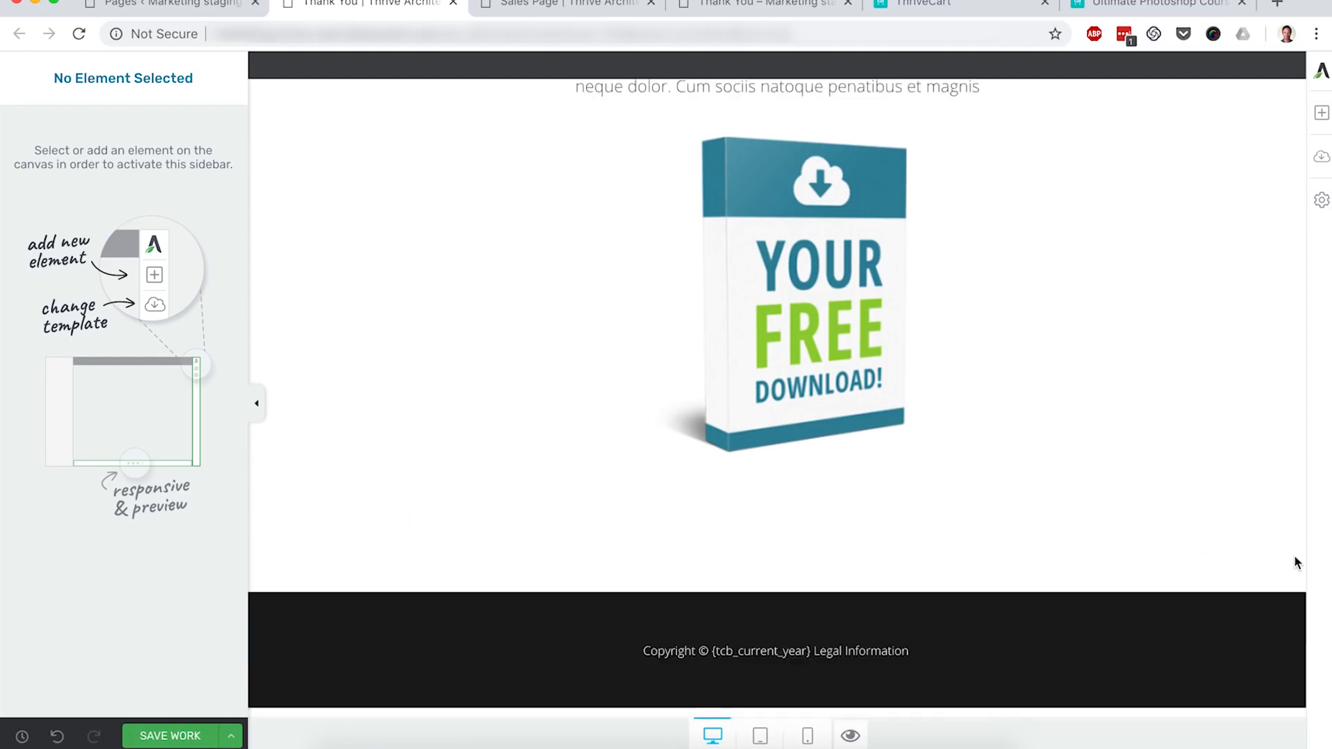
pyautogui.scroll(5, 1122, 463)
pyautogui.click(874, 452)
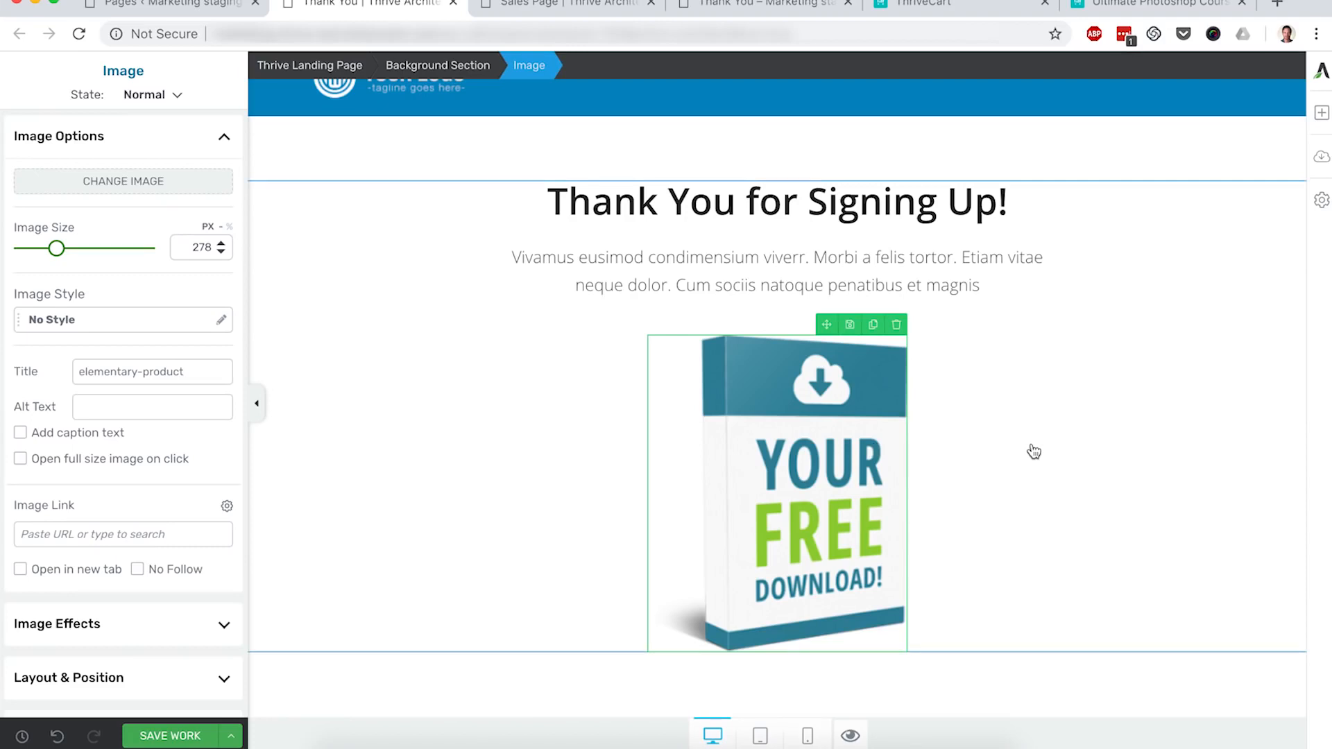
# Step: Replace the Thank You page placeholder with a note that Online Course login details arrive shortly, and save
pyautogui.click(772, 265)
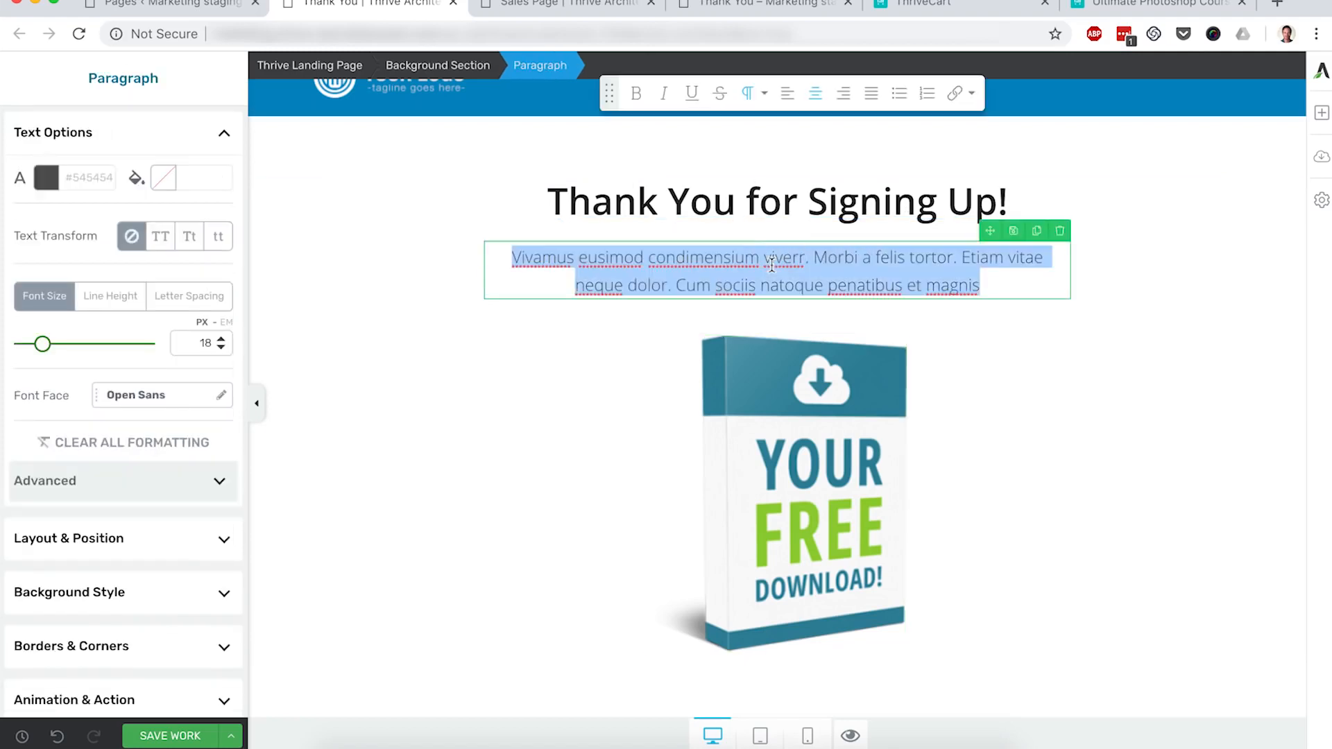
pyautogui.write('Please')
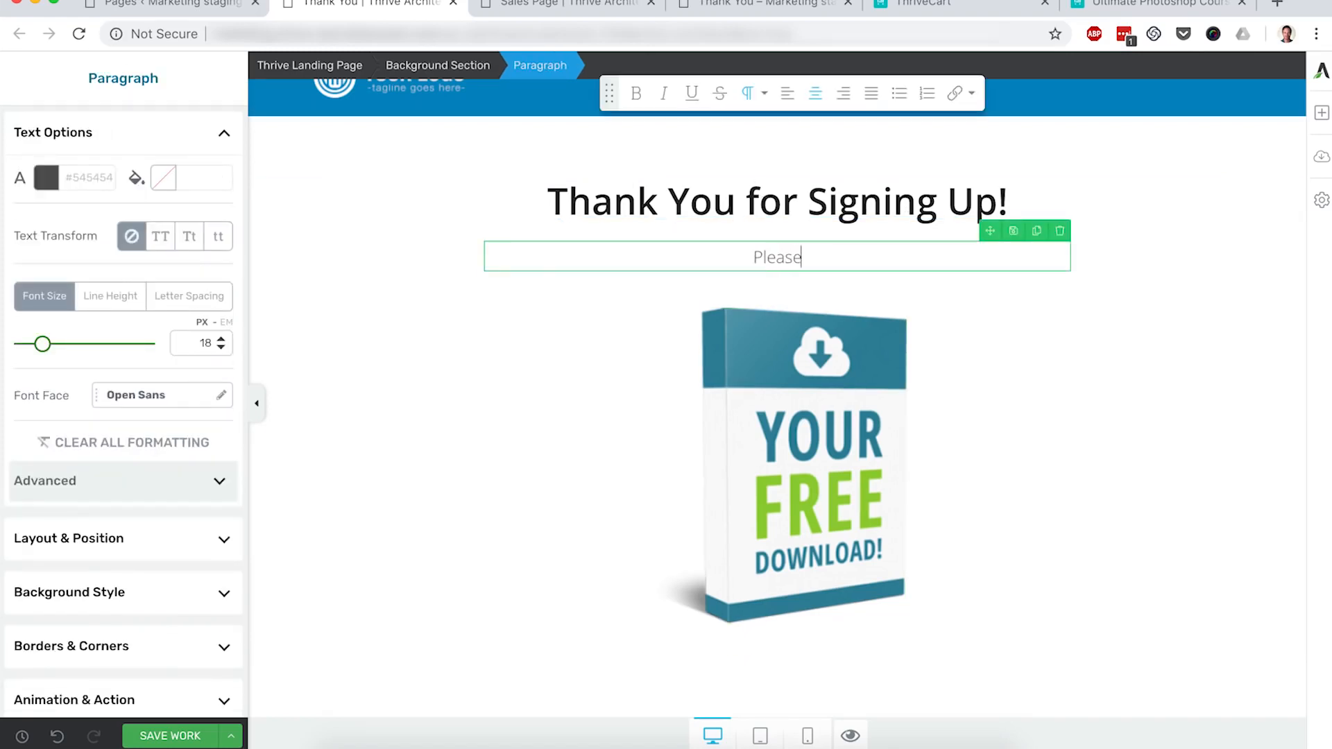
pyautogui.write(' check your inbox. Y')
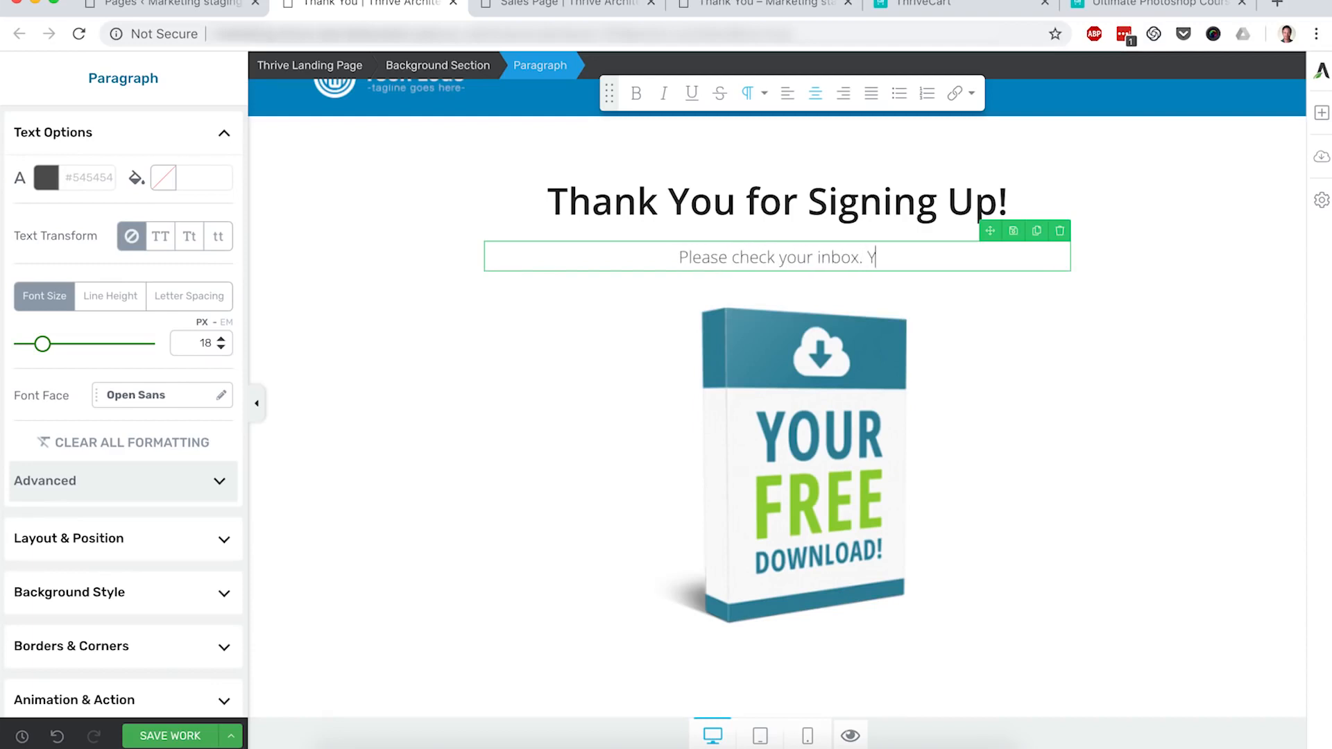
pyautogui.write('our O')
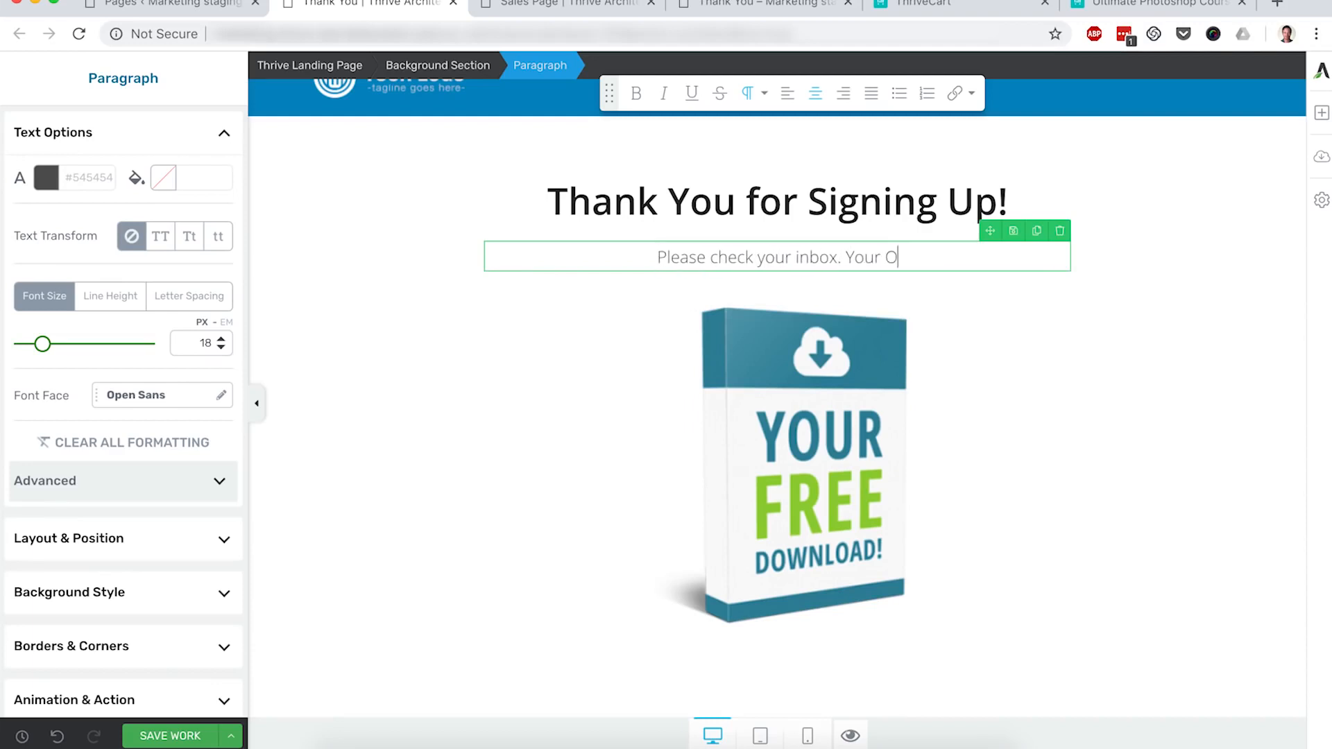
pyautogui.write('nline Course login')
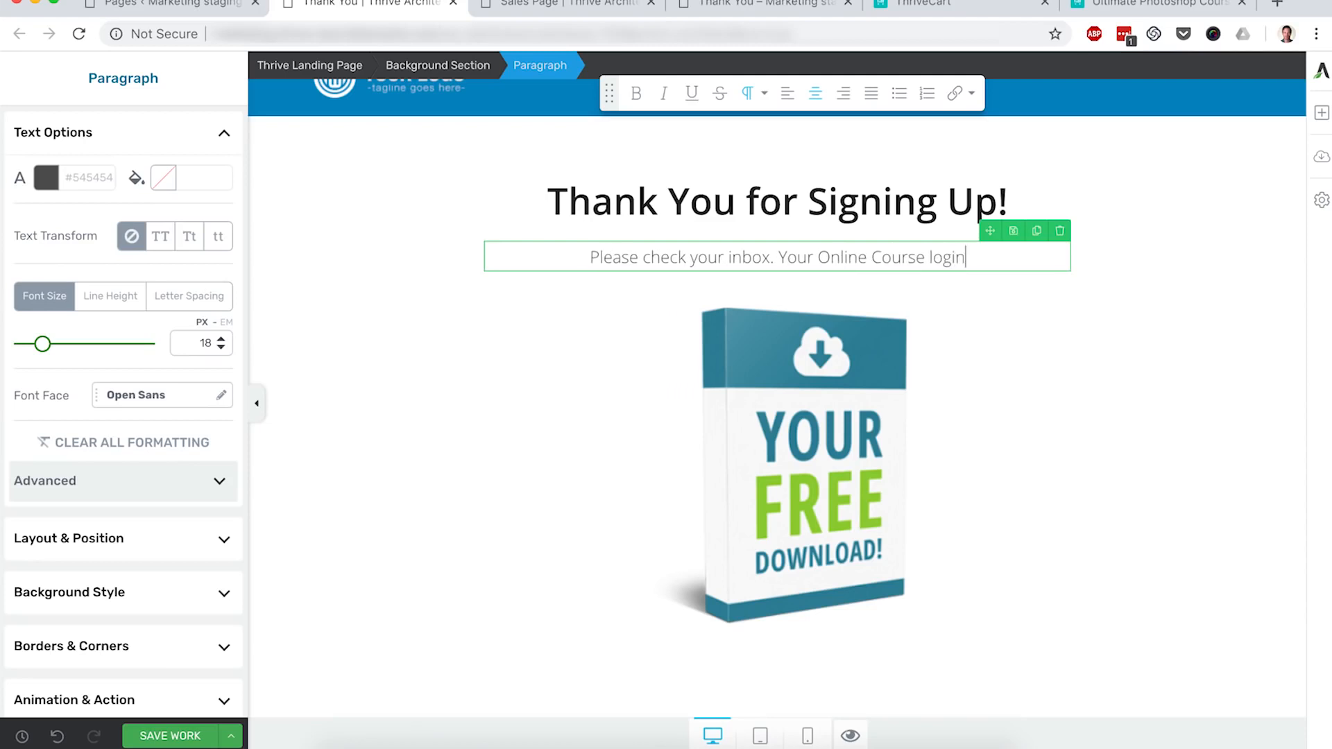
pyautogui.write(' details will be se')
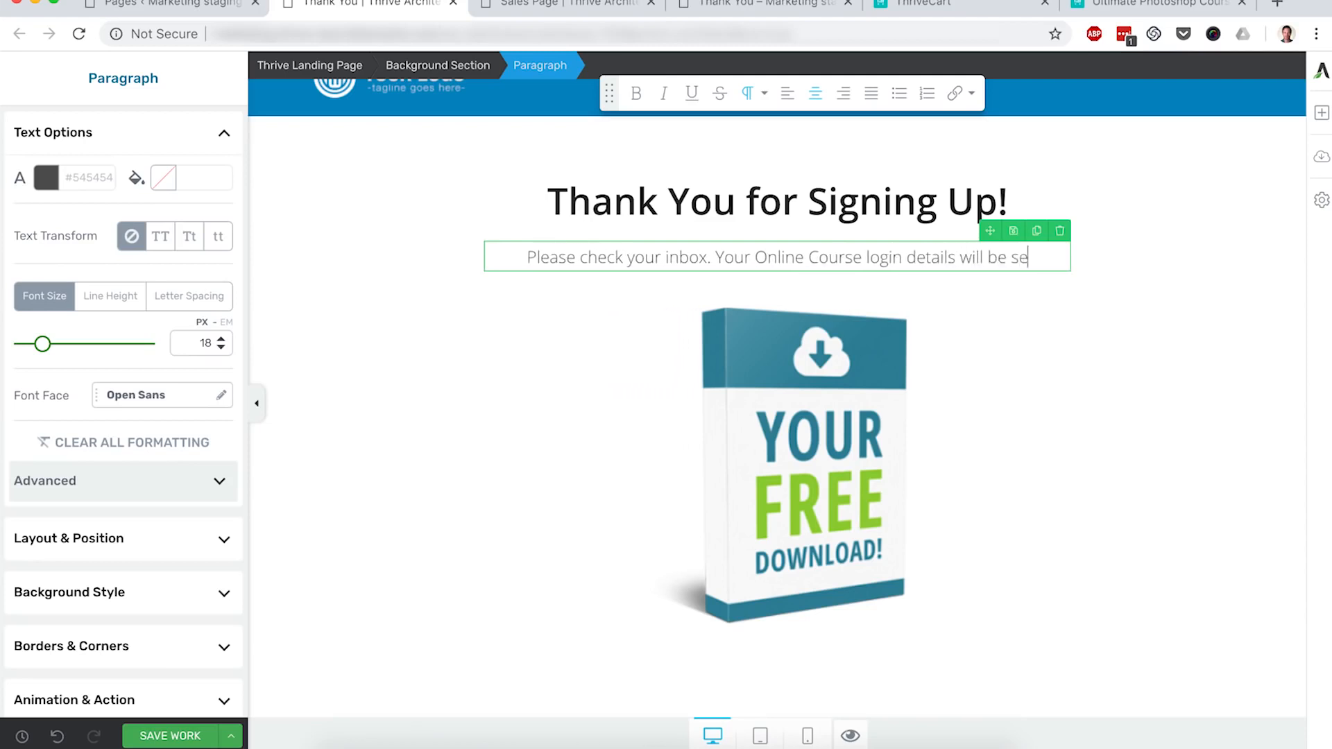
pyautogui.write('nt to your sho')
pyautogui.press('BackSpace')
pyautogui.press('BackSpace')
pyautogui.press('BackSpace')
pyautogui.press('BackSpace')
pyautogui.press('BackSpace')
pyautogui.write('shortly.')
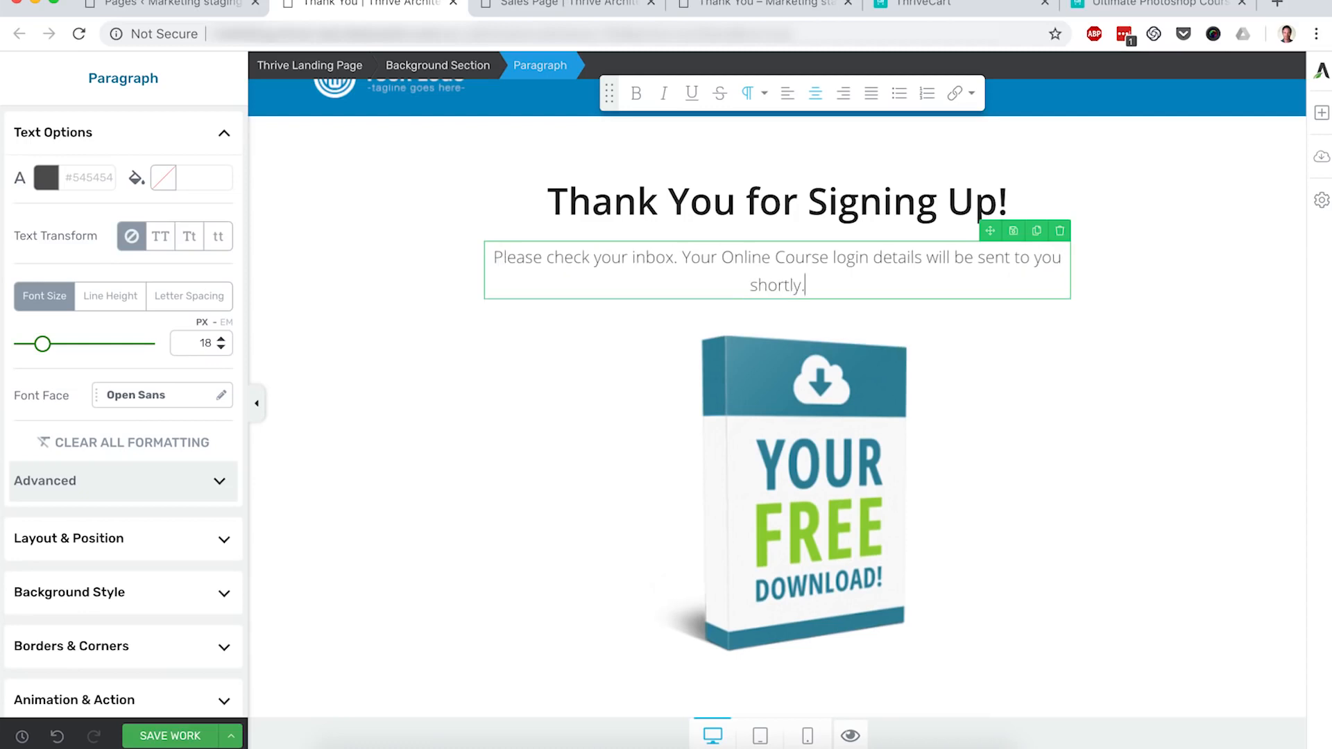
pyautogui.click(1222, 423)
pyautogui.scroll(-3, 1053, 511)
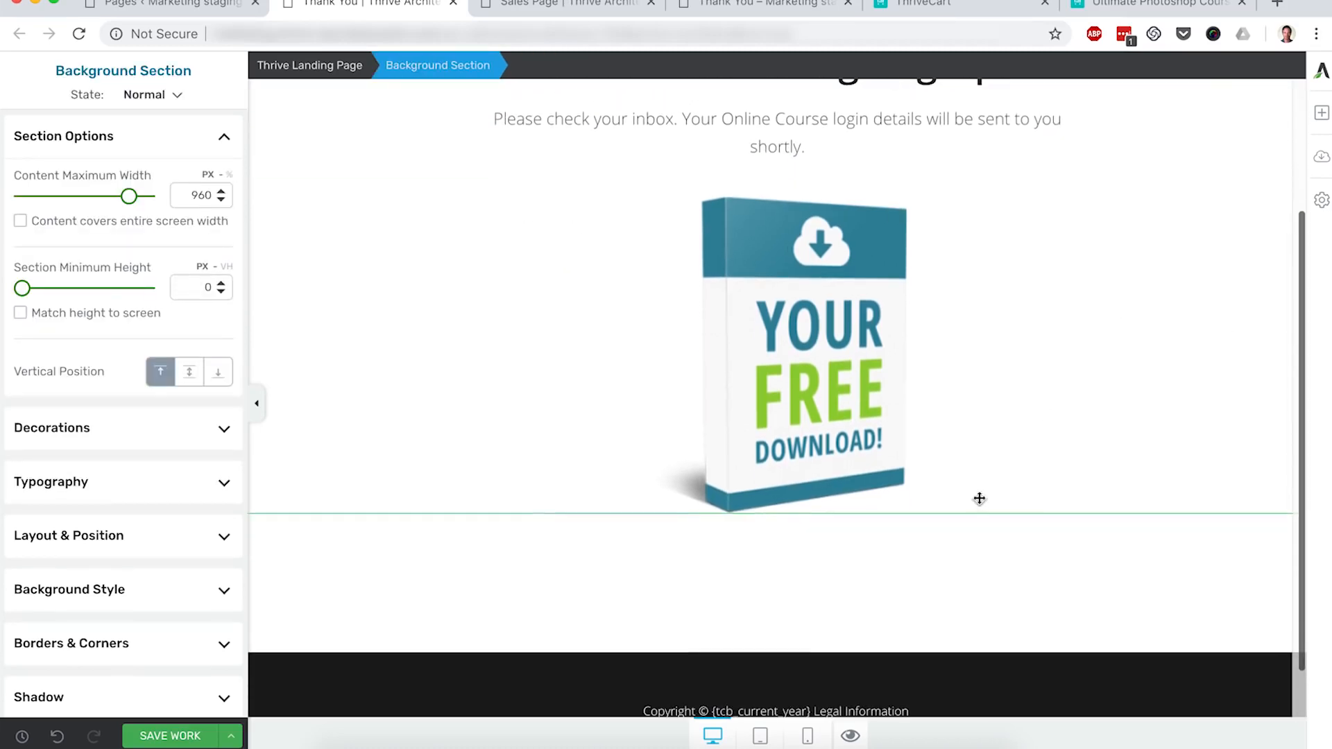
pyautogui.click(153, 740)
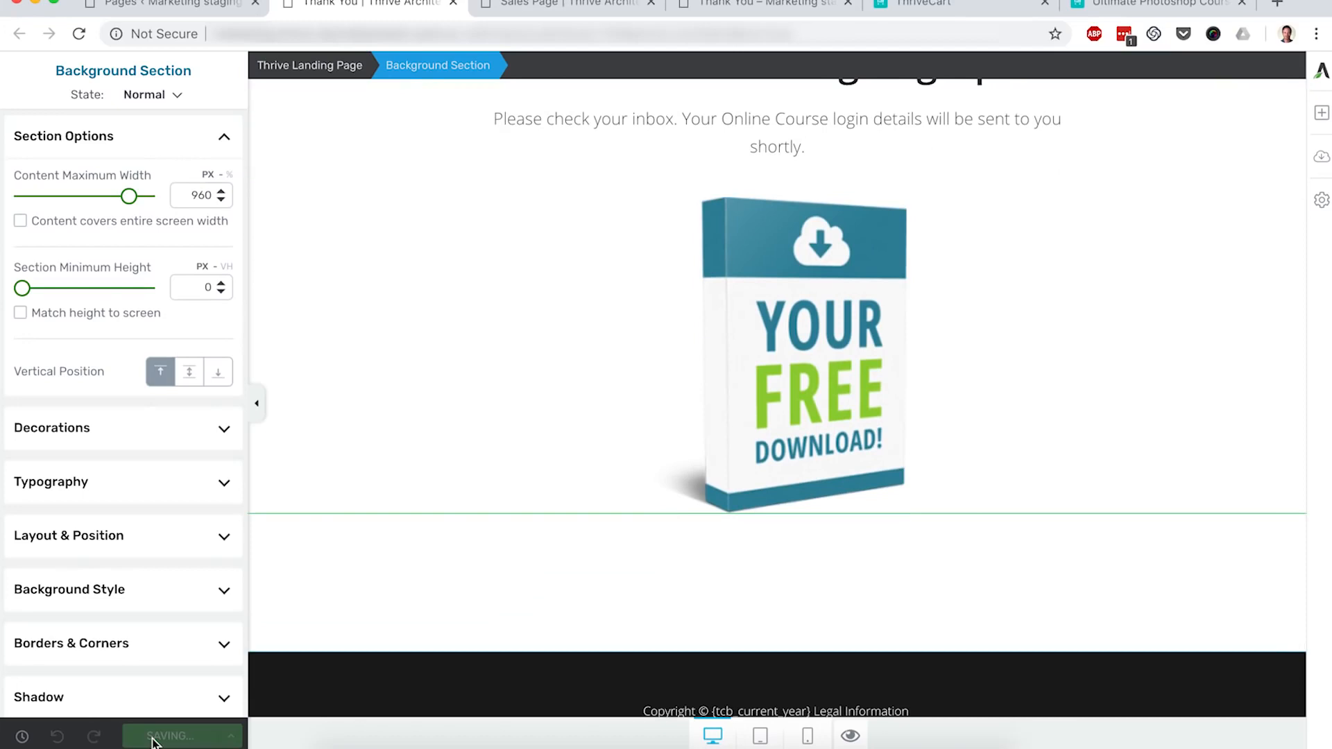
pyautogui.click(173, 6)
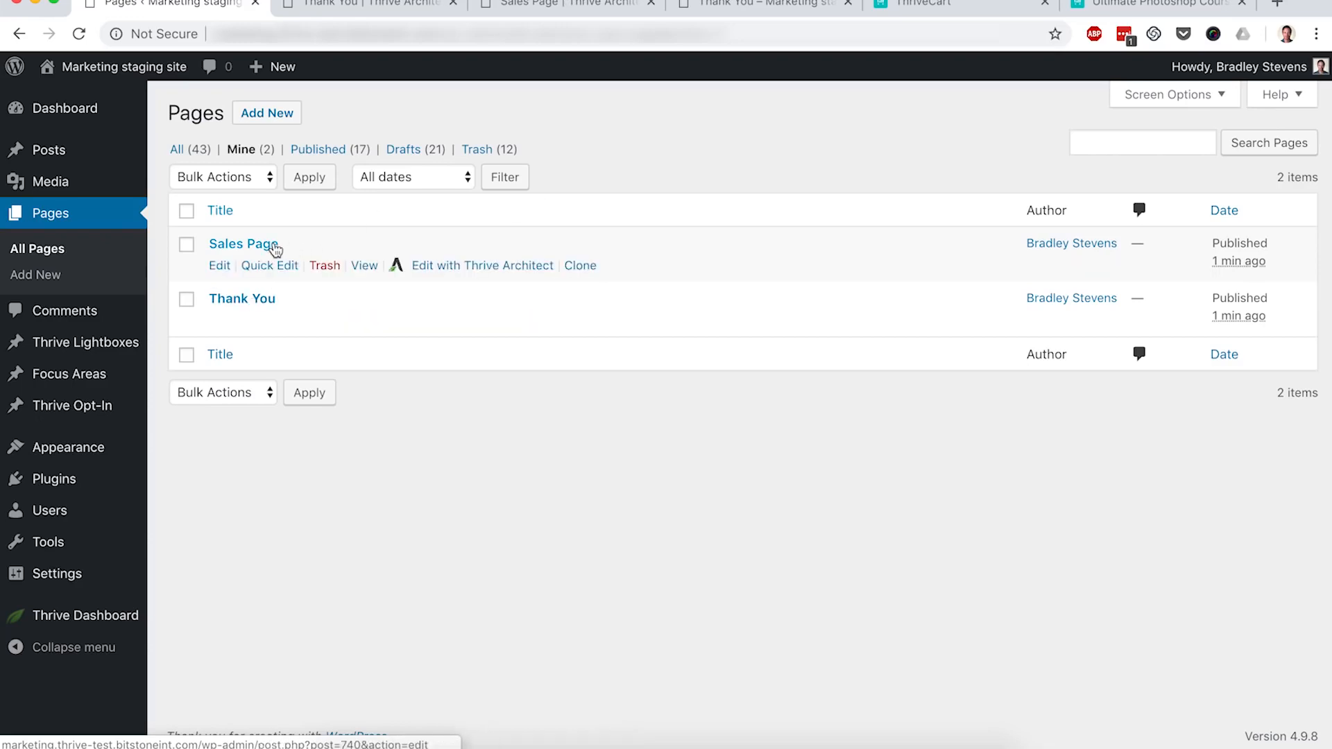
# Step: Open the live Sales Page and follow YES, SIGN ME UP NOW! to the course checkout
pyautogui.keyDown('super'); pyautogui.click(363, 267); pyautogui.keyUp('super')
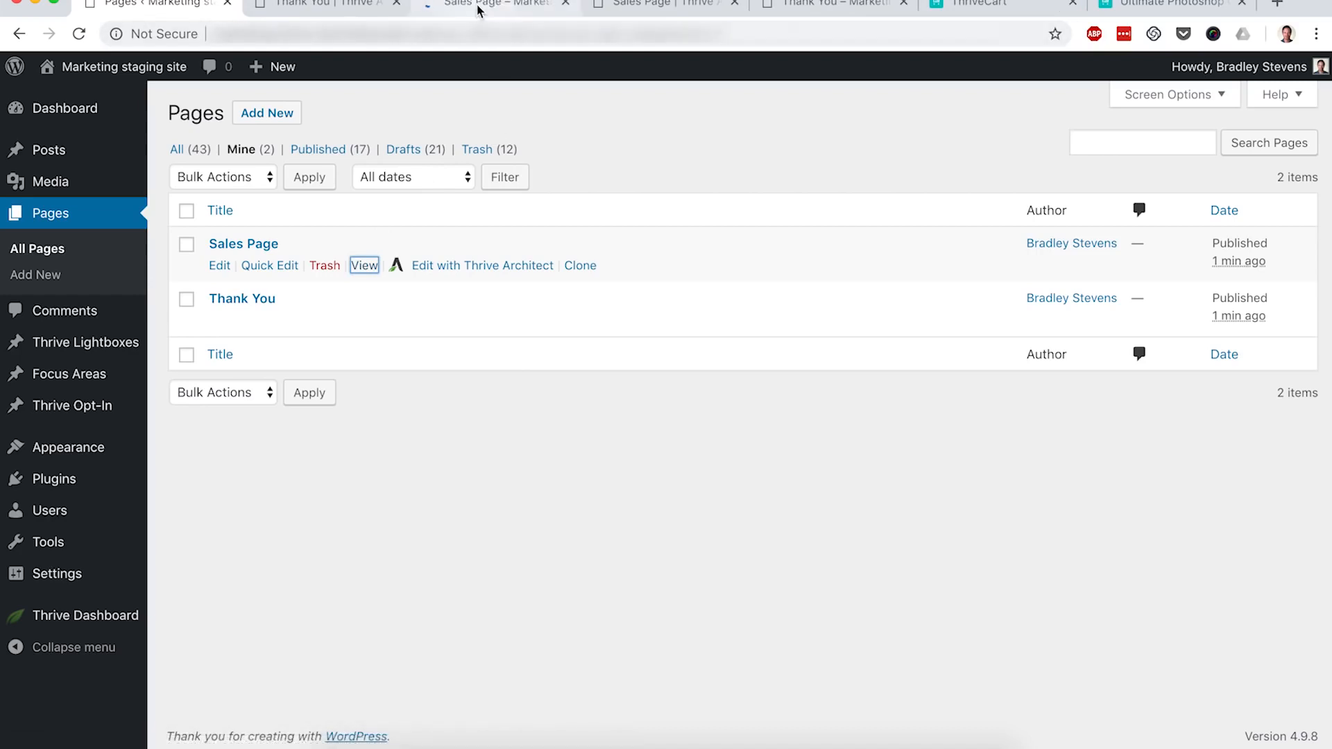
pyautogui.click(477, 7)
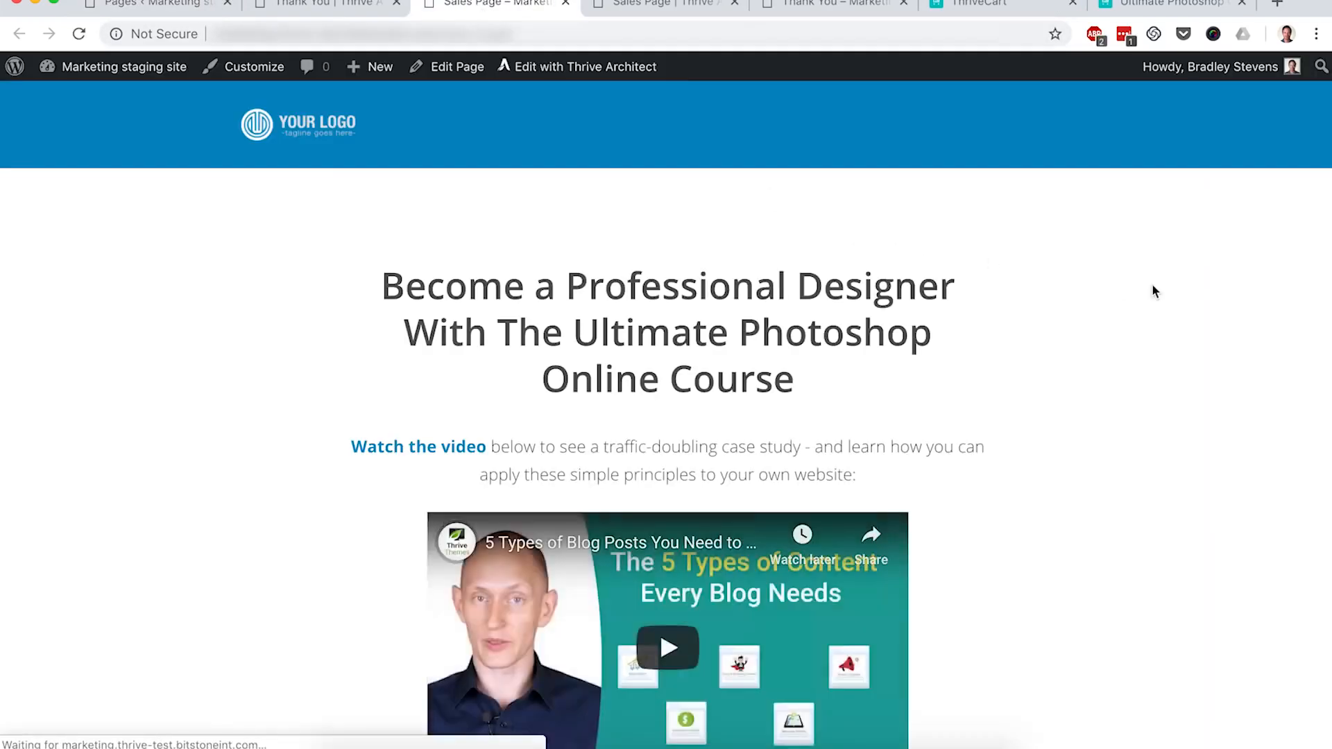
pyautogui.scroll(-5, 1155, 291)
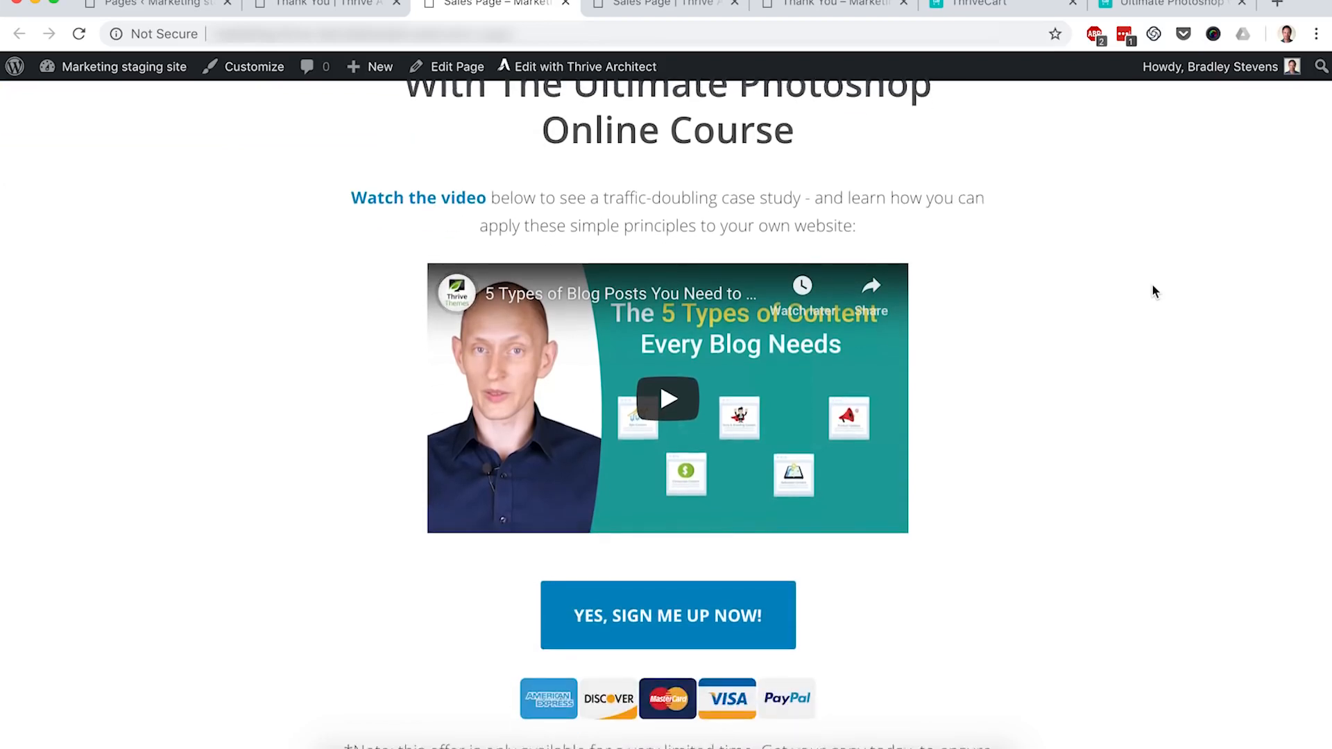
pyautogui.click(749, 599)
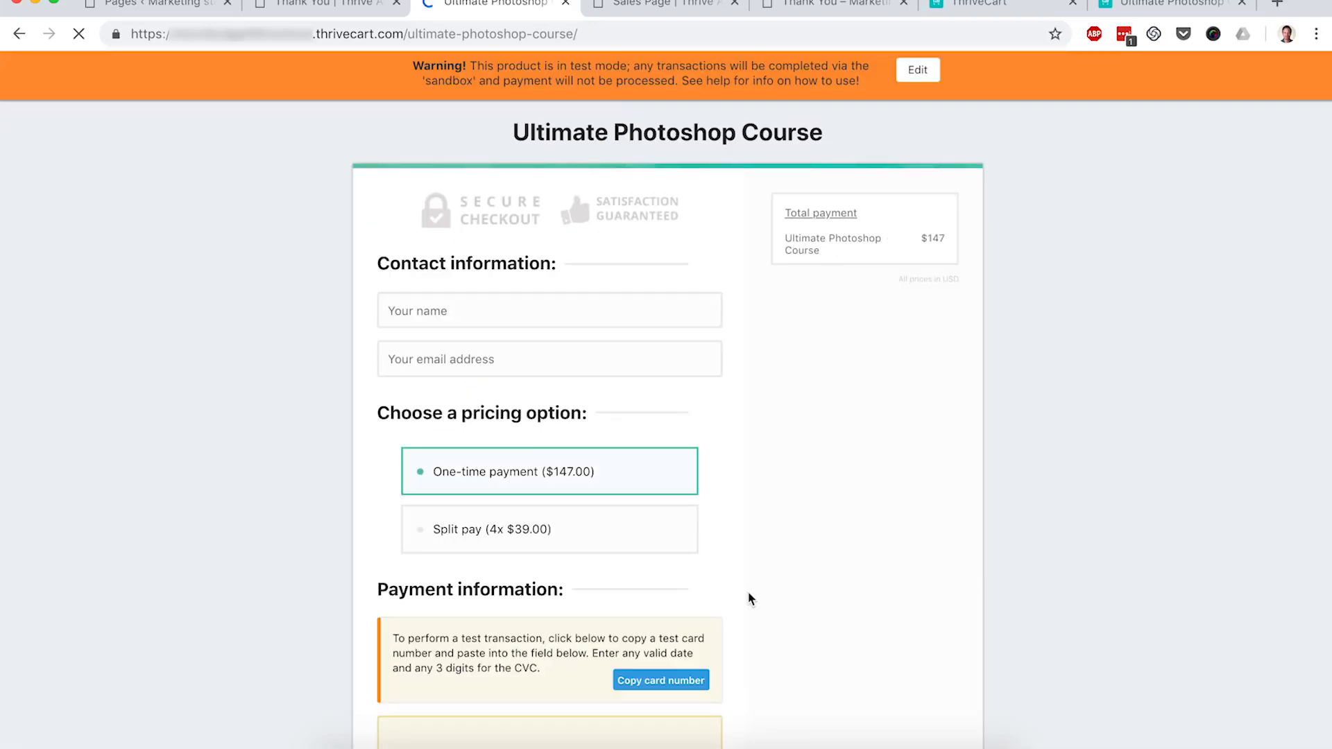
# Step: Fill in the buyer's name and email and select the One-time payment option
pyautogui.scroll(-1, 1018, 398)
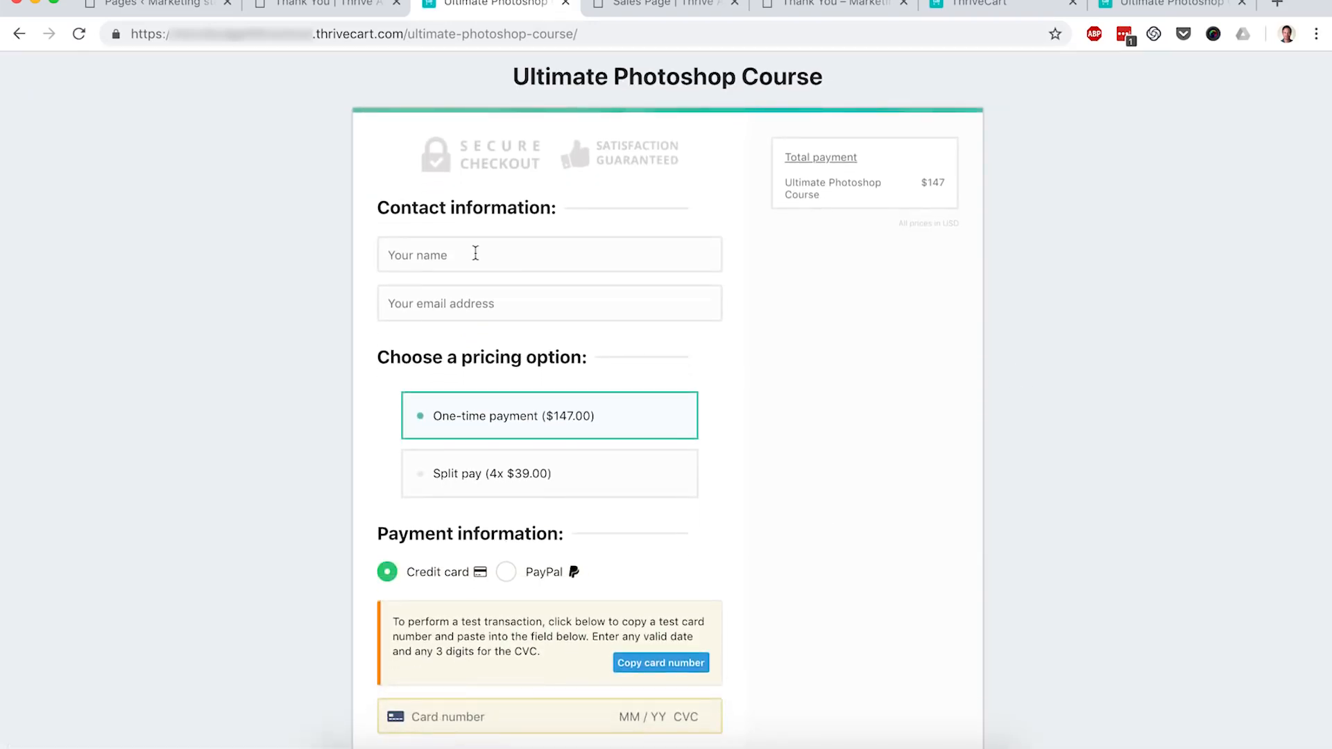
pyautogui.click(476, 253)
pyautogui.write('test')
pyautogui.press('Tab')
pyautogui.write('test@domain.com')
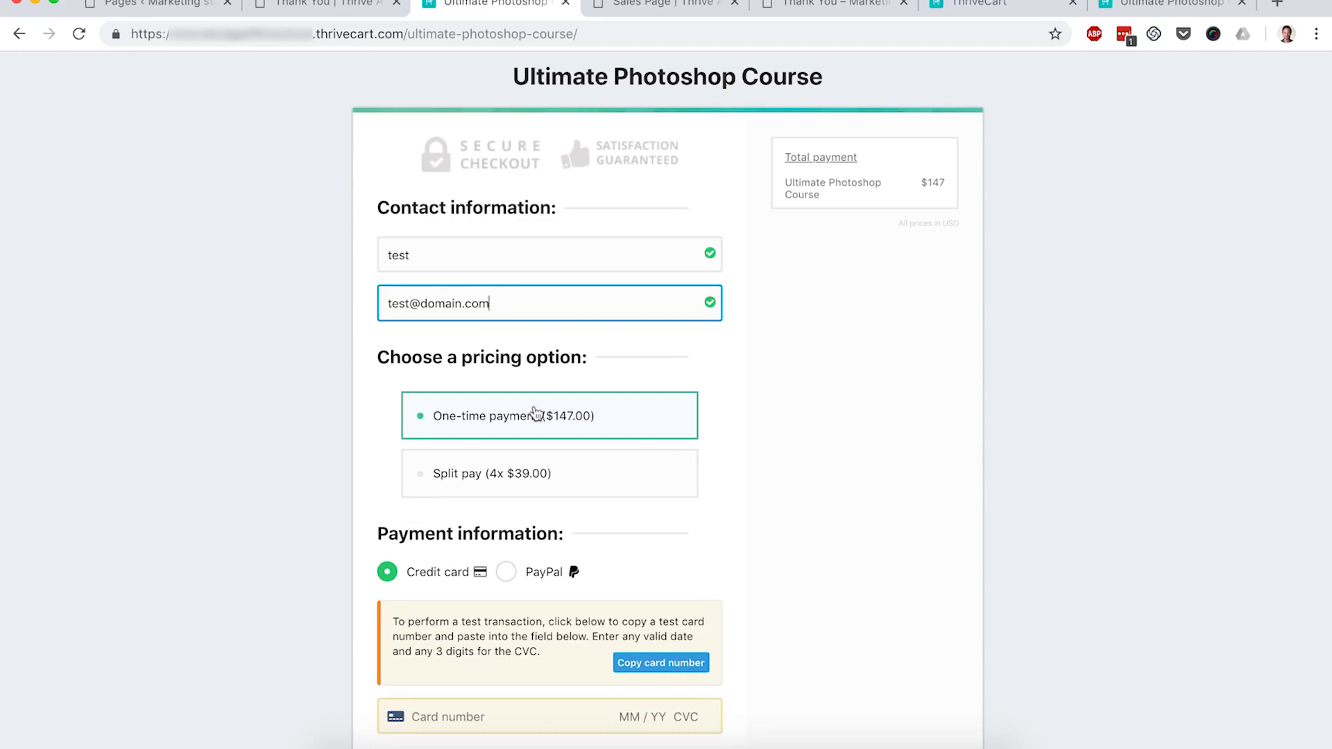
pyautogui.click(539, 472)
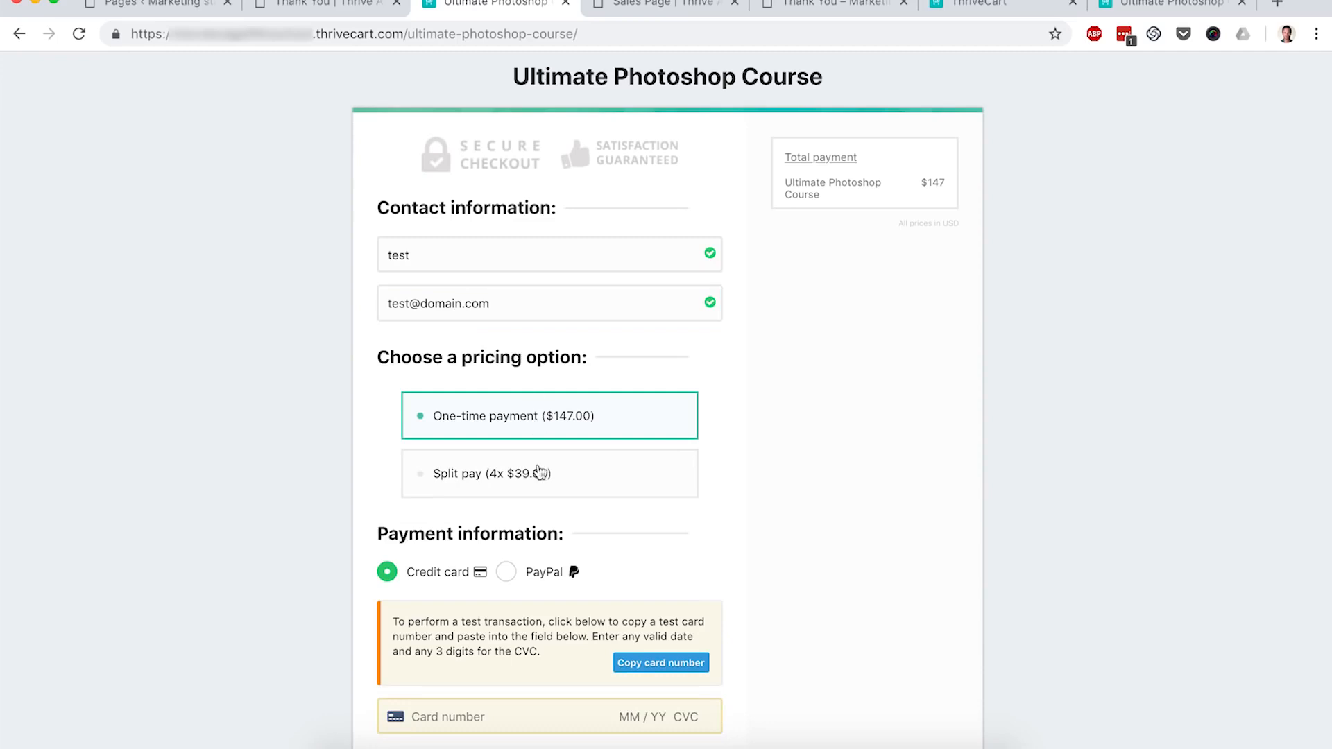
pyautogui.click(621, 416)
# Step: Paste the sandbox test card number, add its expiry and CVC, and complete the order
pyautogui.scroll(-2, 773, 442)
pyautogui.scroll(-1, 773, 441)
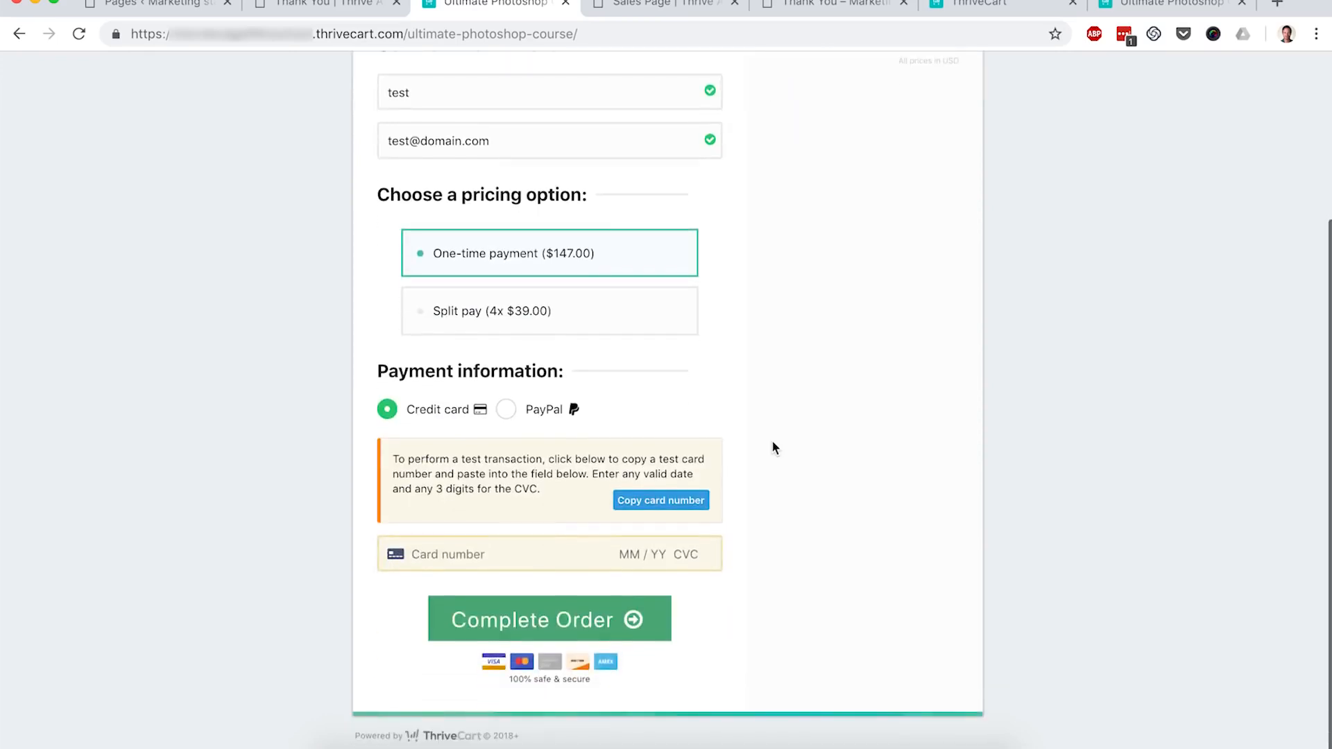
pyautogui.click(647, 513)
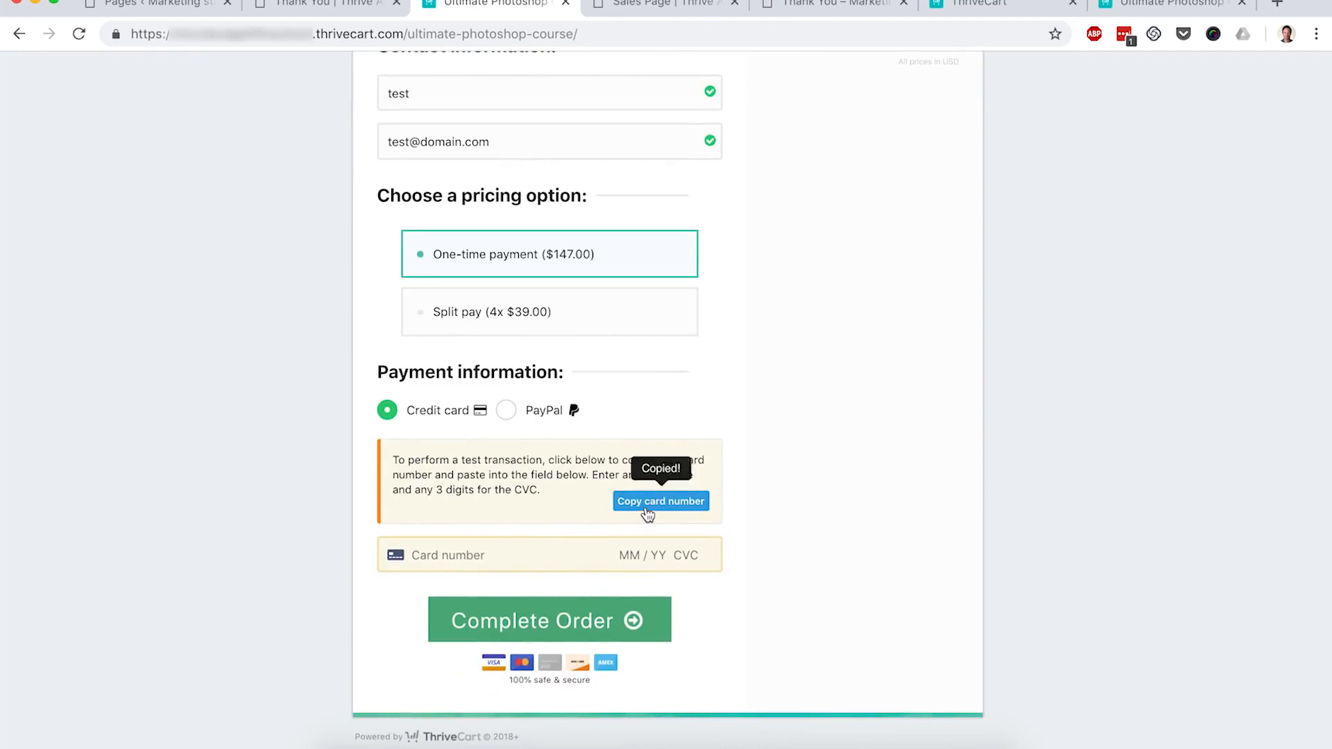
pyautogui.click(454, 559)
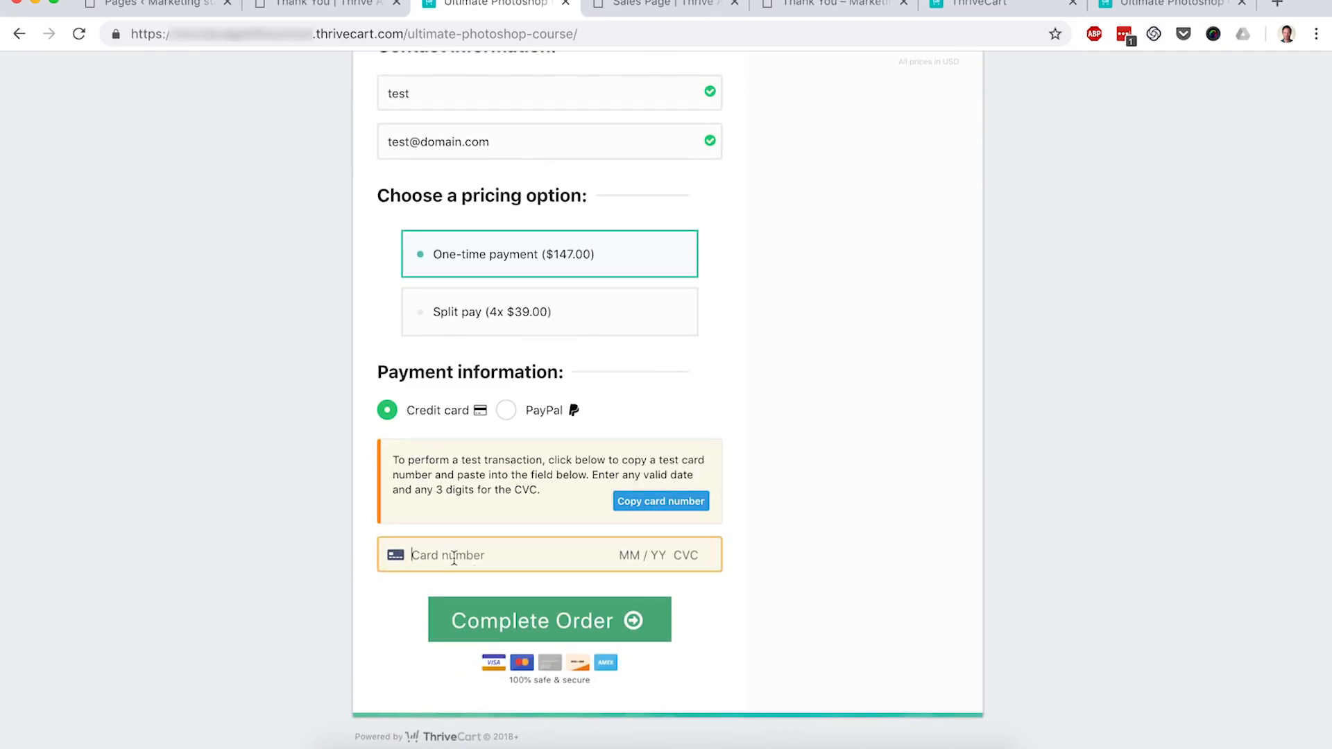
pyautogui.press('super+v')
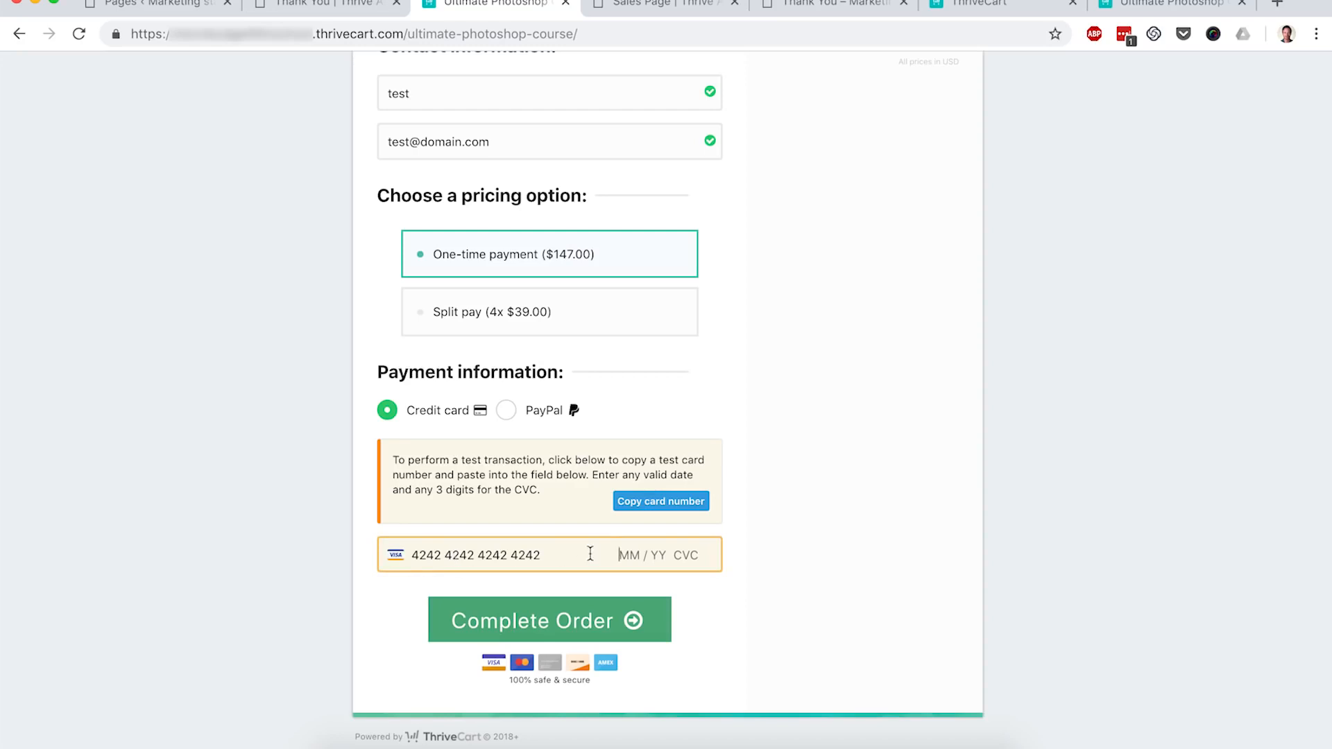
pyautogui.write('12 / 21 ')
pyautogui.write('211')
pyautogui.click(610, 619)
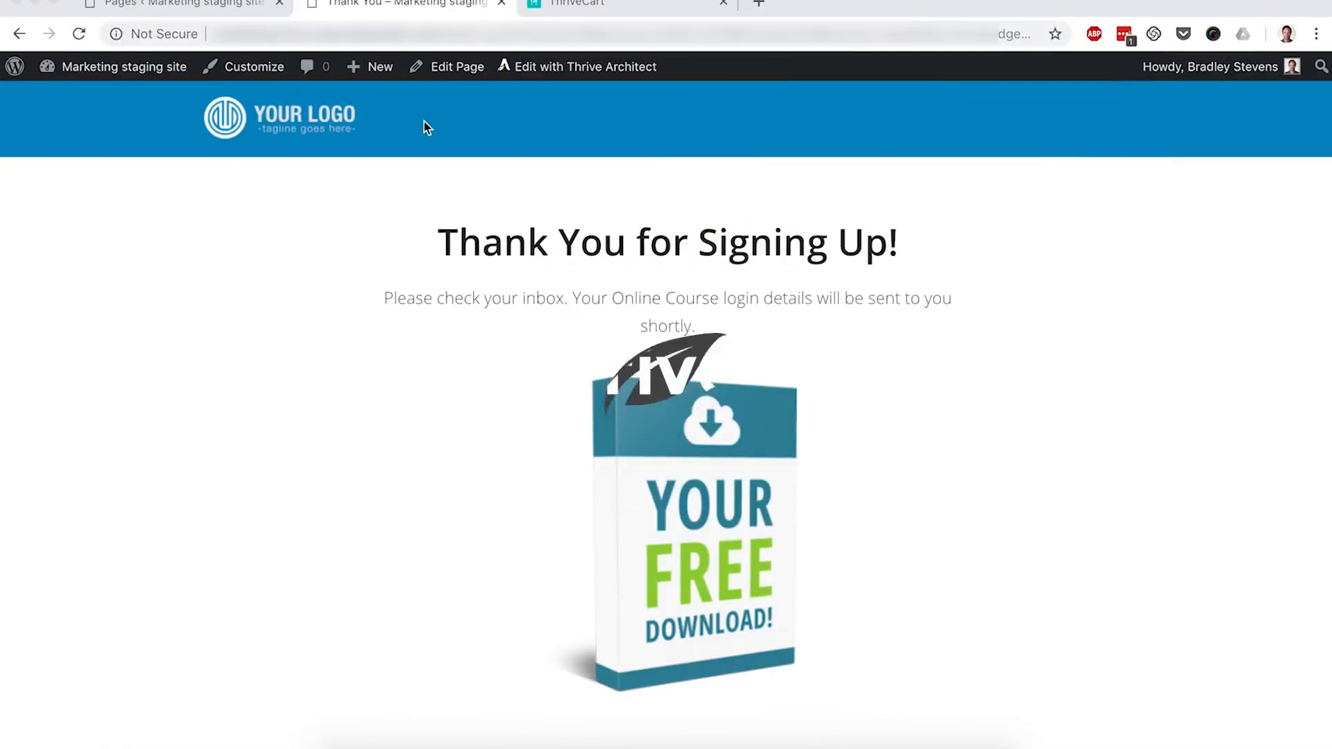
# Step: Open the Ultimate Photoshop Course's checkout settings from the ThriveCart products dashboard
pyautogui.click(601, 13)
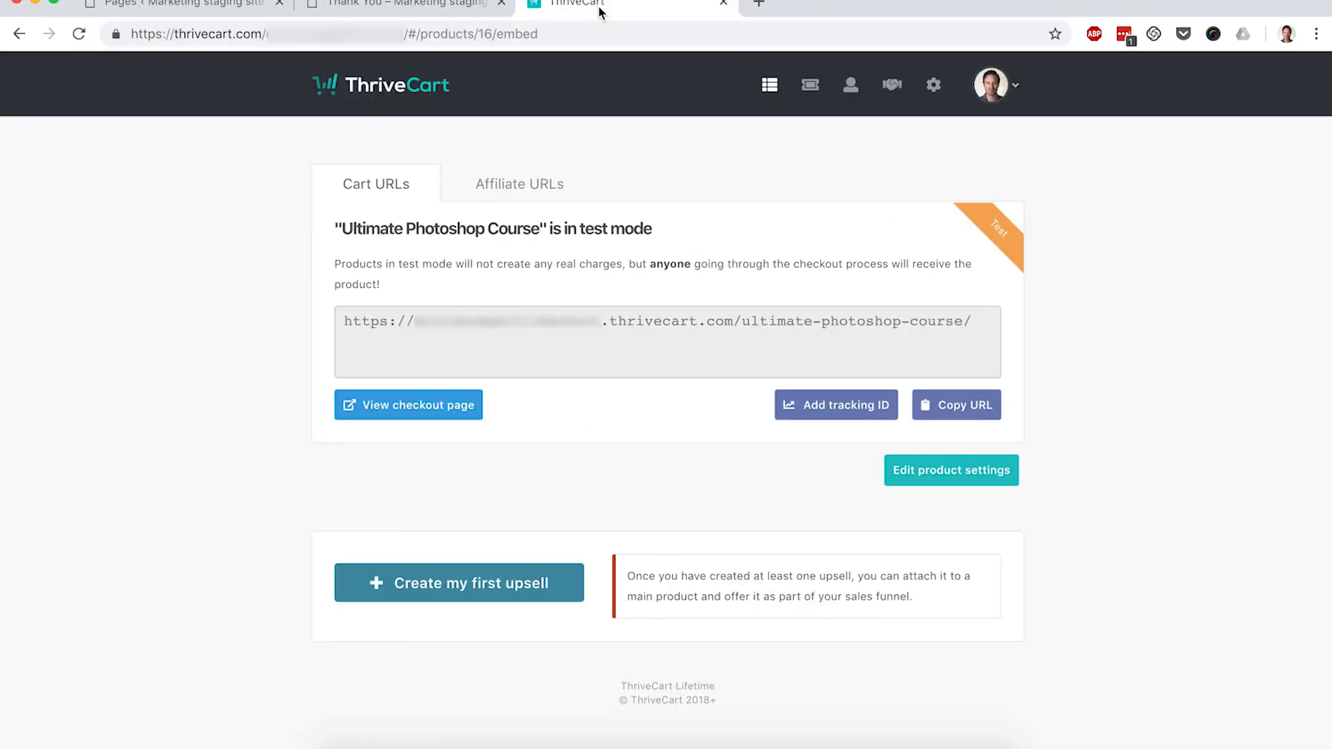
pyautogui.click(768, 90)
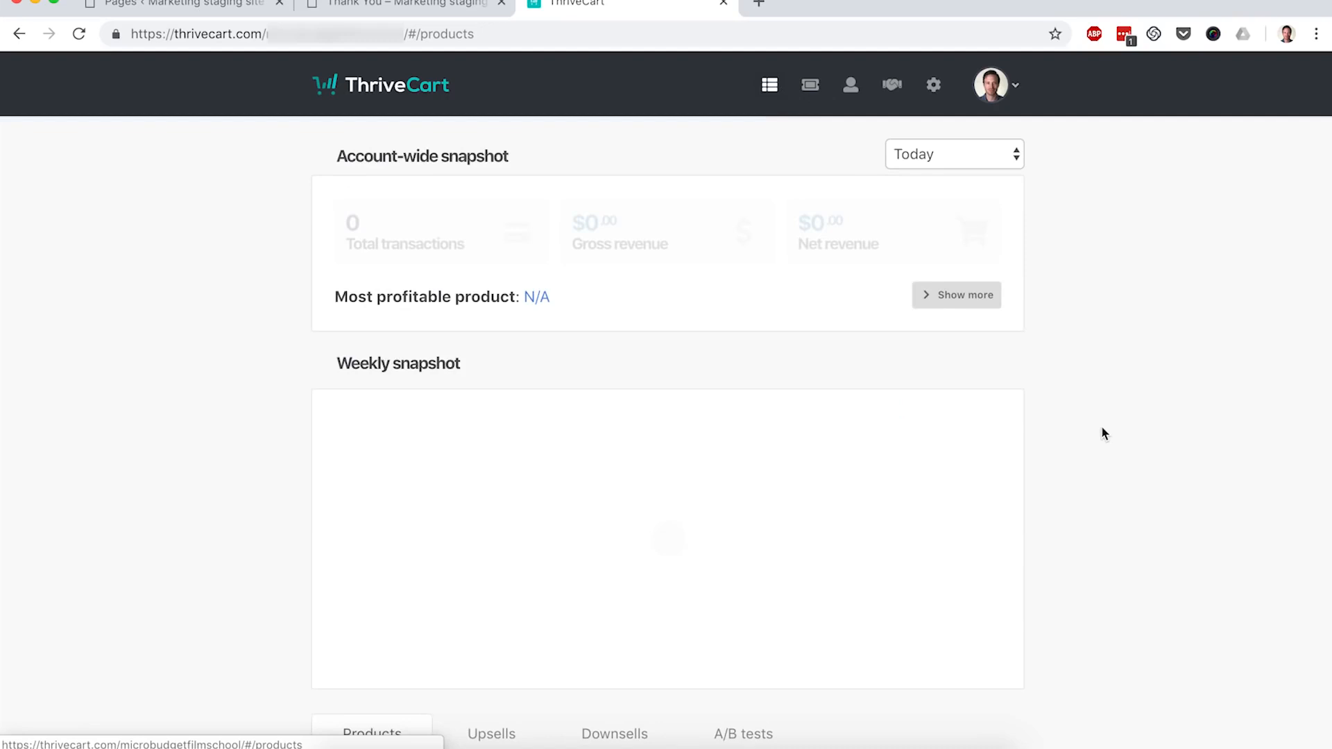
pyautogui.scroll(-2, 1108, 437)
pyautogui.scroll(-2, 1107, 437)
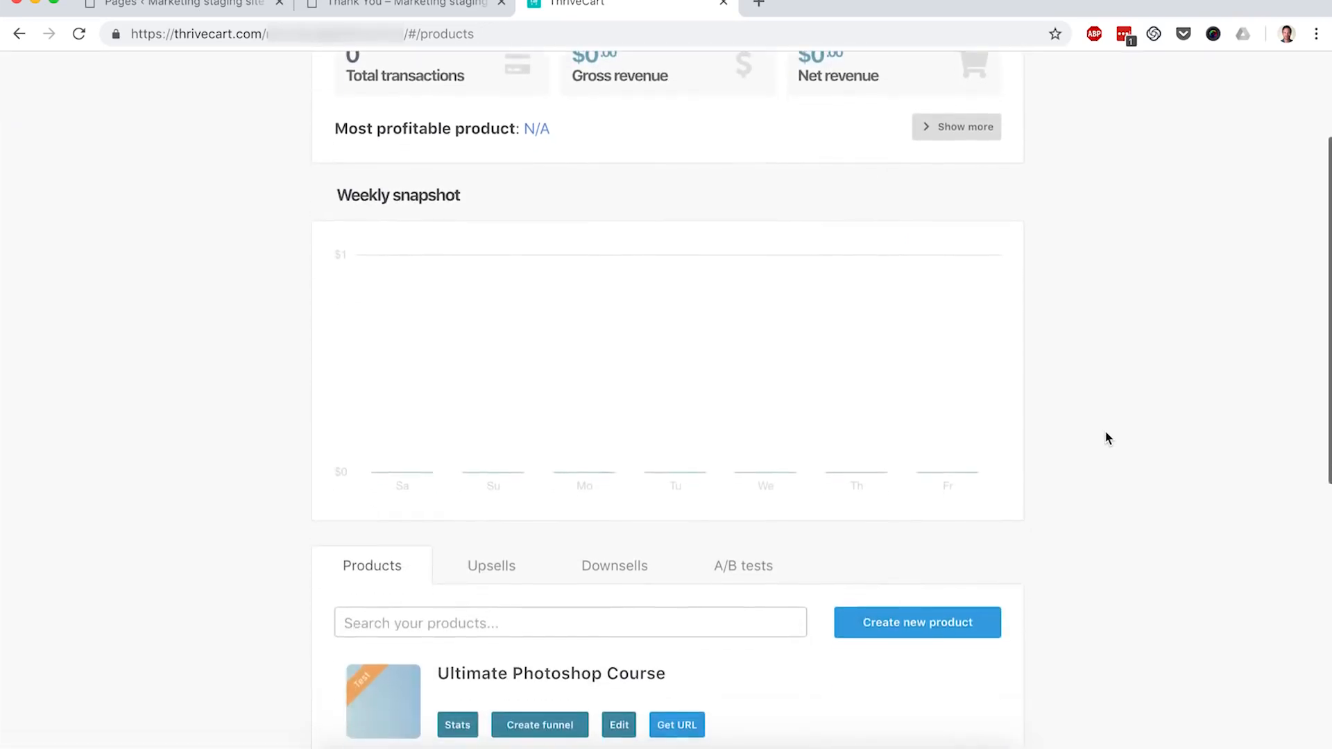
pyautogui.click(619, 724)
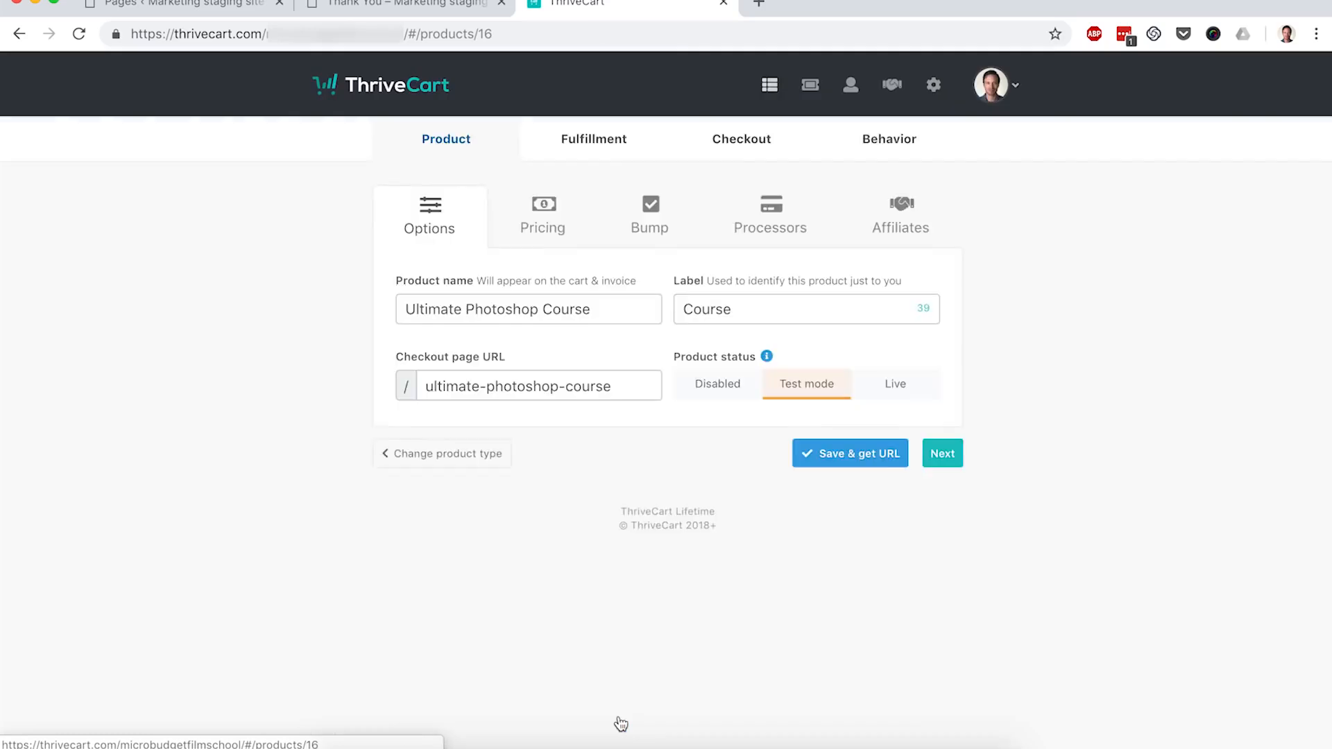
pyautogui.click(756, 156)
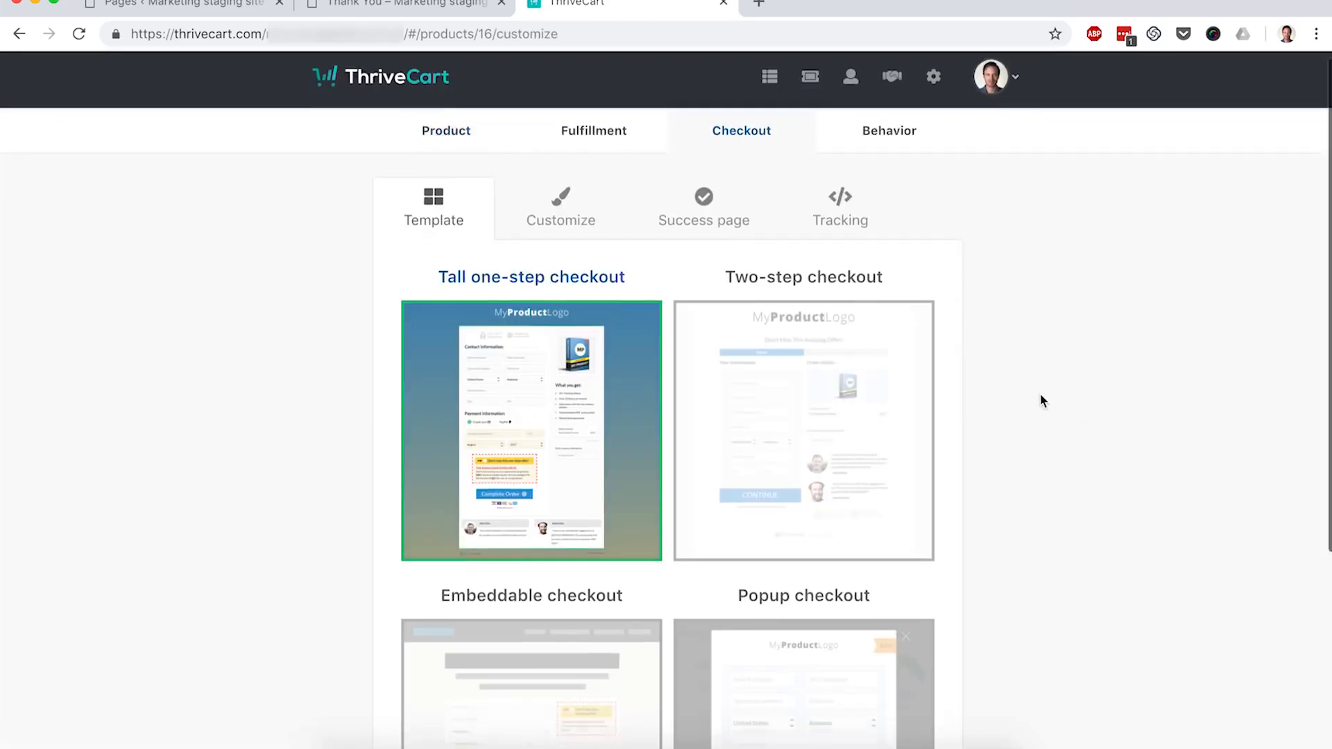
# Step: Choose the Embeddable checkout template, save the product, and select the resulting embed code
pyautogui.scroll(-2, 1039, 393)
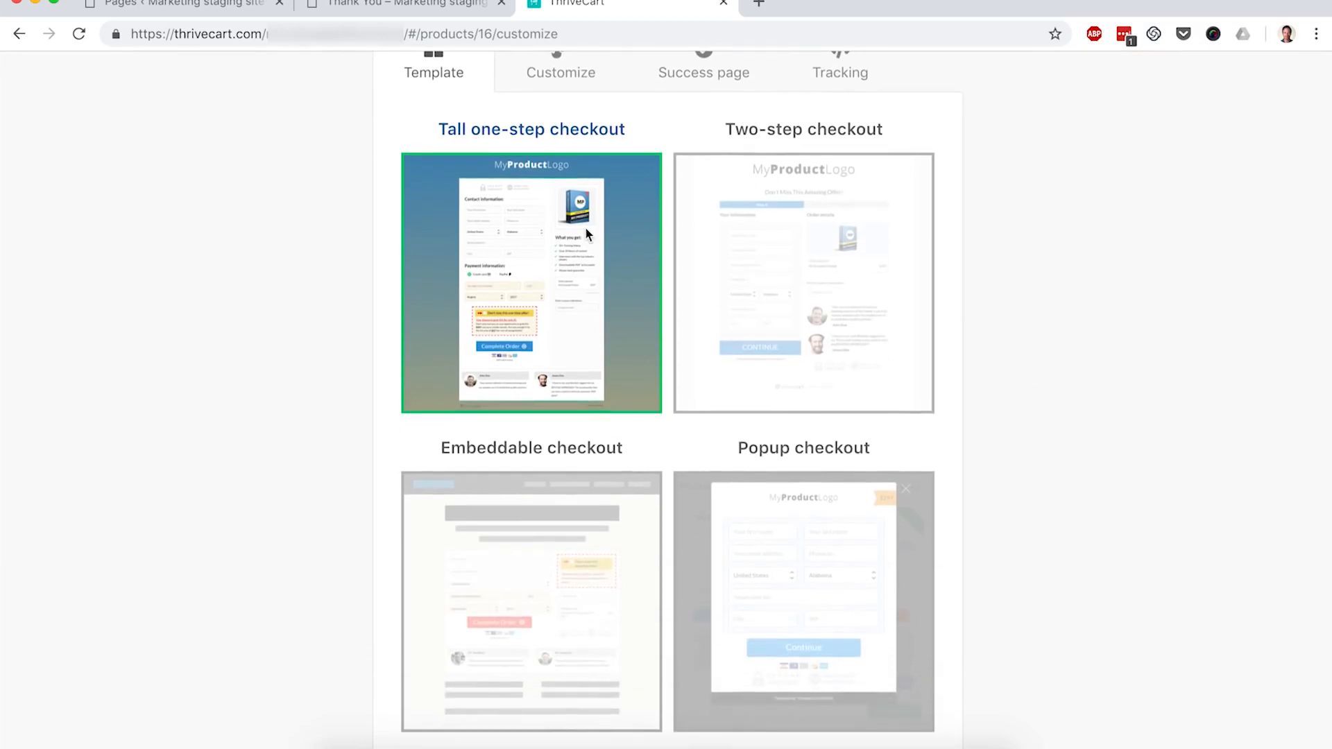
pyautogui.click(555, 561)
pyautogui.scroll(-3, 335, 560)
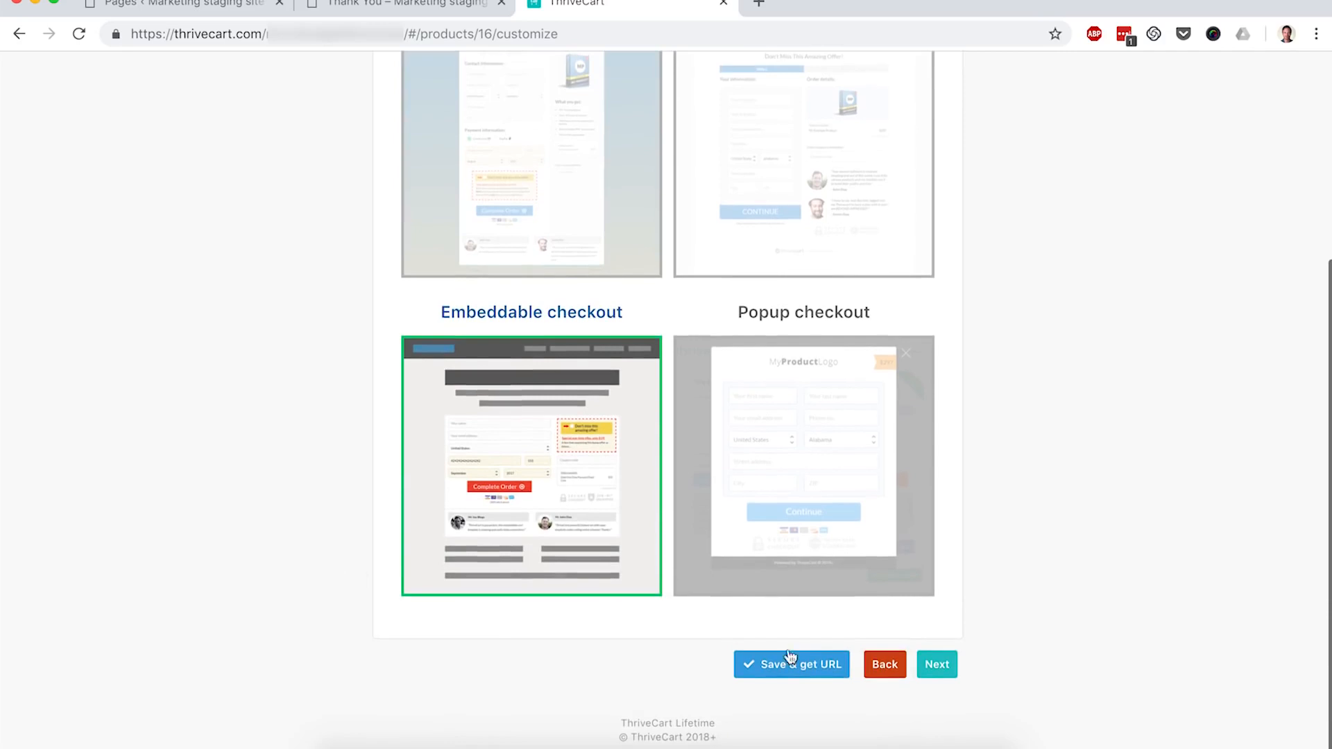
pyautogui.click(832, 673)
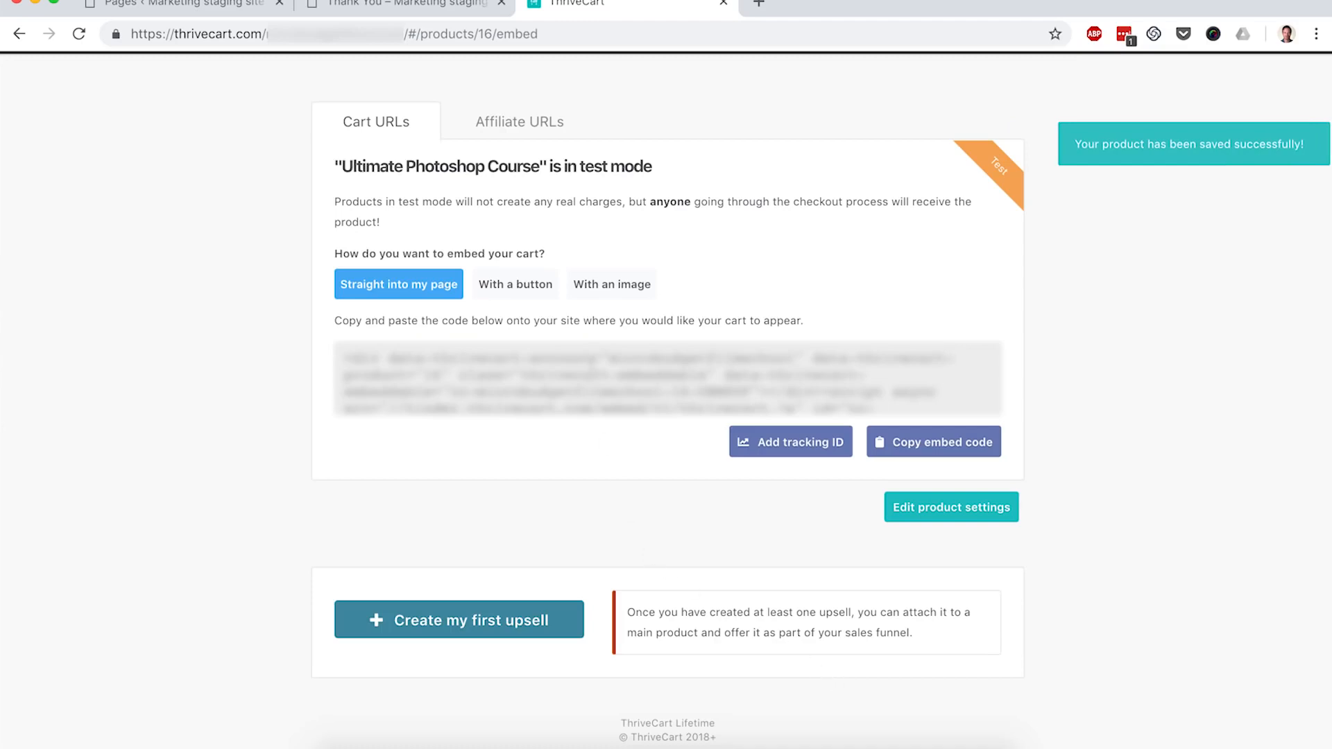
pyautogui.click(593, 368)
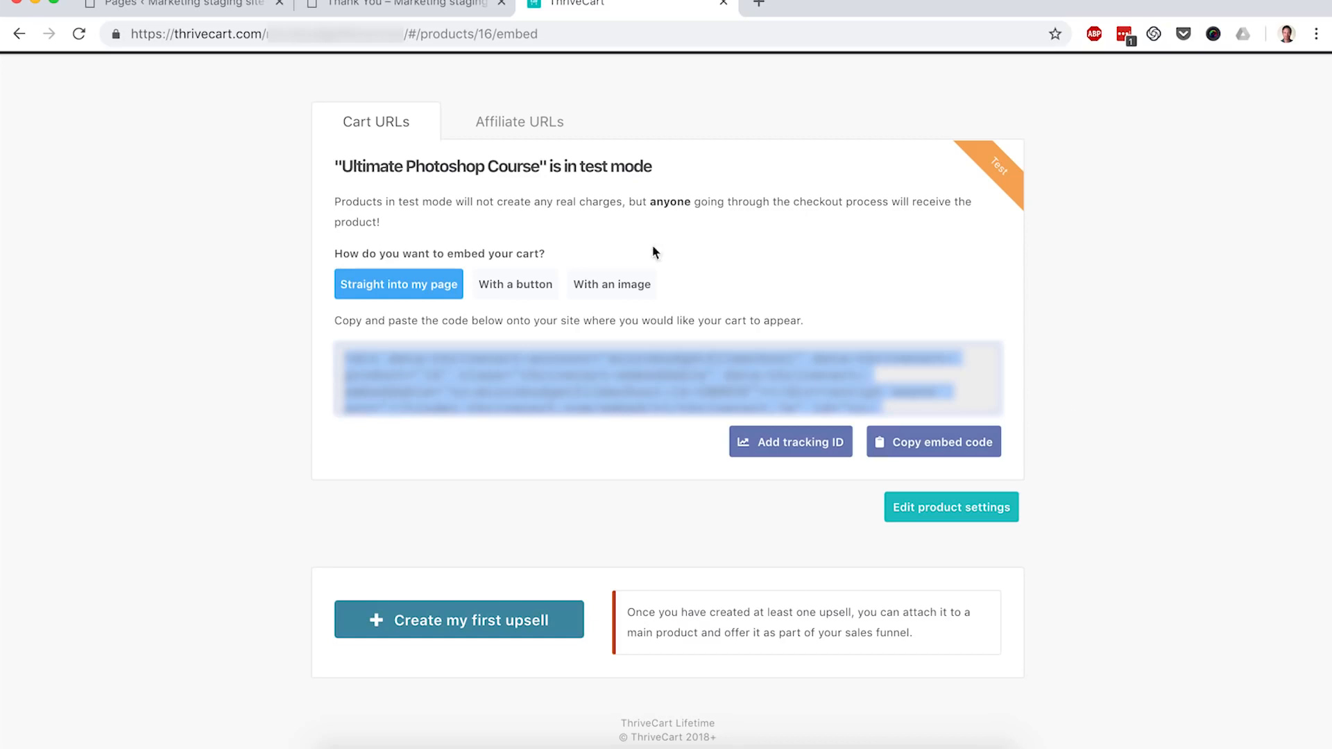
# Step: Create and publish a WordPress page titled 'Checkout', then launch Thrive Architect on it
pyautogui.click(184, 2)
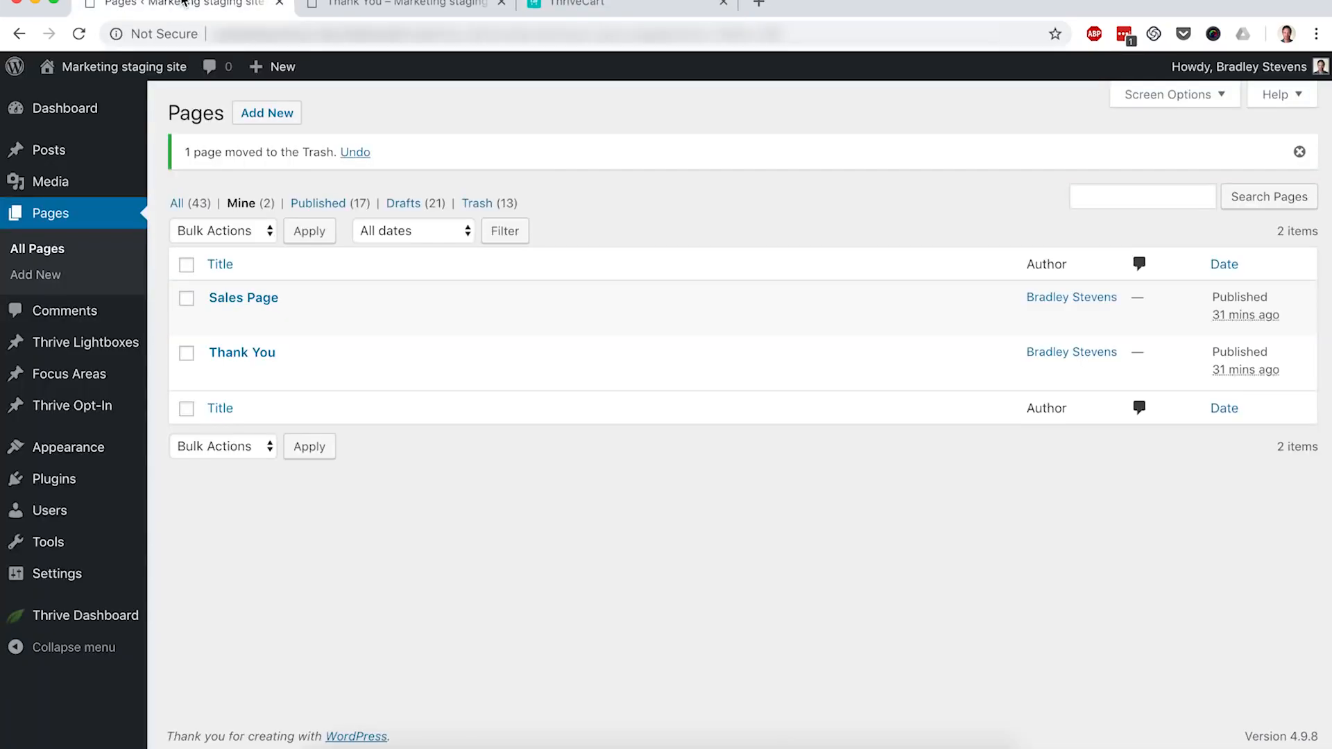
pyautogui.click(282, 120)
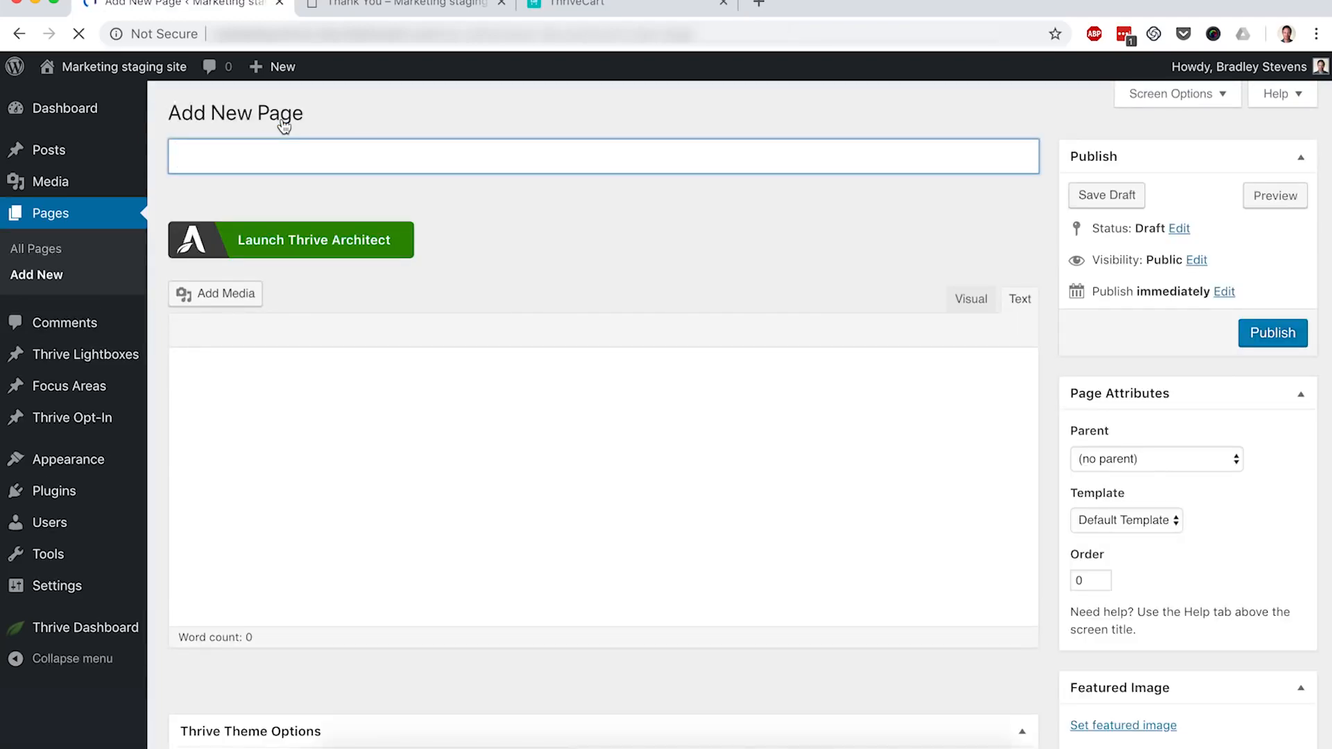
pyautogui.write('Checkout')
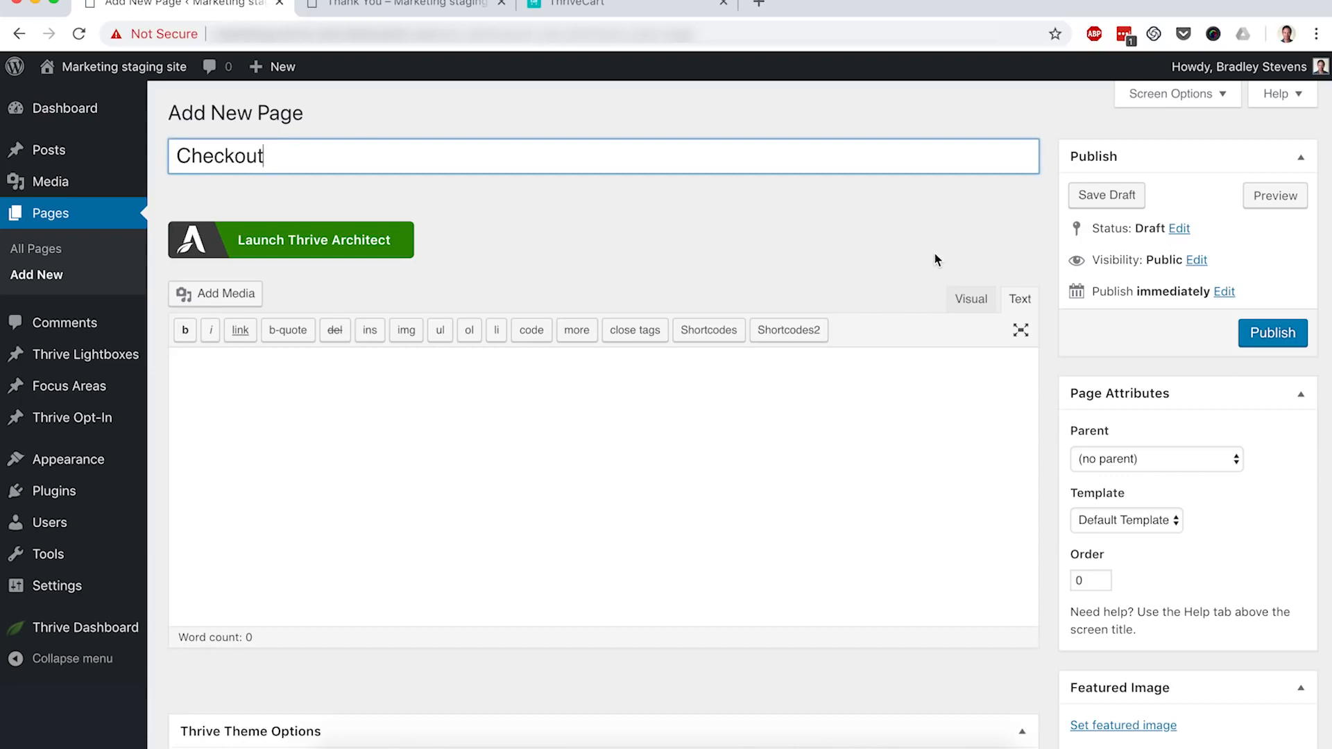
pyautogui.click(1272, 336)
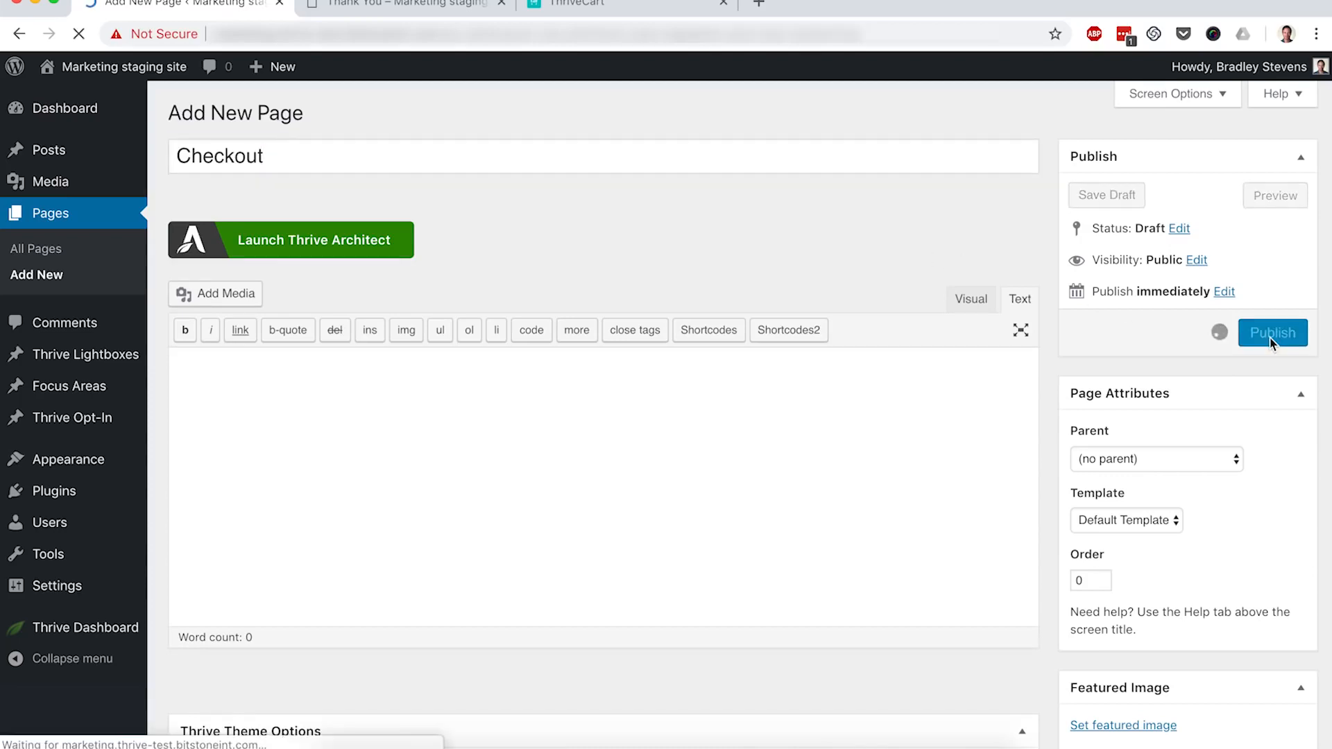
pyautogui.click(355, 292)
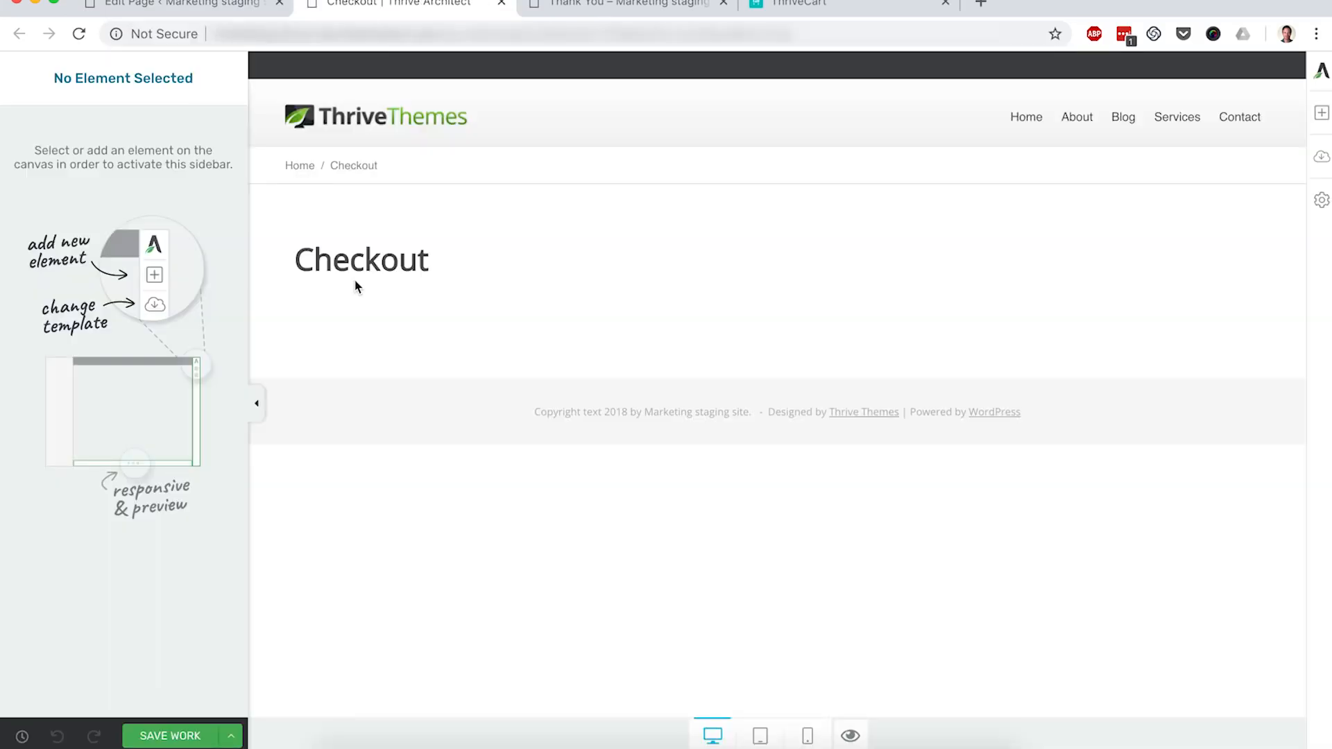
# Step: Apply the Elementary Download Page landing page template to the Checkout page
pyautogui.click(1321, 170)
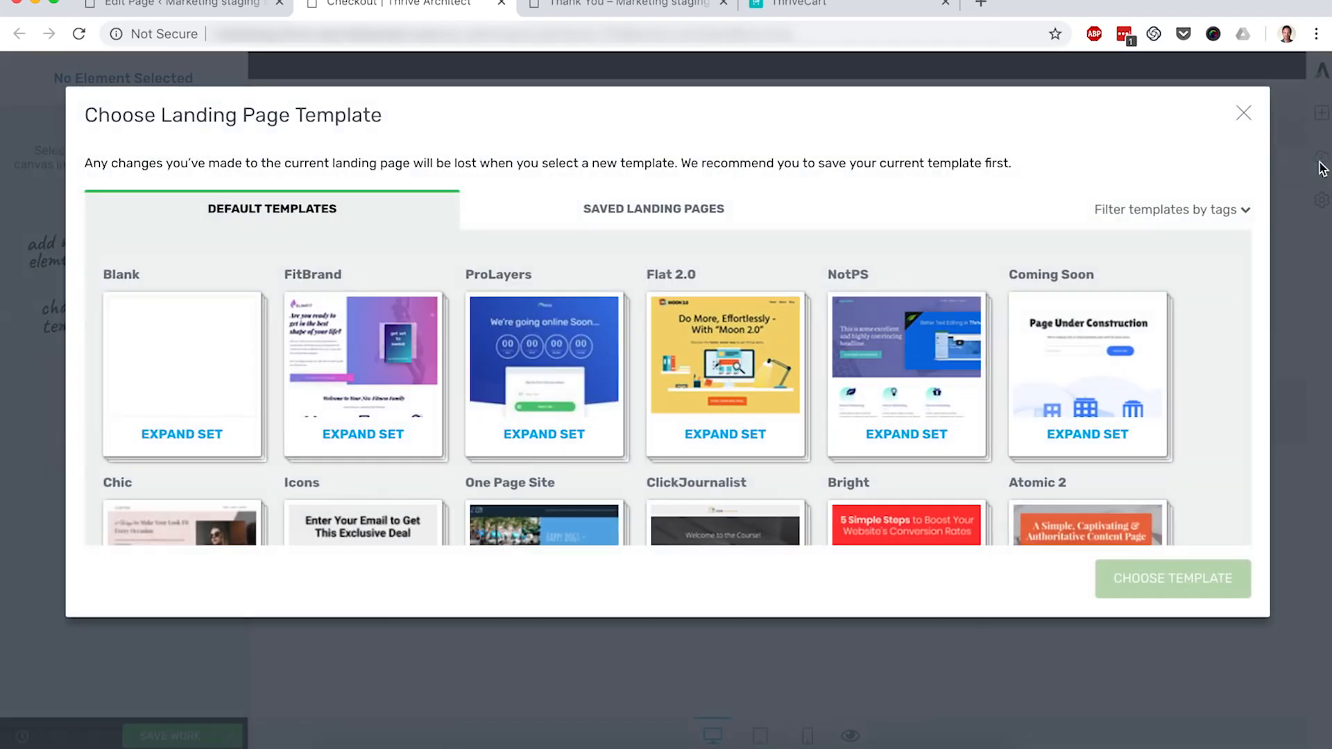
pyautogui.scroll(-9, 963, 270)
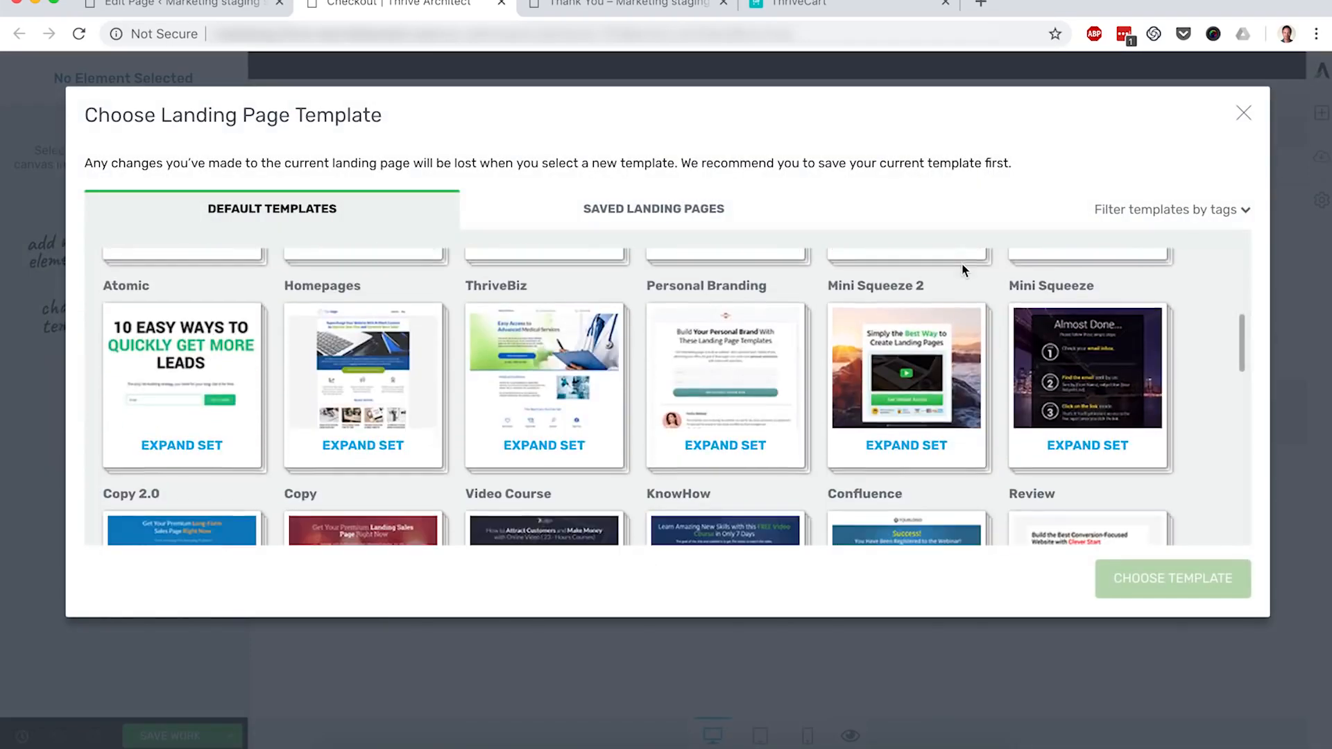
pyautogui.scroll(-2, 962, 270)
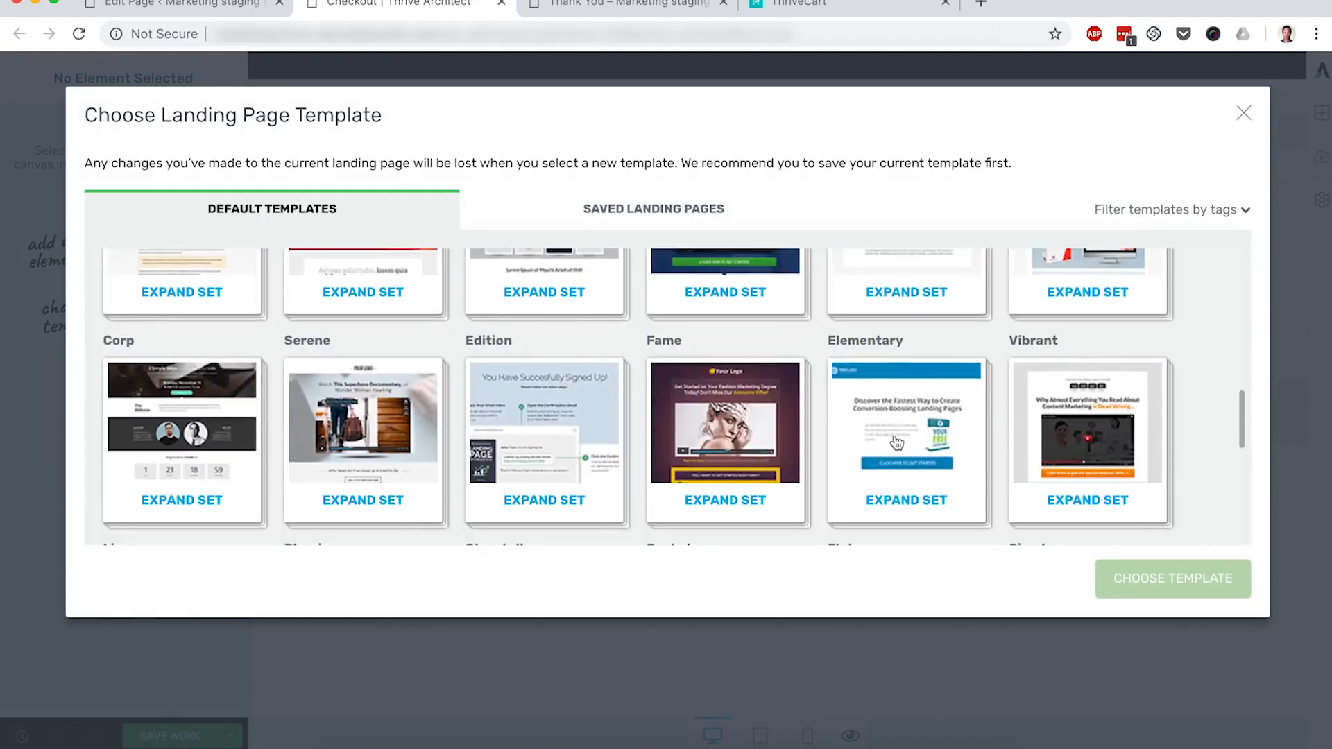
pyautogui.click(897, 444)
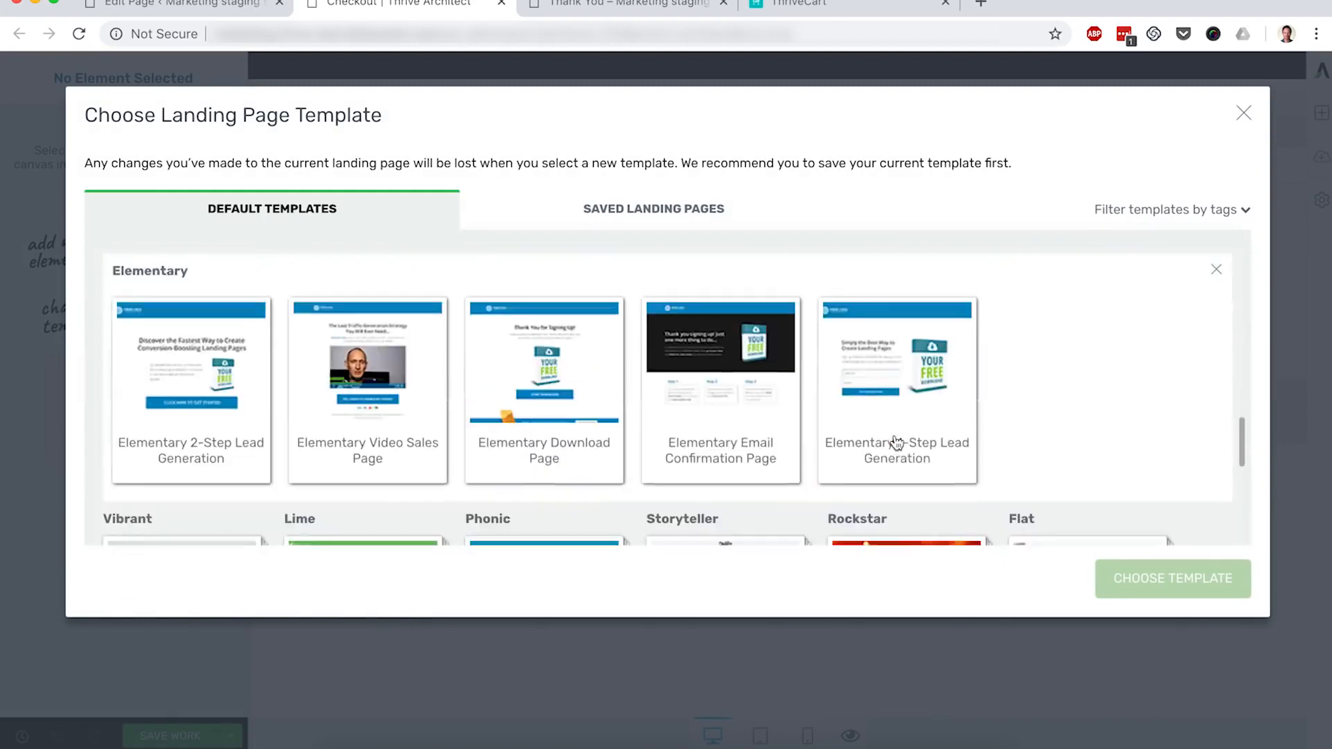
pyautogui.click(550, 392)
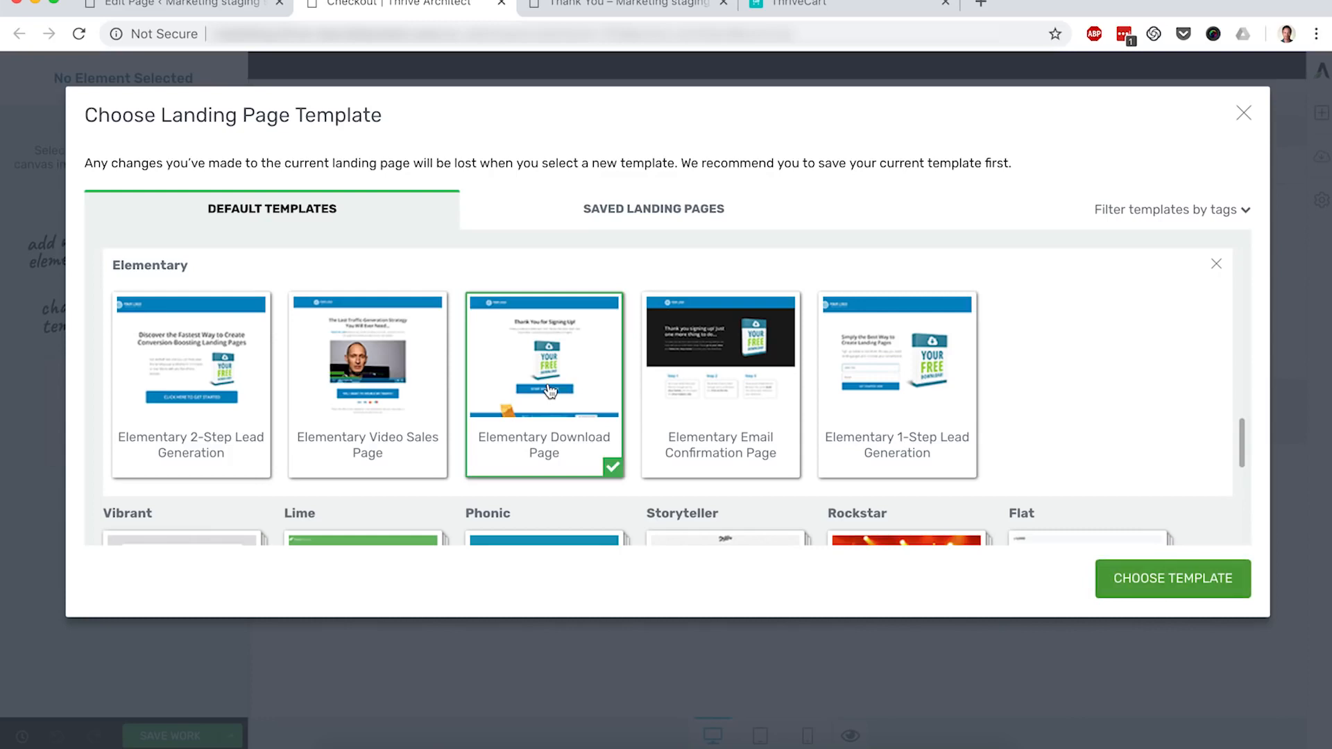
pyautogui.click(1160, 578)
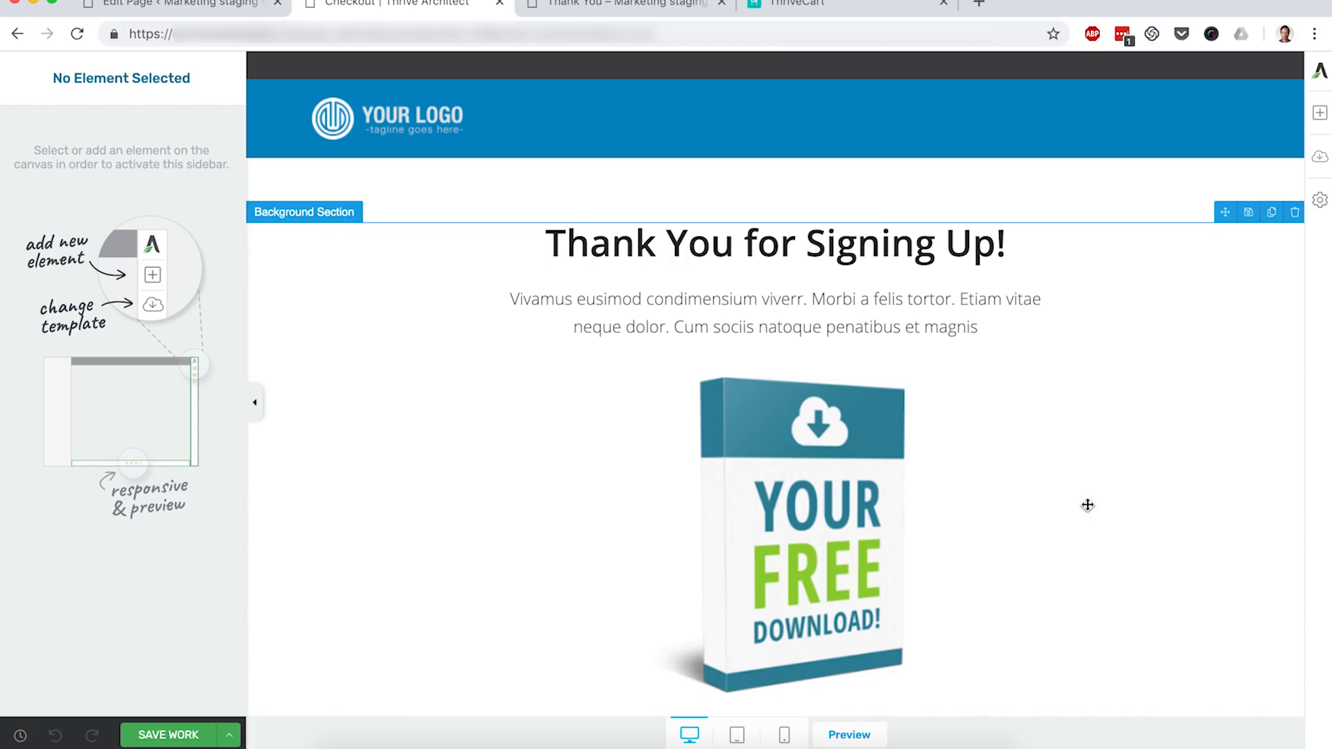
# Step: Delete the product box image, the START DOWNLOAD button and the bonus report section
pyautogui.click(833, 471)
pyautogui.scroll(-2, 834, 471)
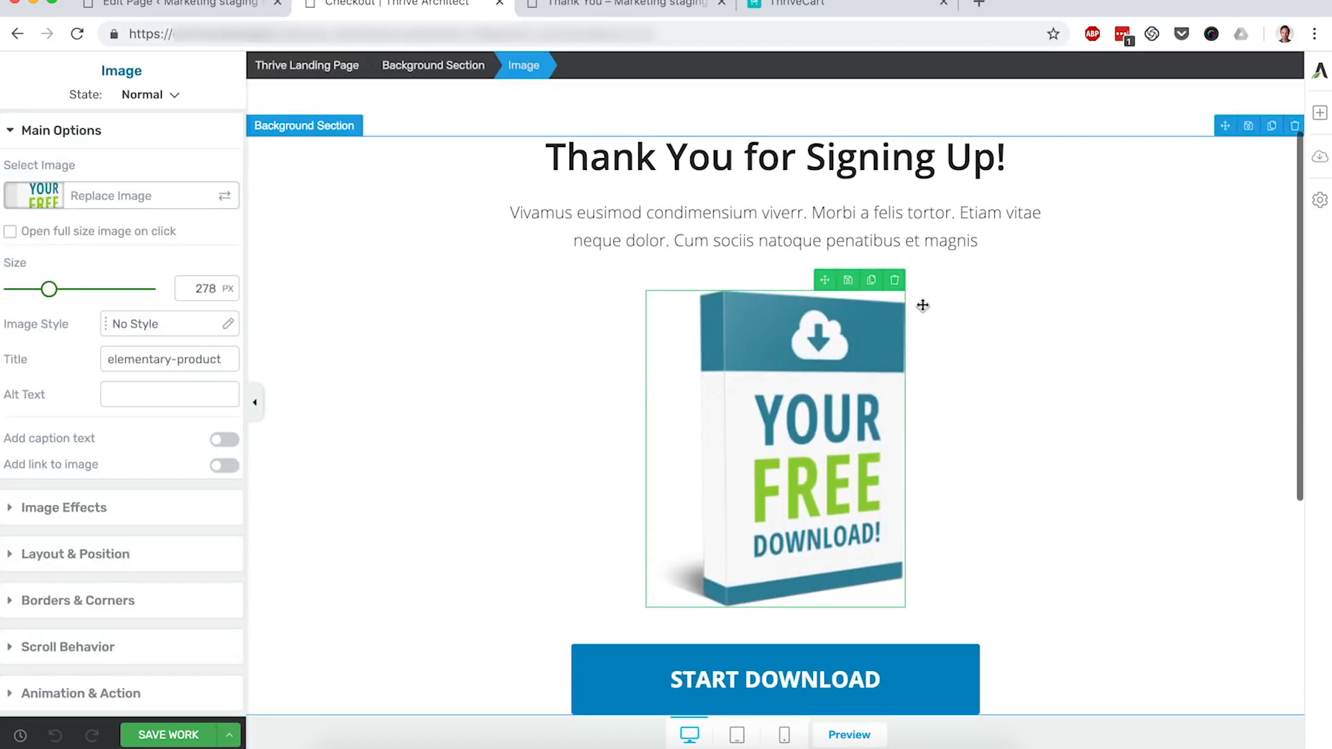
pyautogui.click(899, 282)
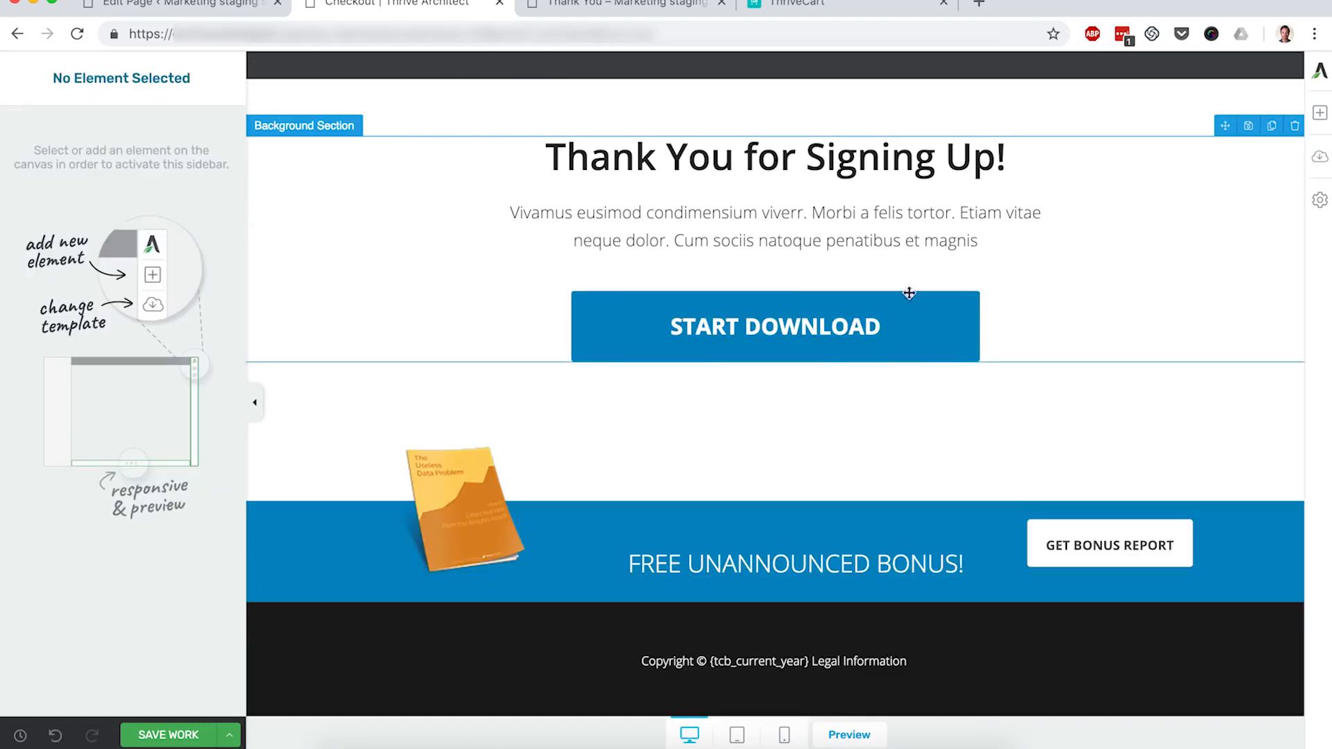
pyautogui.click(961, 304)
pyautogui.click(970, 280)
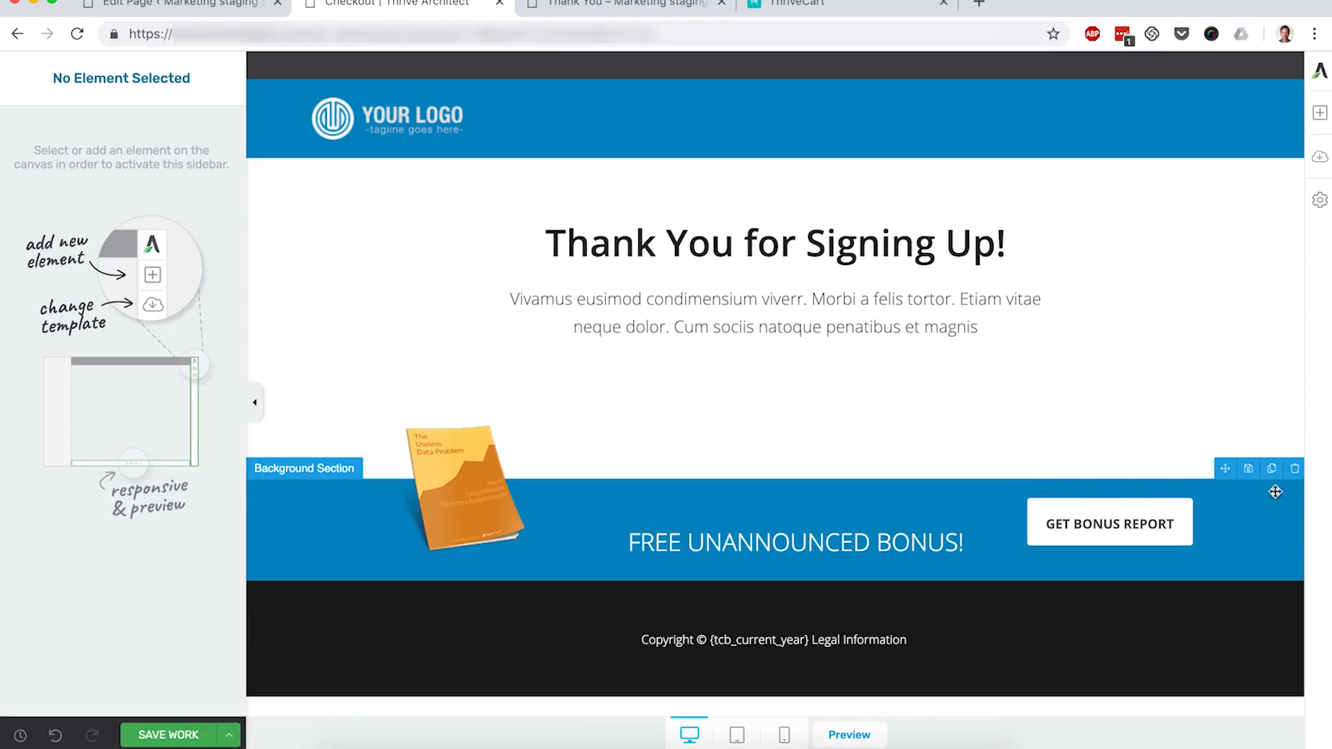
pyautogui.click(1294, 470)
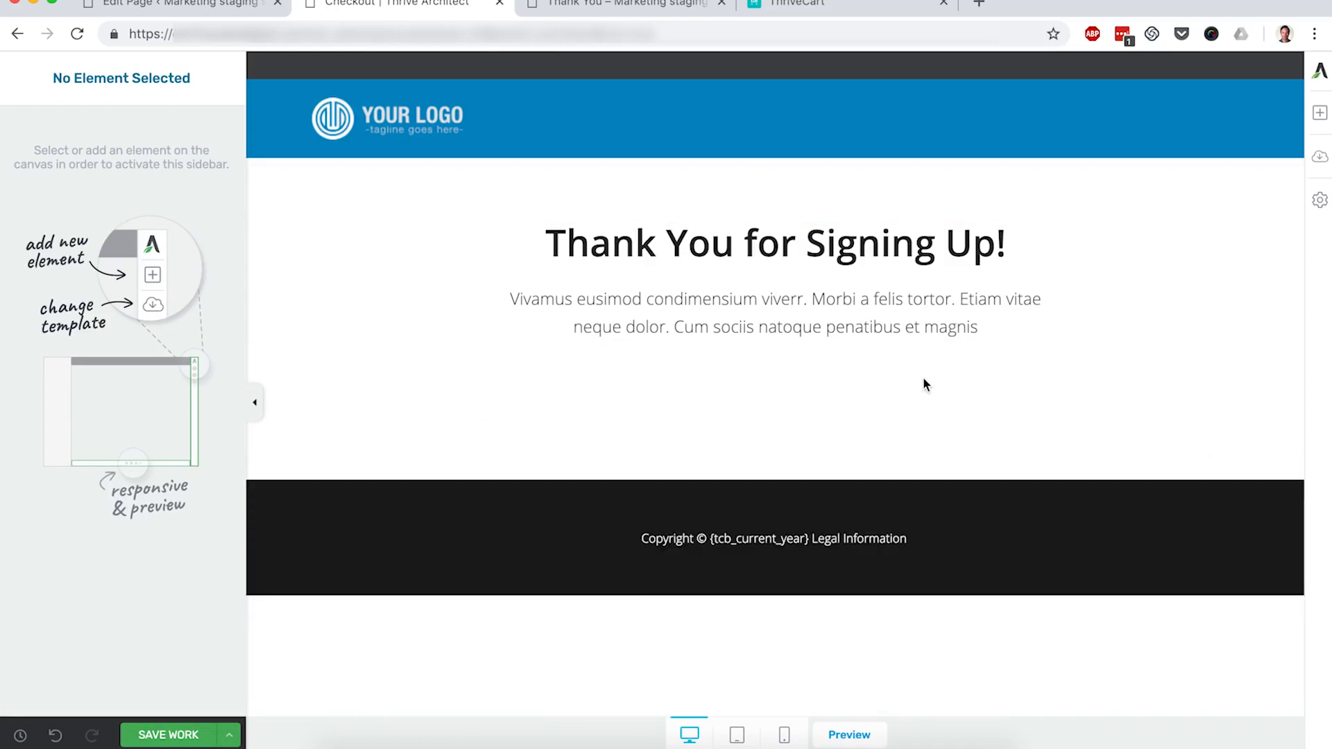
# Step: Retitle the page 'Enter Your Information Below' with subtitle 'You are less than 30 seconds from starting the Photoshop Course.'
pyautogui.tripleClick(748, 249)
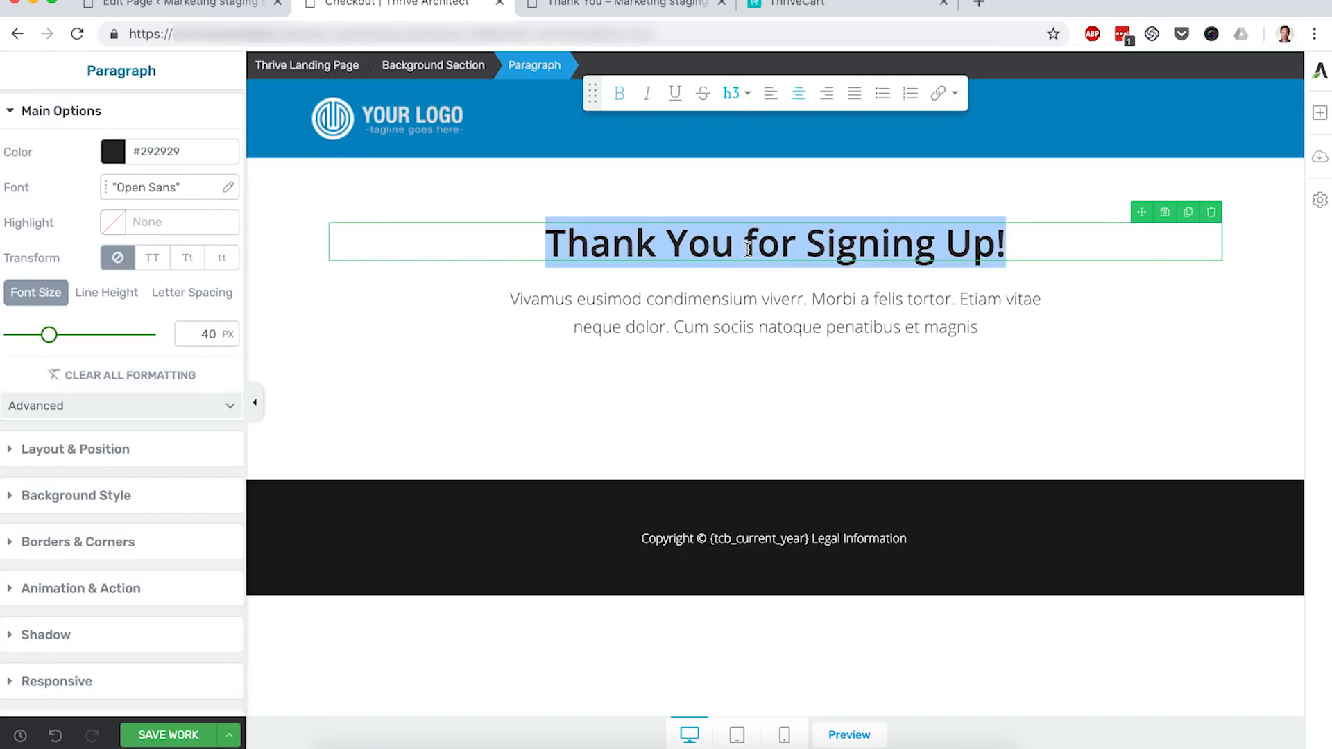
pyautogui.write('Enter Your ')
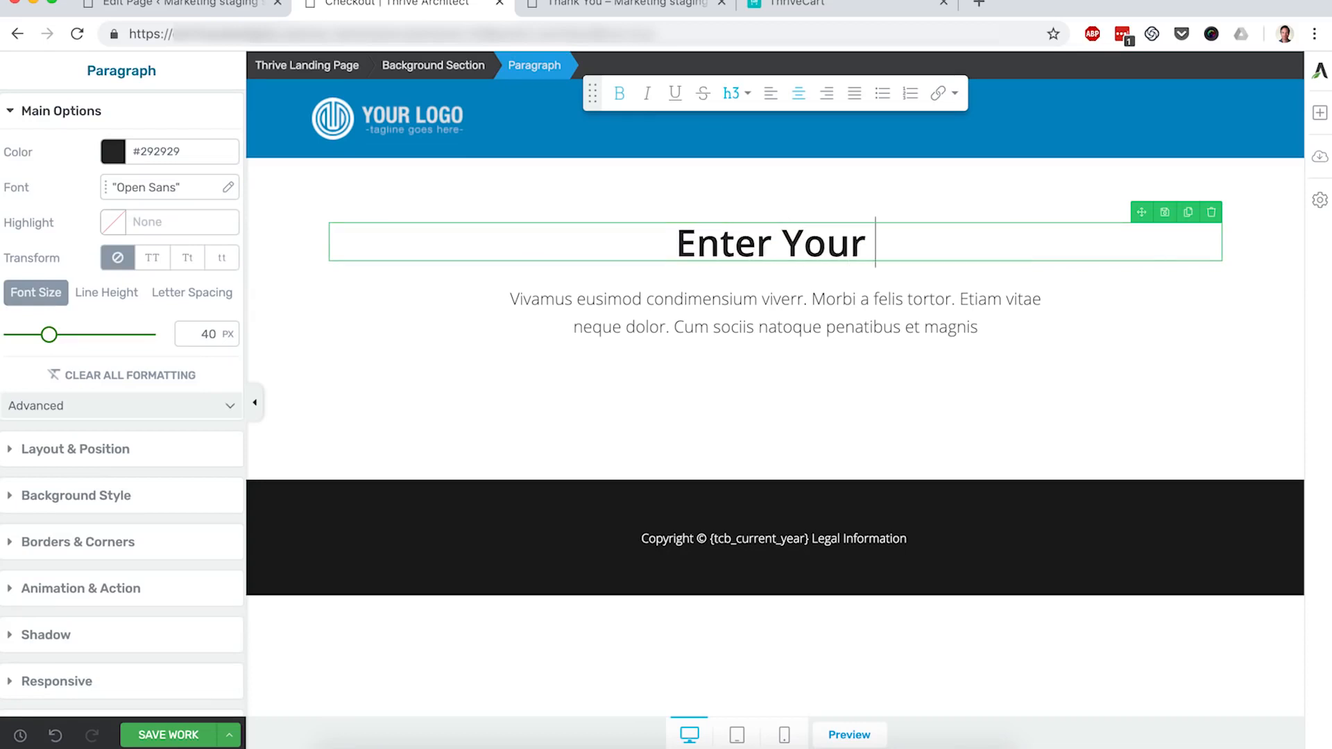
pyautogui.write('Information Below')
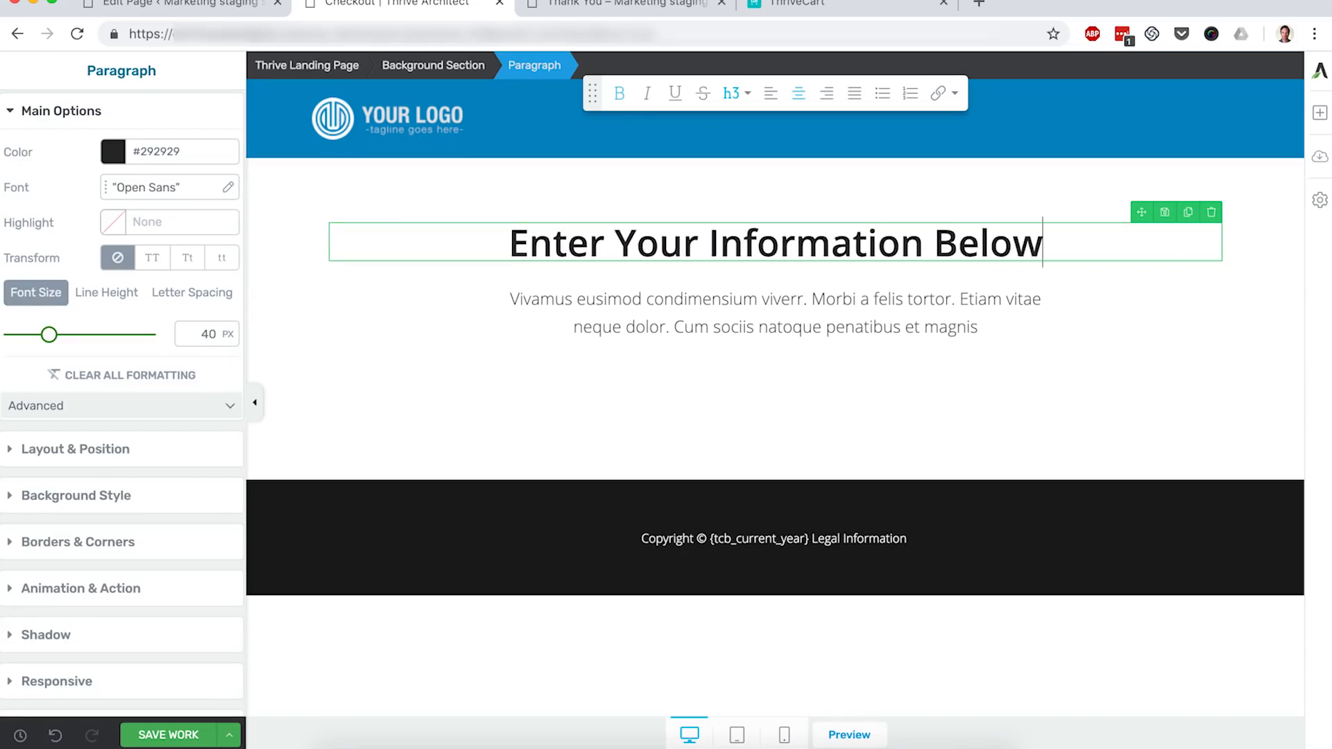
pyautogui.tripleClick(767, 309)
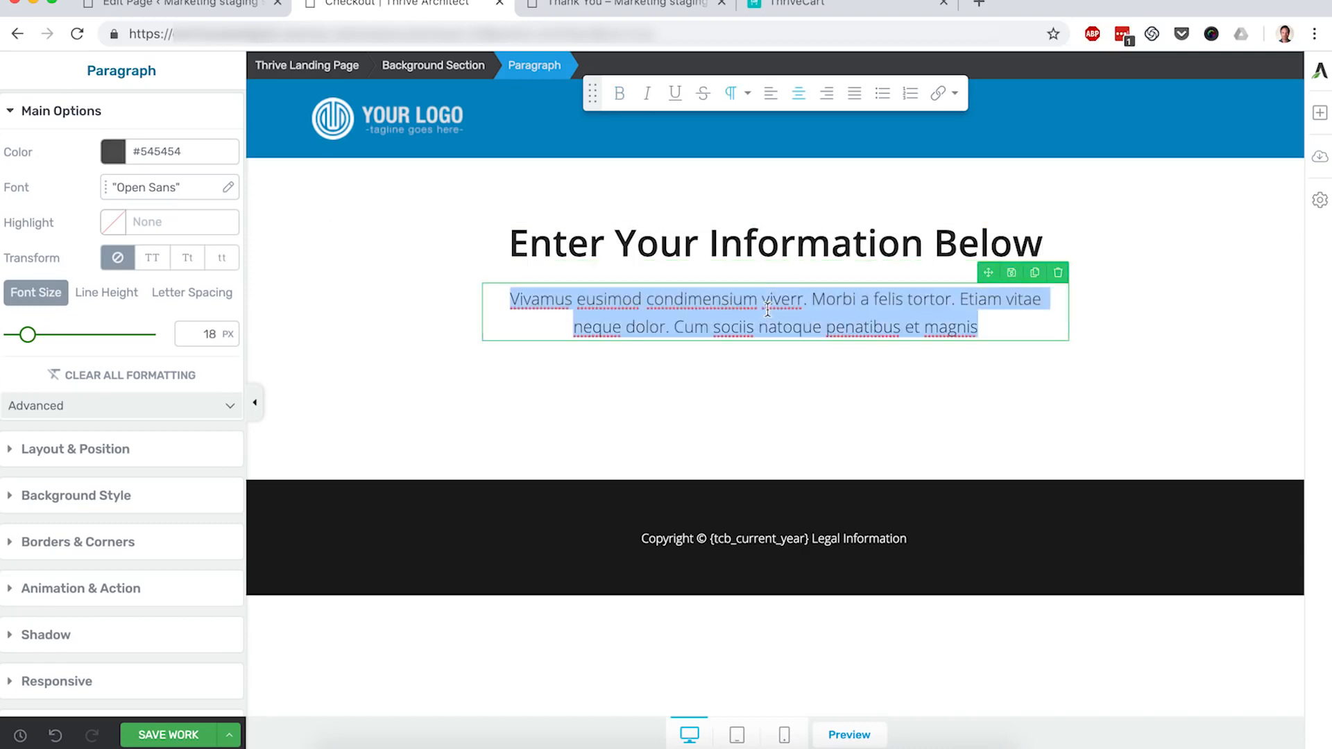
pyautogui.write('You are')
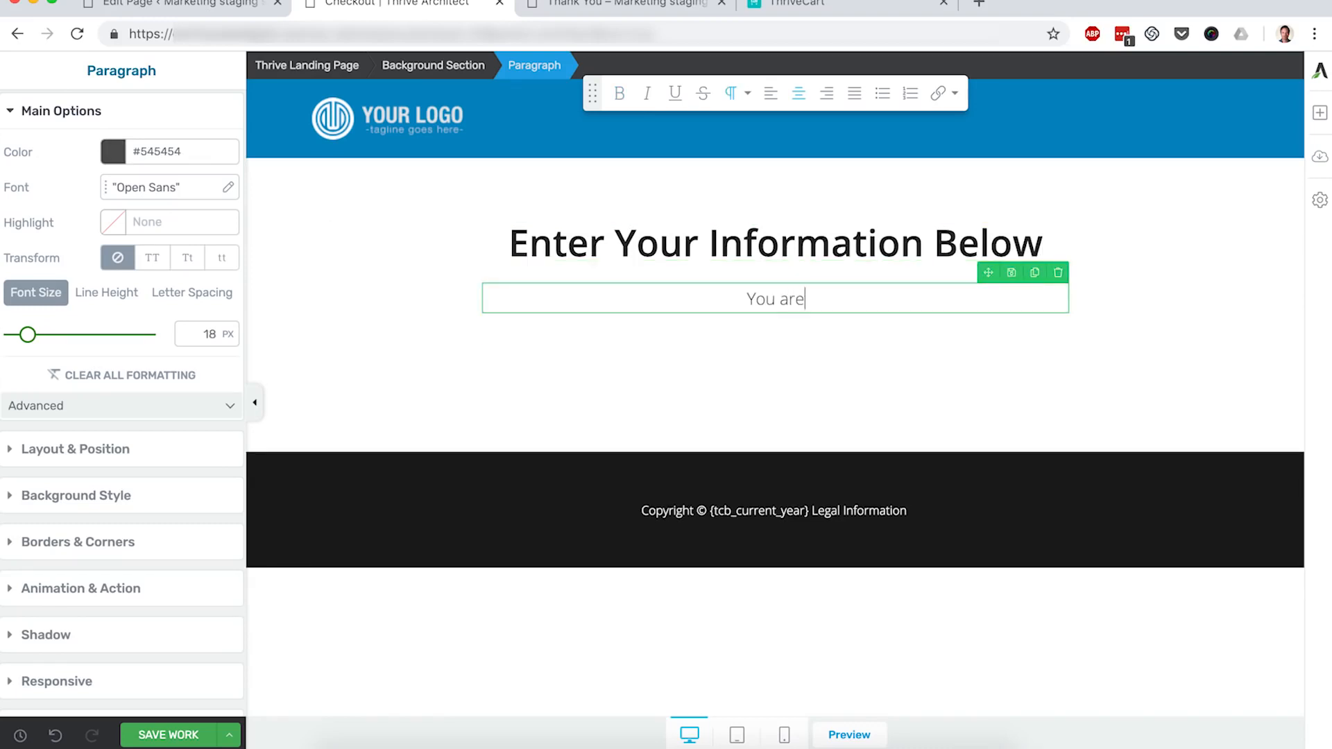
pyautogui.write(' less than 30 seconds')
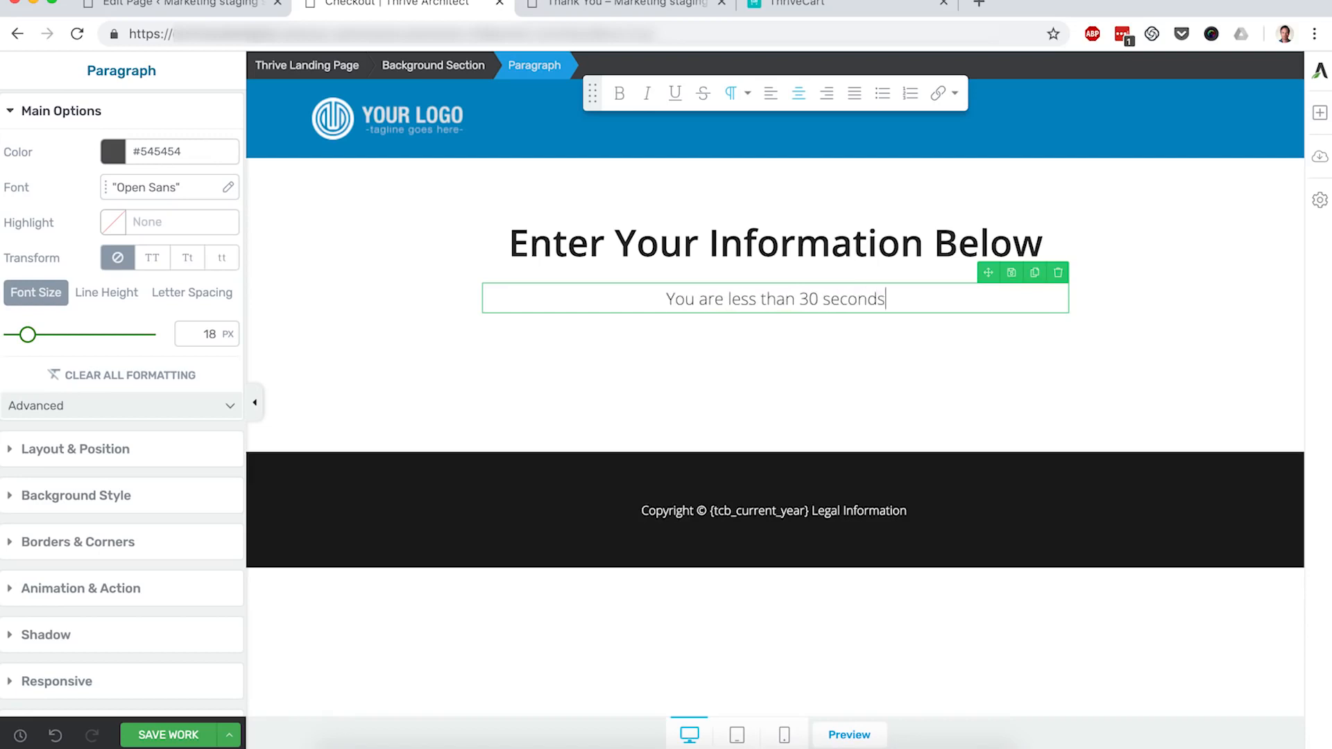
pyautogui.write(' from starting the P')
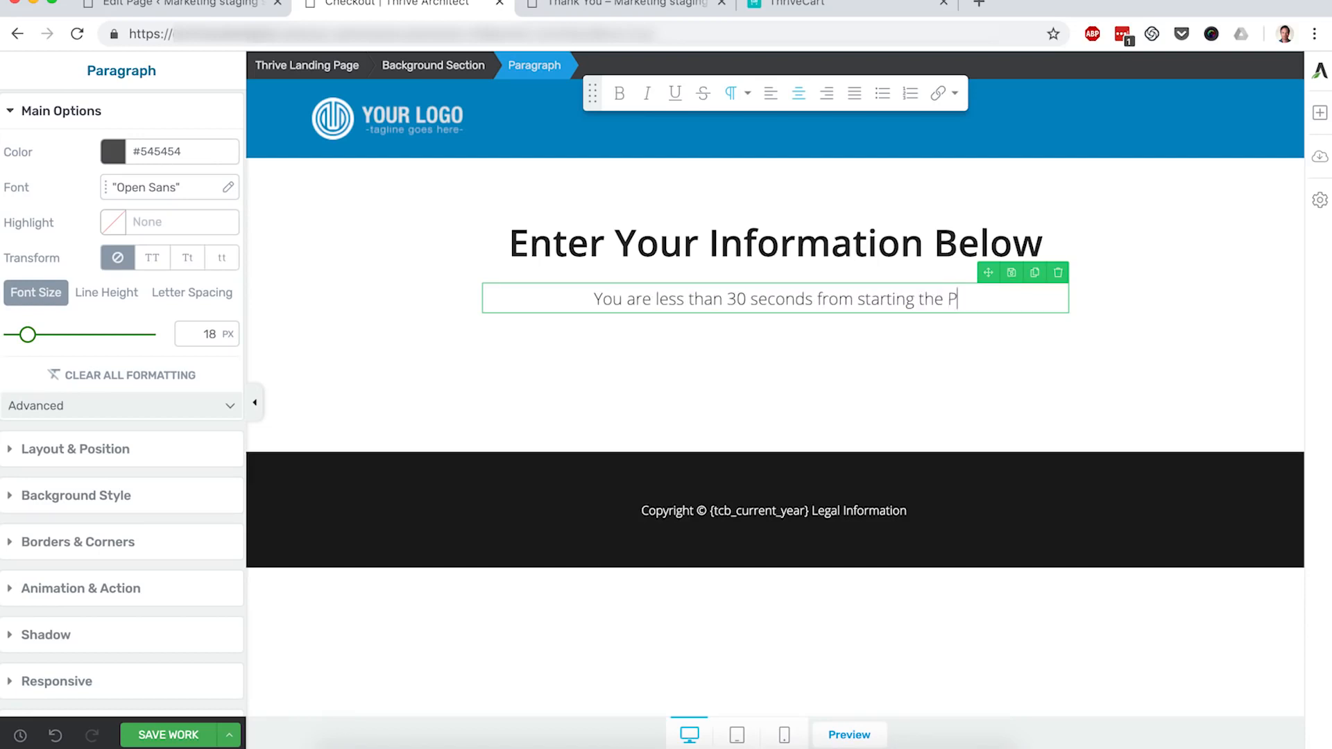
pyautogui.write('hotoshop Course.')
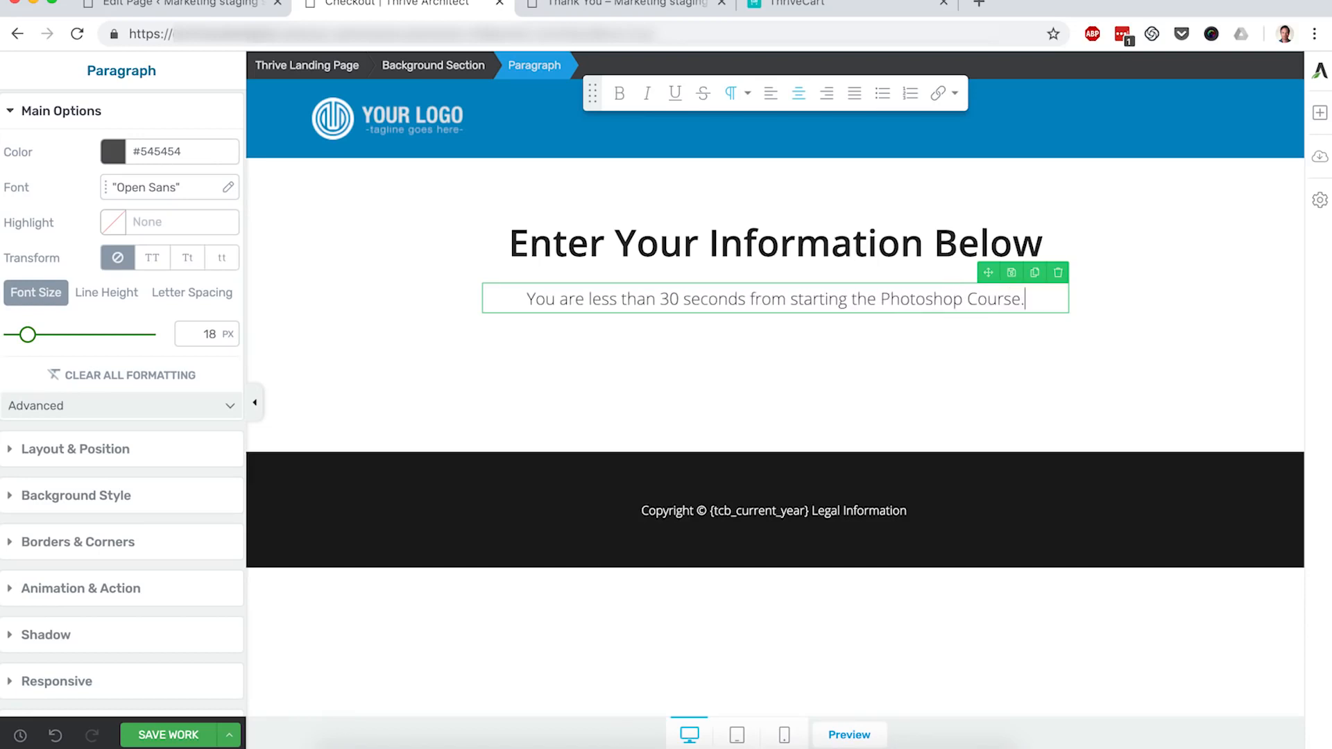
pyautogui.press('Escape')
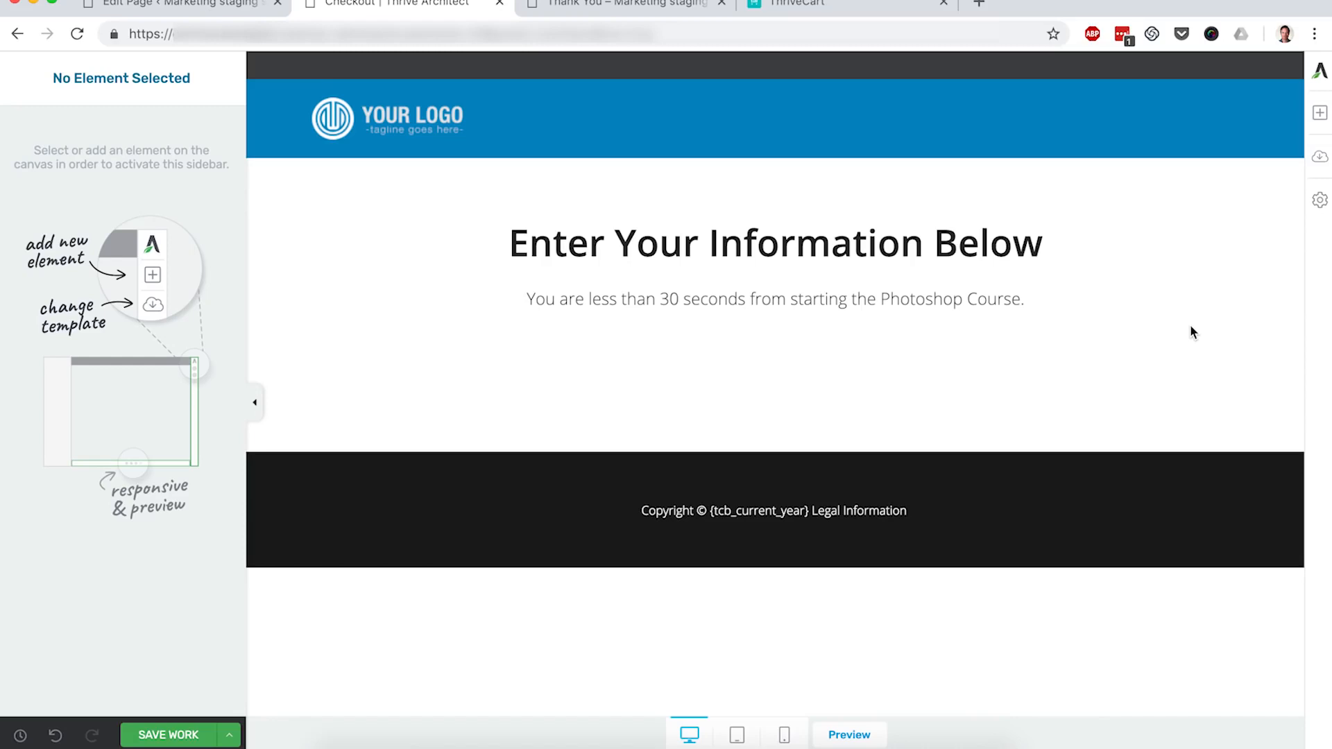
pyautogui.click(834, 13)
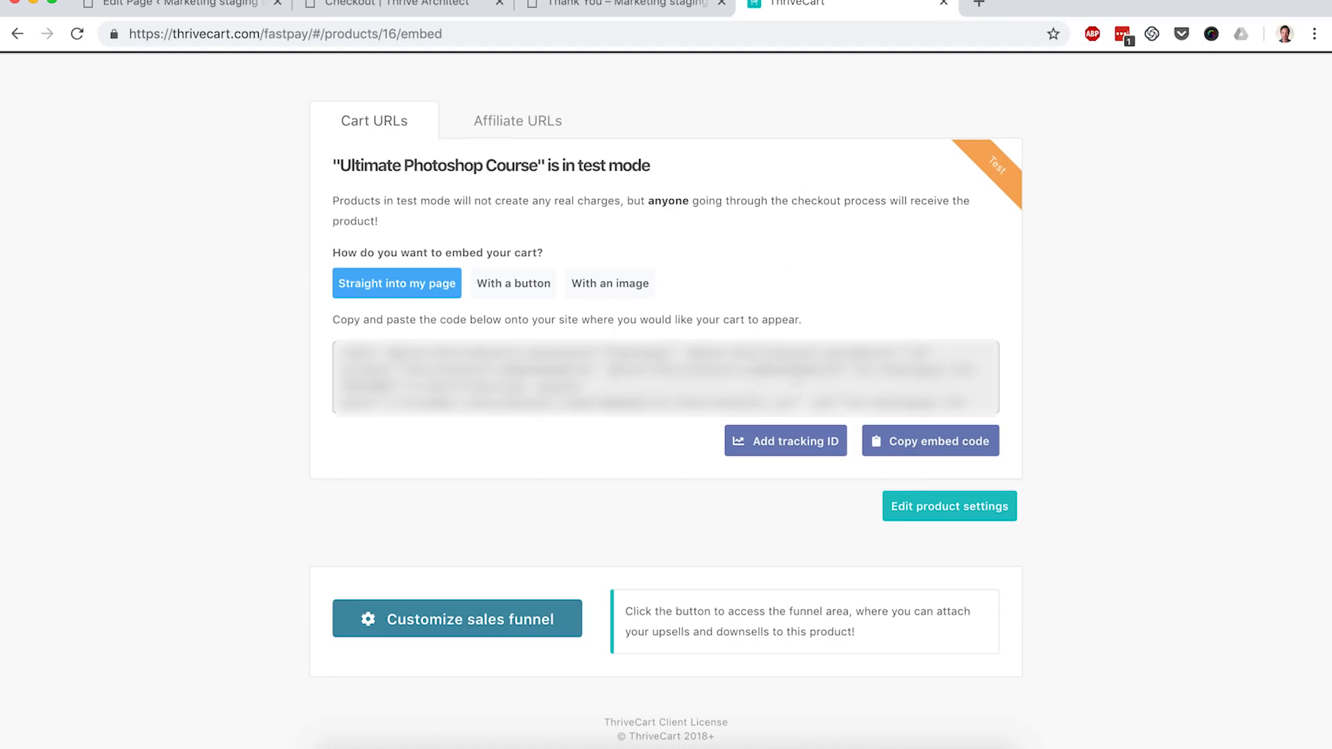
# Step: Copy the 'Straight into my page' embed code and return to the Checkout page editor
pyautogui.click(902, 443)
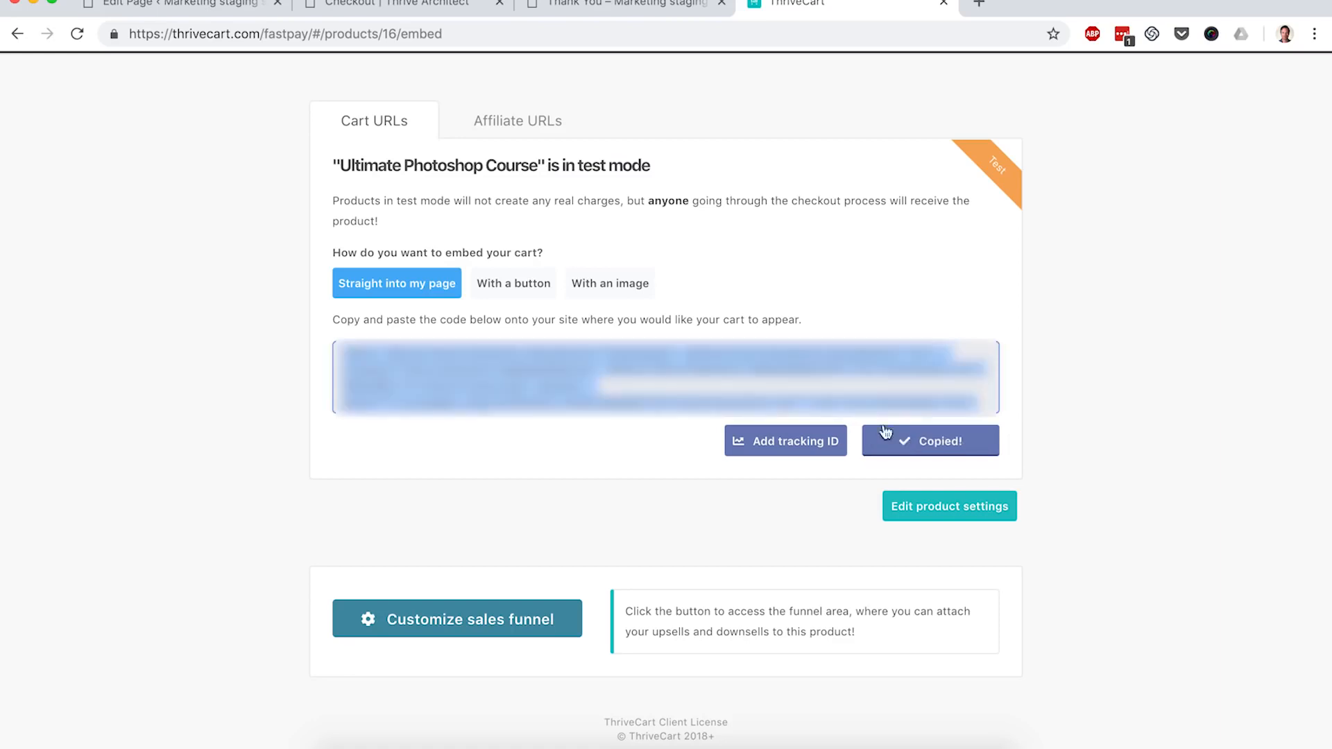
pyautogui.click(426, 4)
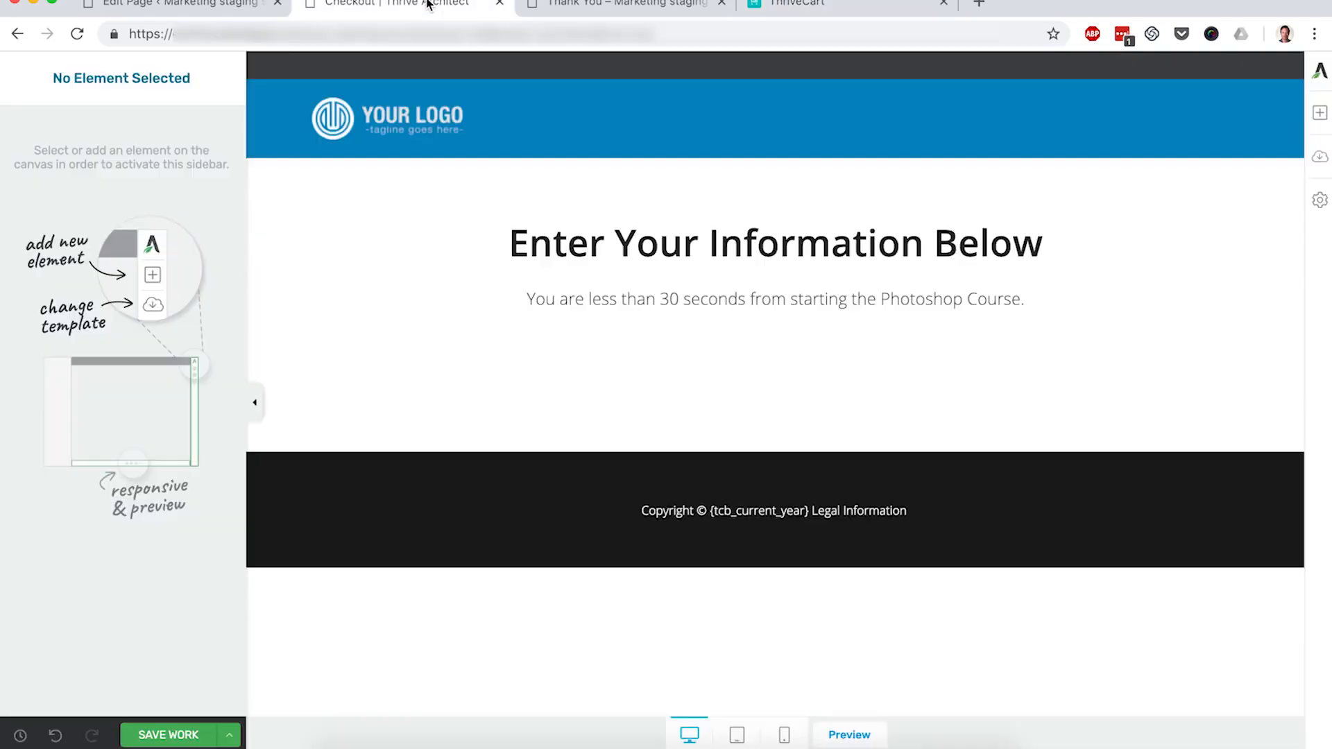
pyautogui.click(1318, 115)
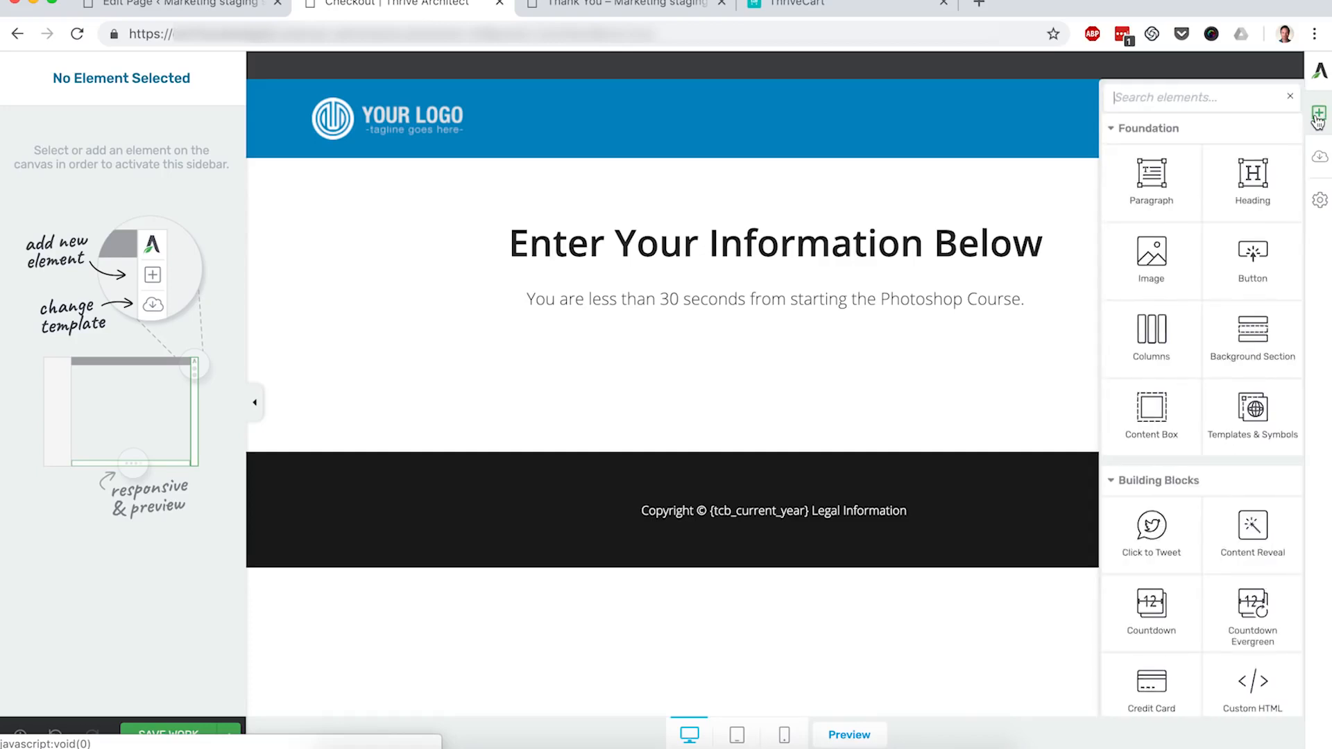
pyautogui.write('html')
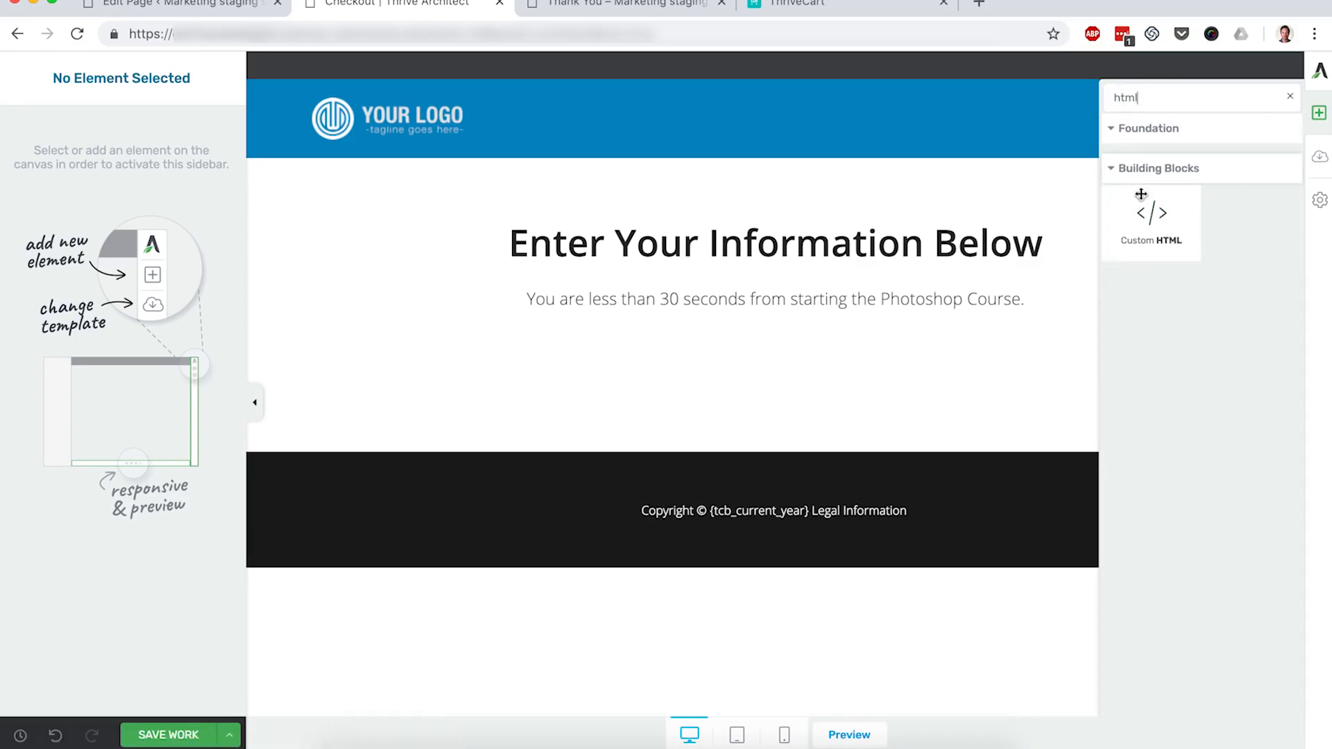
pyautogui.moveTo(1145, 236); pyautogui.dragTo(855, 324)
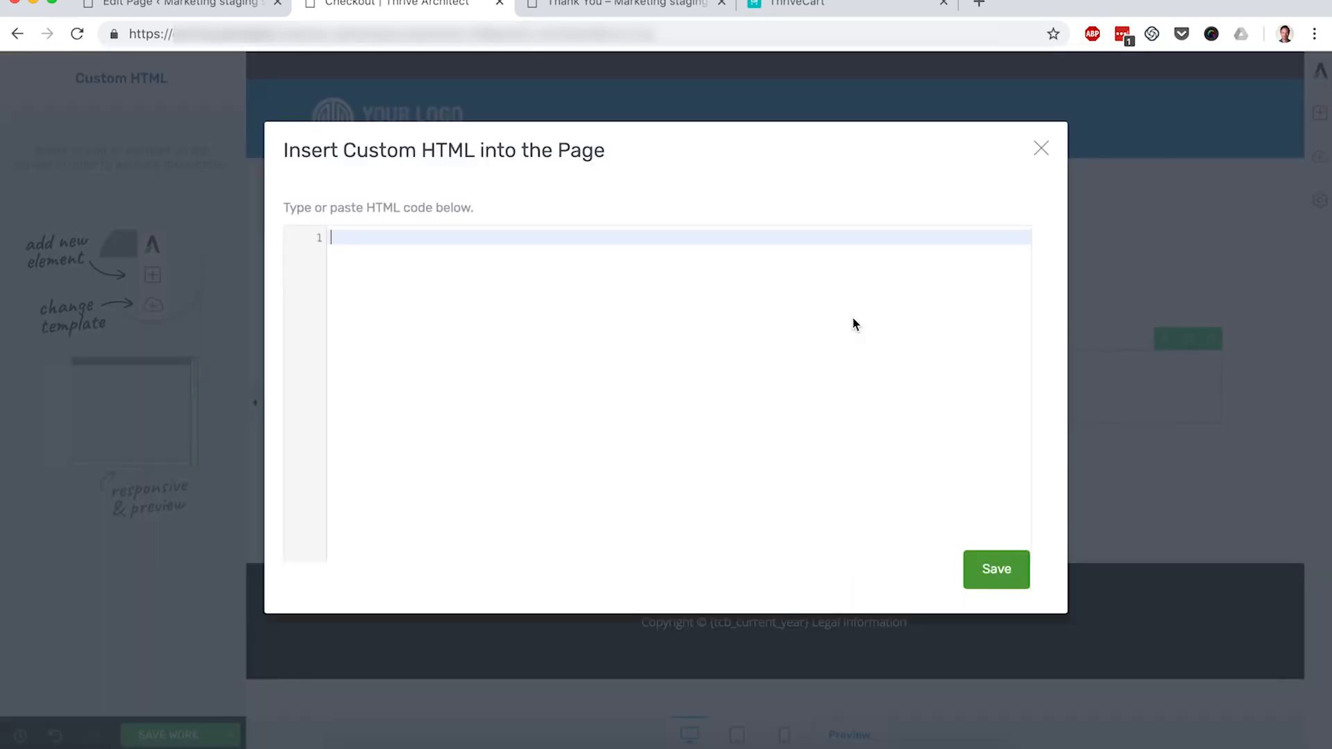
pyautogui.press('cmd+v')
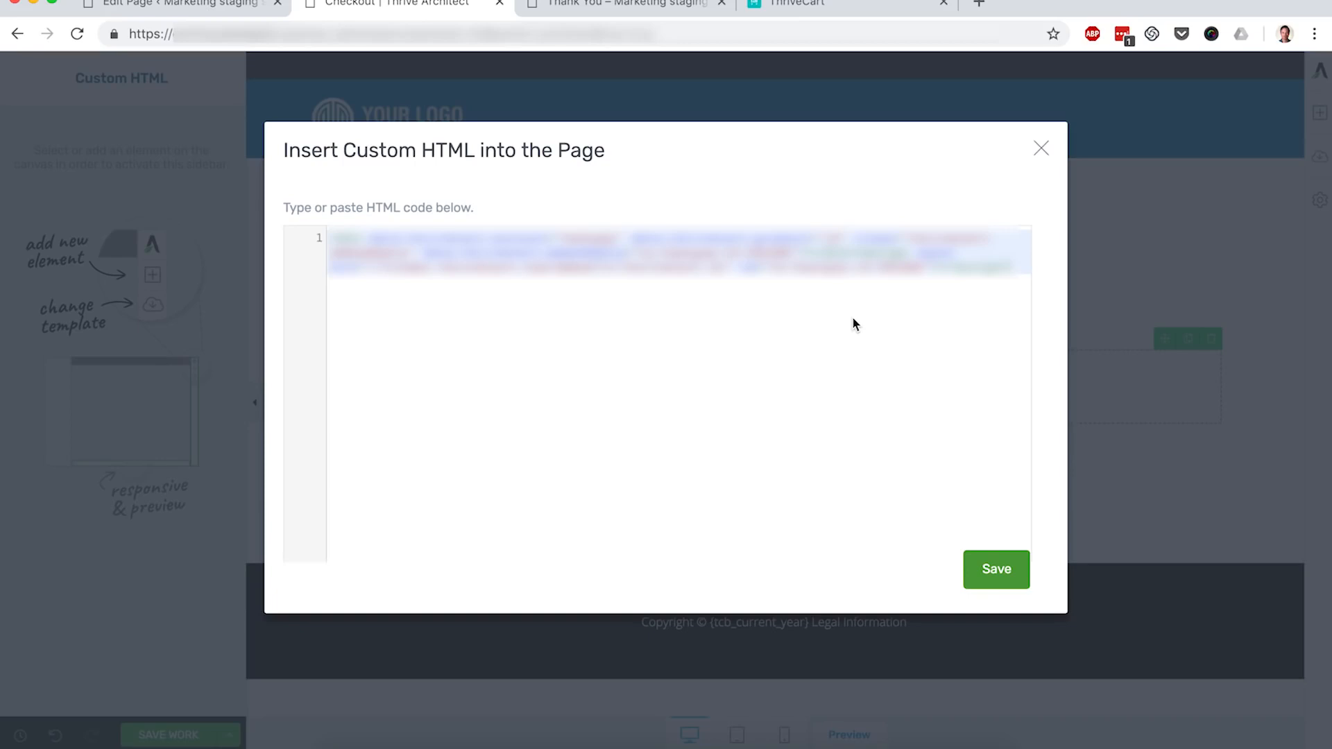
pyautogui.click(991, 569)
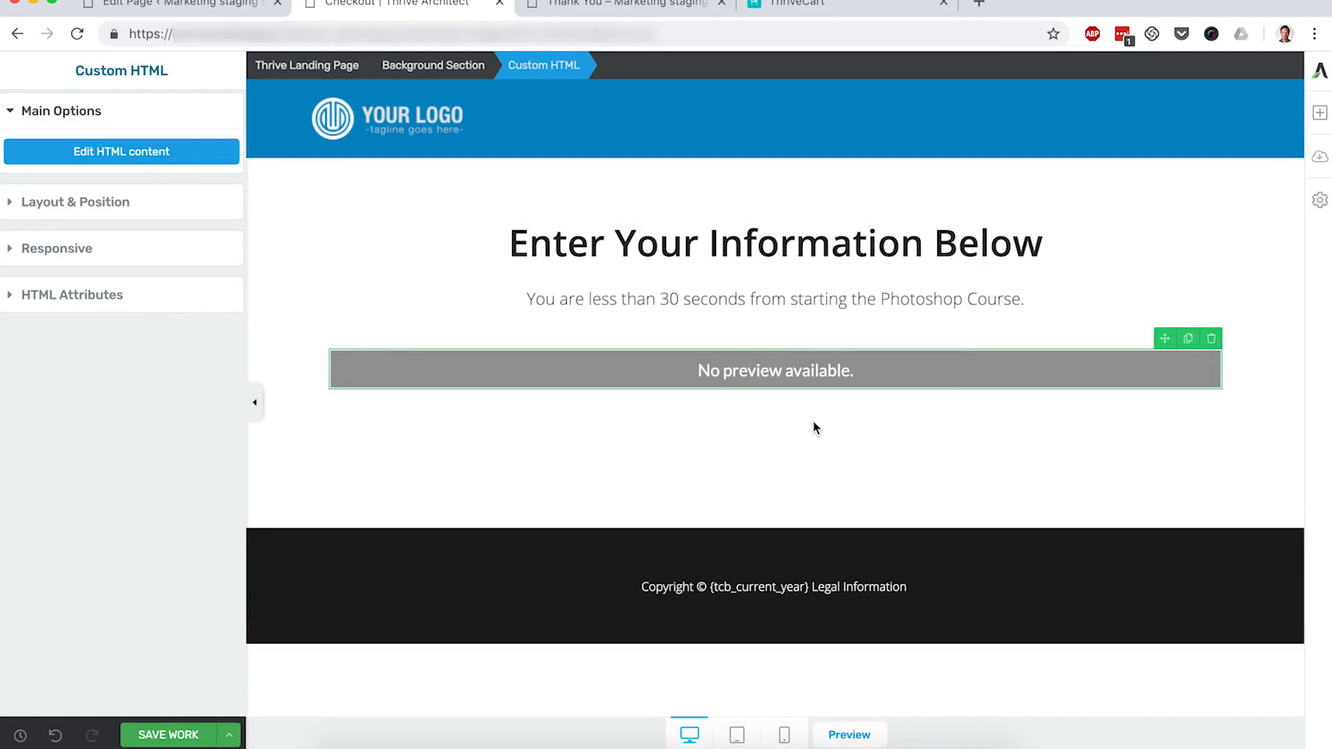
pyautogui.click(1212, 339)
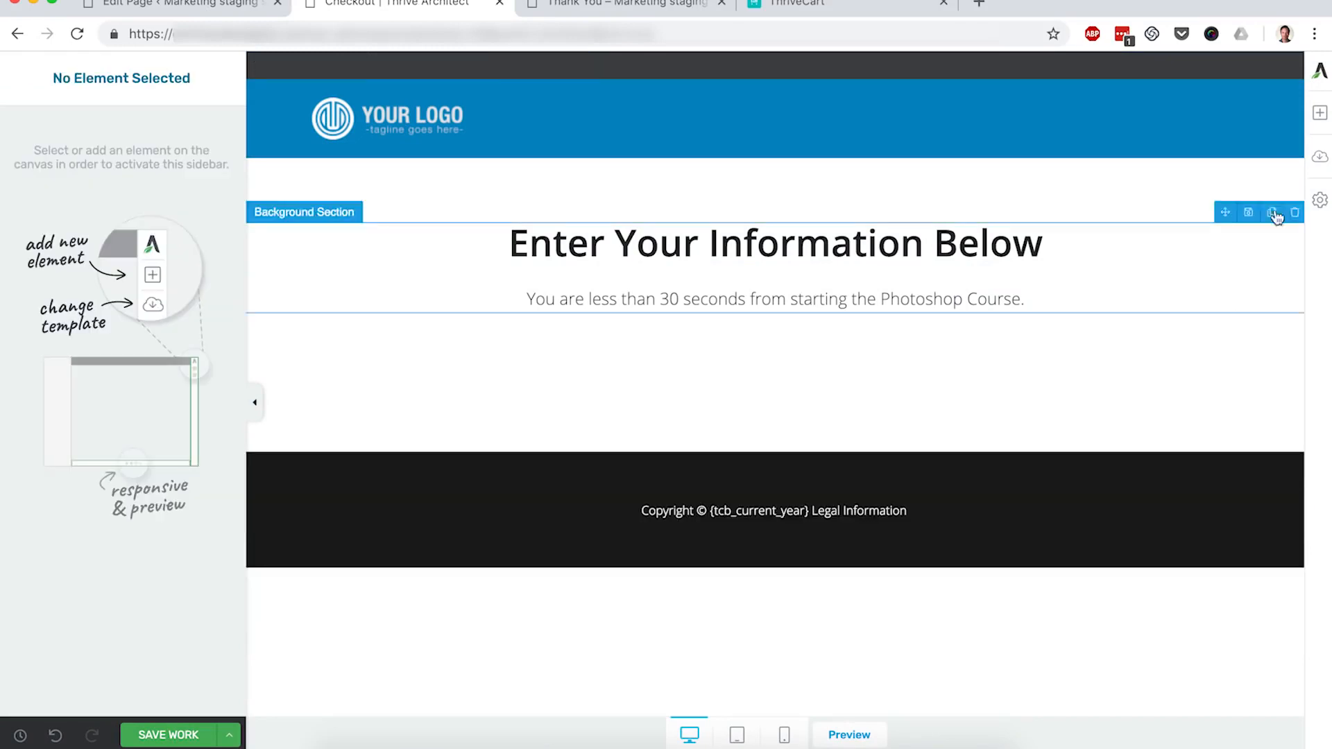
# Step: Add a WordPress Content element below the subtitle, paste the ThriveCart embed code, and save the page
pyautogui.click(1319, 114)
pyautogui.write('wordpress')
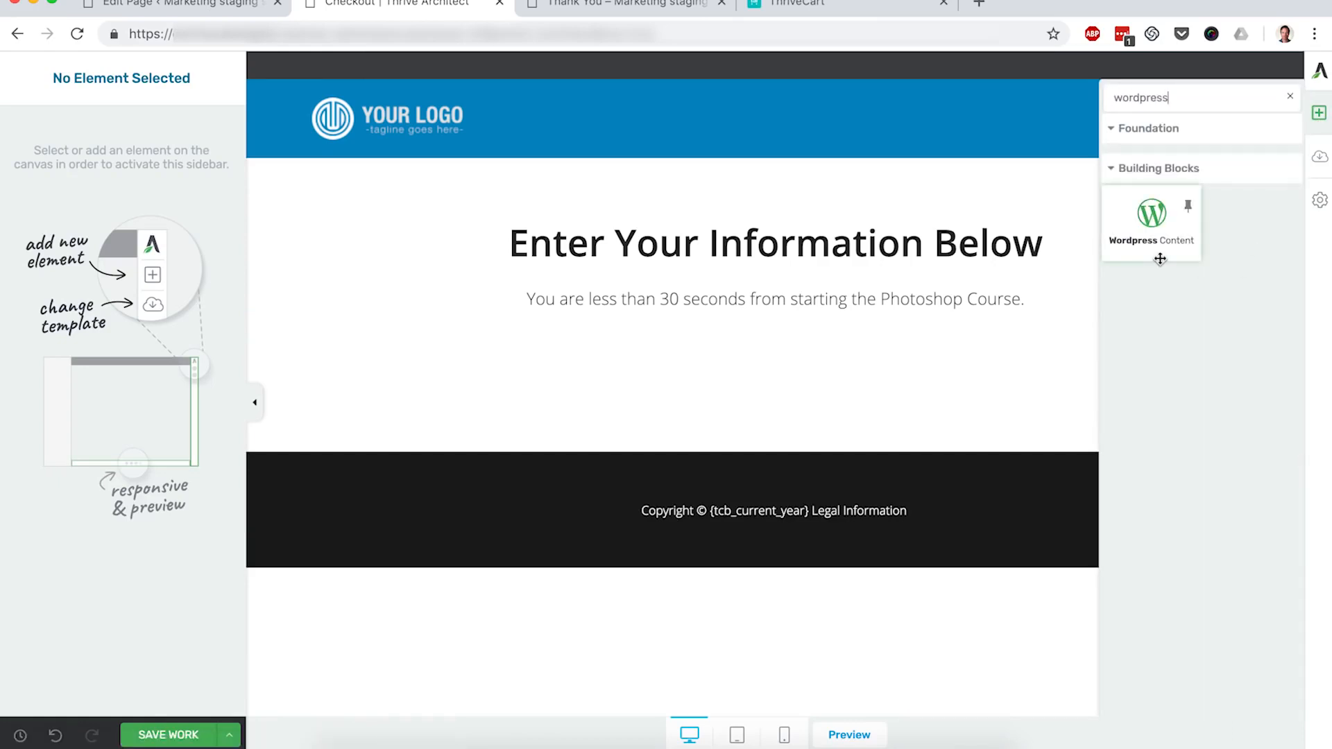
pyautogui.moveTo(1152, 235); pyautogui.dragTo(858, 312)
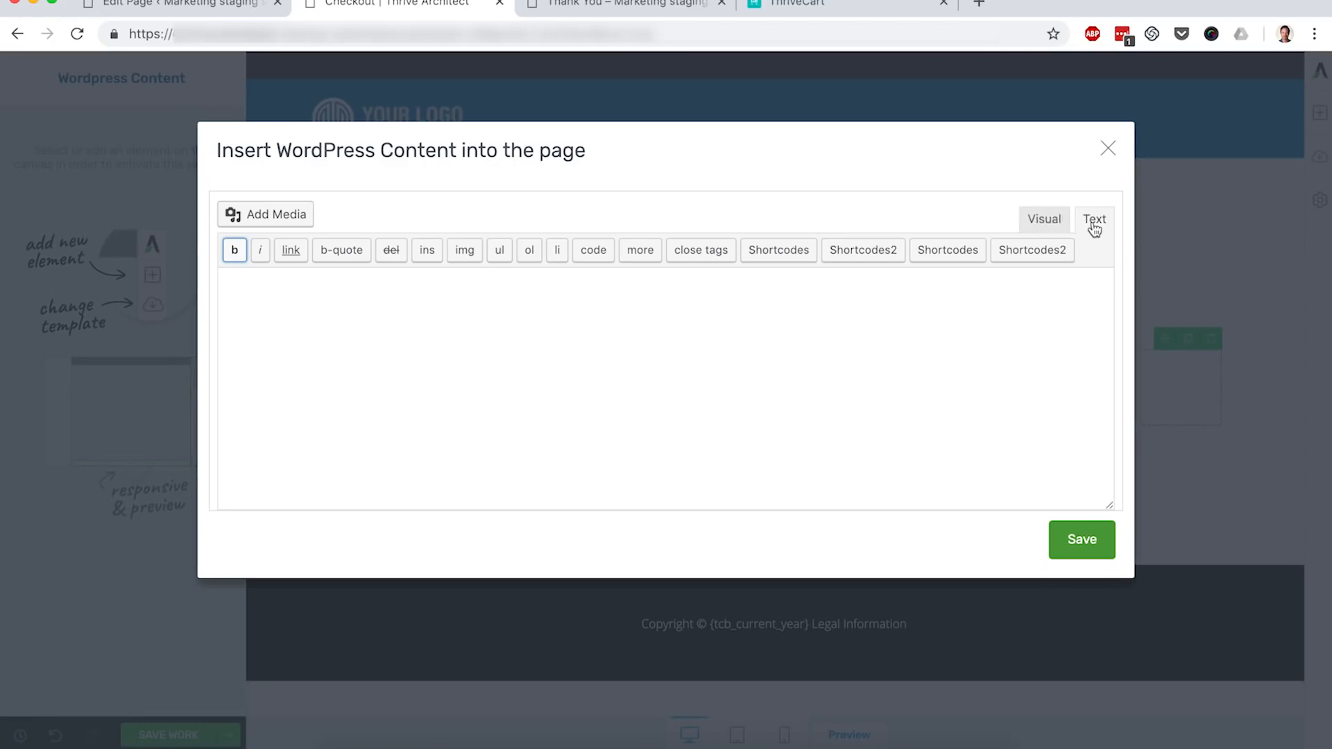
pyautogui.click(661, 340)
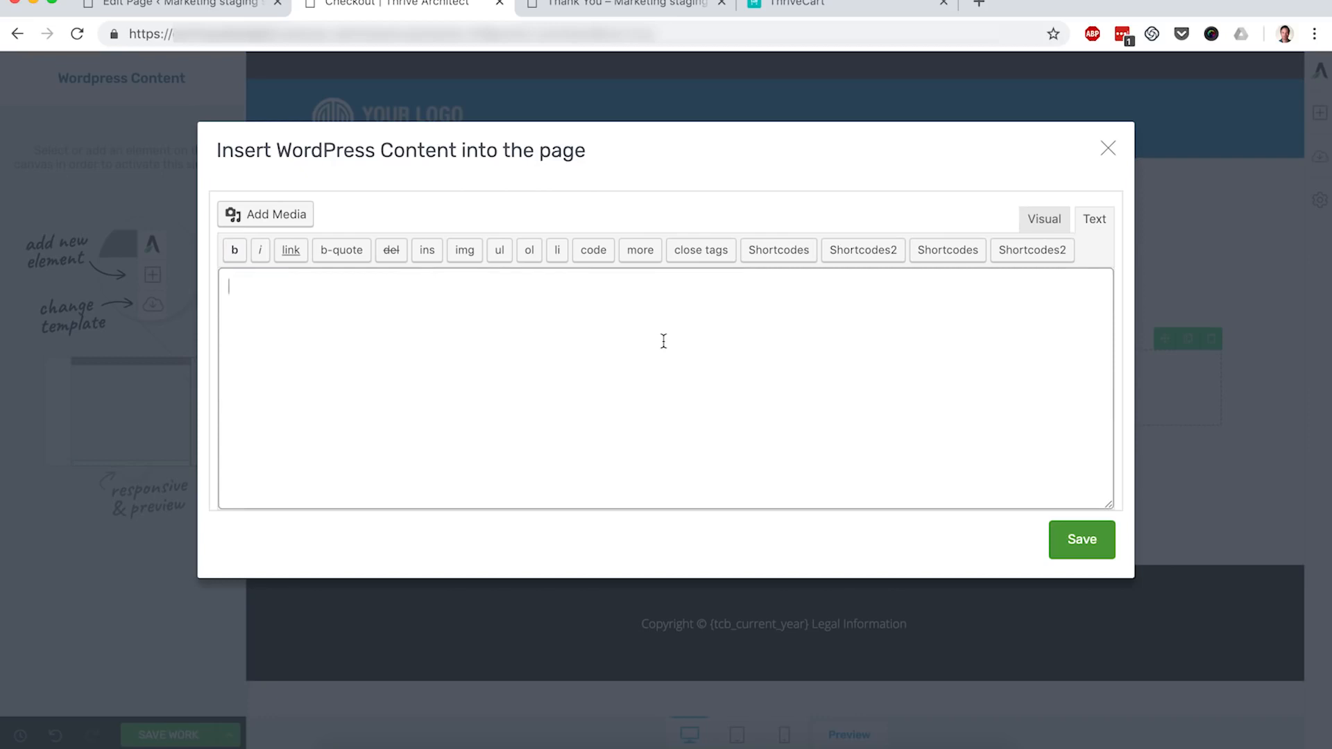
pyautogui.press('super+v')
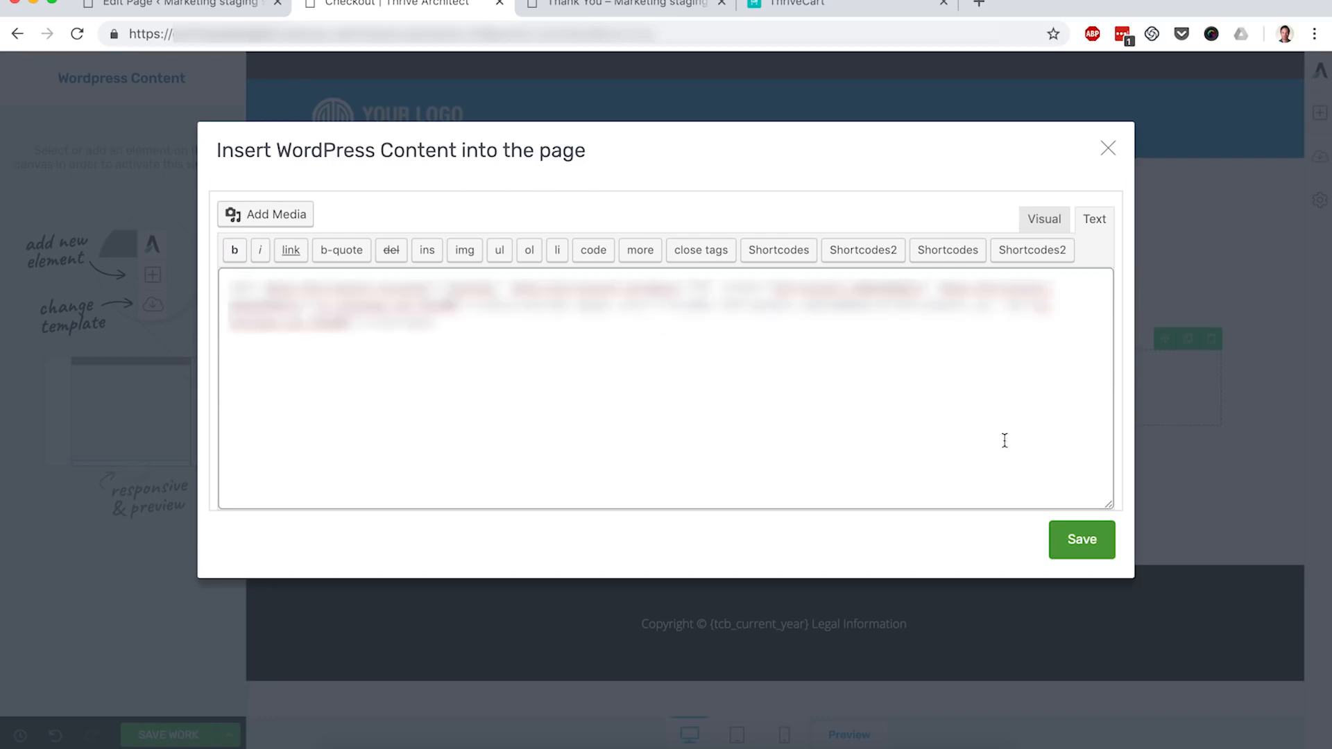
pyautogui.click(1077, 540)
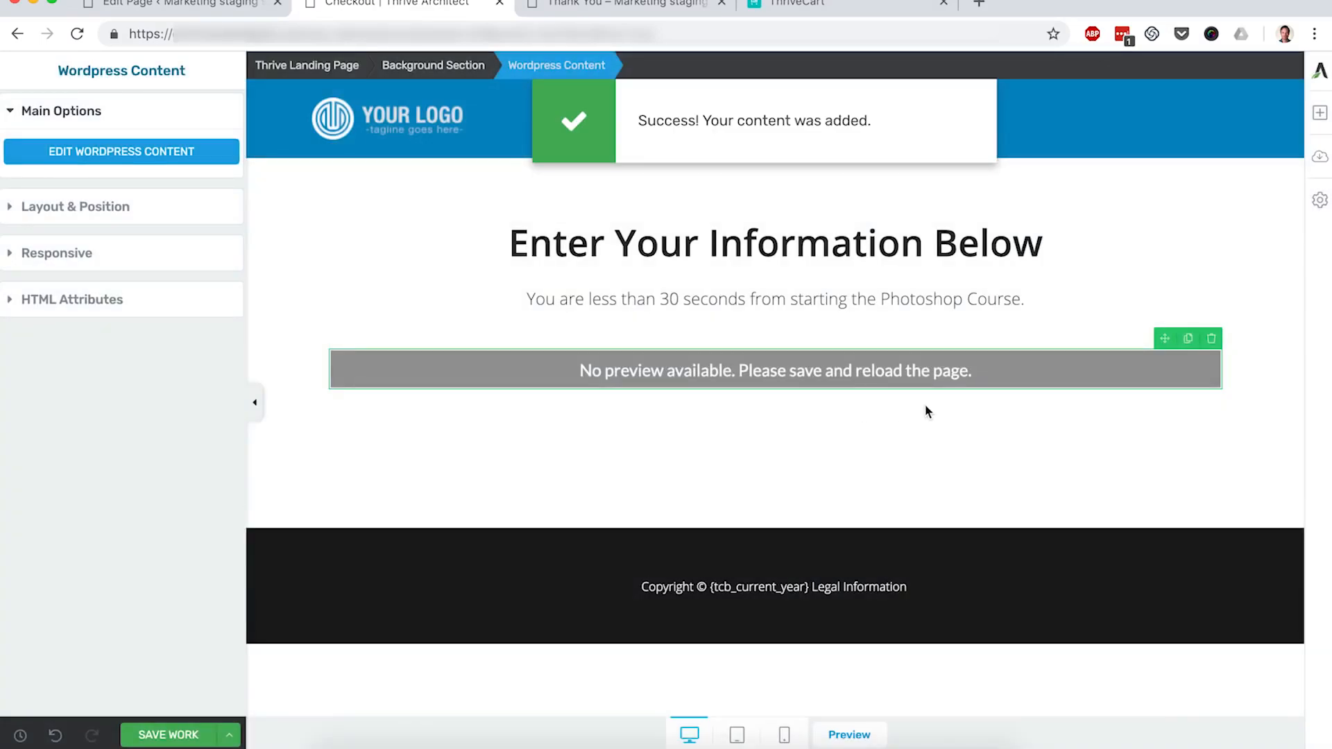
pyautogui.click(184, 741)
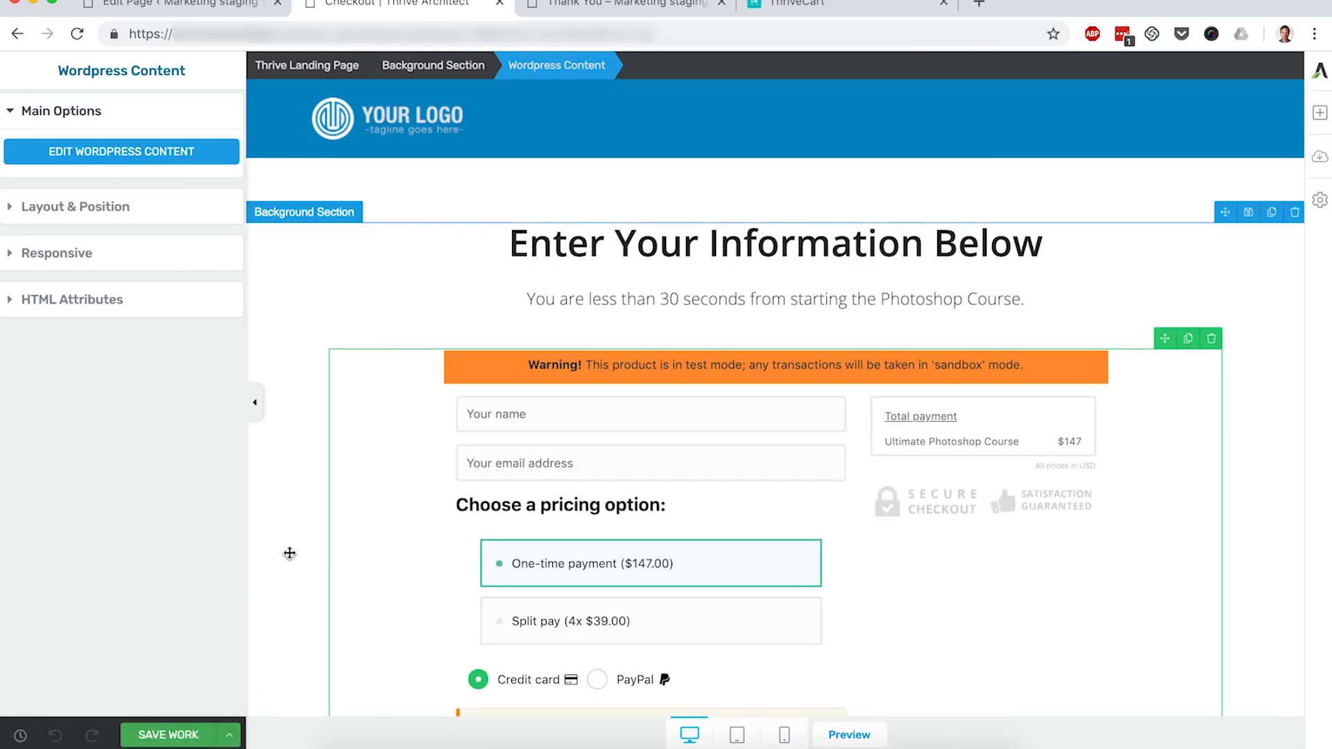
pyautogui.scroll(-4, 289, 553)
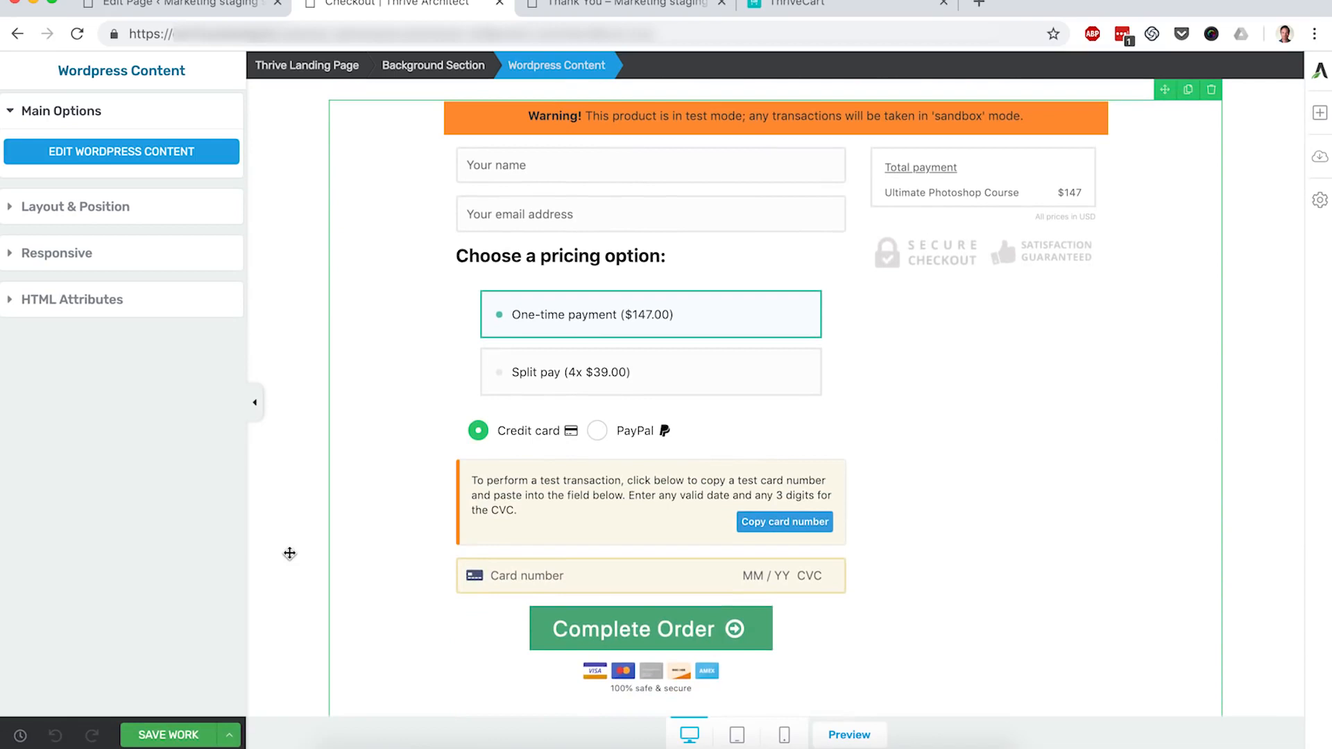
pyautogui.scroll(1, 290, 553)
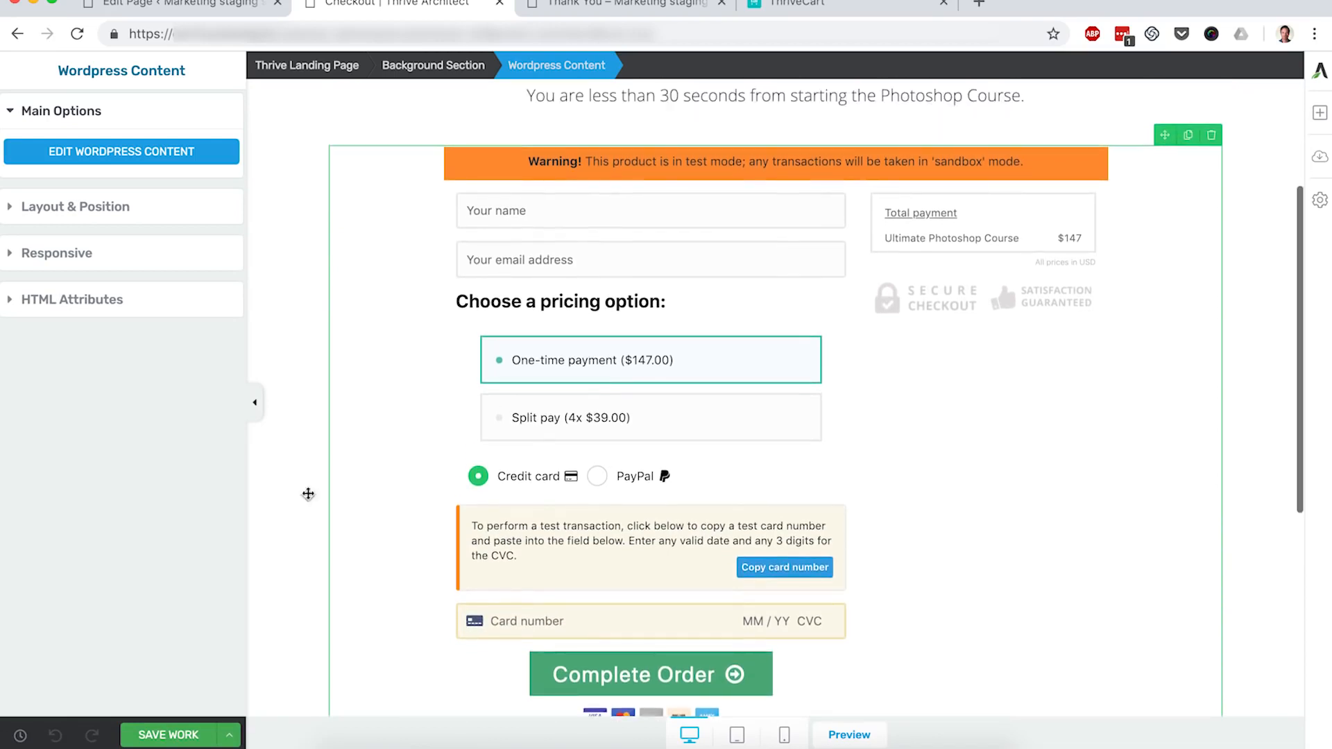
# Step: Set the checkout form's maximum width to 613 px, centre it, and save the Checkout page
pyautogui.click(113, 219)
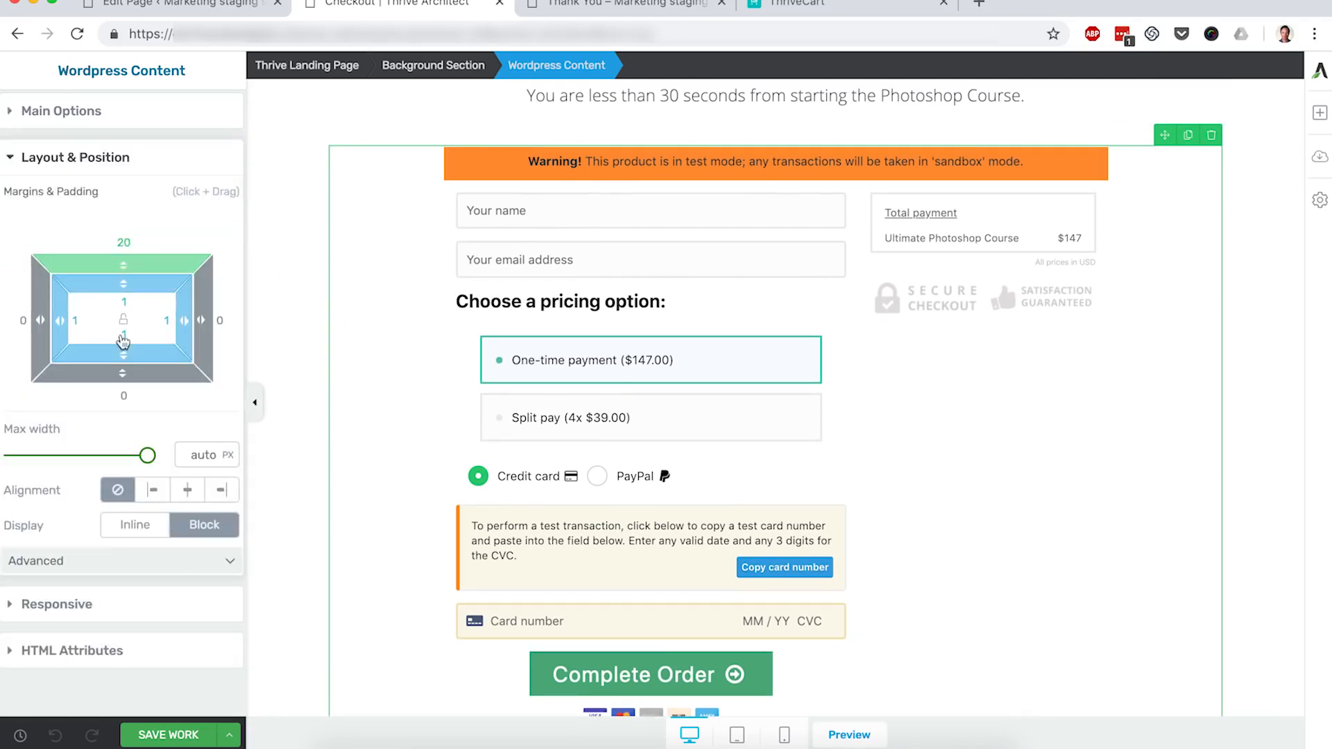
pyautogui.click(147, 456)
pyautogui.moveTo(147, 456); pyautogui.dragTo(99, 458)
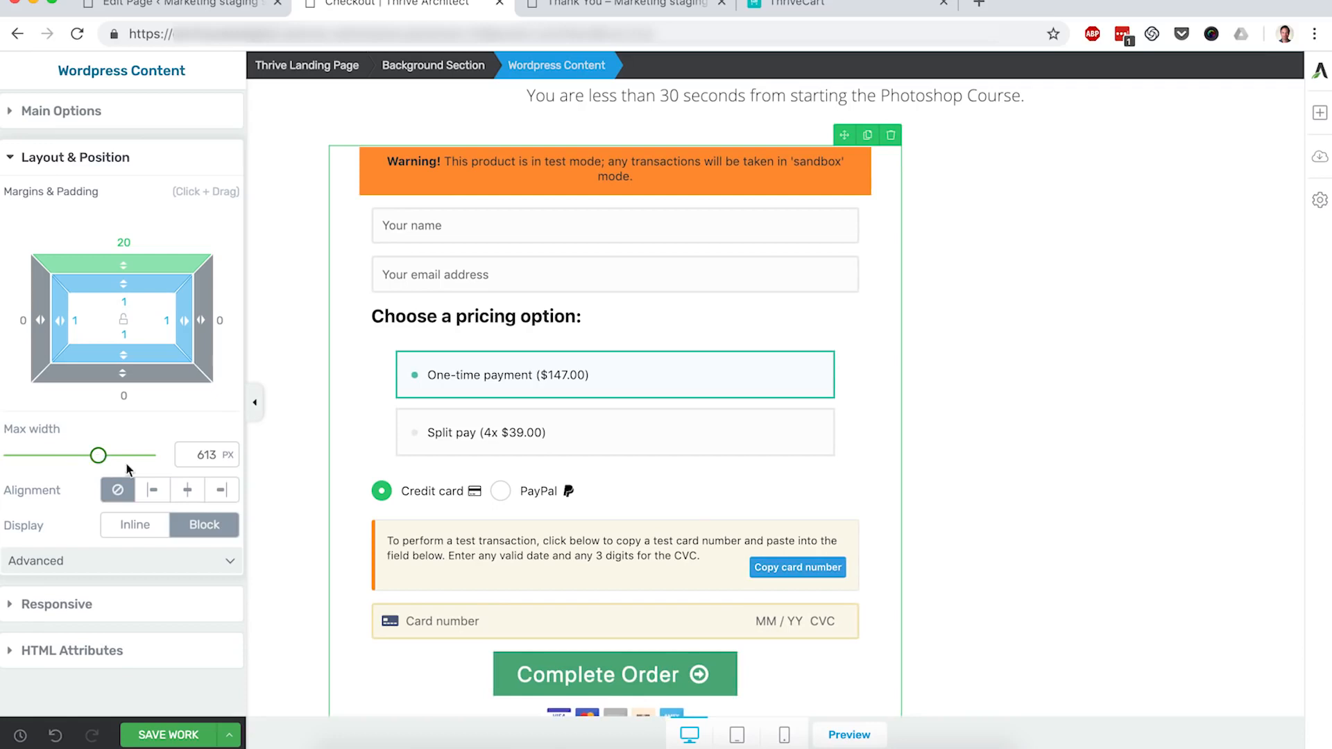
pyautogui.click(188, 492)
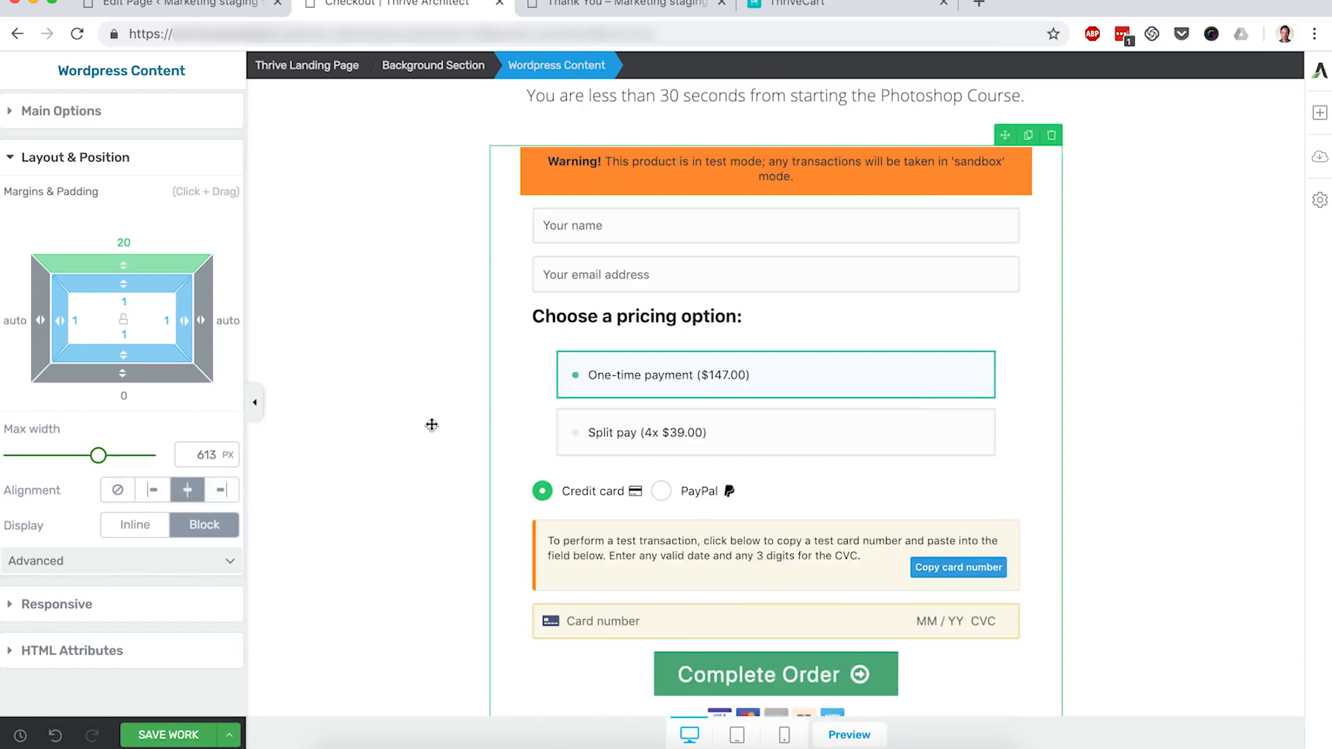
pyautogui.scroll(3, 432, 425)
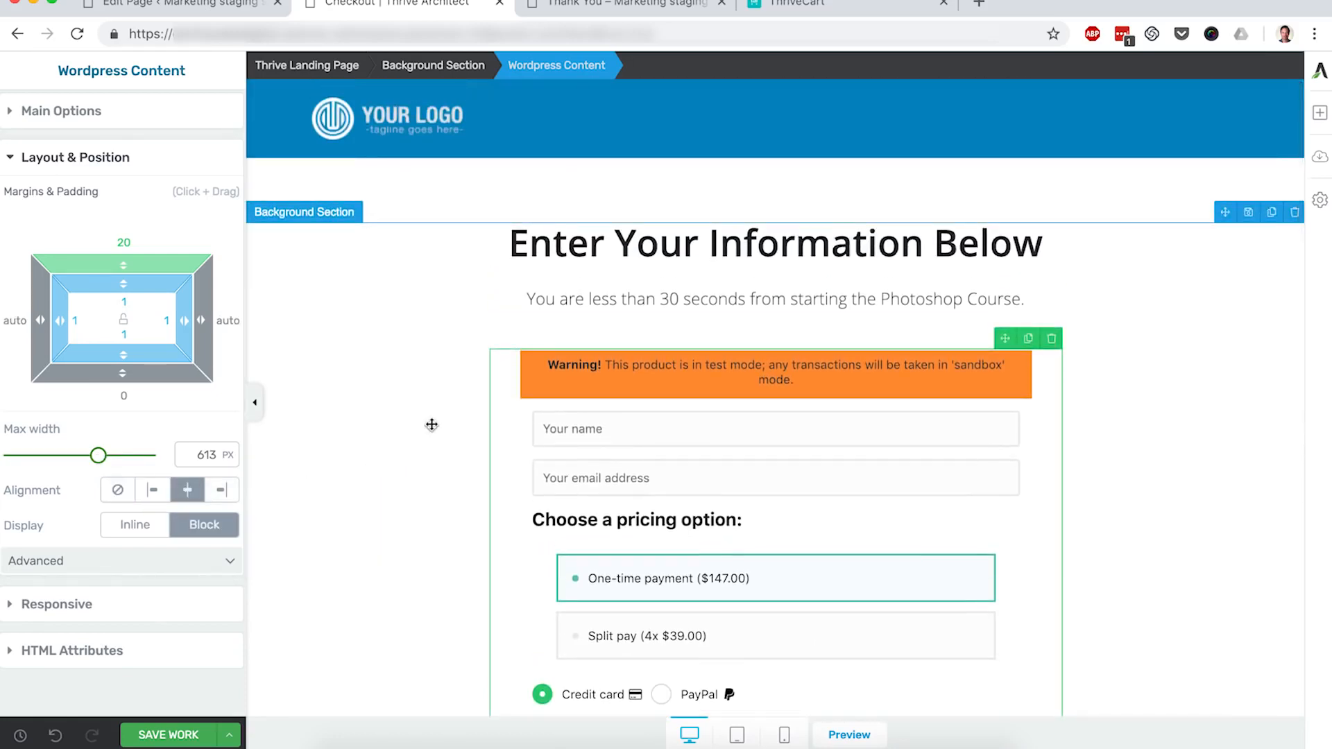
pyautogui.scroll(-1, 432, 425)
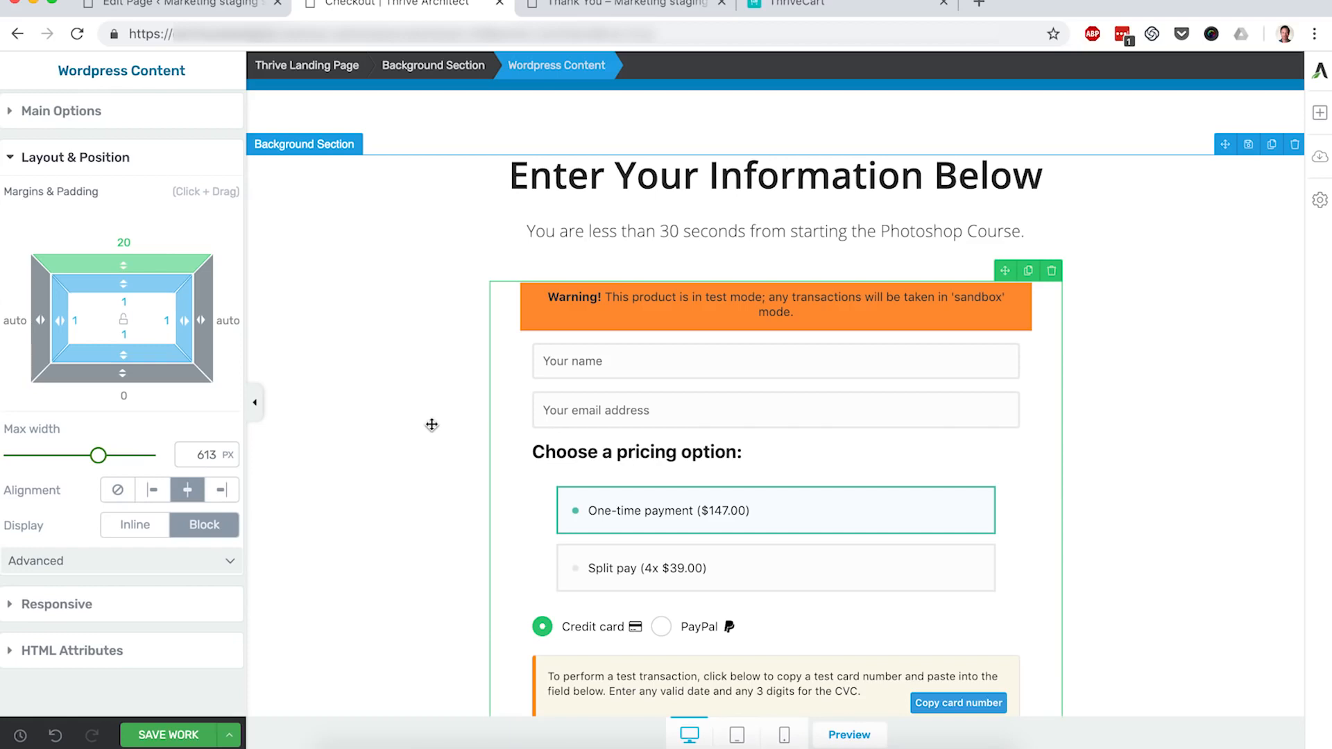
pyautogui.scroll(-1, 432, 425)
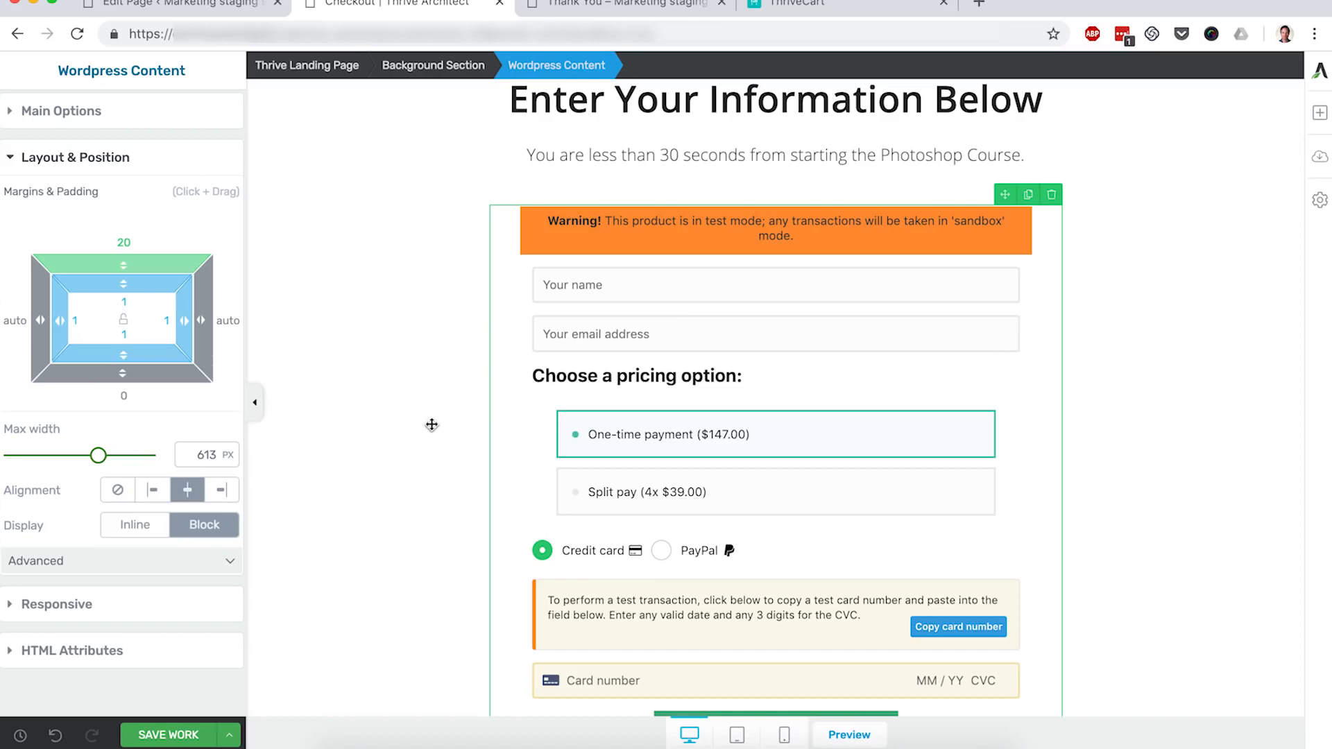
pyautogui.click(186, 736)
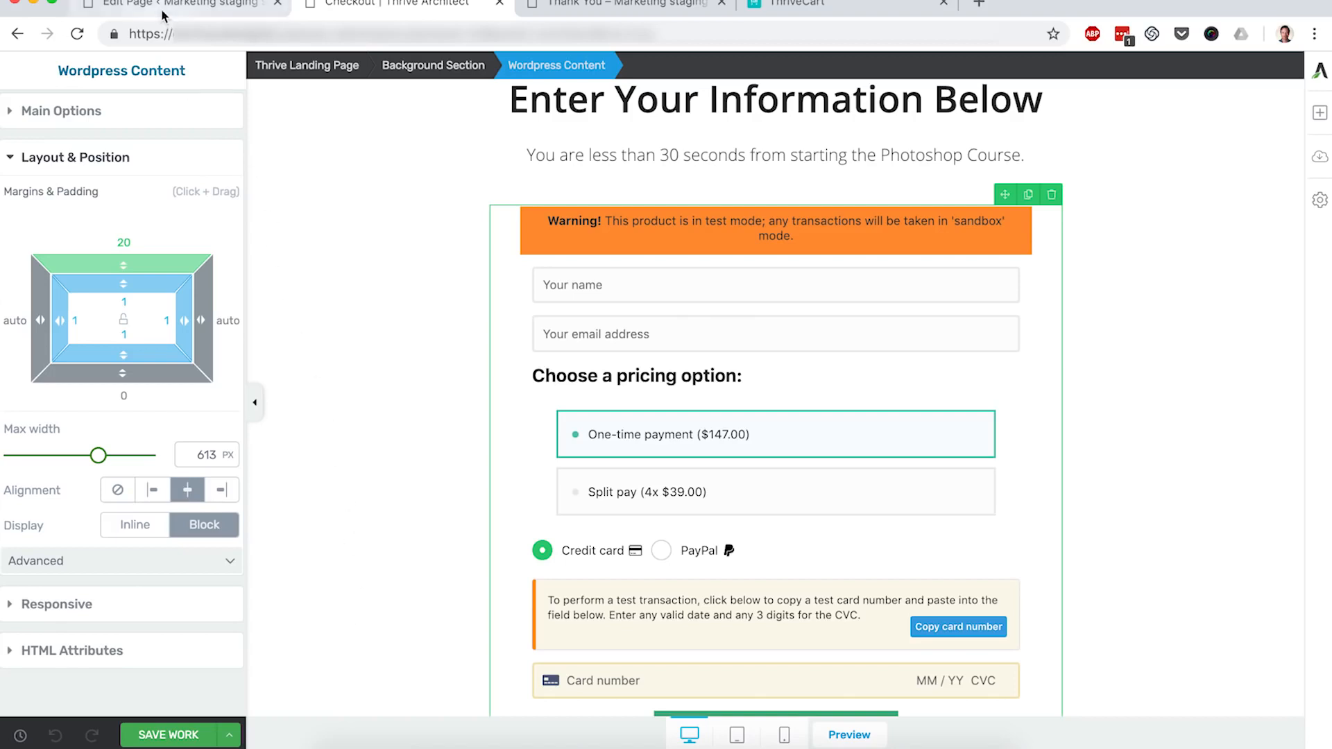
# Step: Reopen the Sales Page in Thrive Architect from All Pages, filtered to Mine
pyautogui.click(222, 9)
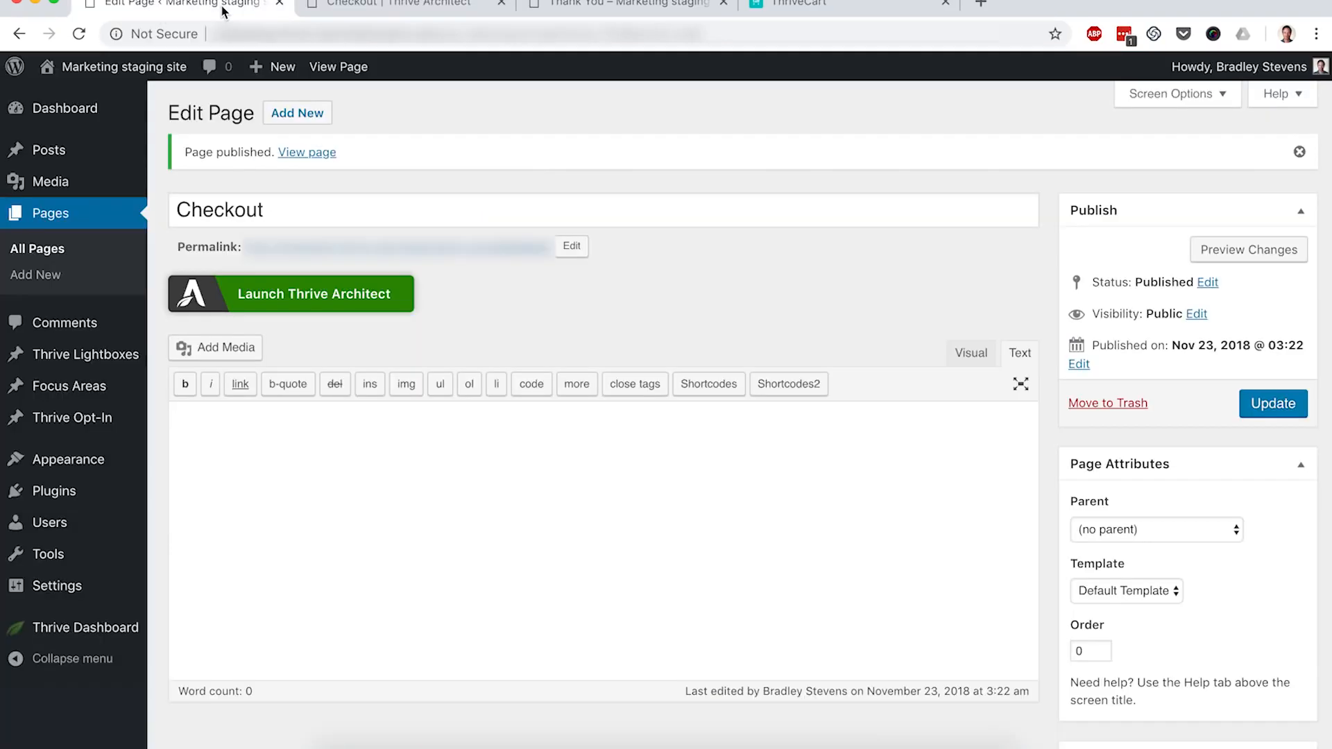
pyautogui.click(54, 250)
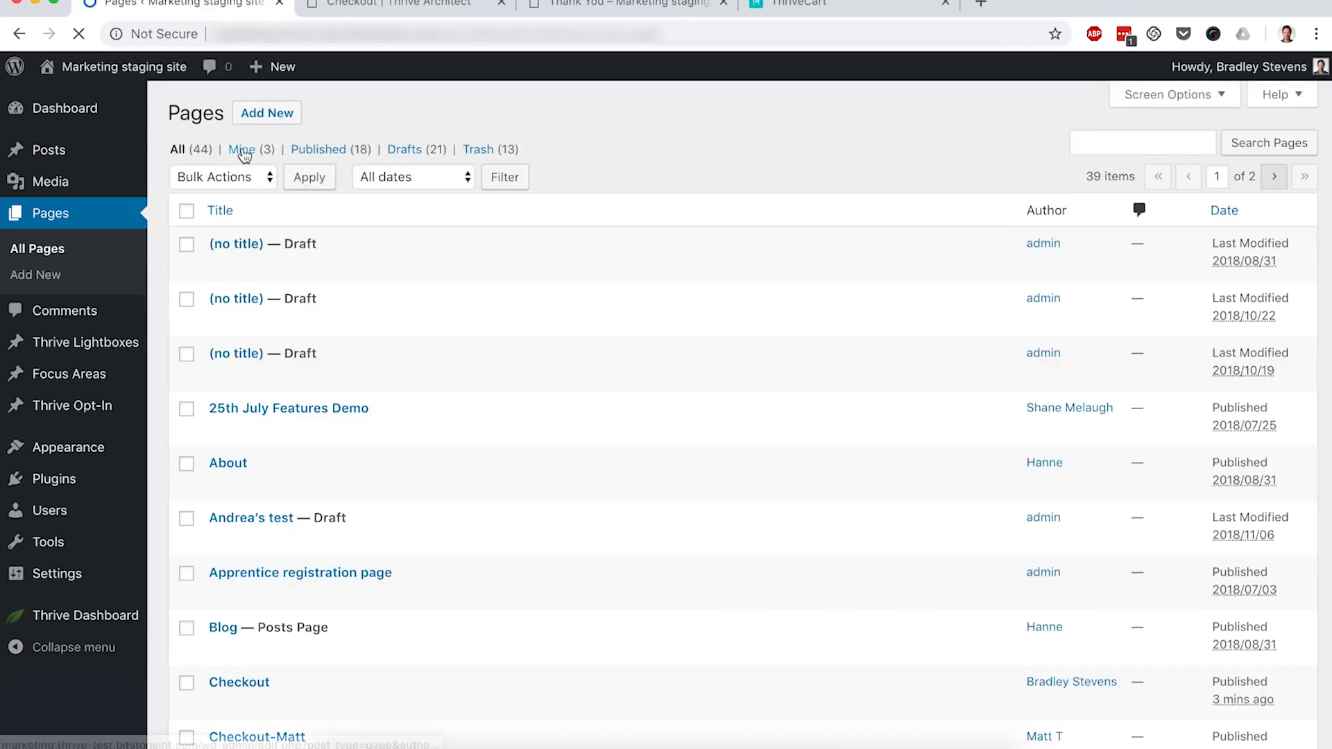
pyautogui.click(244, 149)
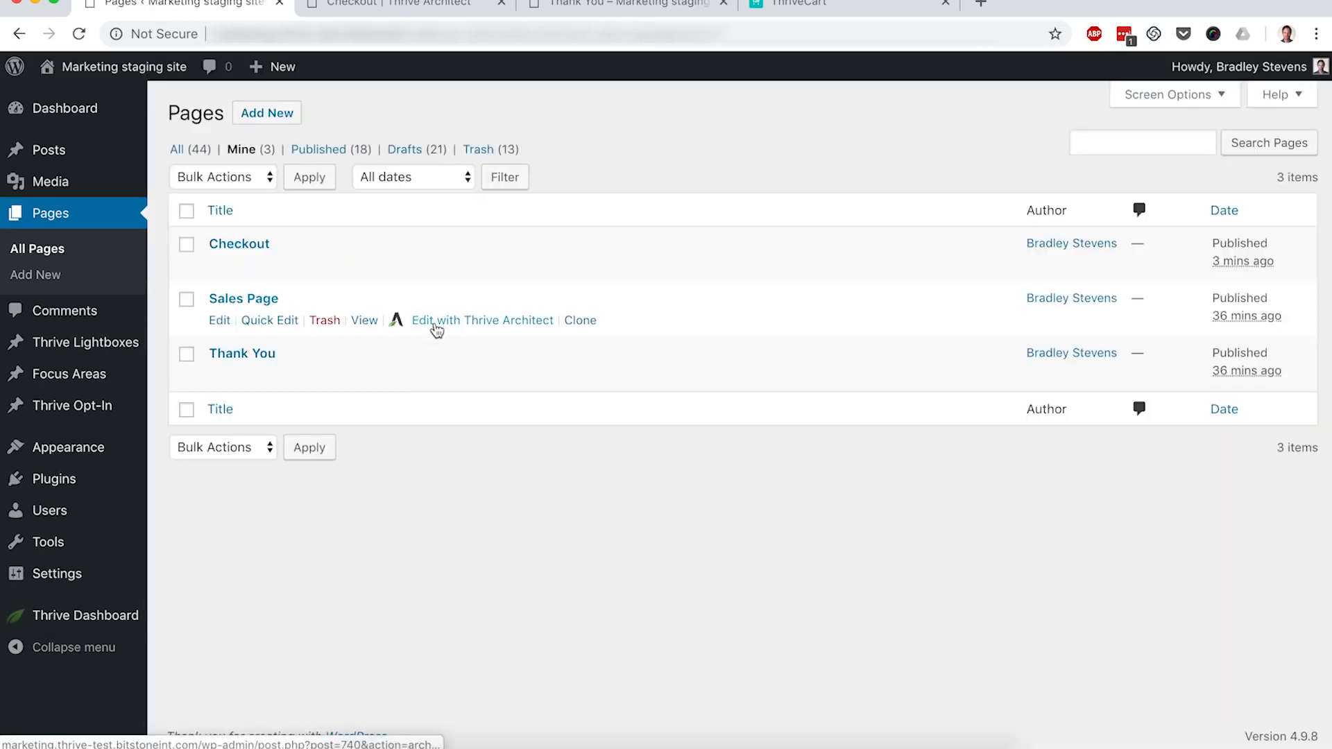
pyautogui.click(437, 326)
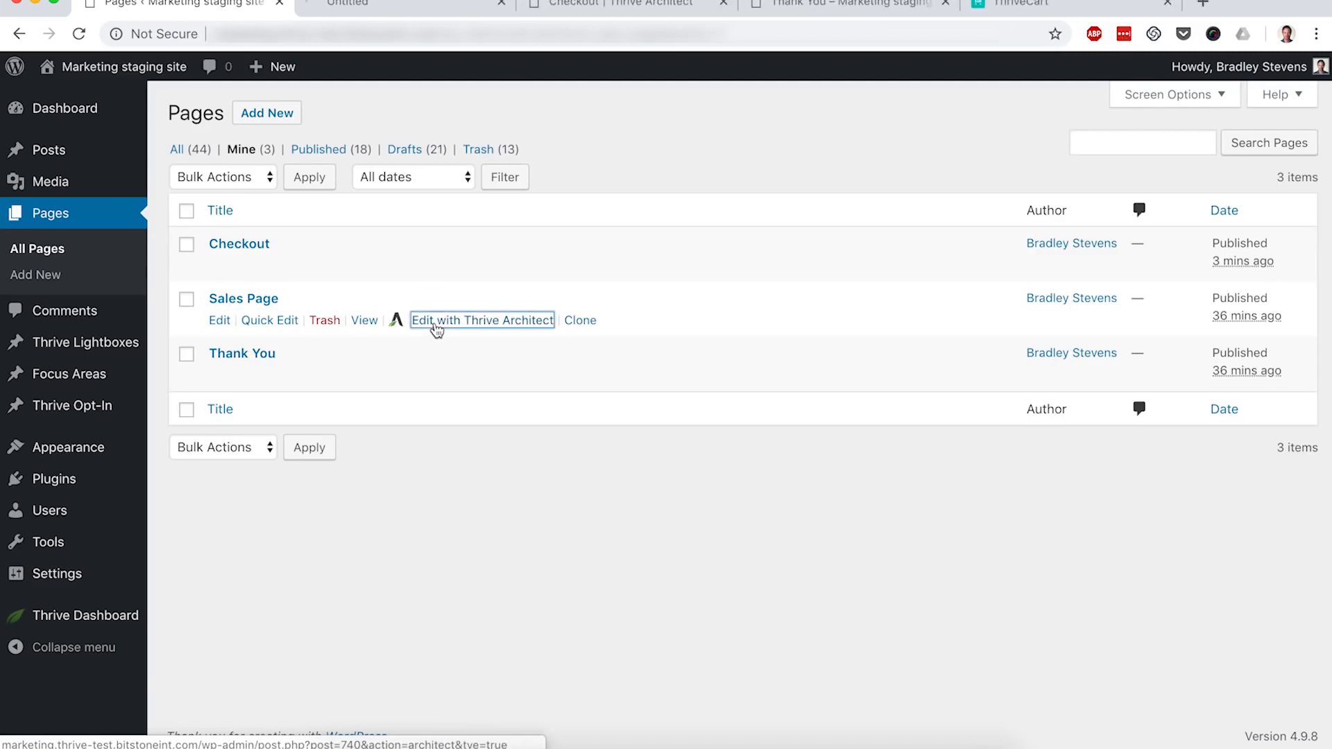
pyautogui.click(379, 5)
pyautogui.scroll(-5, 416, 339)
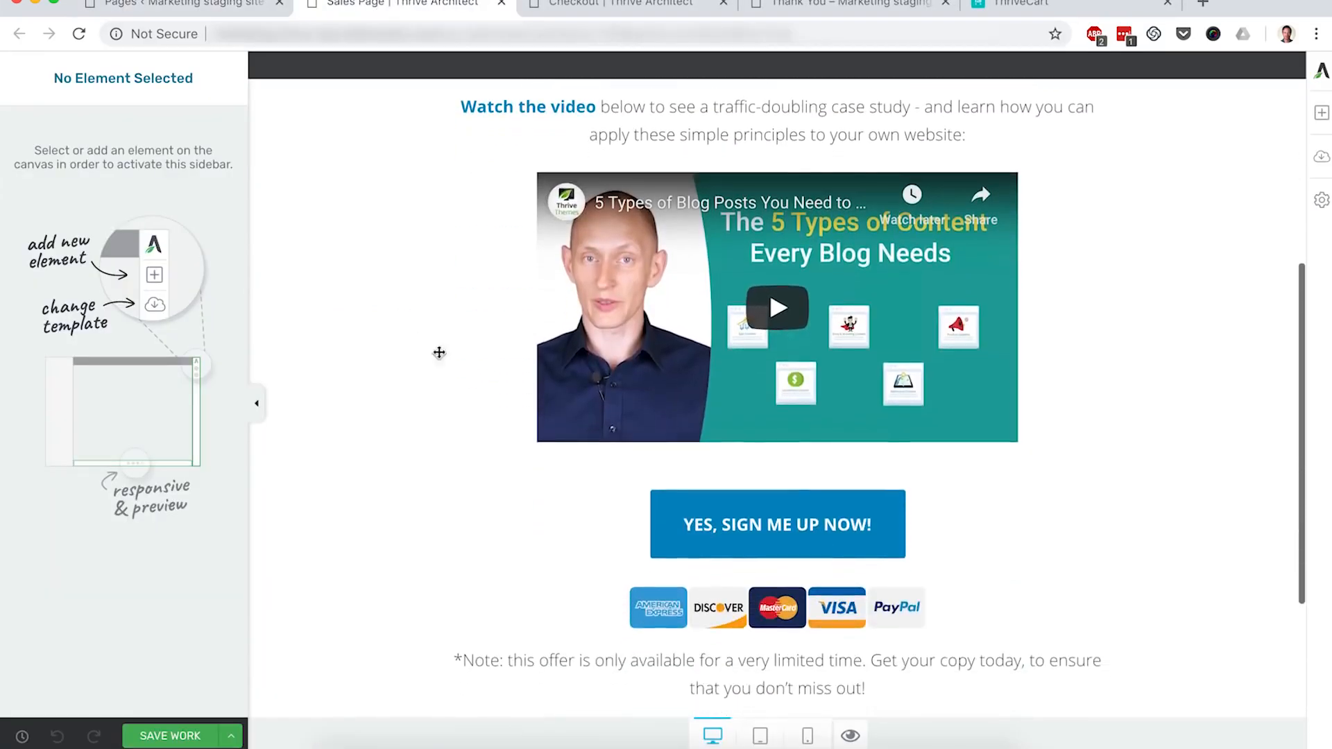
# Step: Replace the YES, SIGN ME UP NOW! button's ThriveCart link with the Checkout page
pyautogui.click(667, 506)
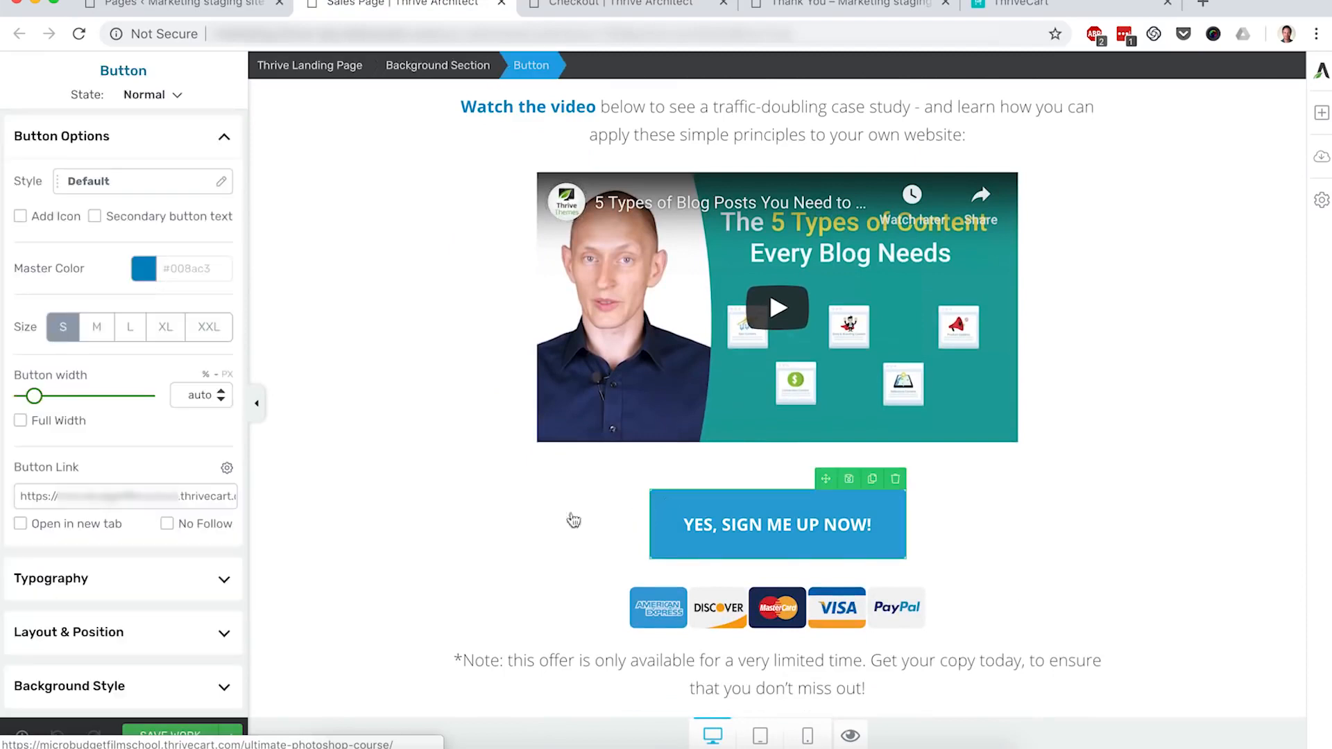
pyautogui.click(207, 494)
pyautogui.hotkey('ctrl', 'a')
pyautogui.press('BackSpace')
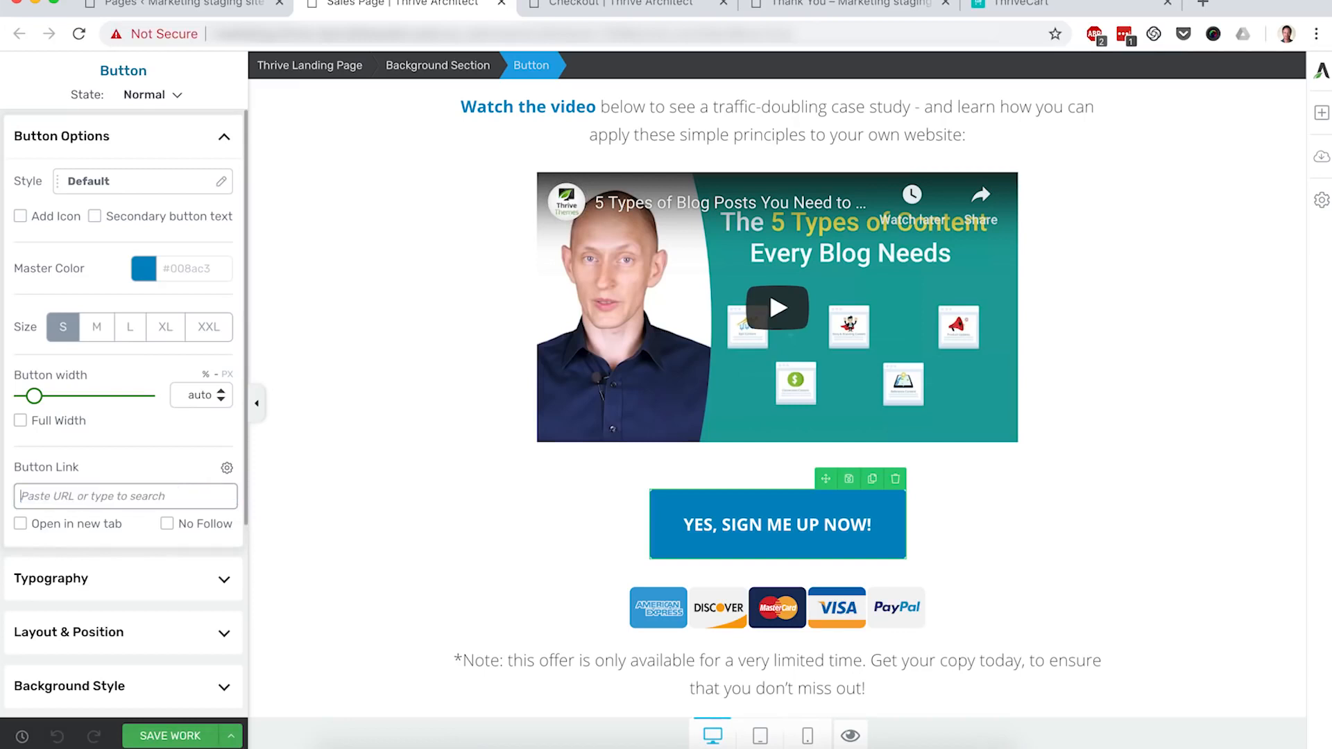
pyautogui.write('checkout')
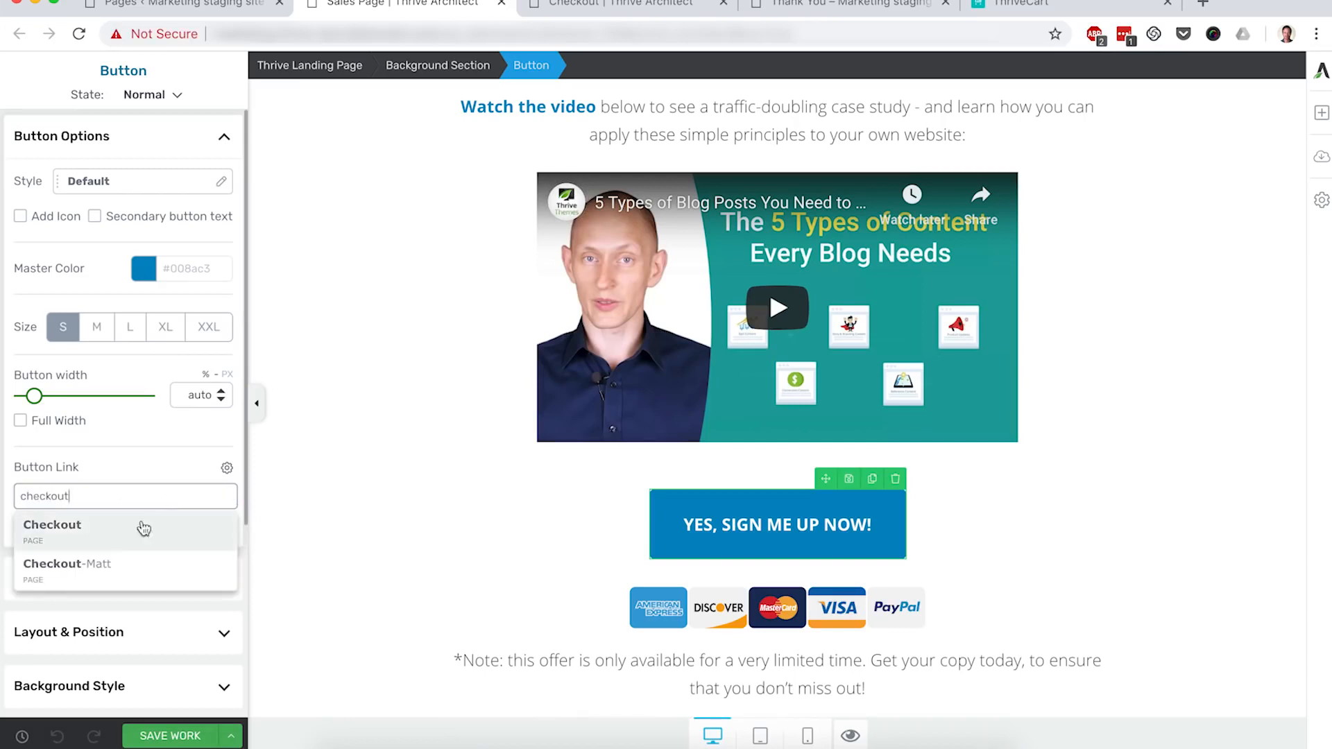
pyautogui.click(85, 542)
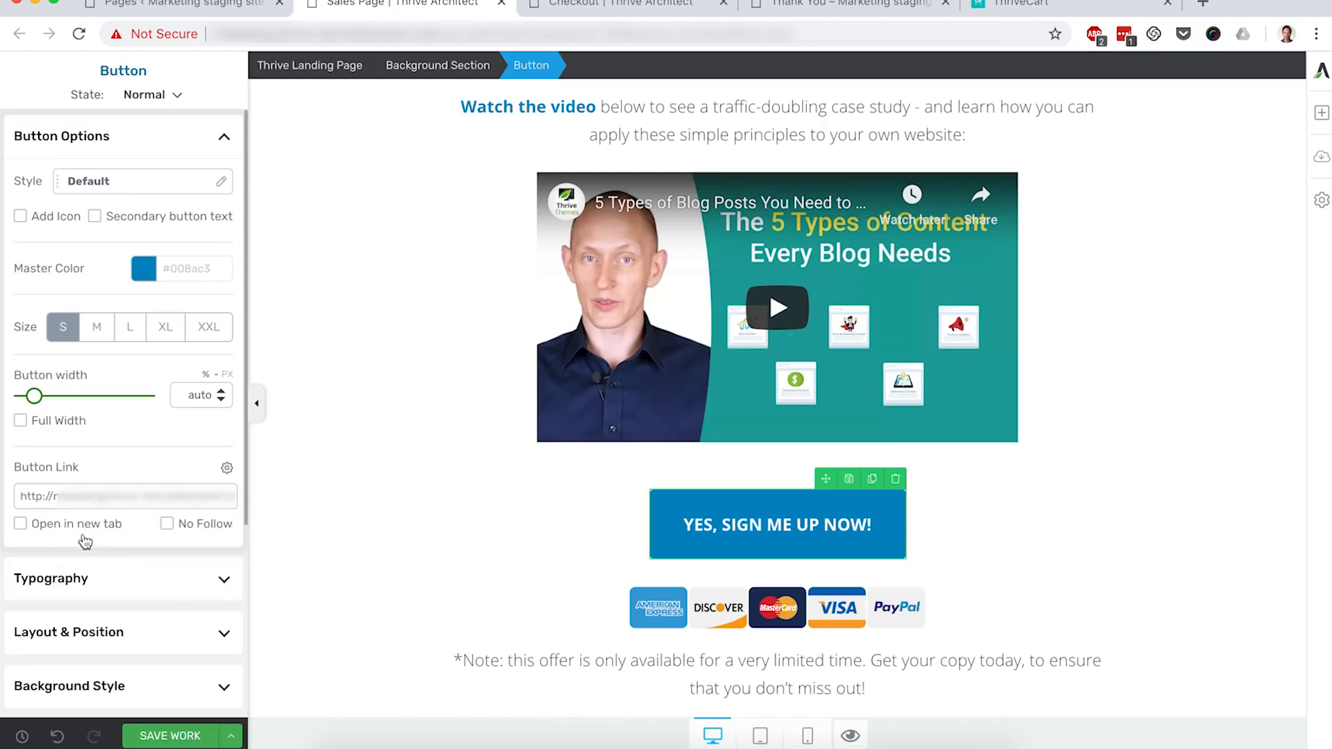
# Step: Save the Sales Page and preview the saved live version
pyautogui.click(358, 524)
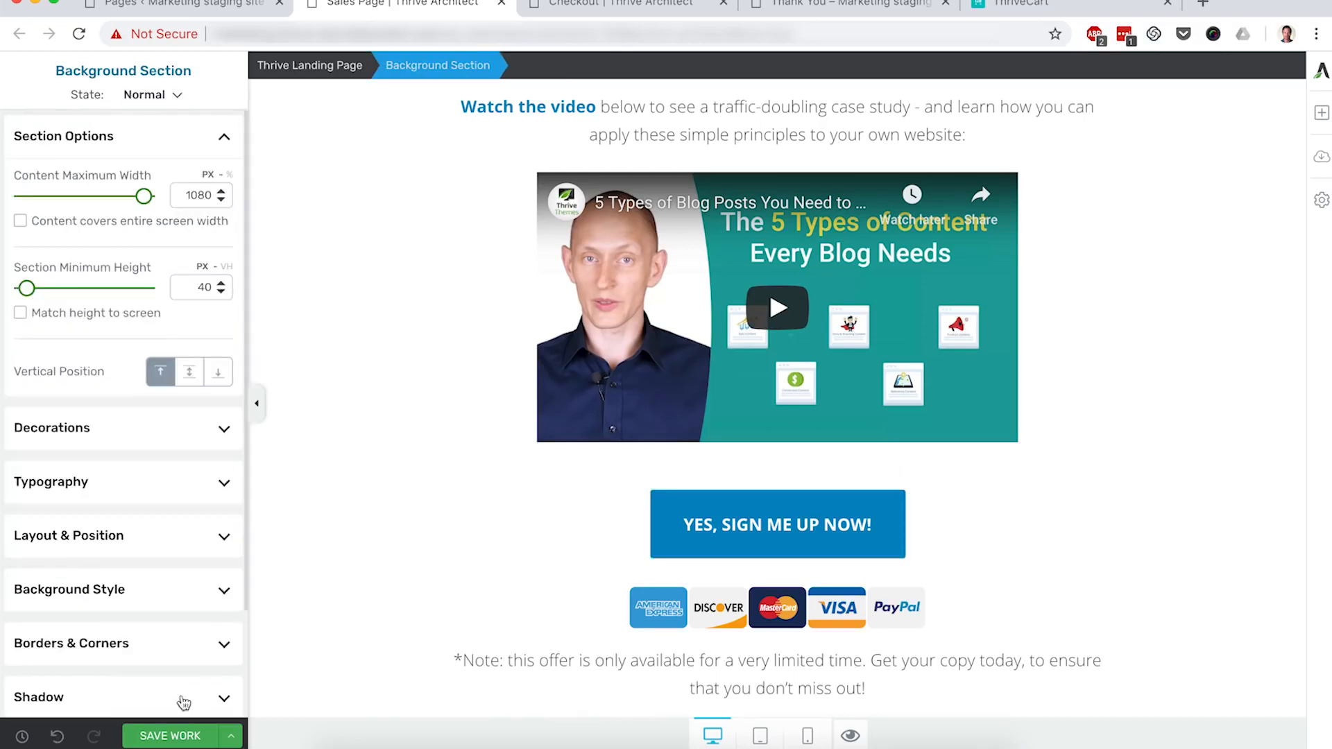
pyautogui.click(167, 735)
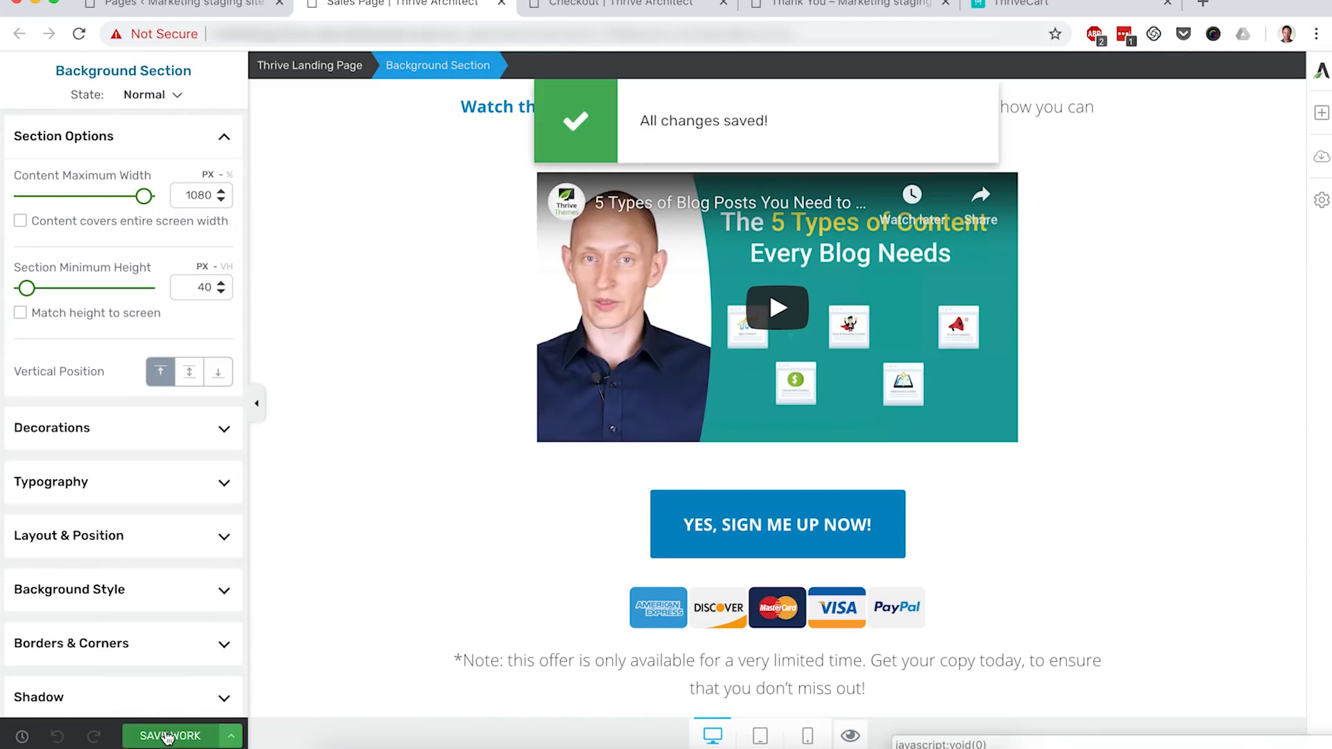
pyautogui.click(852, 735)
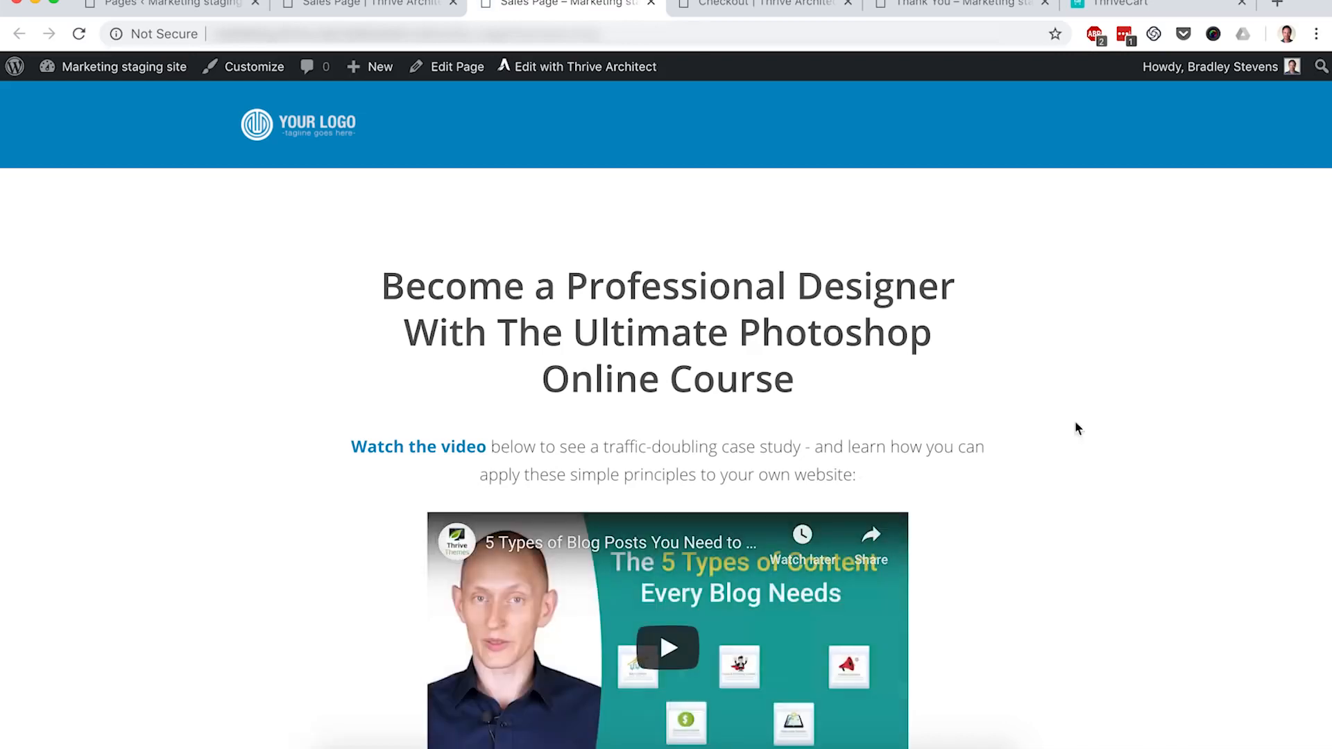
# Step: Follow the live YES, SIGN ME UP NOW! button to the Checkout page's $147.00 / 4x $39.00 form
pyautogui.scroll(-5, 1114, 418)
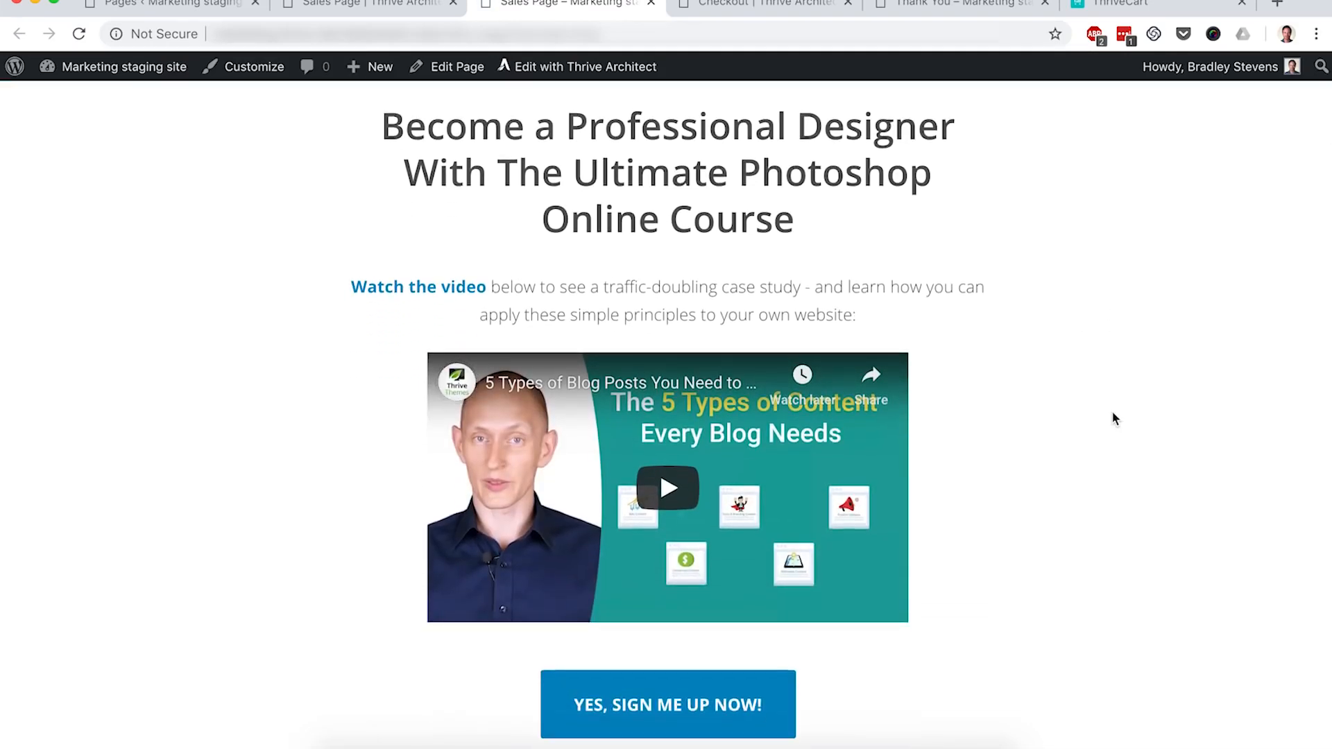
pyautogui.scroll(-3, 1115, 418)
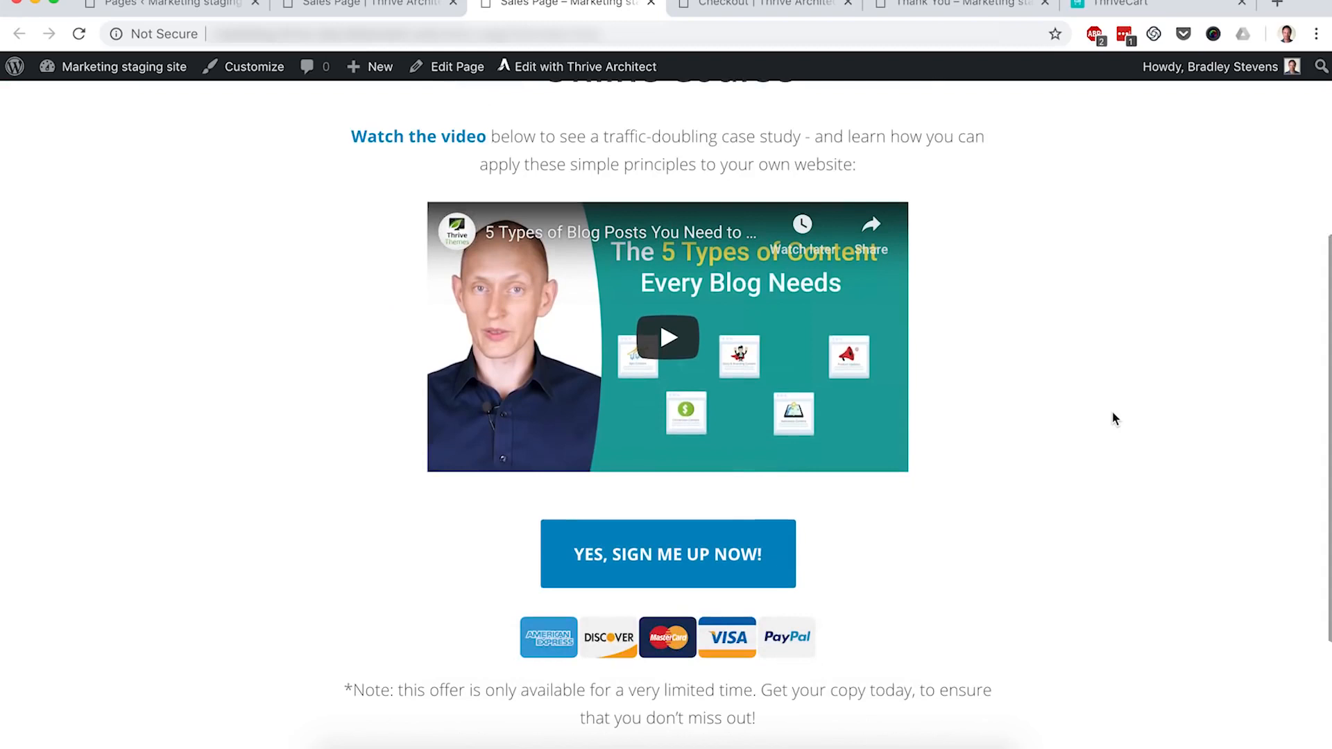
pyautogui.click(714, 535)
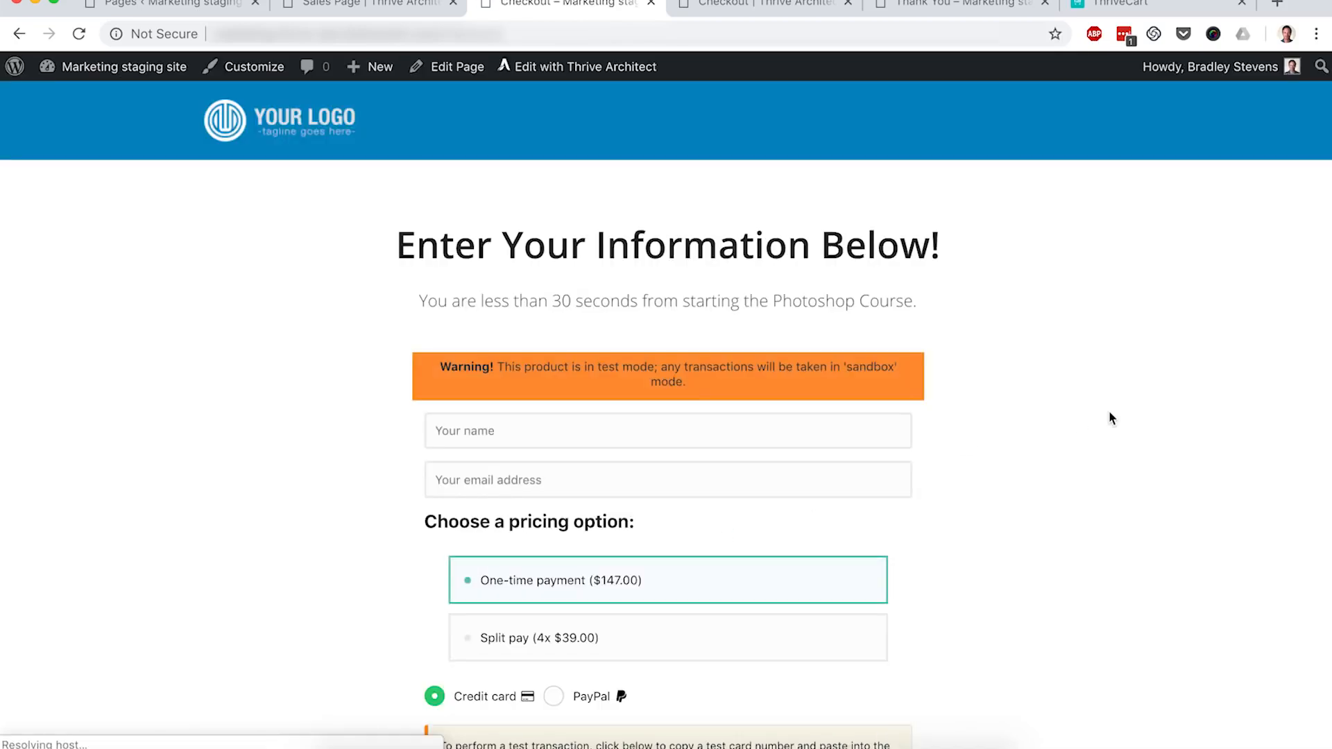
pyautogui.scroll(-3, 1110, 418)
pyautogui.scroll(-3, 1110, 418)
pyautogui.scroll(4, 1110, 419)
pyautogui.scroll(2, 1110, 418)
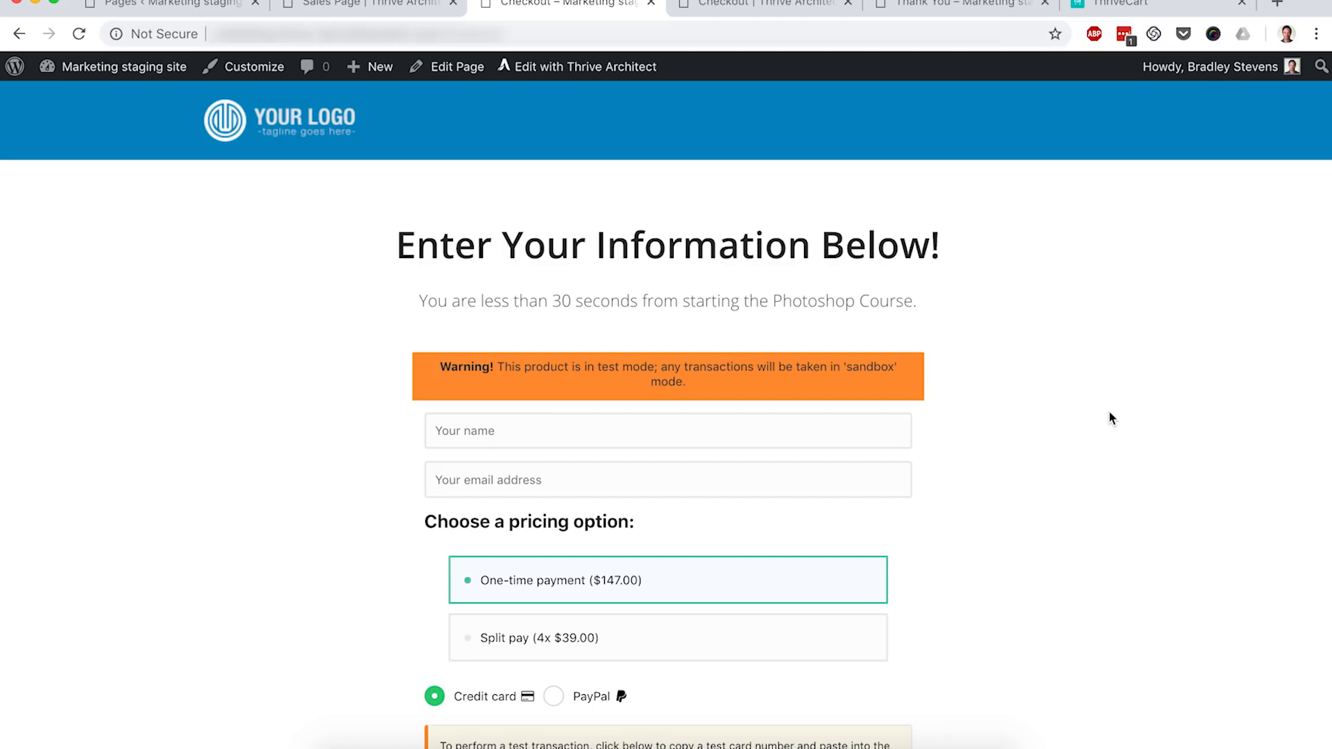
pyautogui.scroll(-2, 1110, 419)
# Step: Fill in the buyer name 'test' and a test e-mail address on the checkout
pyautogui.click(514, 378)
pyautogui.write('test')
pyautogui.press('Tab')
pyautogui.write('test@domain.com')
# Step: Pay by Split pay with the test card number, expiry and CVC, and complete the order
pyautogui.scroll(-3, 888, 552)
pyautogui.click(605, 454)
pyautogui.scroll(-2, 975, 448)
pyautogui.click(864, 475)
pyautogui.click(570, 521)
pyautogui.press('super+v')
pyautogui.write('1221211')
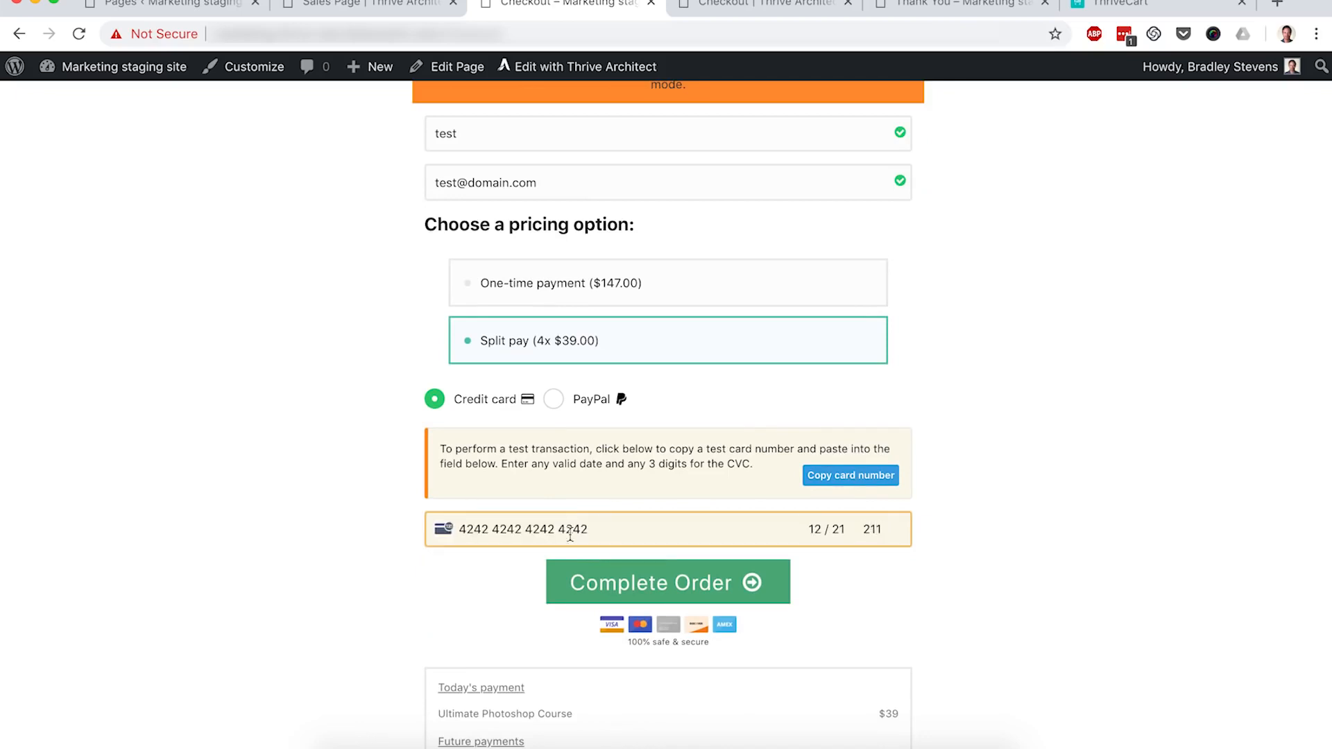
pyautogui.click(633, 591)
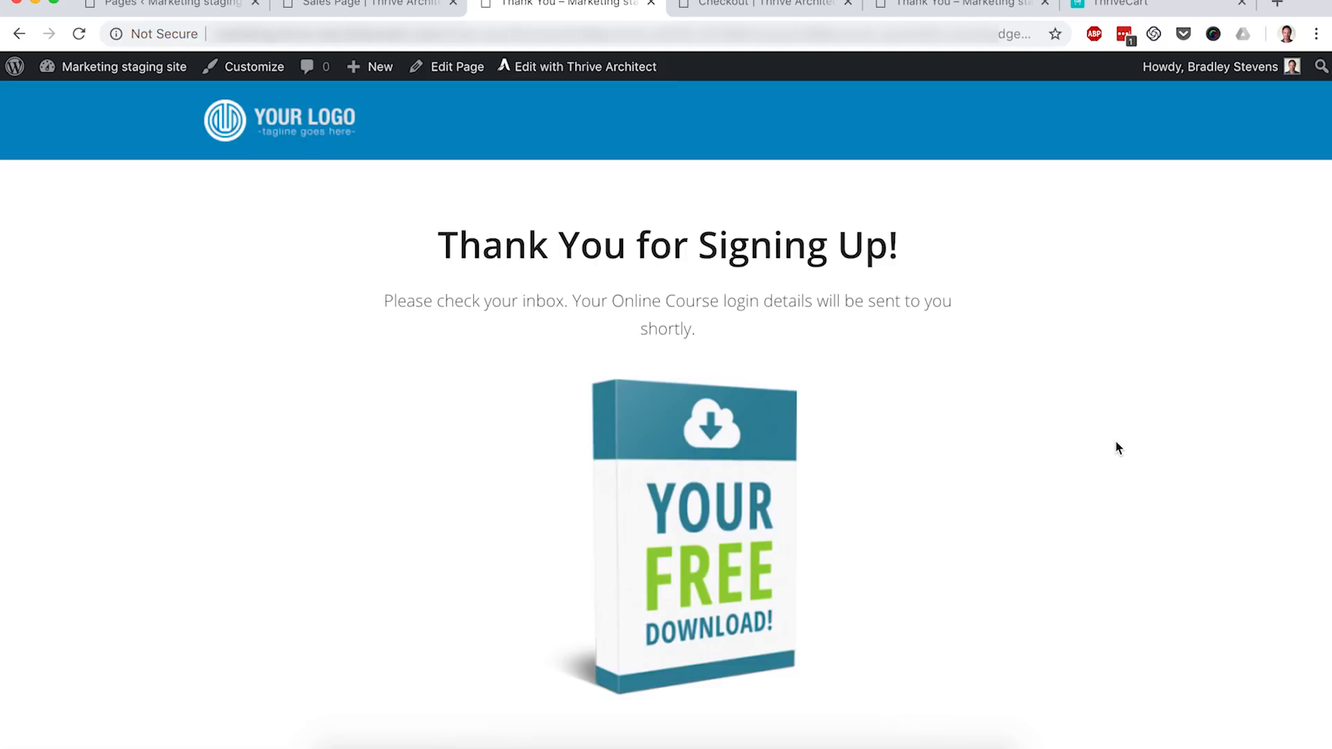
pyautogui.scroll(-2, 1116, 442)
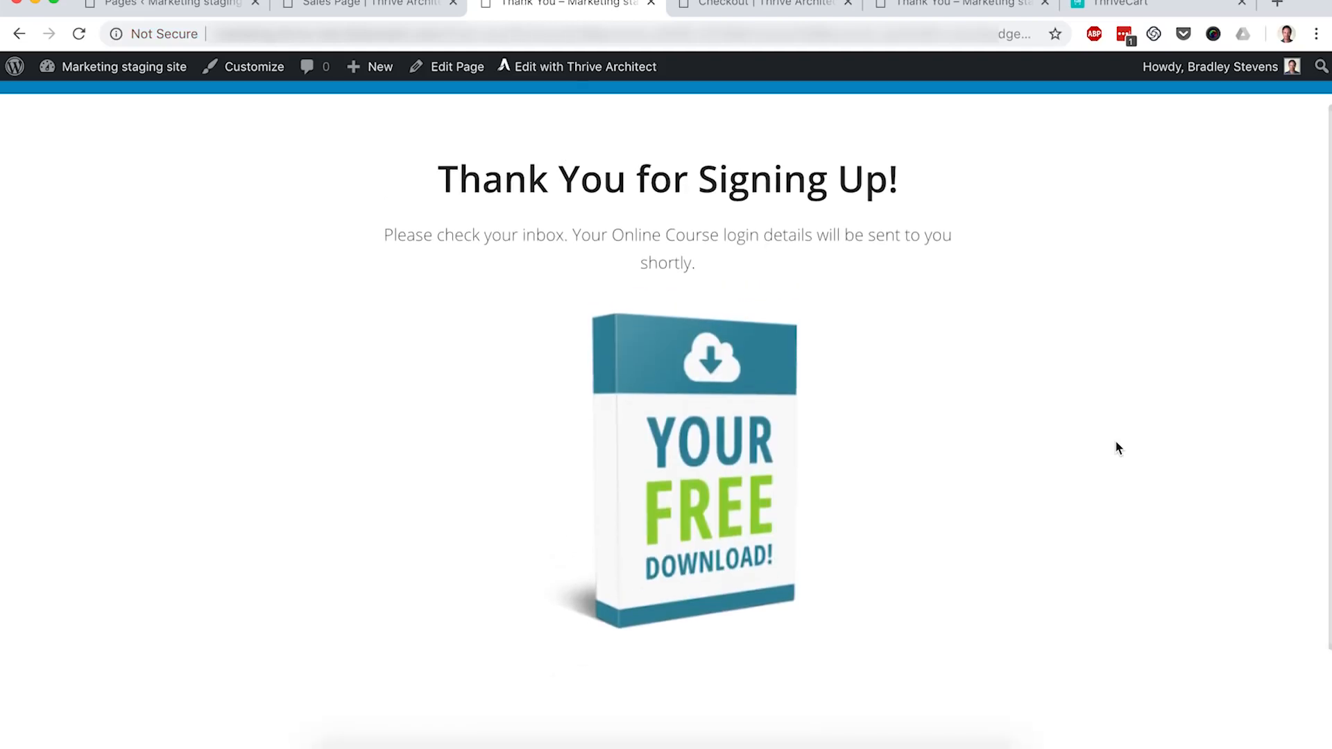
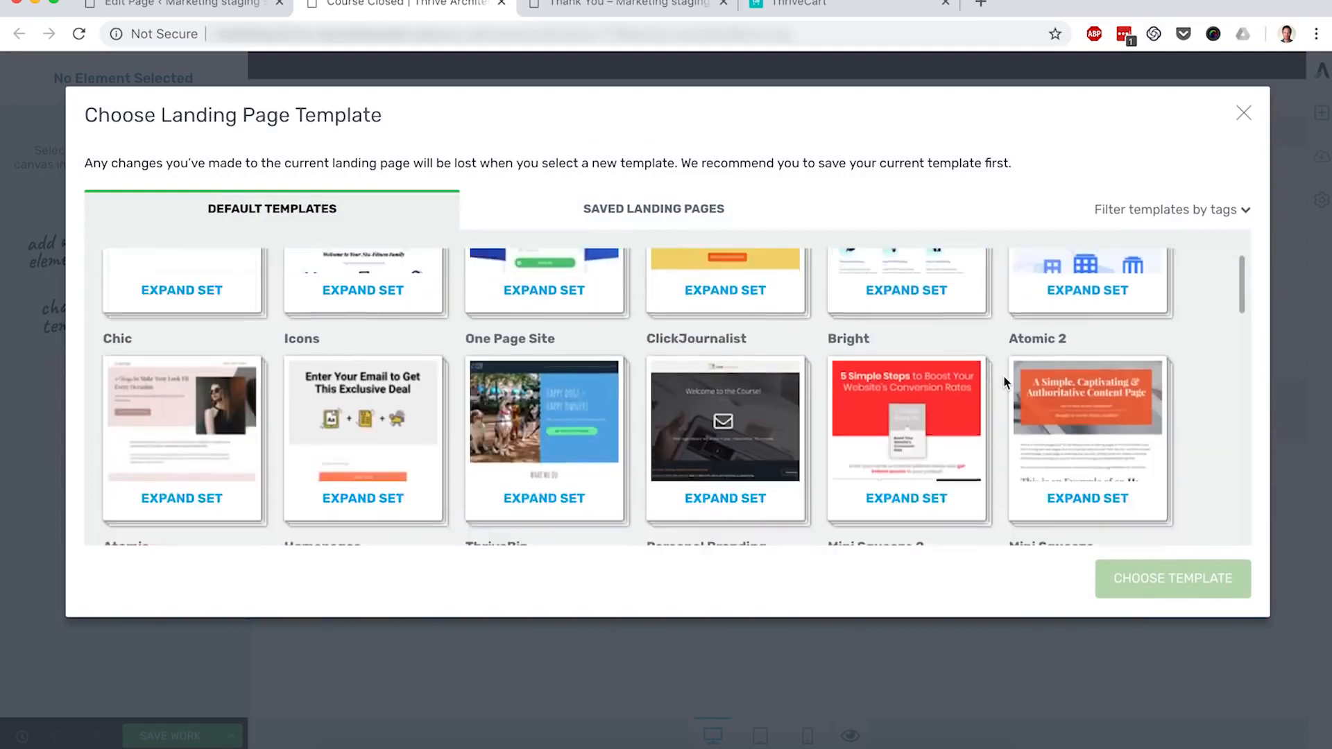
pyautogui.scroll(-3, 1004, 382)
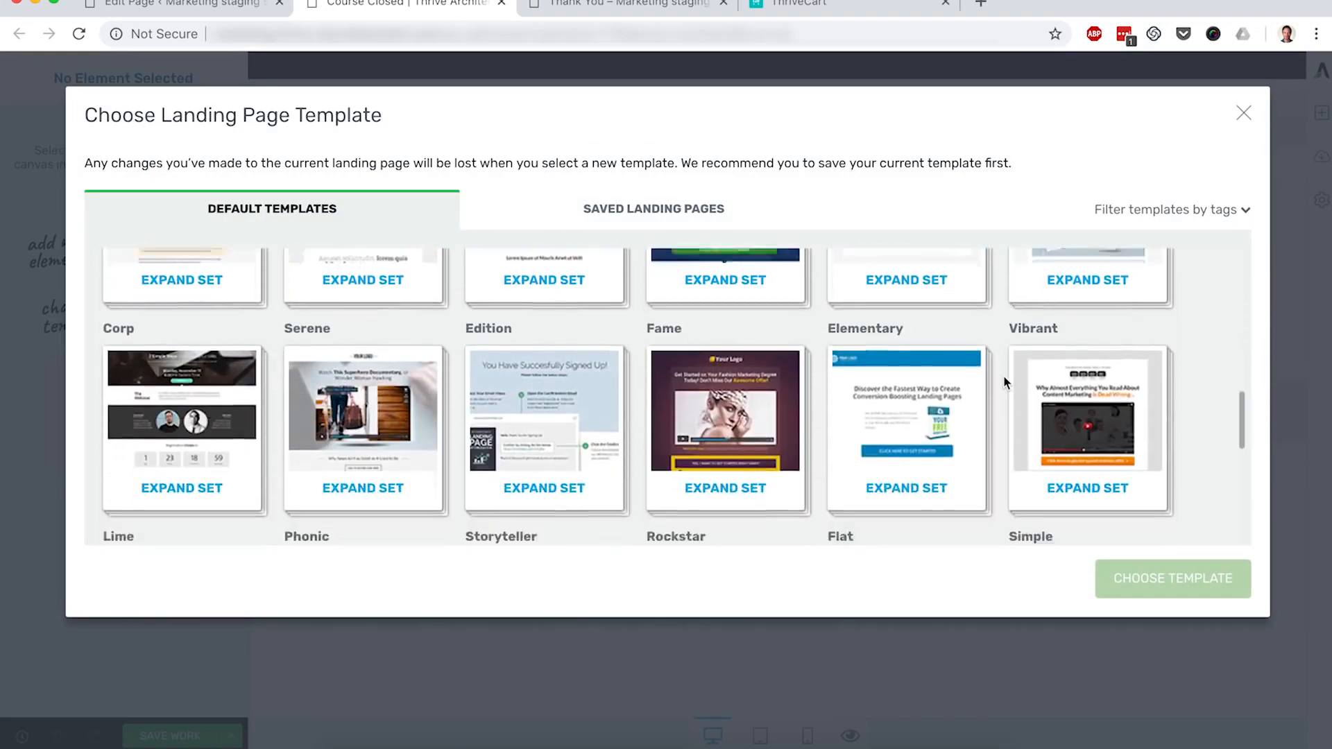
# Step: Expand the Elementary set and apply its 1-Step Lead Generation template to the page
pyautogui.click(904, 418)
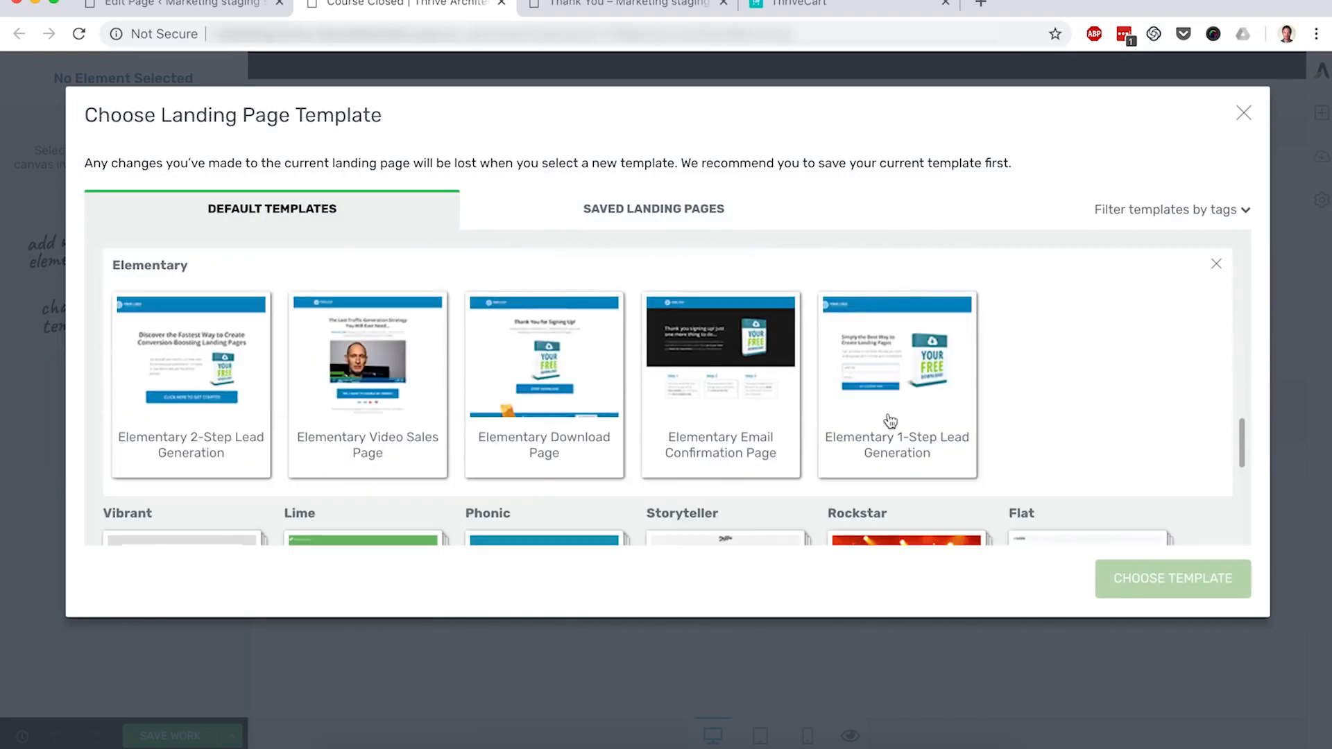
pyautogui.click(891, 421)
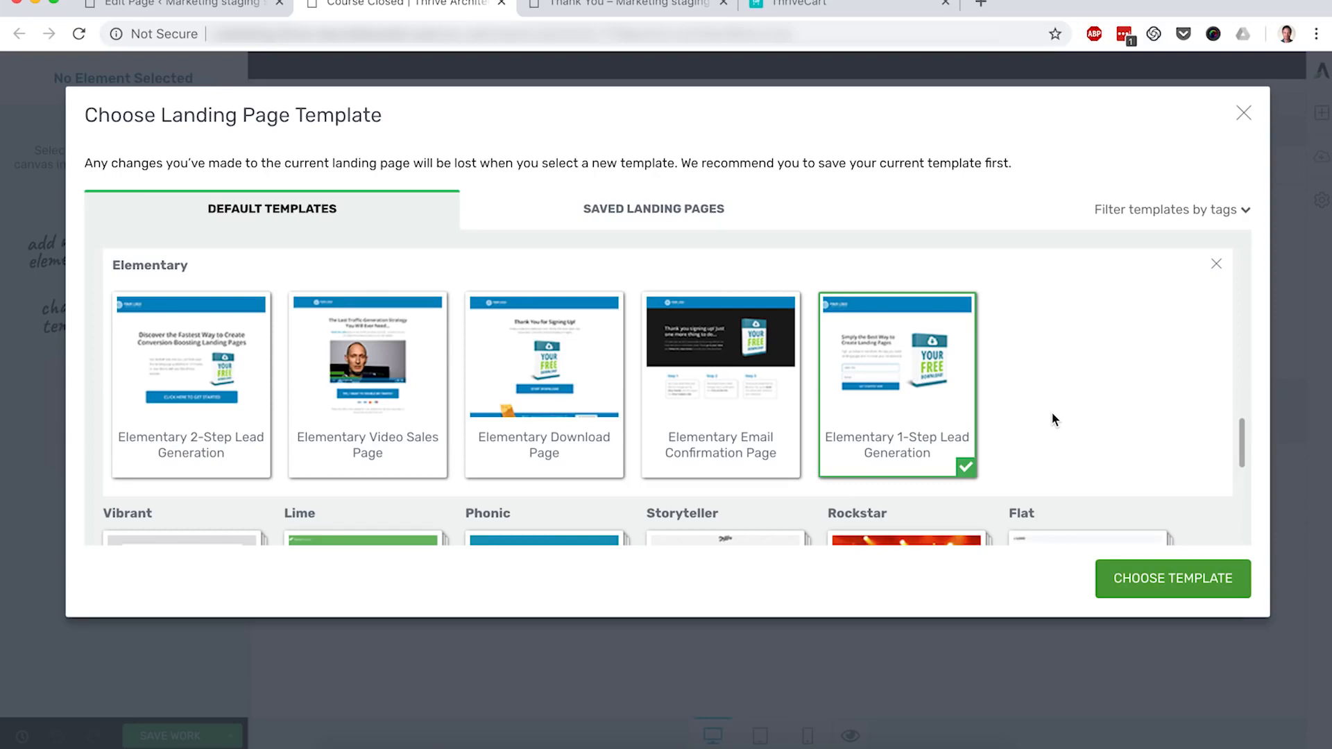
pyautogui.click(1155, 578)
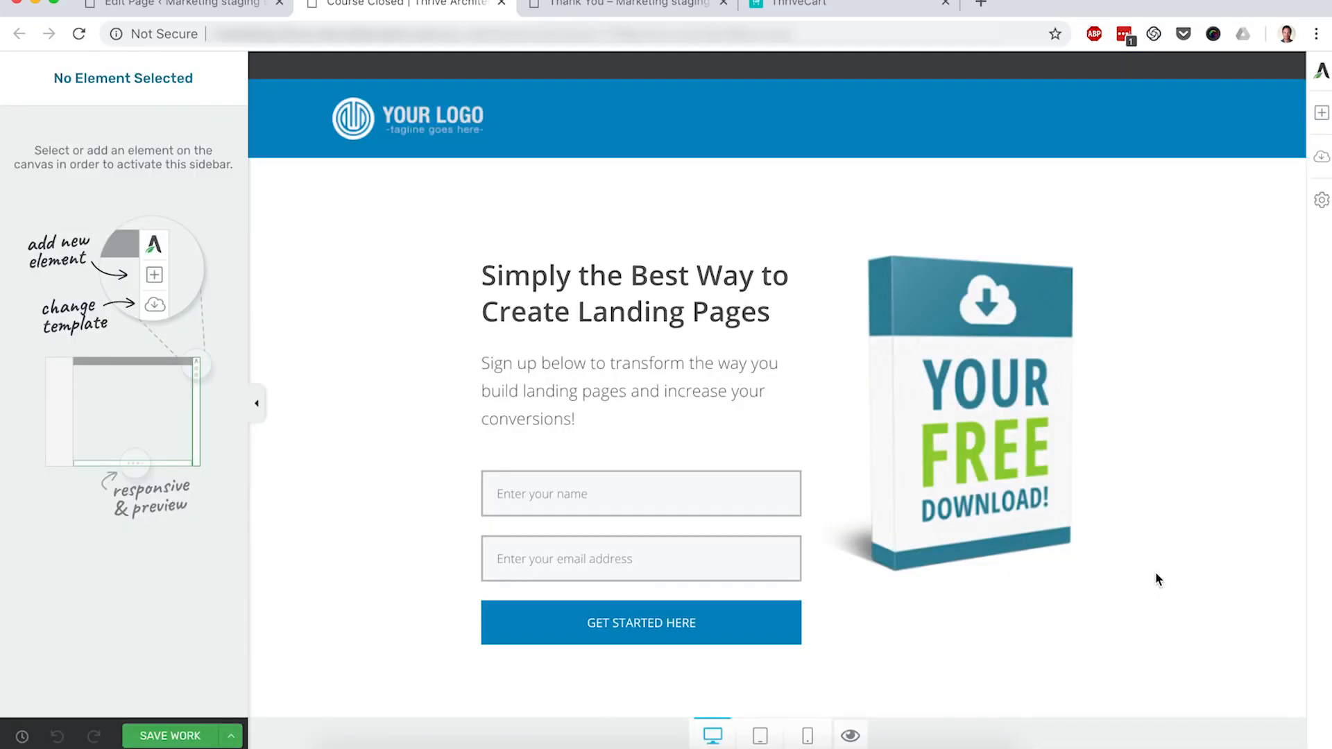
# Step: Change the headline to 'Sorry, this Course is now Closed'
pyautogui.click(1018, 479)
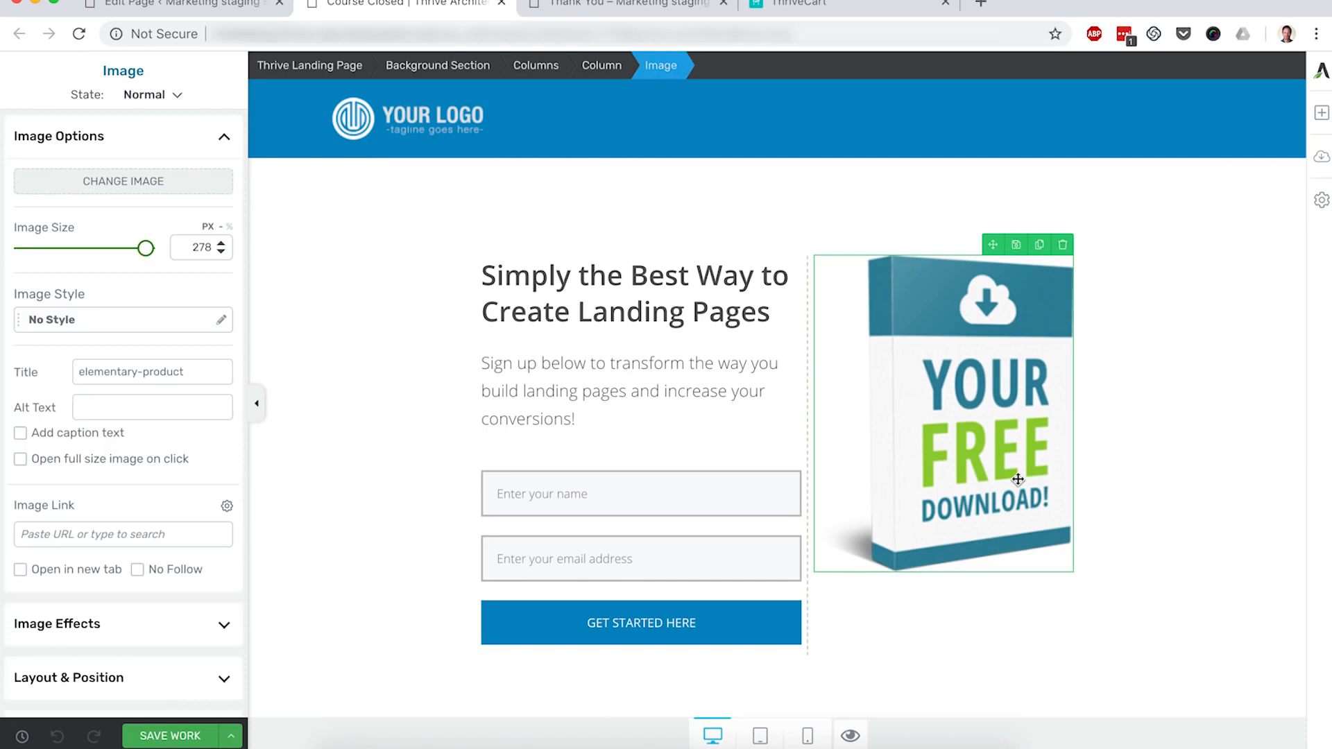
pyautogui.tripleClick(661, 289)
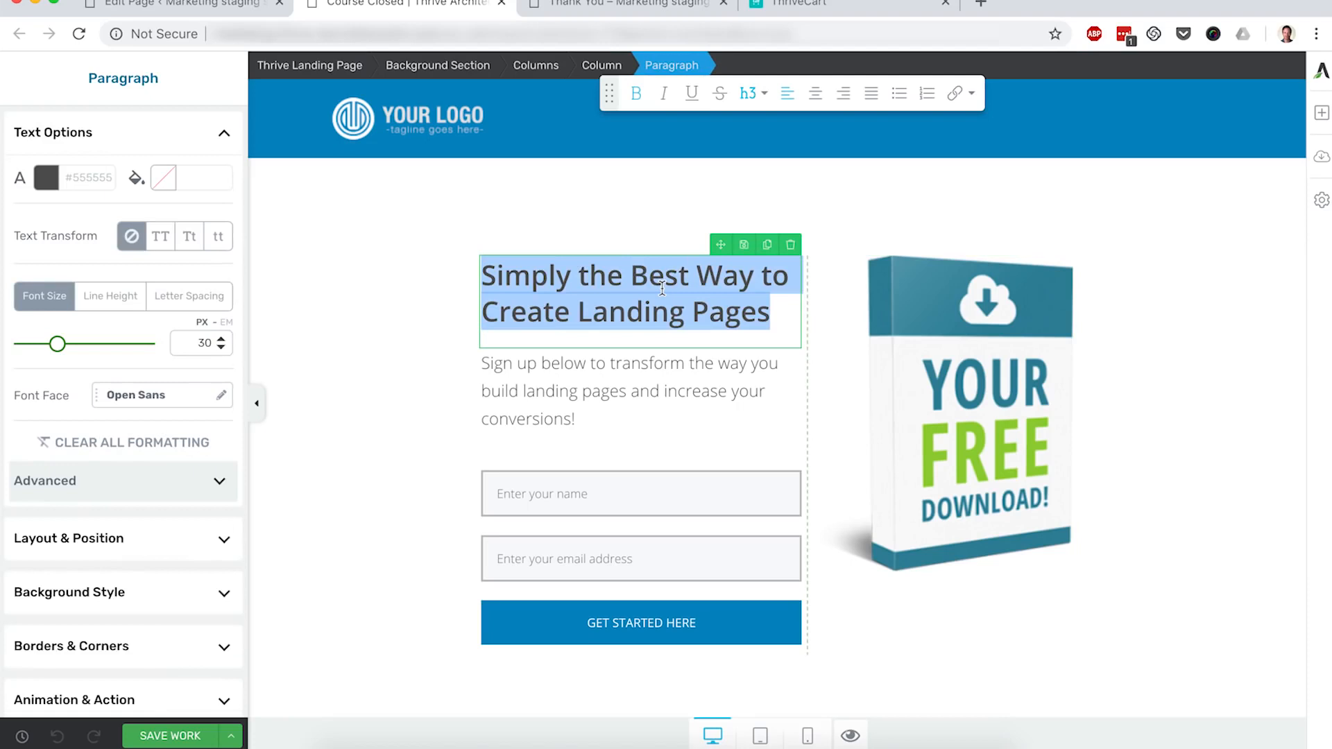
pyautogui.write('Course Closed')
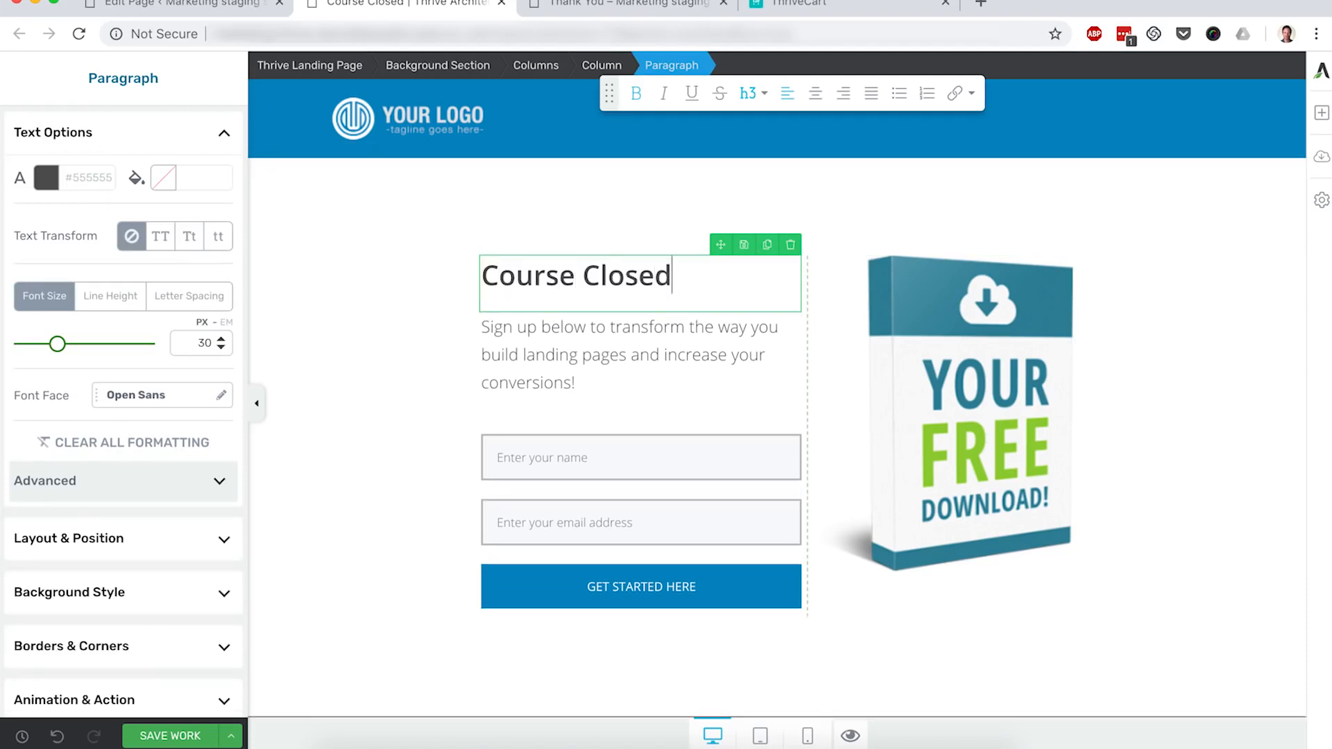
pyautogui.press('super+Left')
pyautogui.write('Sorry, this')
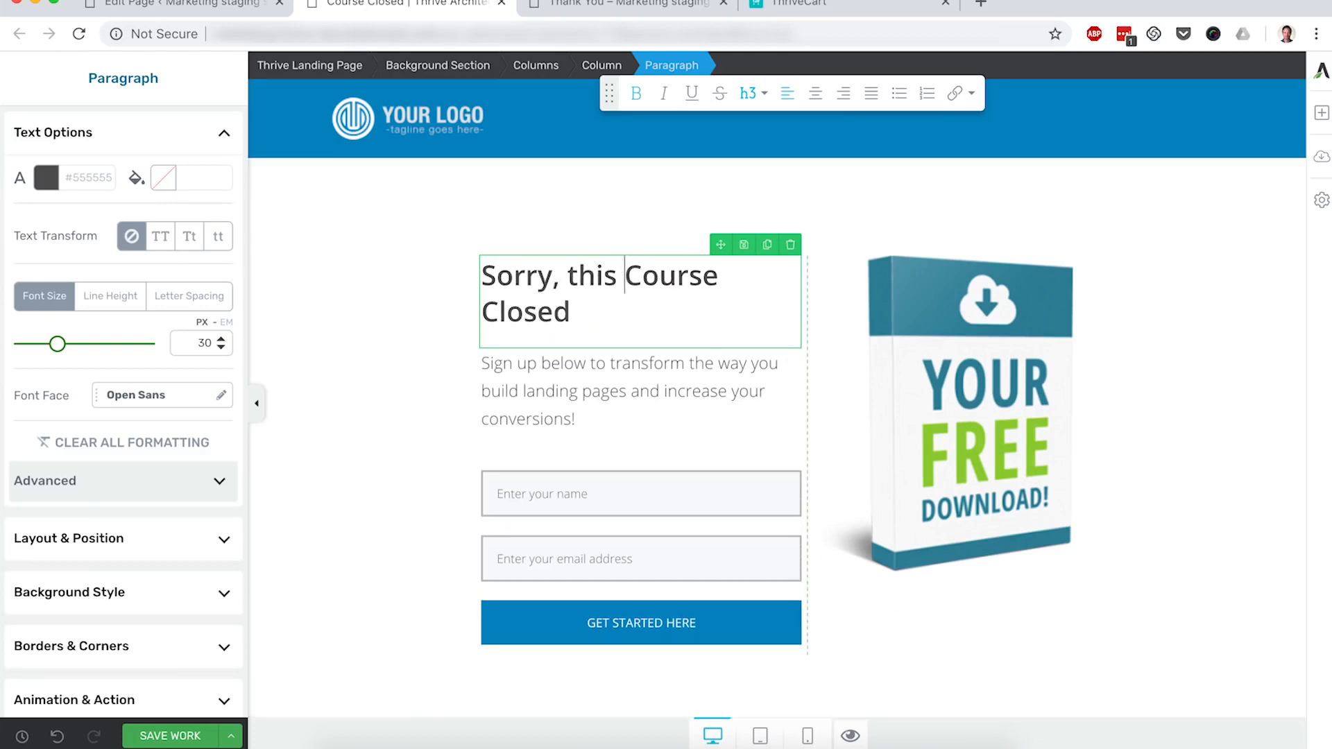
pyautogui.click(735, 278)
pyautogui.write('is now')
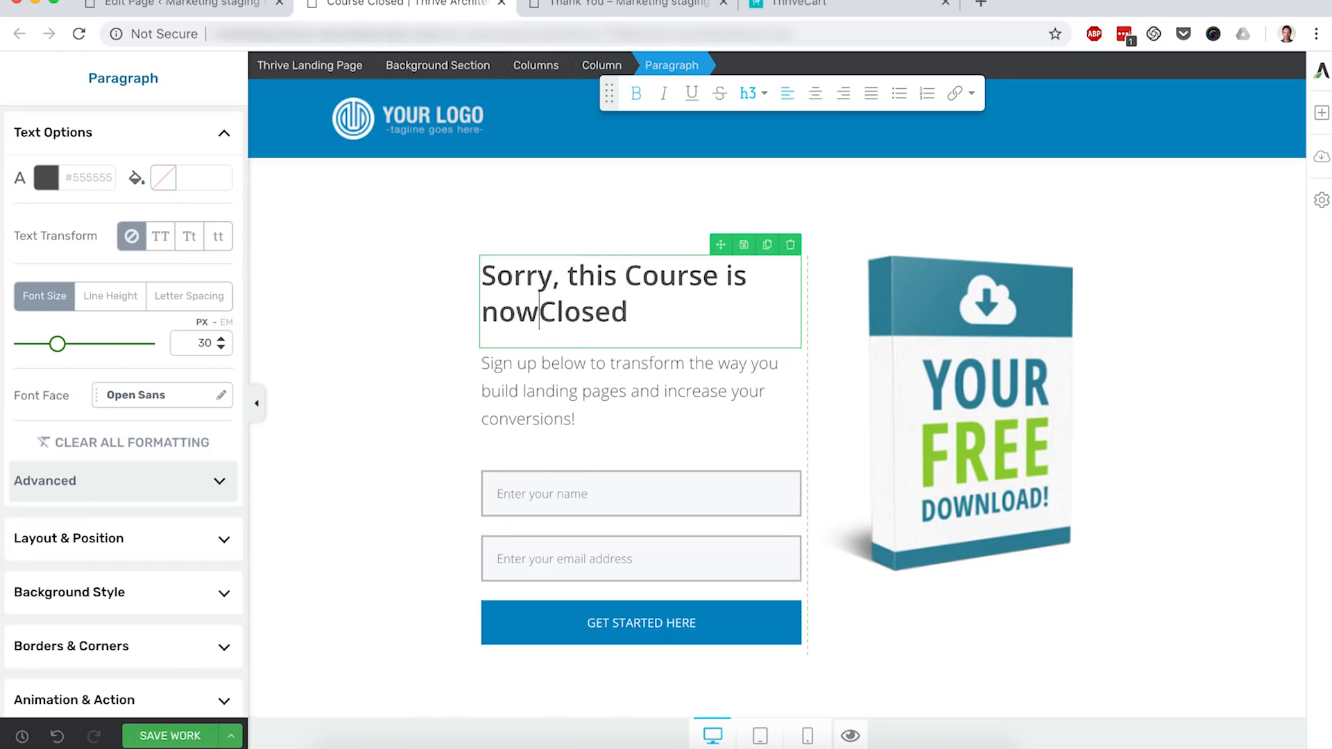
# Step: Set the subtitle to 'Sign Up below to join the waitlist and be notified when the course reopens.' and save
pyautogui.click(724, 382)
pyautogui.tripleClick(725, 382)
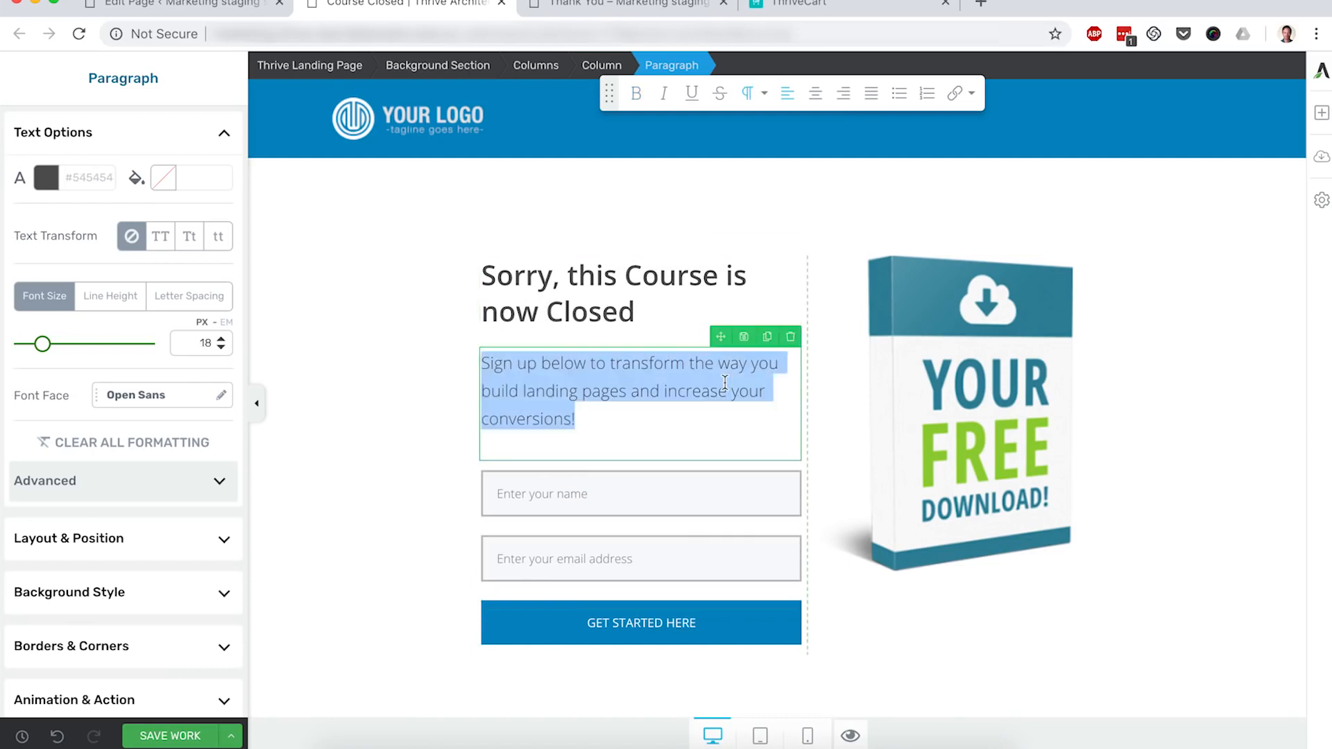
pyautogui.write('Sign ')
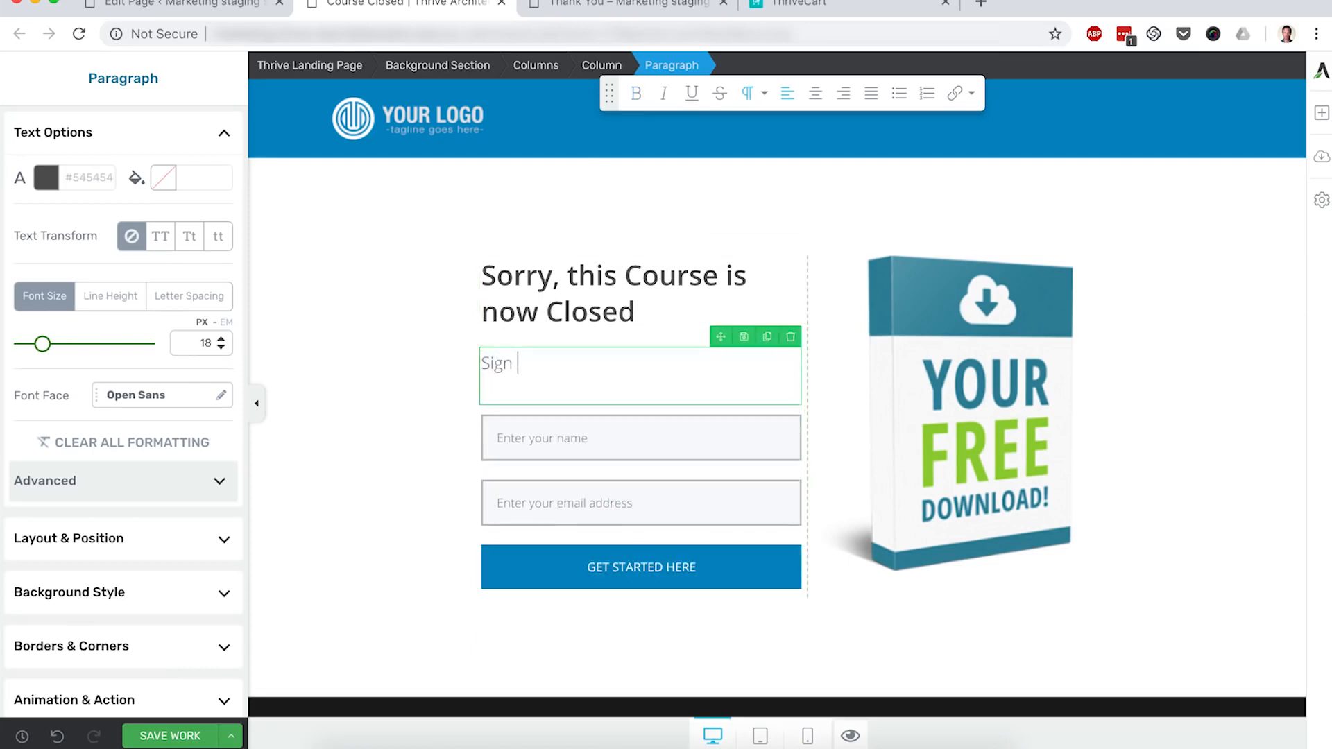
pyautogui.write('Up below to join the waitlist an')
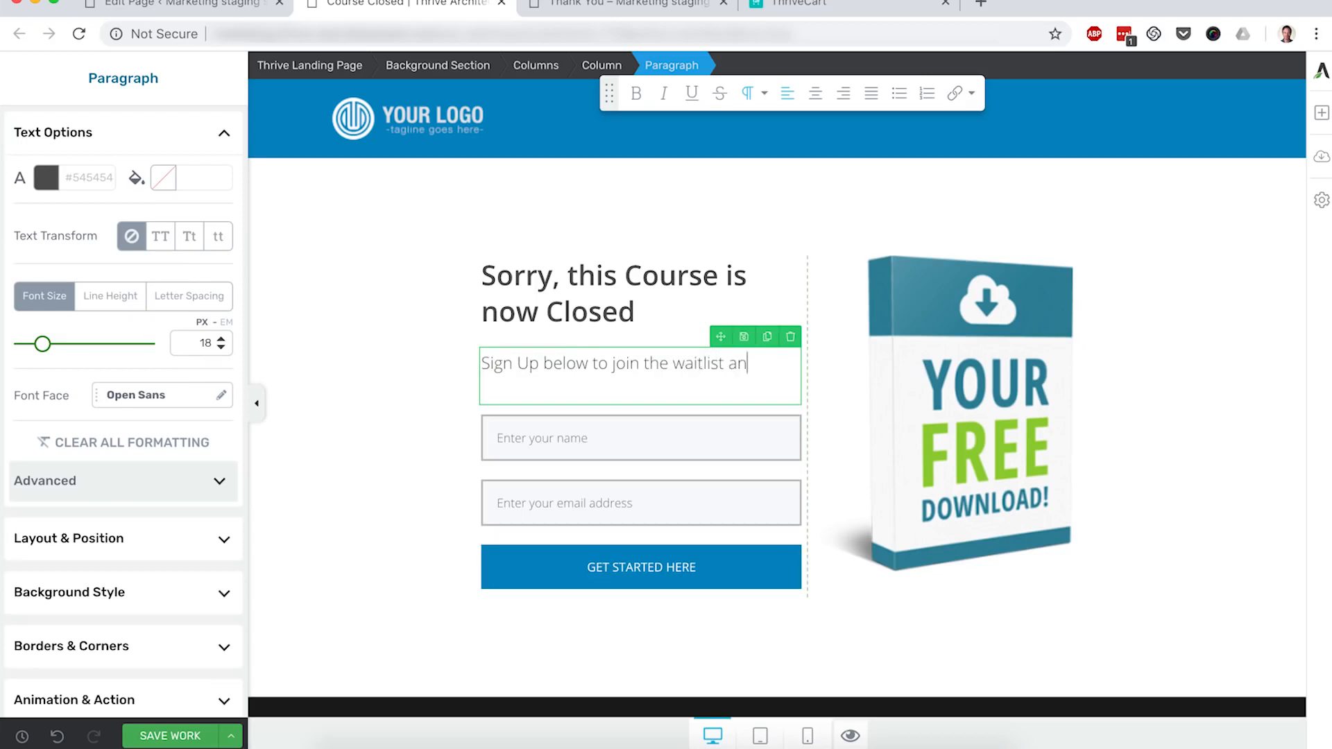
pyautogui.write('d be notified when th')
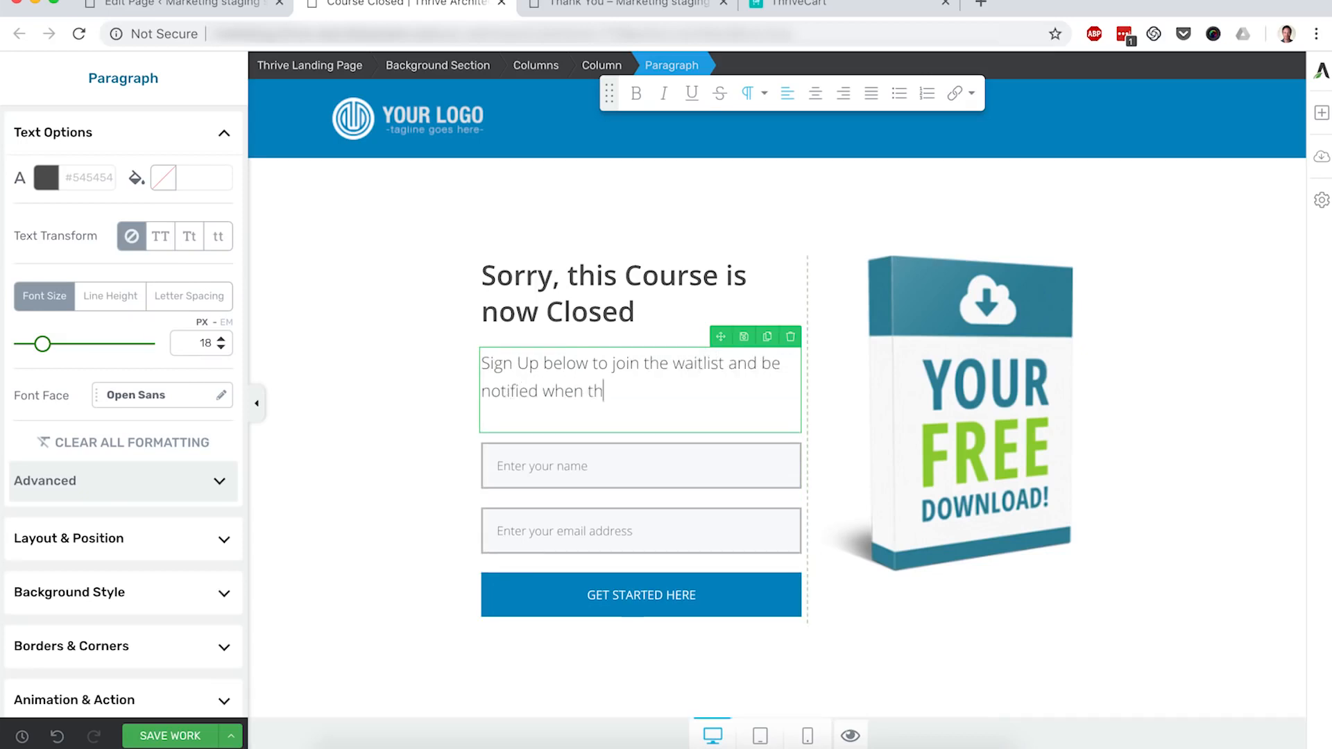
pyautogui.write('e course reopens.')
pyautogui.click(403, 492)
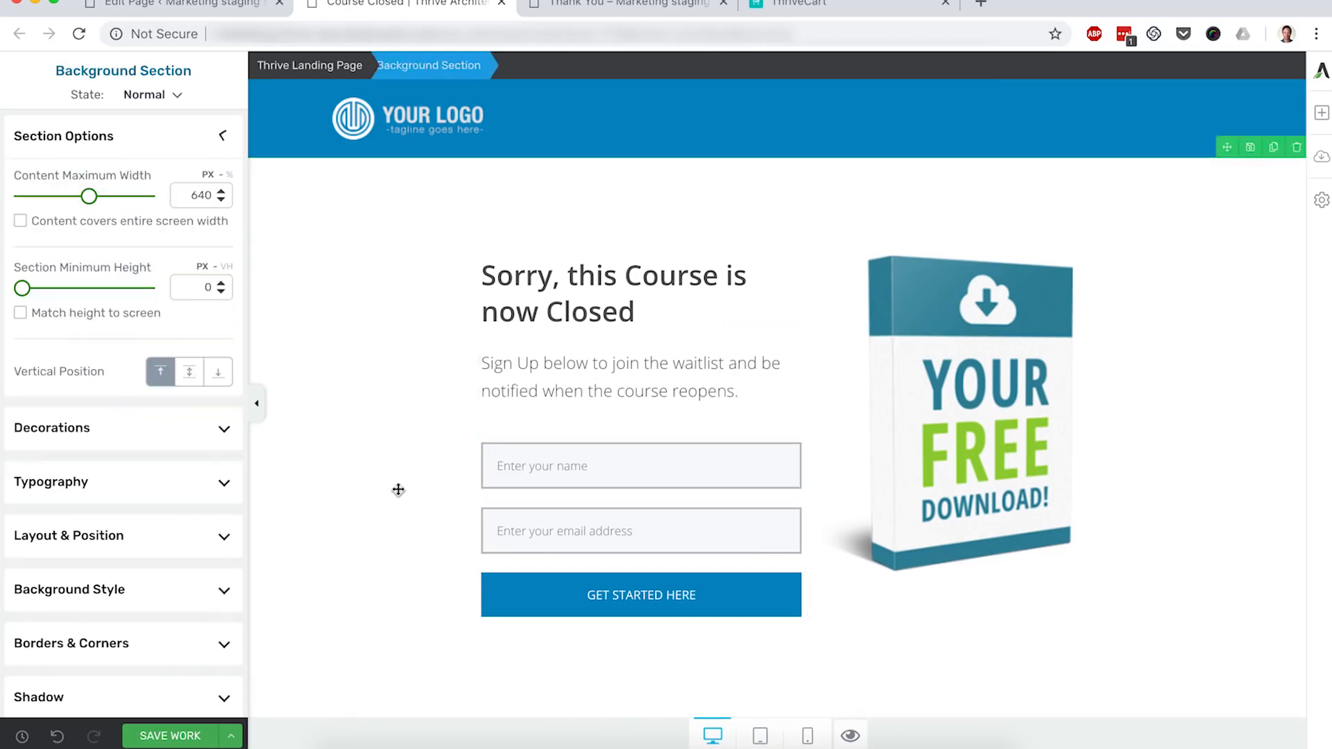
pyautogui.click(590, 492)
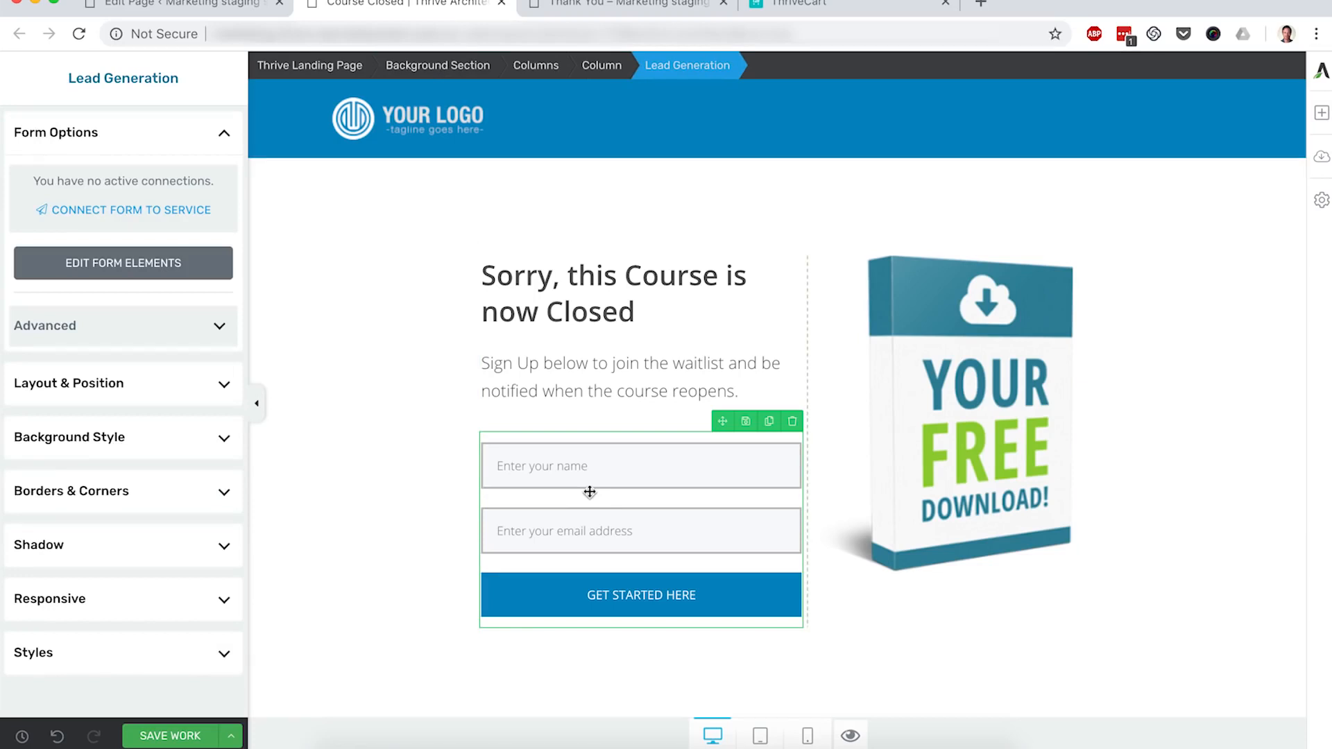
pyautogui.click(166, 734)
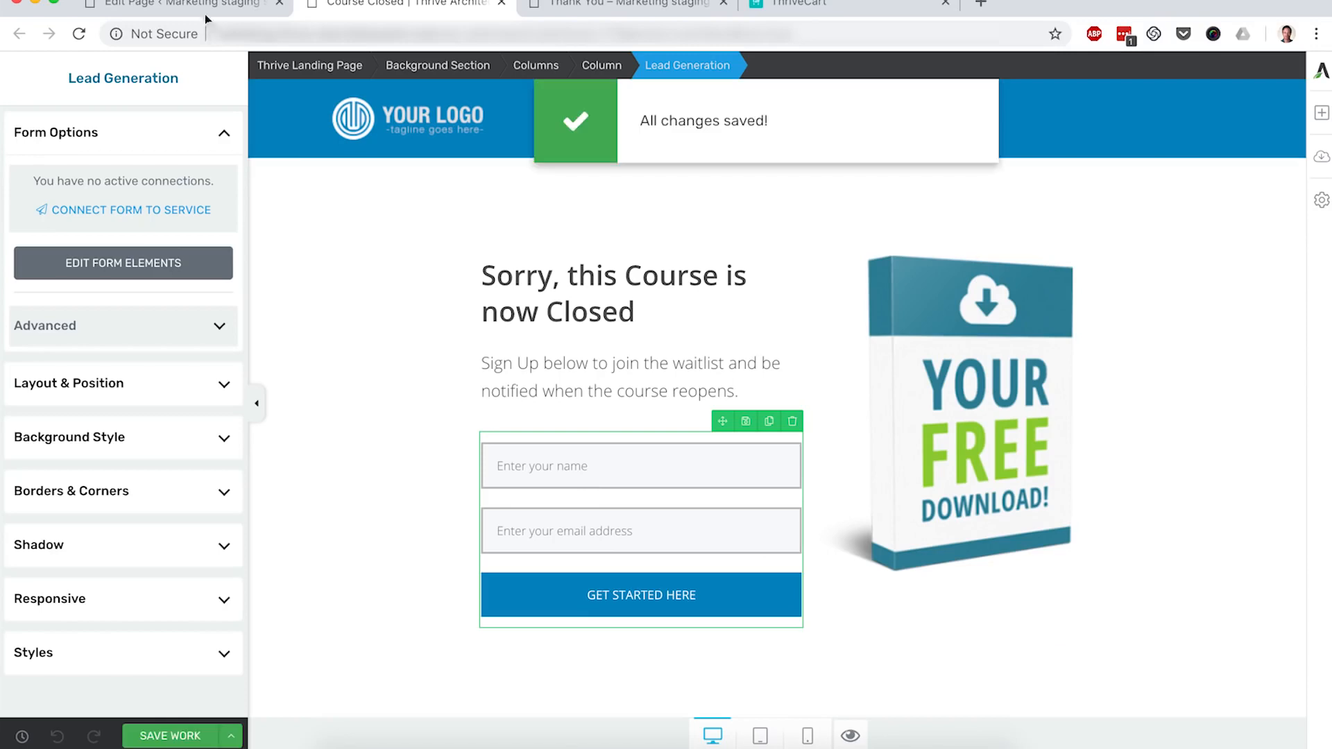
pyautogui.click(180, 6)
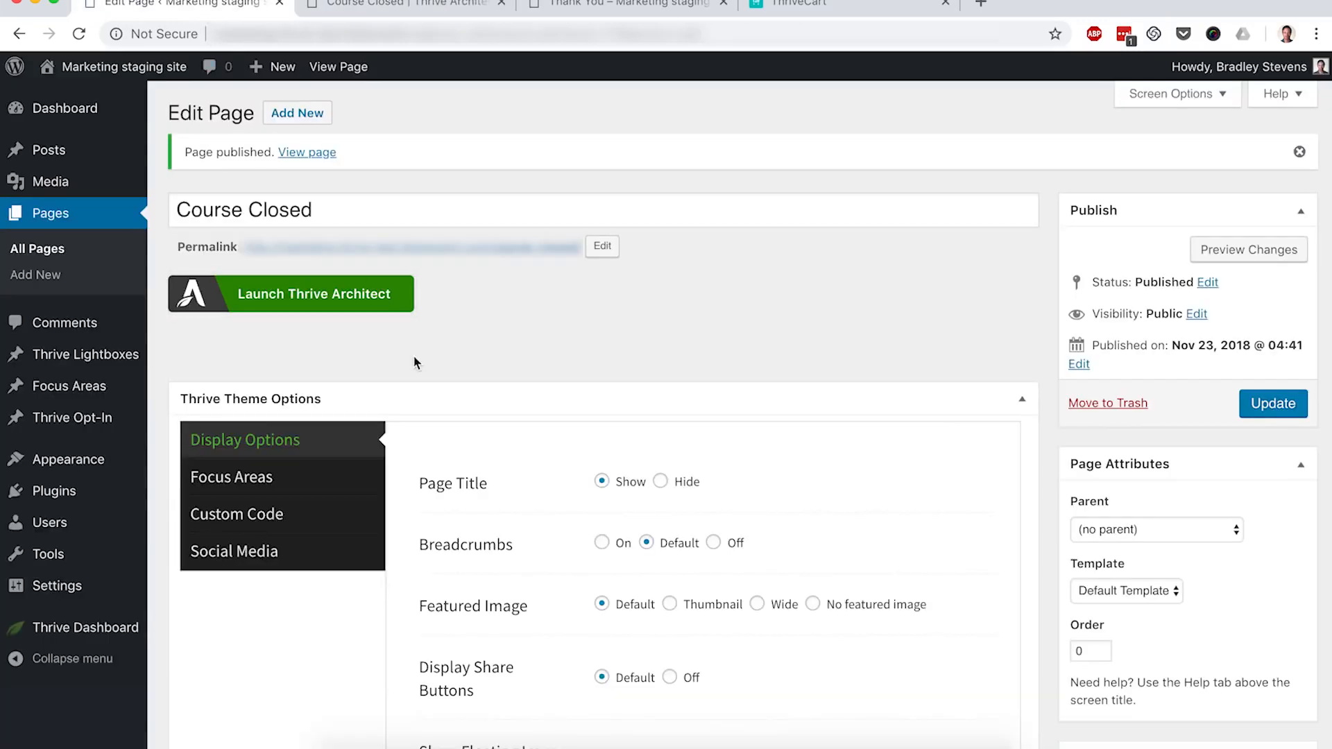
# Step: From the Thrive Ultimatum dashboard, create a build-from-scratch campaign named 'Christmas'
pyautogui.moveTo(96, 626)
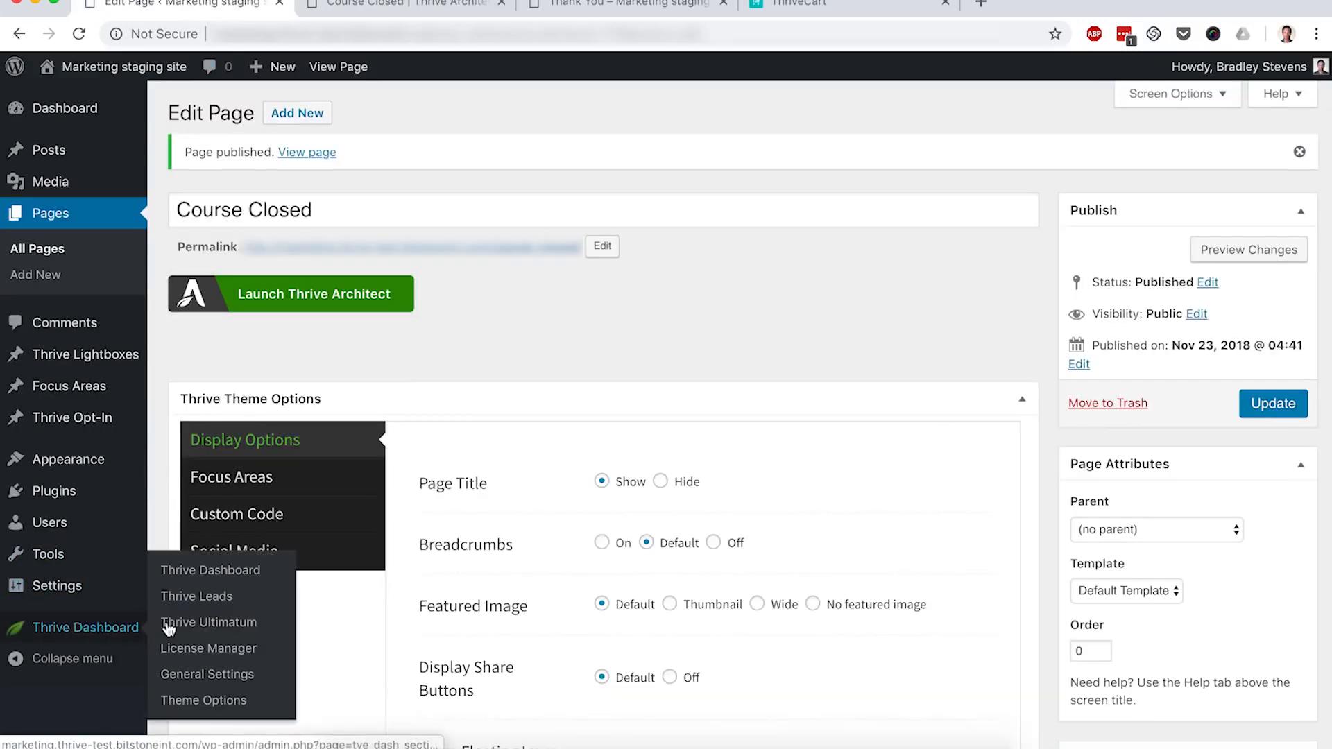
pyautogui.click(201, 626)
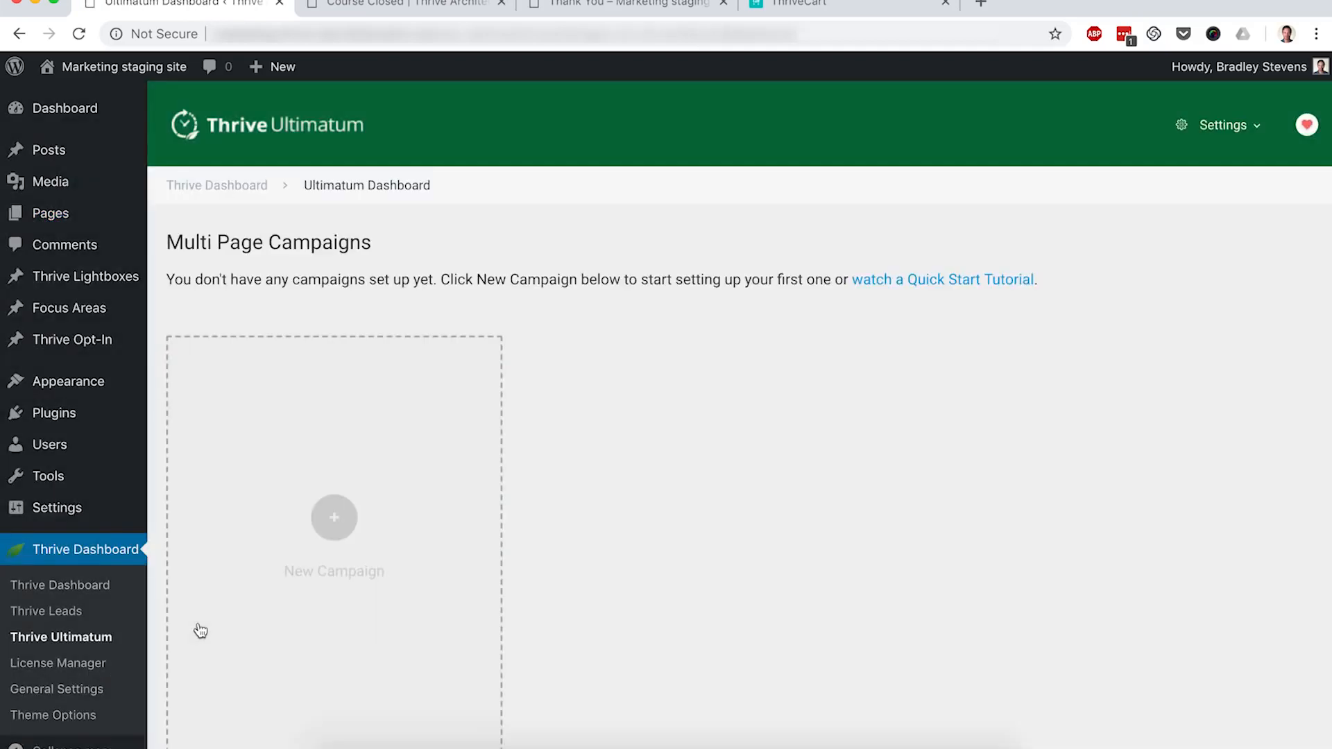
pyautogui.scroll(-3, 201, 631)
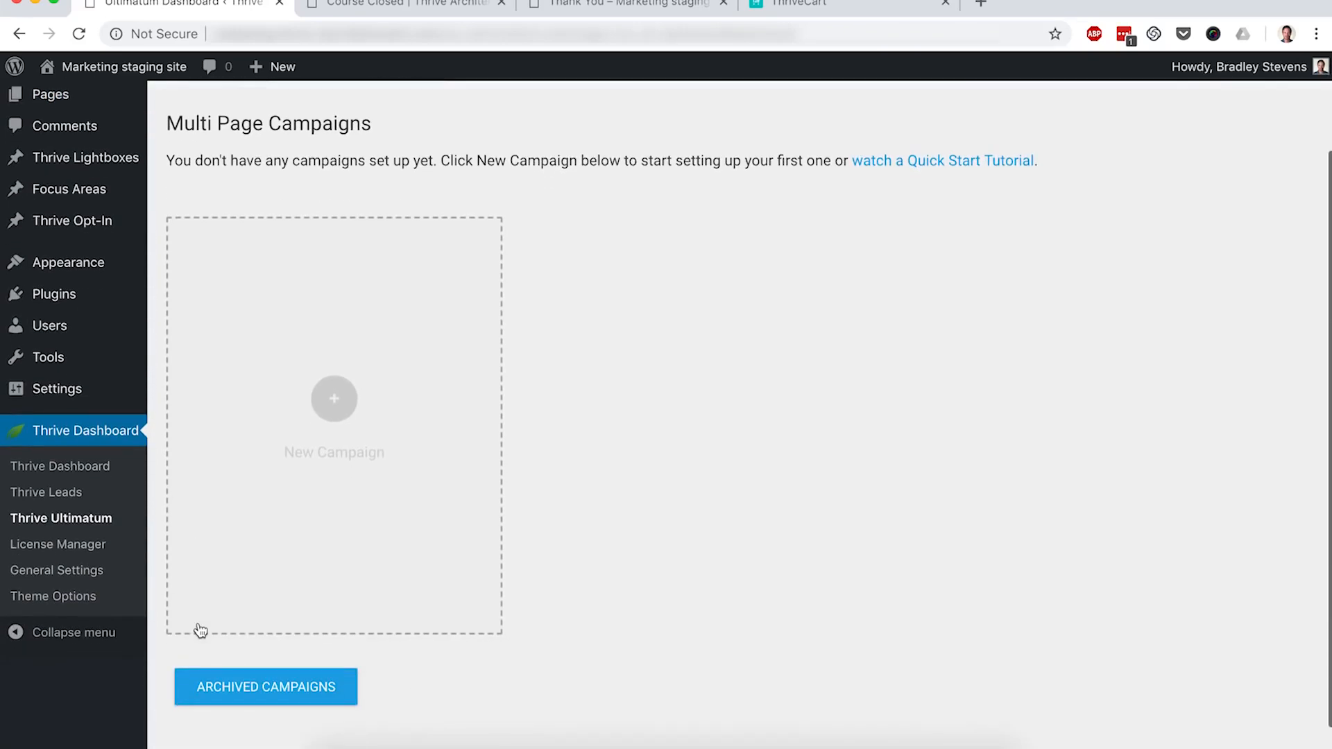
pyautogui.click(336, 402)
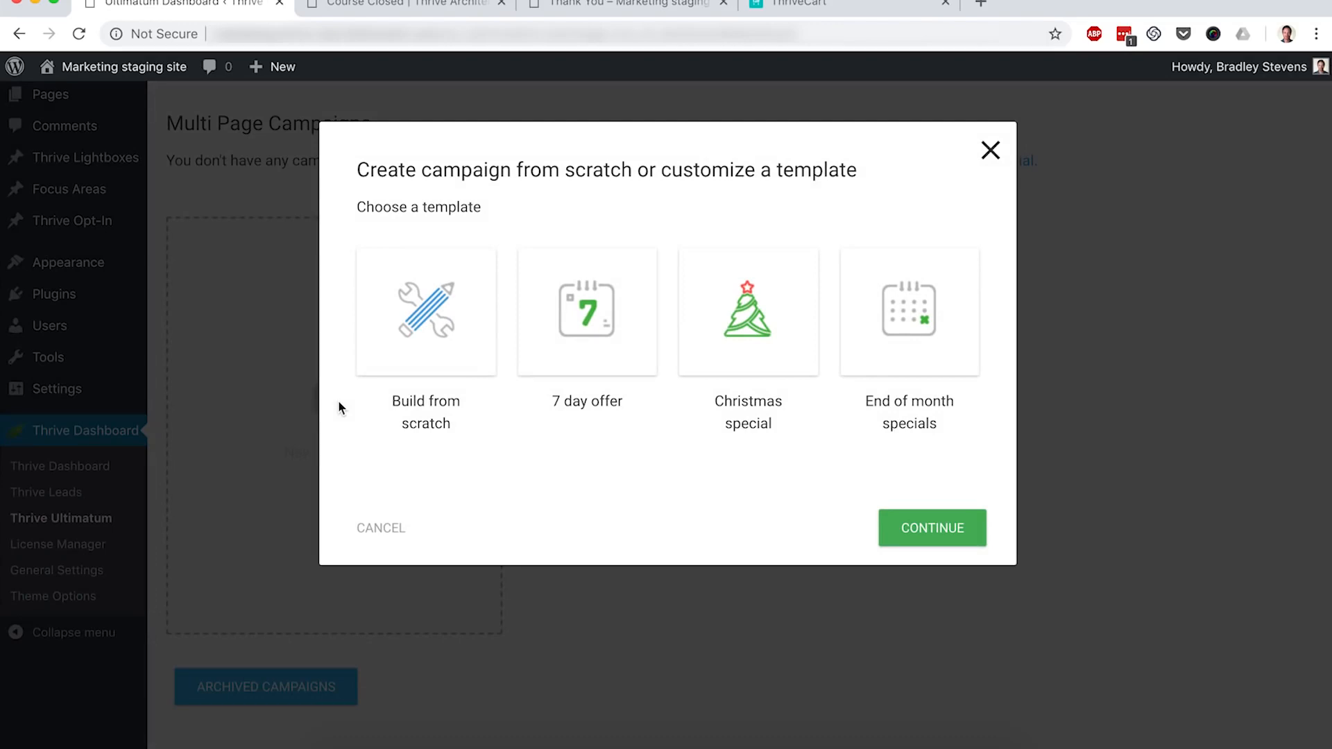
pyautogui.click(438, 317)
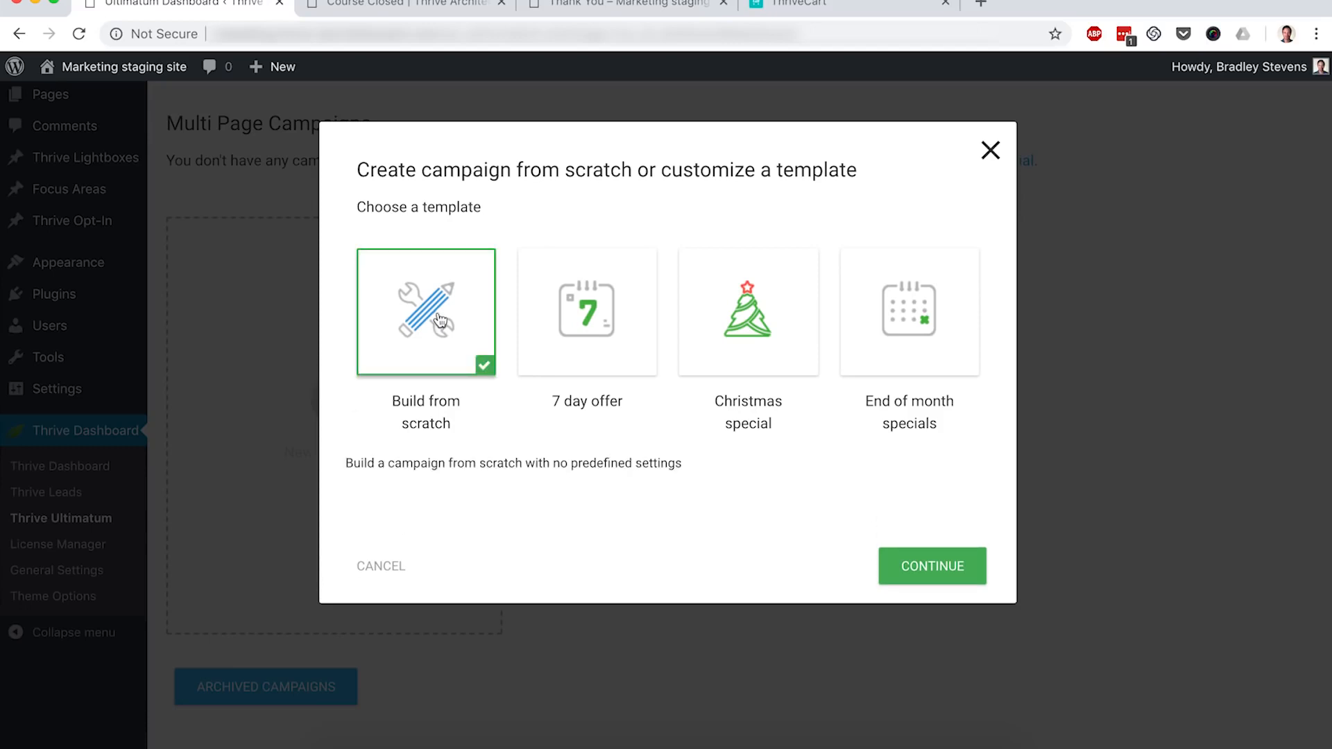
pyautogui.click(919, 563)
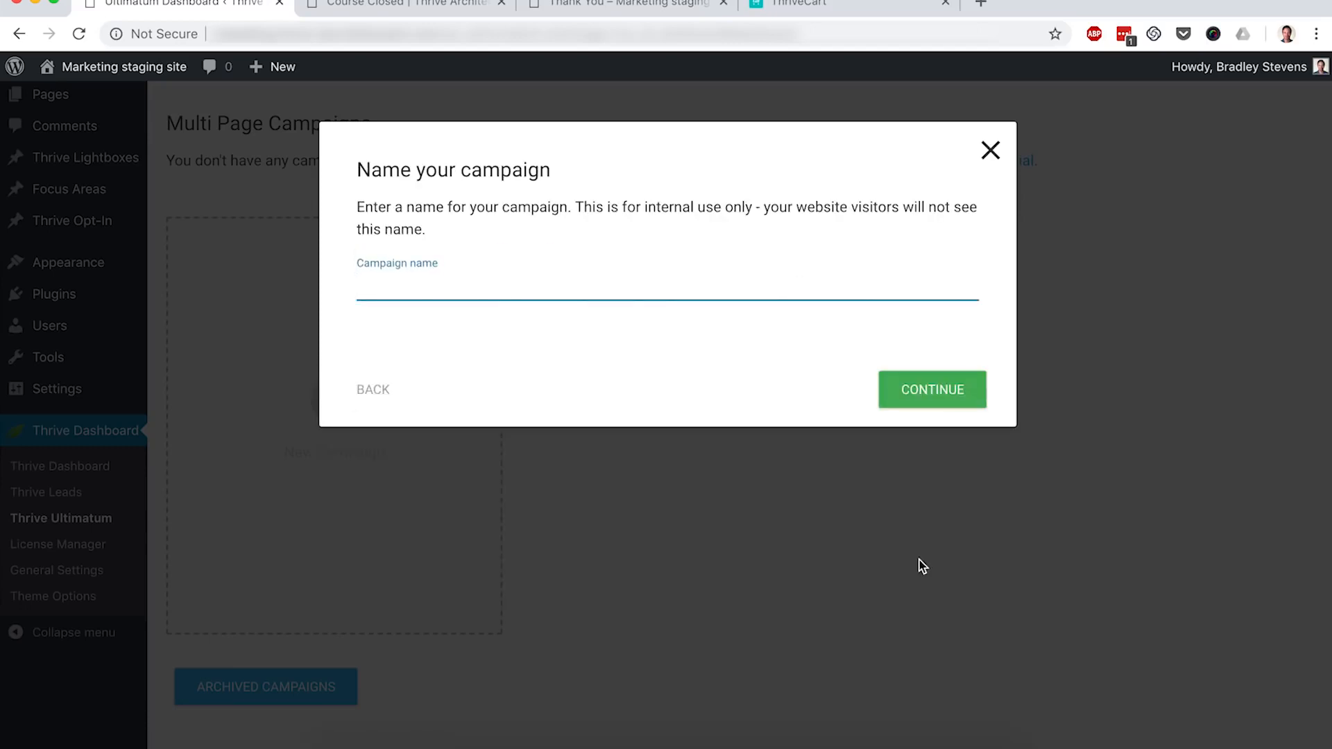
pyautogui.write('Christmas')
pyautogui.click(908, 401)
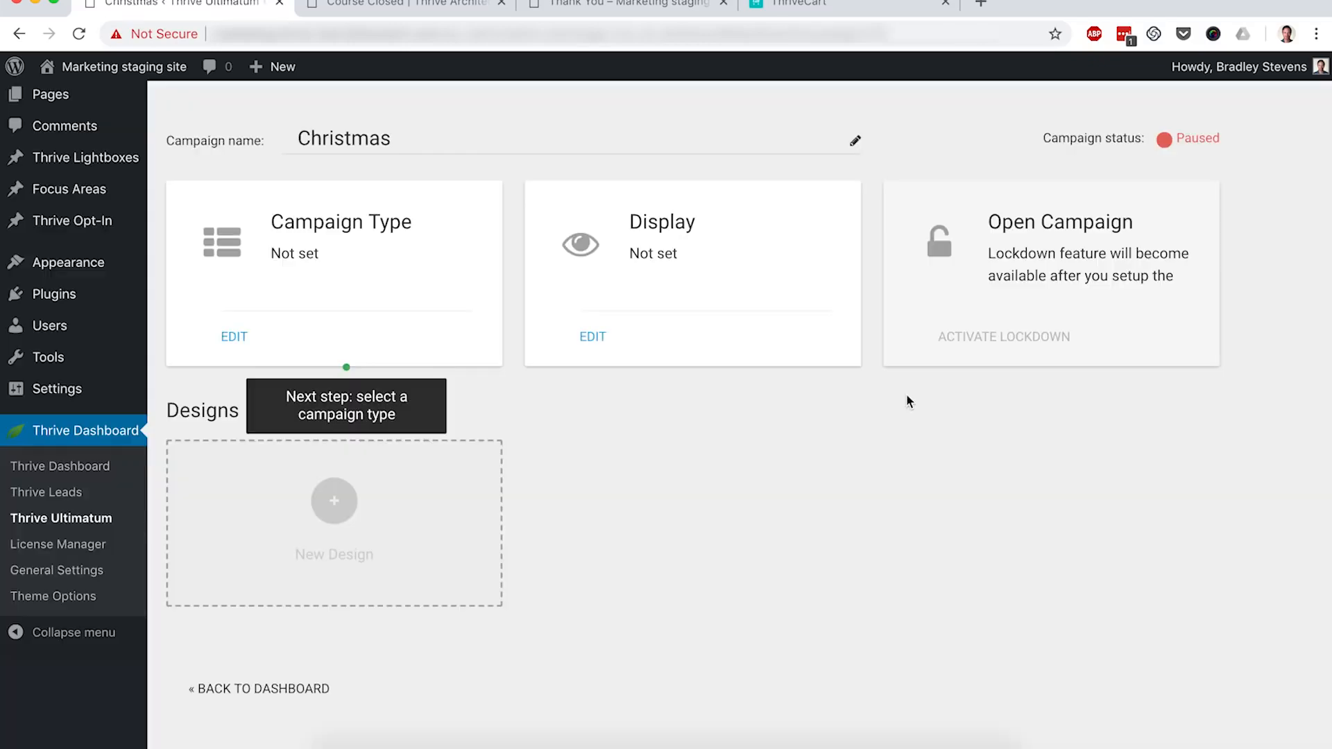
# Step: Make Christmas a fixed-dates campaign from 18 December to 25 December 2018
pyautogui.click(239, 340)
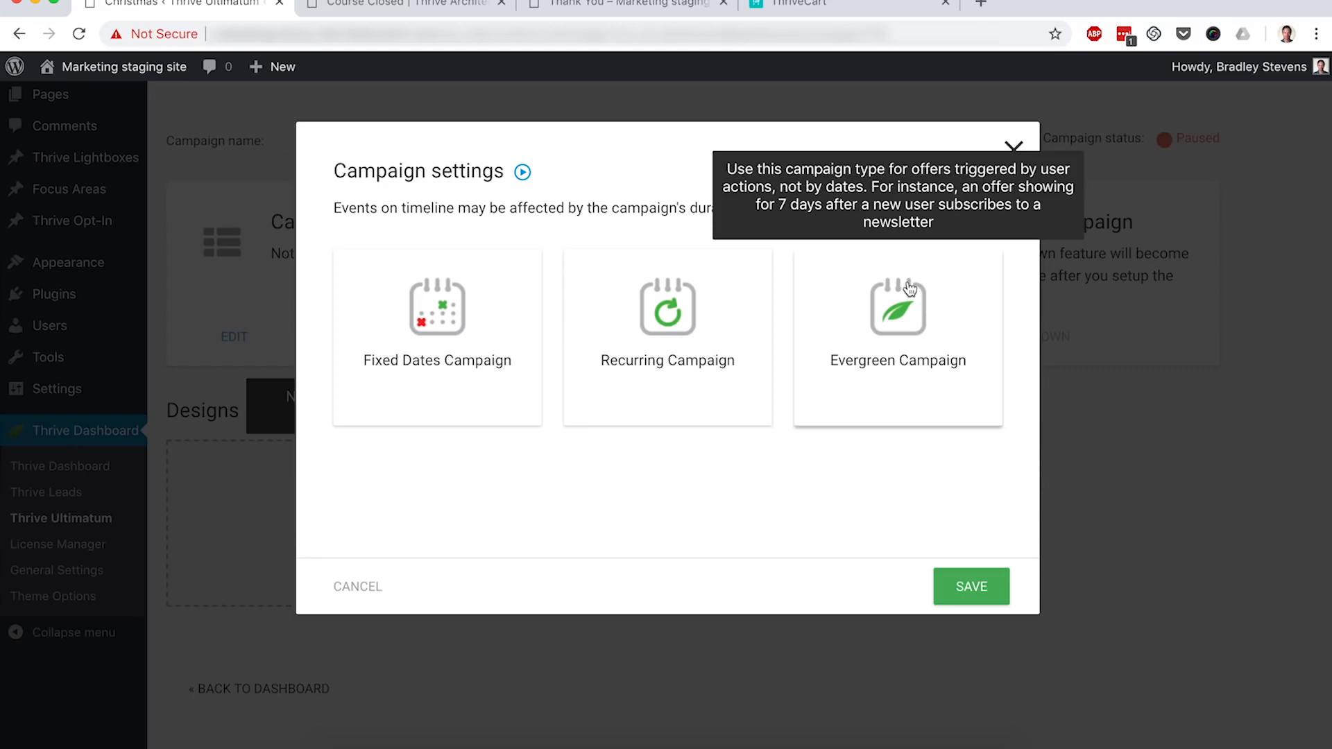
pyautogui.click(488, 344)
pyautogui.scroll(-3, 577, 419)
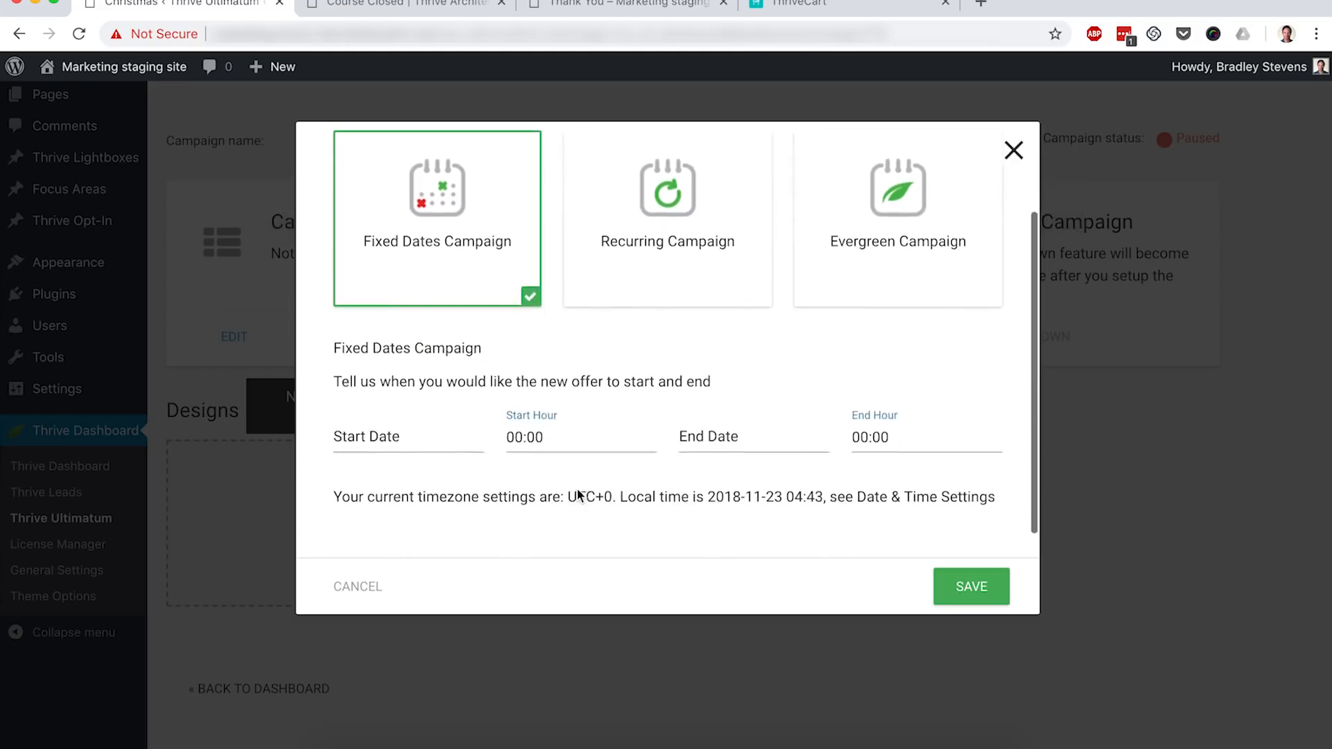
pyautogui.click(399, 438)
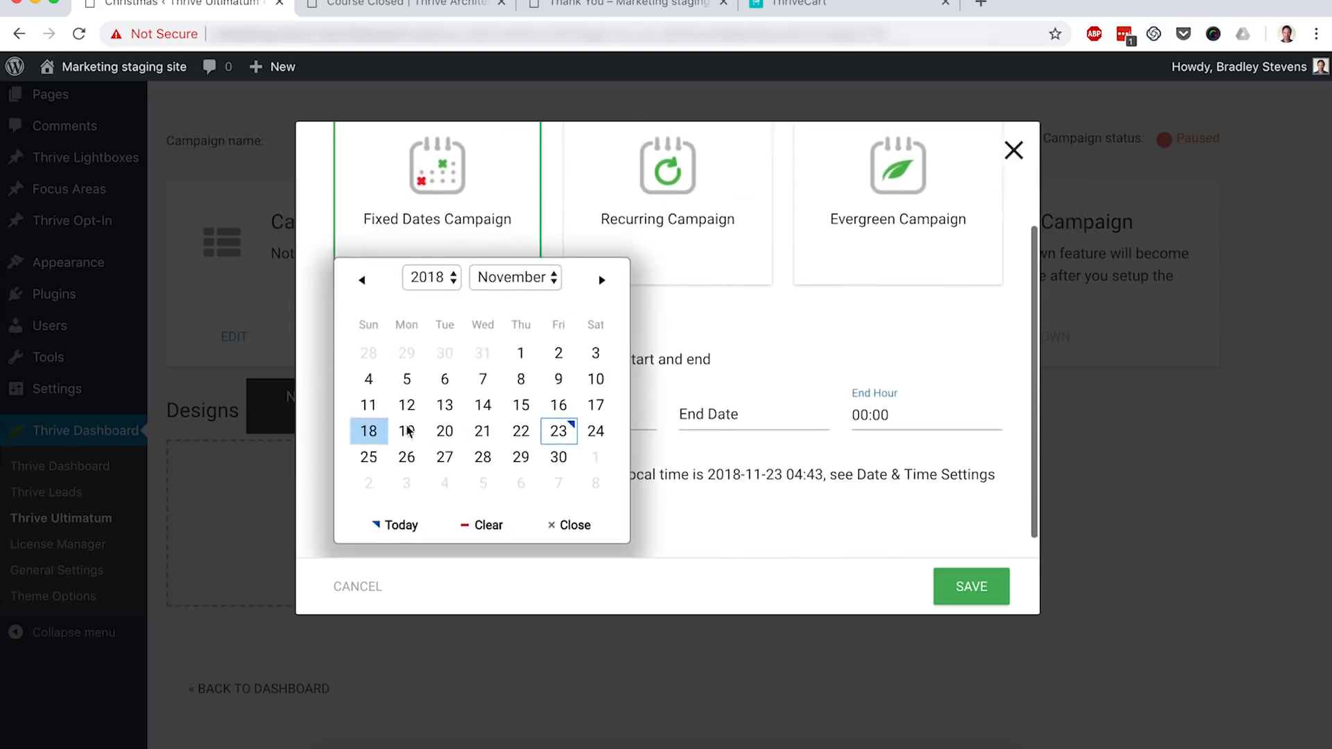
pyautogui.click(530, 286)
pyautogui.click(530, 299)
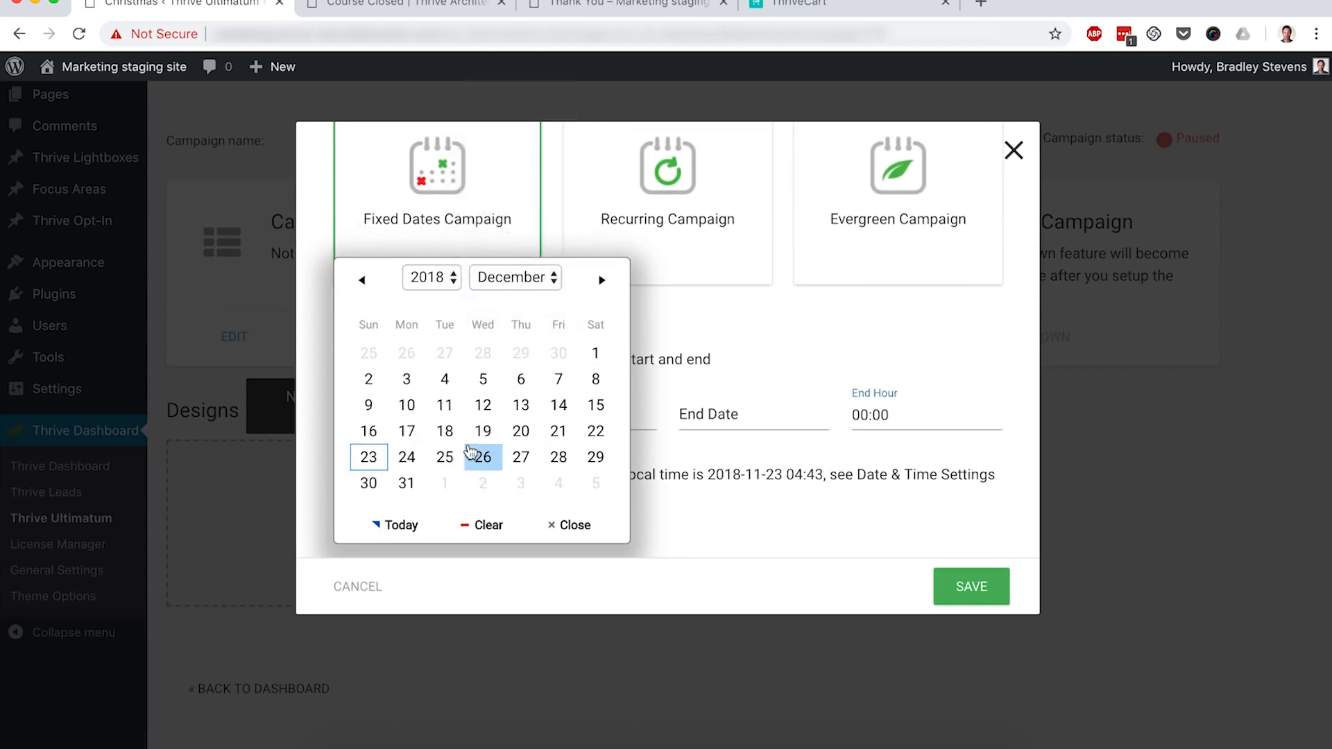
pyautogui.click(451, 432)
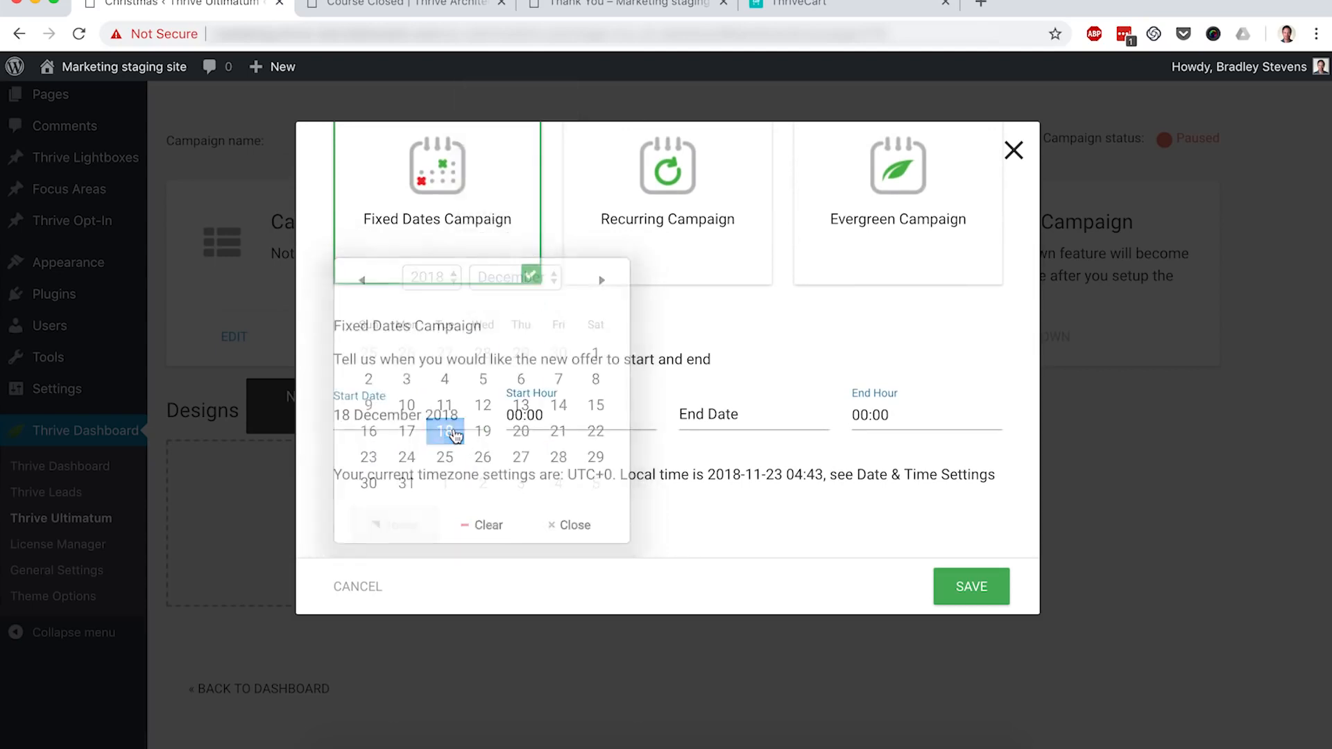
pyautogui.click(736, 418)
pyautogui.click(843, 278)
pyautogui.click(850, 297)
pyautogui.click(790, 456)
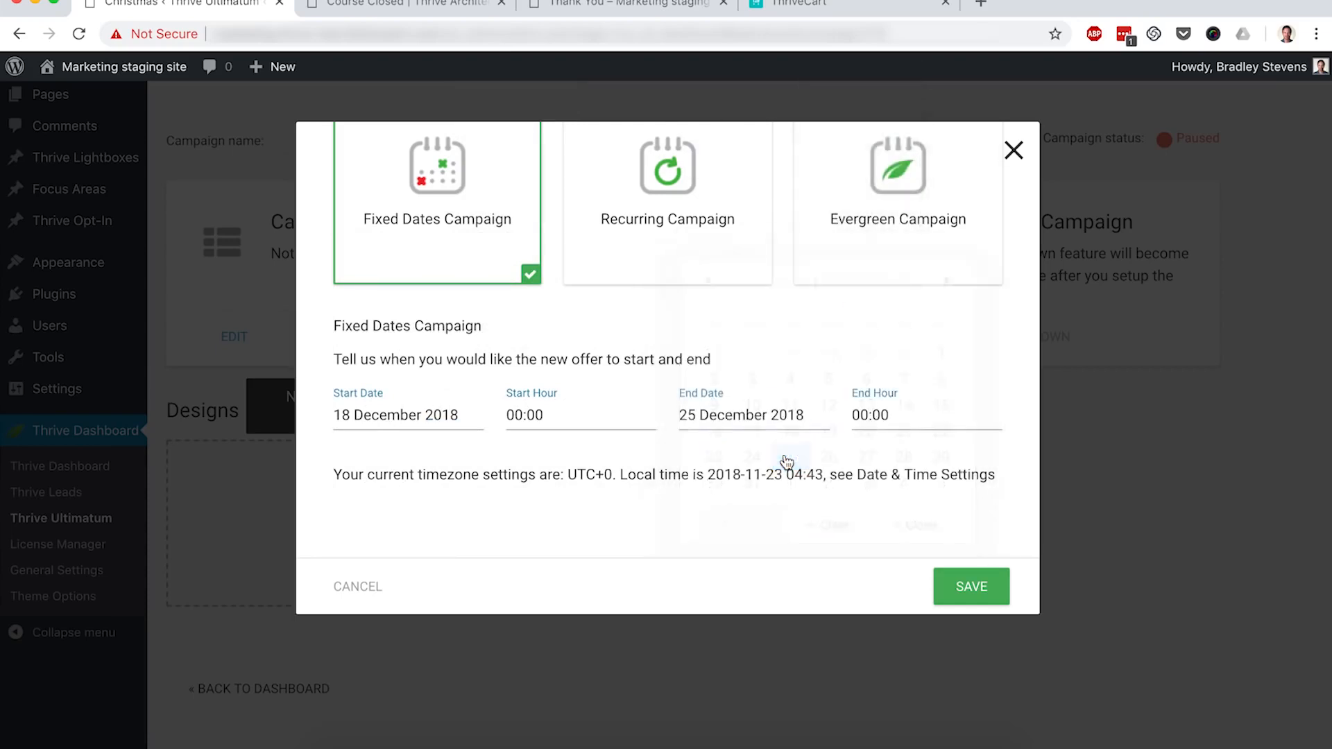
pyautogui.click(960, 587)
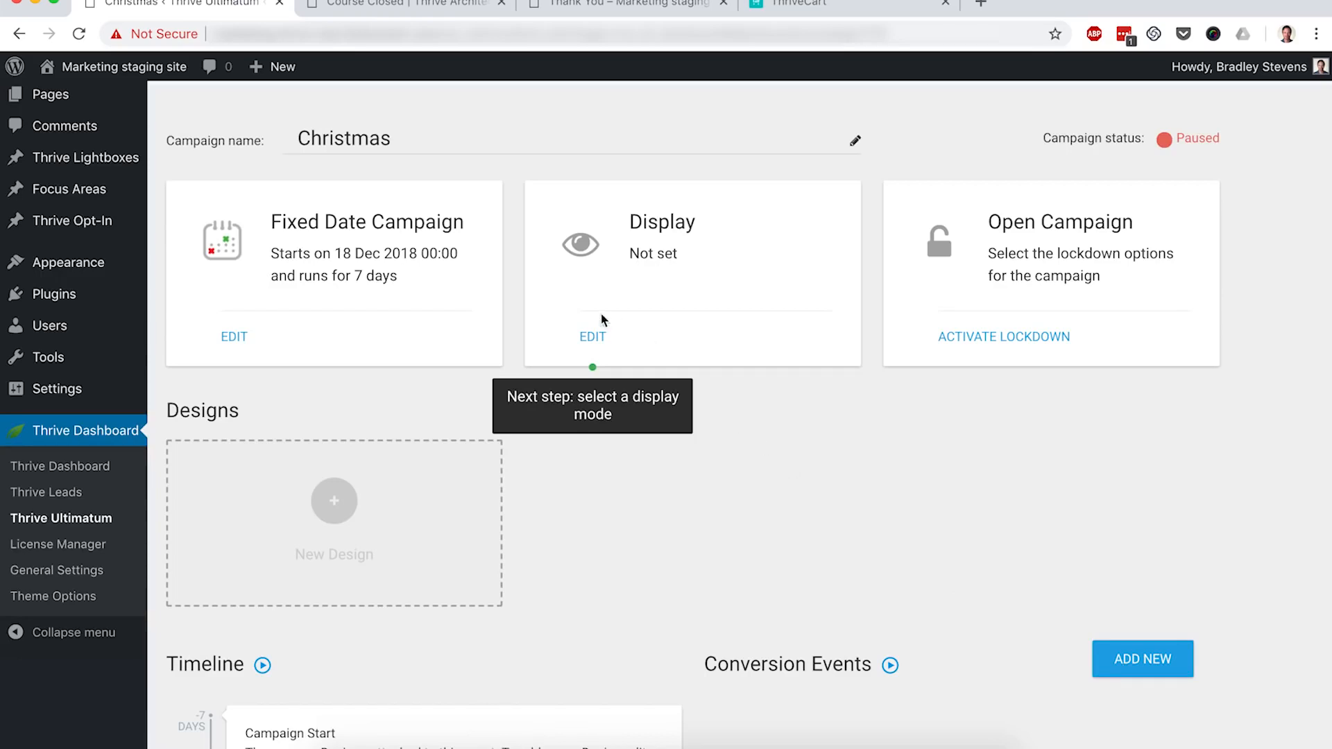
# Step: Limit the campaign's display to the Checkout and Sales Page pages
pyautogui.click(591, 340)
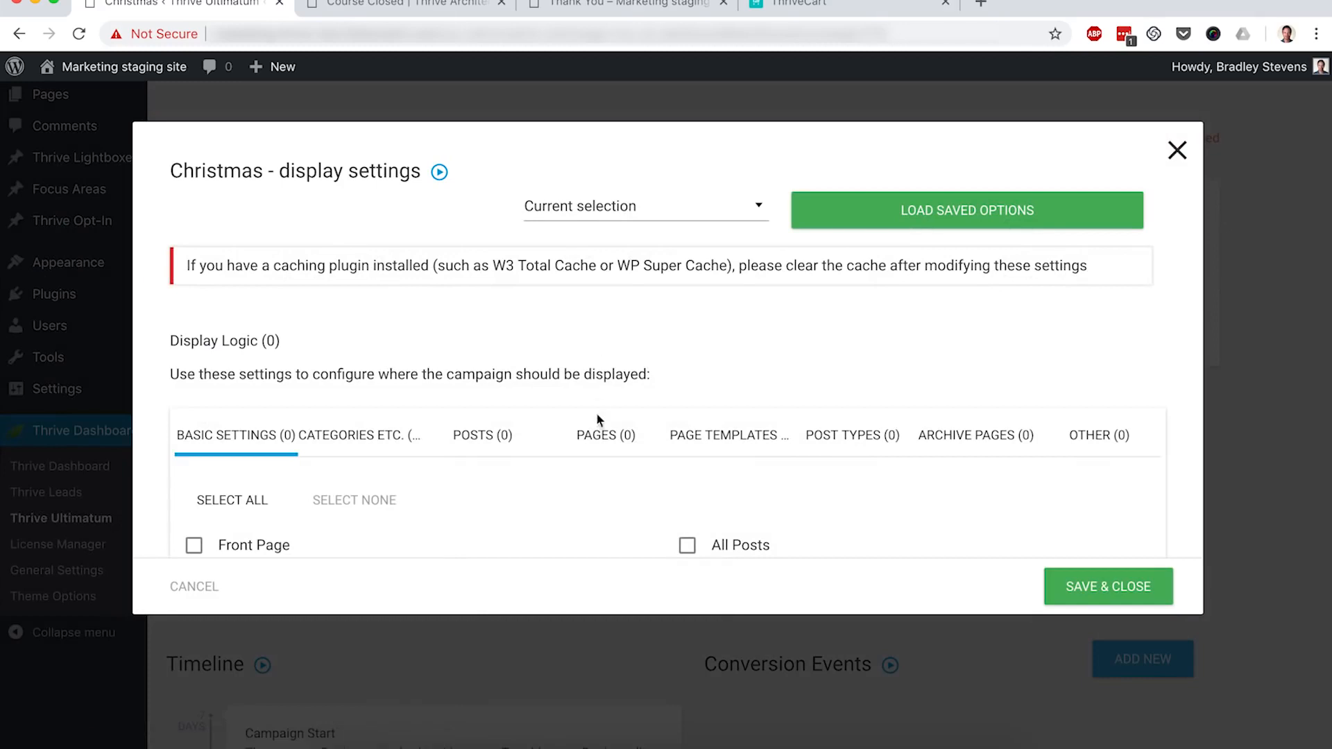
pyautogui.click(603, 443)
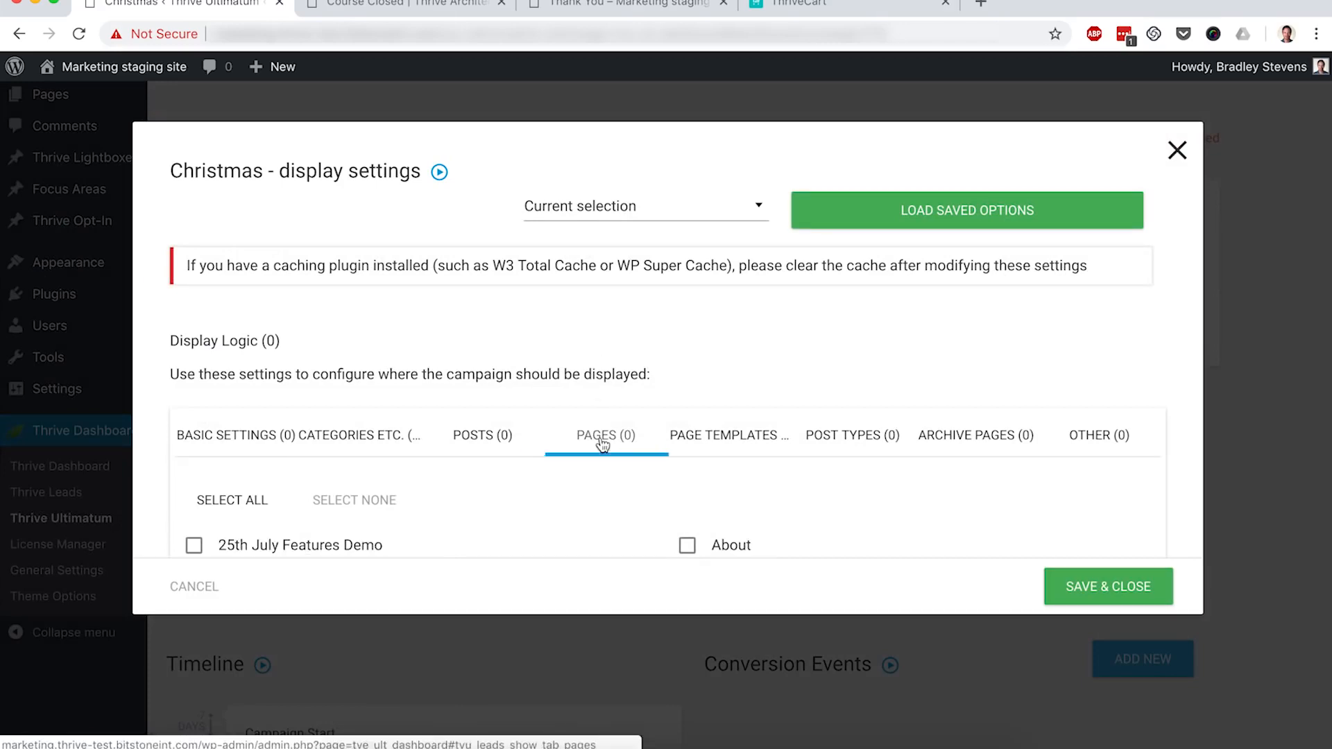
pyautogui.scroll(-3, 602, 445)
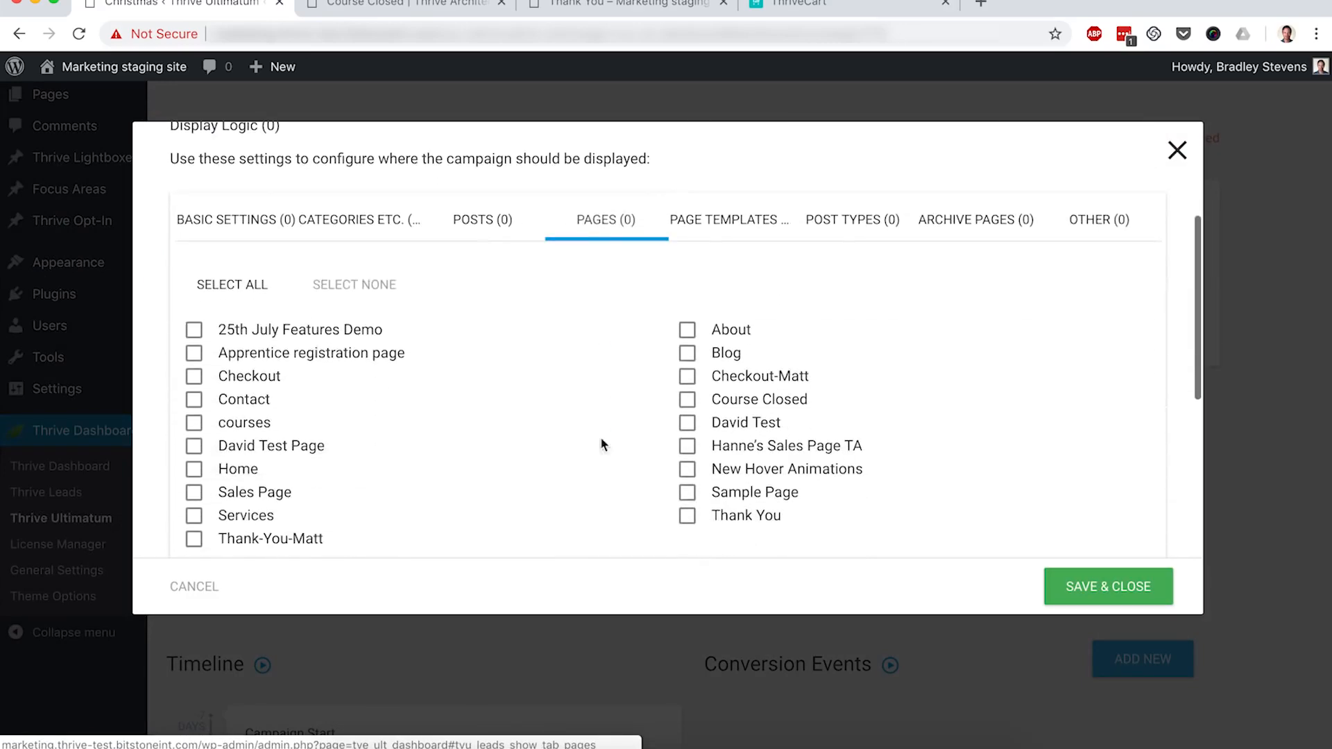
pyautogui.click(200, 379)
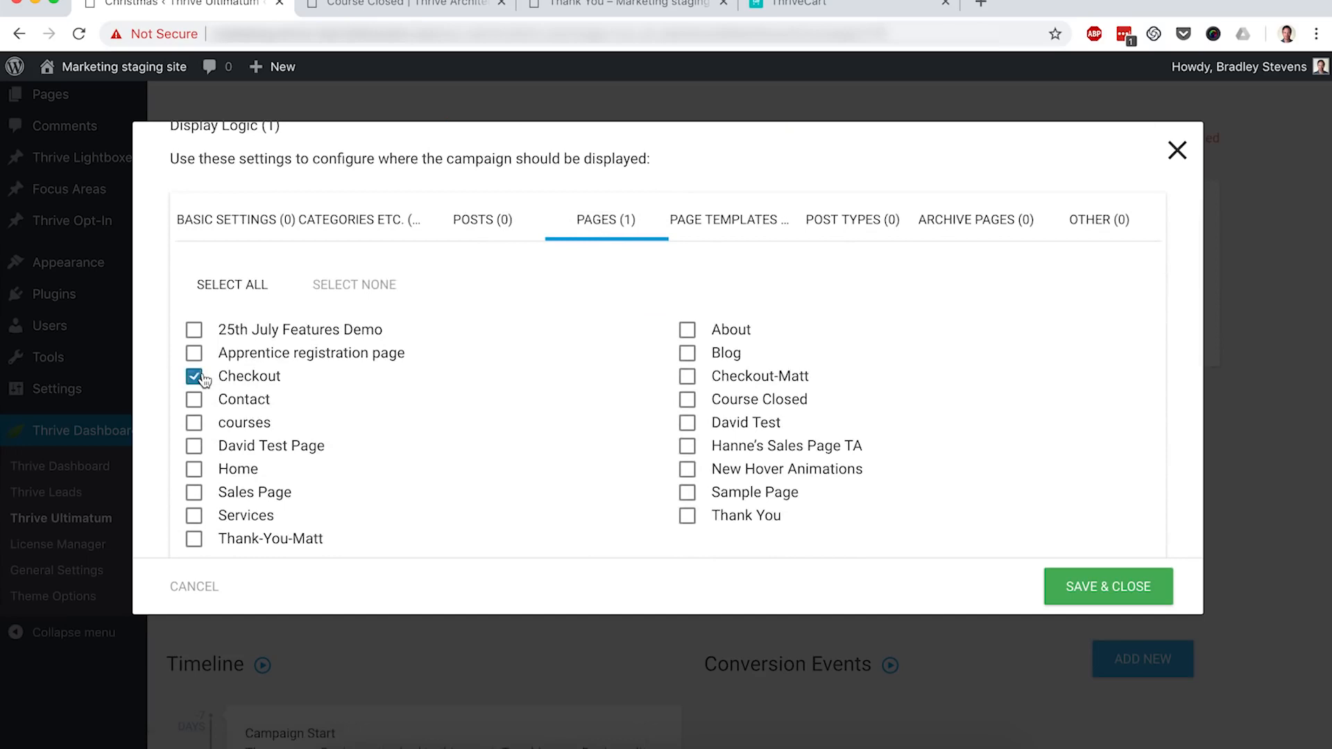
pyautogui.click(194, 494)
pyautogui.click(1093, 588)
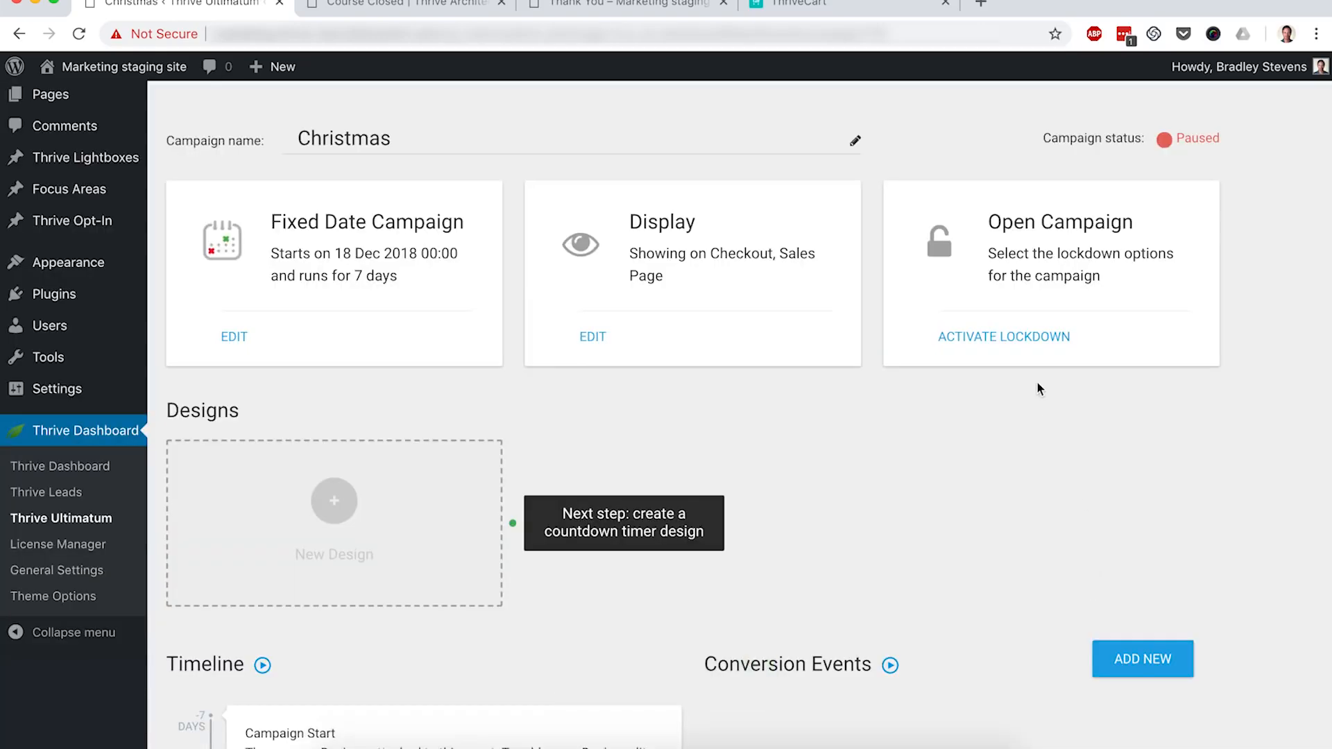
# Step: Start lockdown setup and set Course Closed as the pre-access page
pyautogui.click(998, 339)
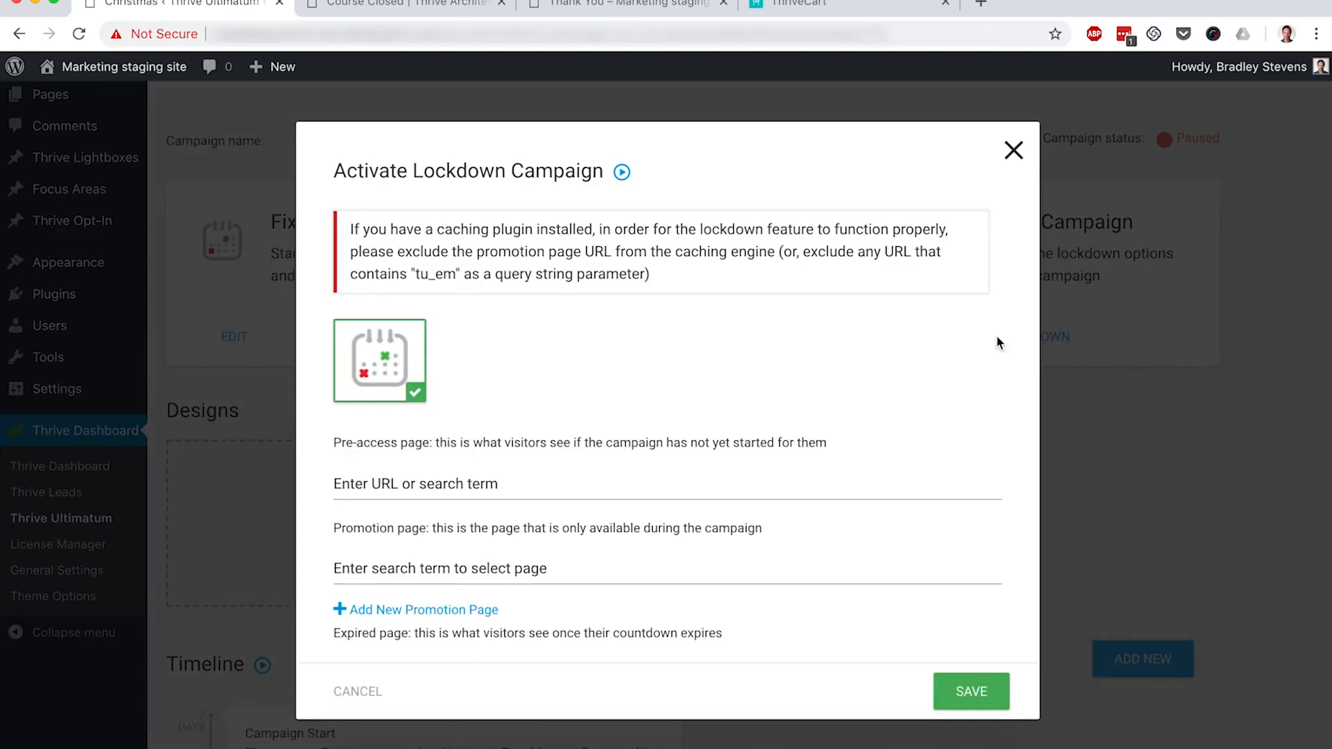
pyautogui.scroll(-2, 998, 343)
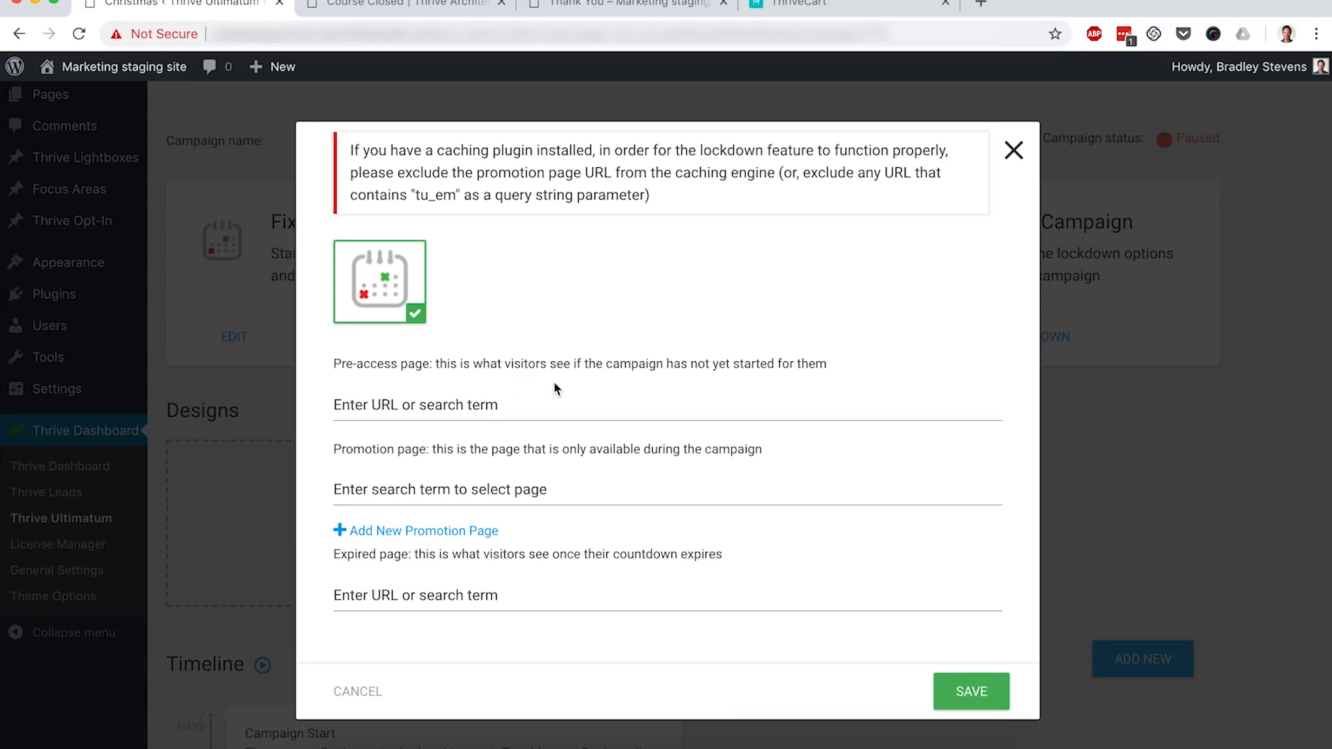
pyautogui.click(444, 402)
pyautogui.write('Course ')
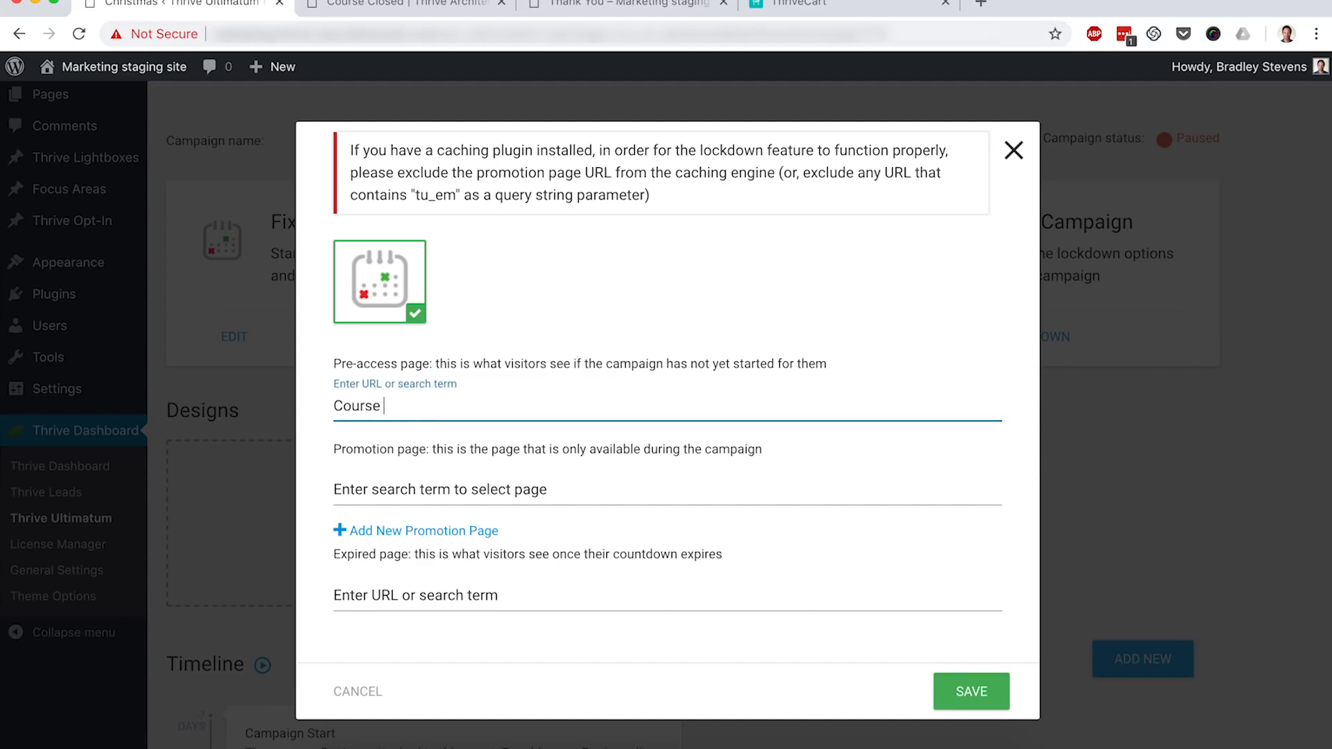
pyautogui.write('Closed')
pyautogui.click(403, 433)
# Step: Add Sales Page and Checkout as the lockdown promotion pages
pyautogui.click(379, 481)
pyautogui.write('Sal')
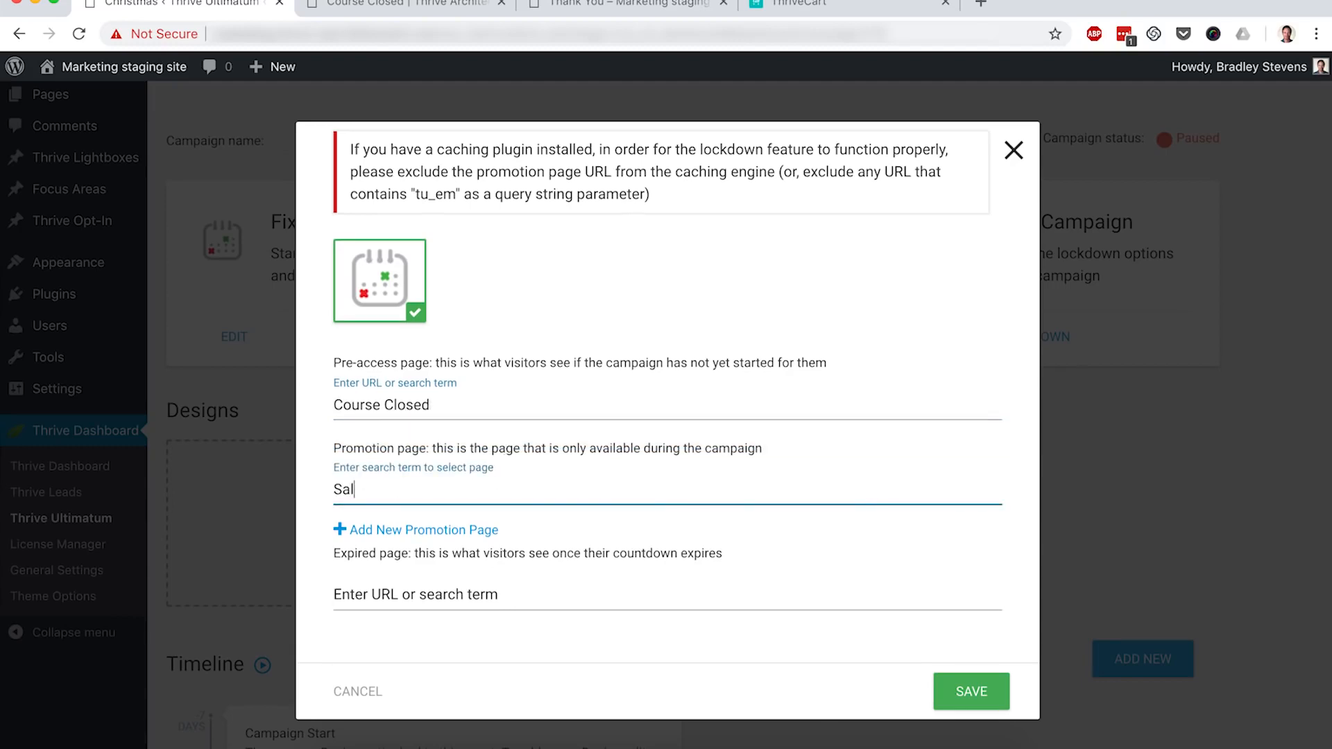
pyautogui.write('es Page')
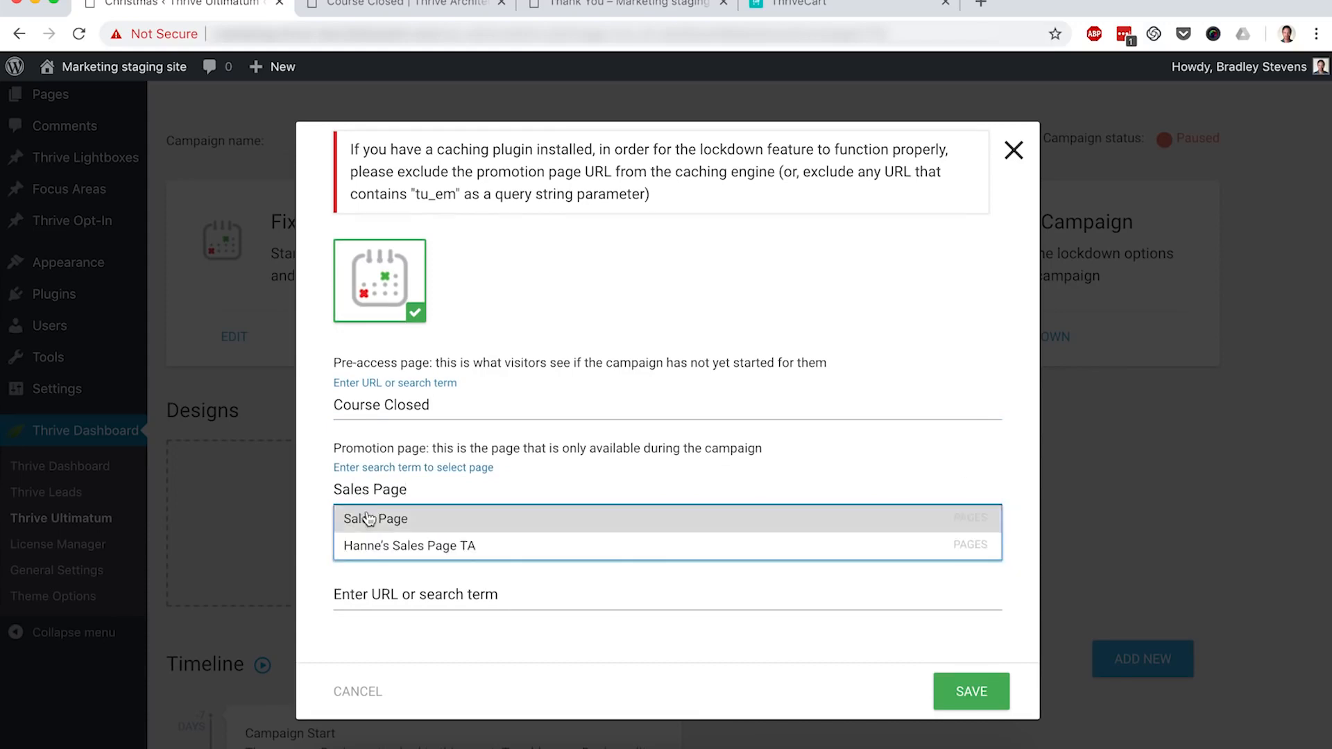
pyautogui.click(368, 517)
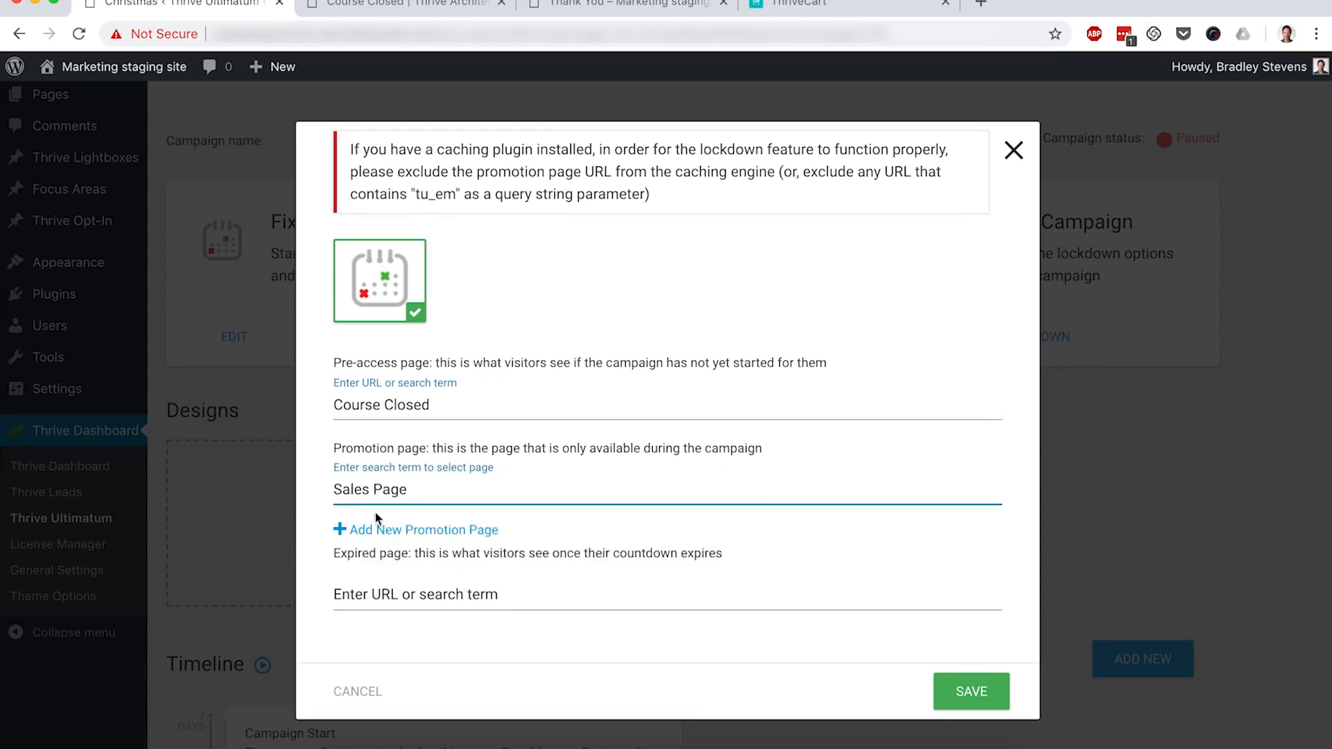
pyautogui.click(420, 530)
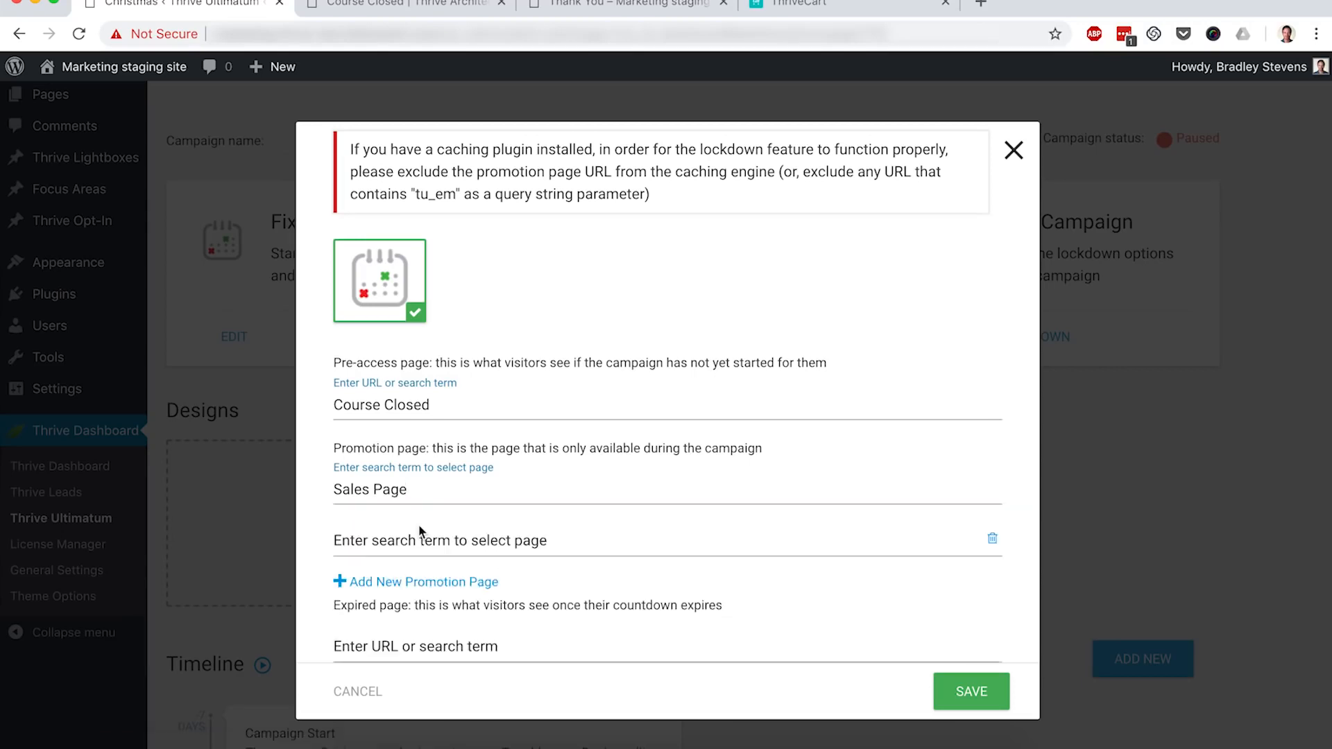
pyautogui.click(399, 536)
pyautogui.write('Che')
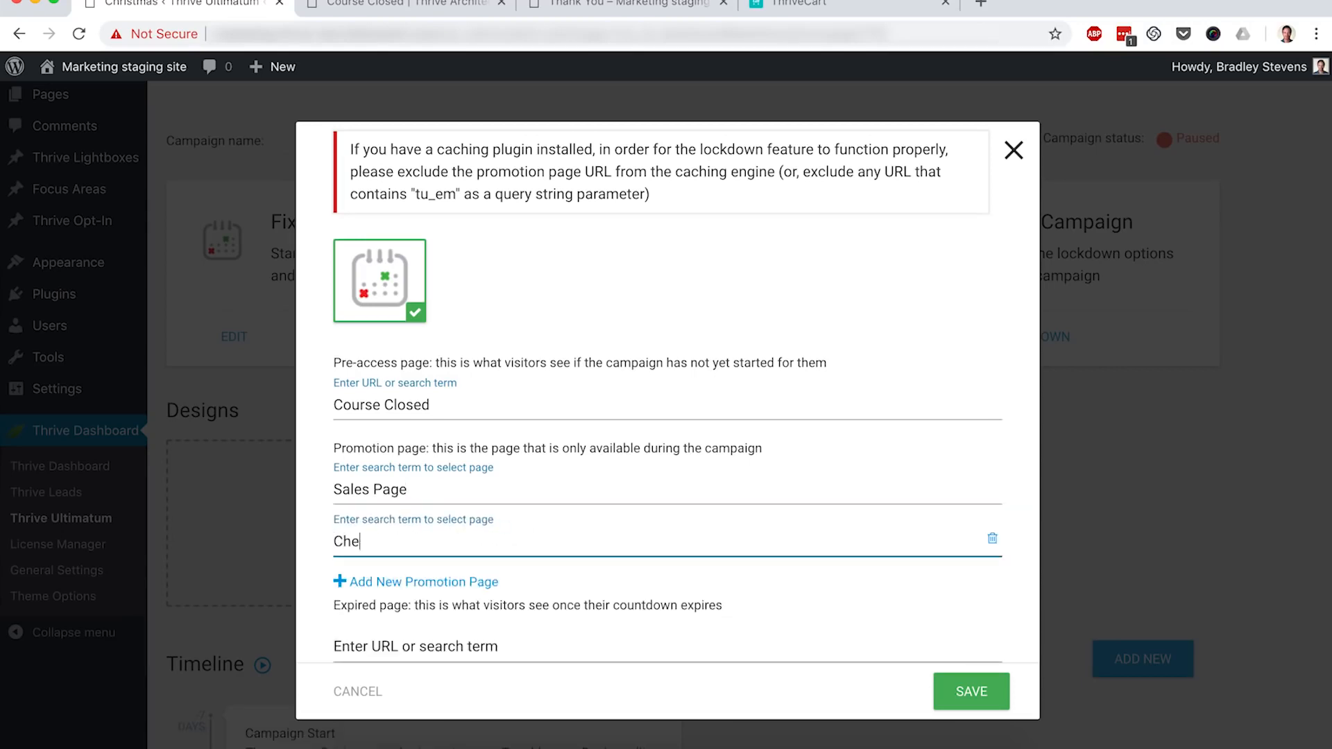
pyautogui.write('ckout')
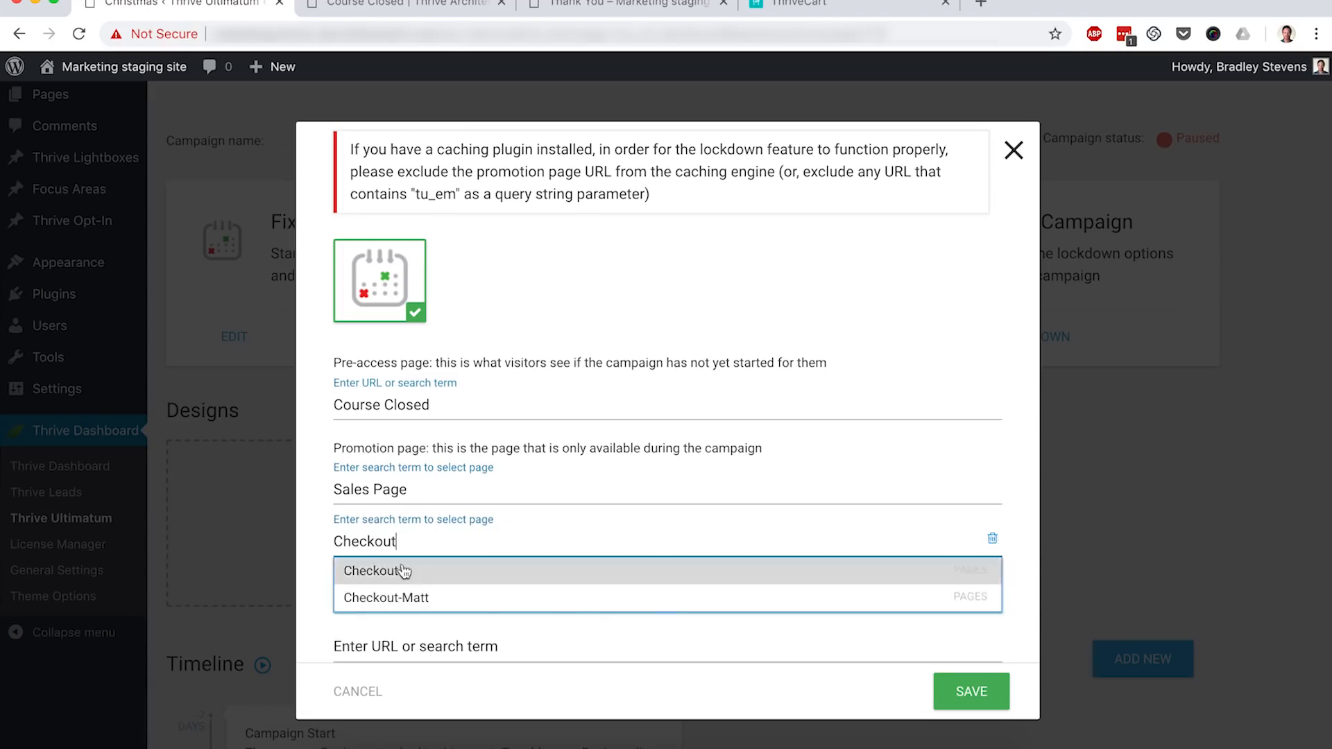
pyautogui.click(415, 573)
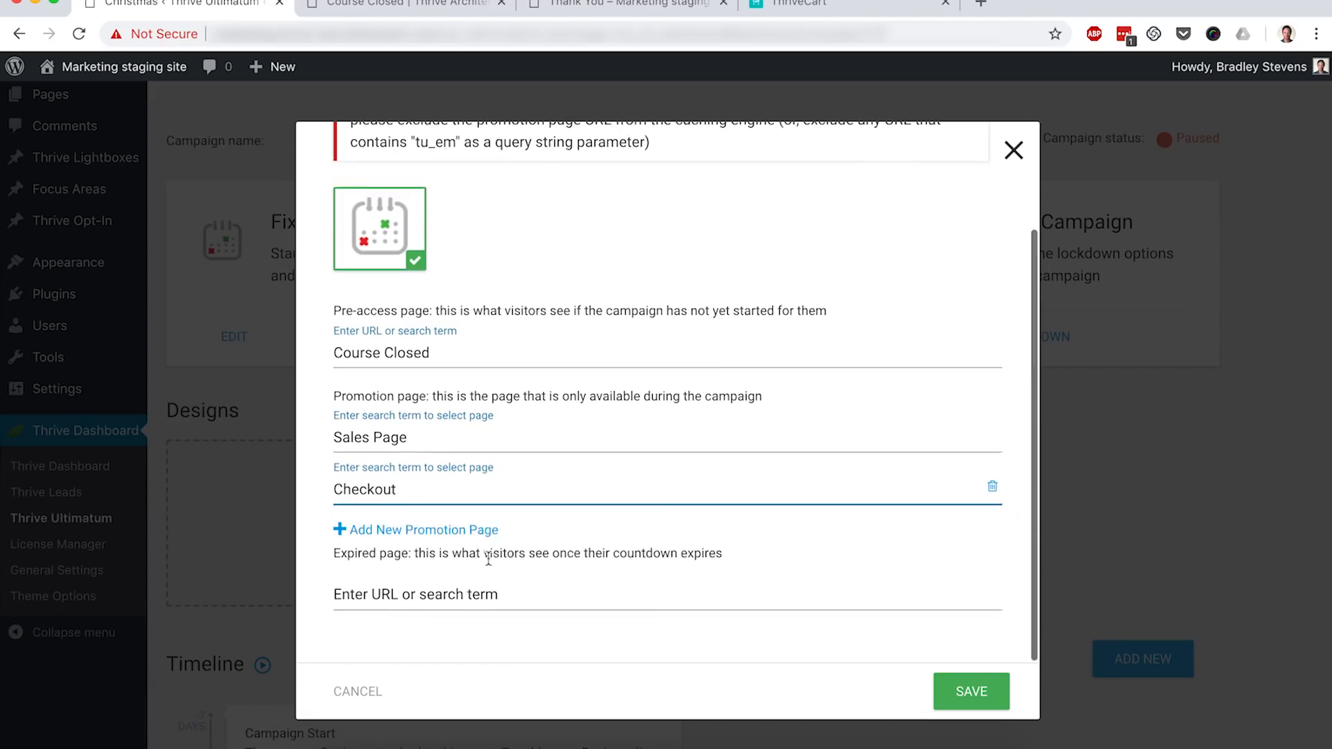
# Step: Set Course Closed as the expired page and save the lockdown settings
pyautogui.click(406, 587)
pyautogui.write('Course Closed')
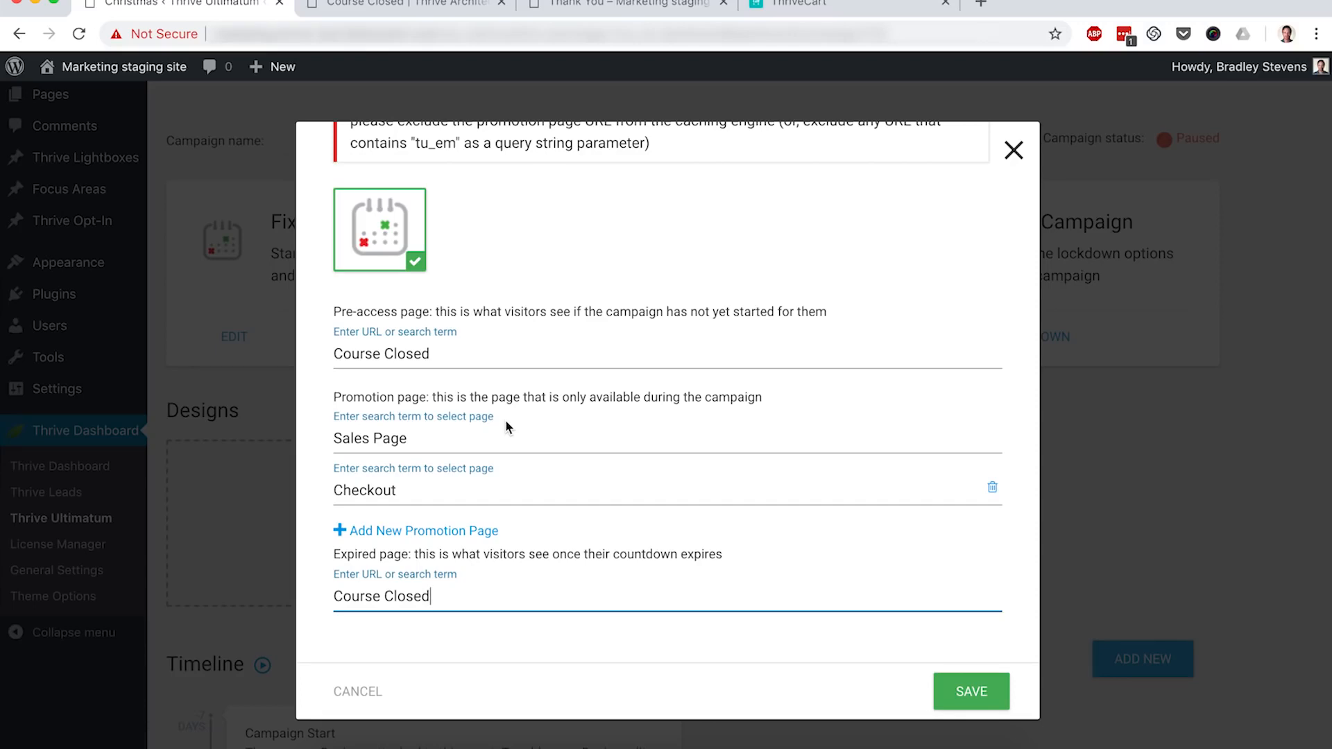
pyautogui.click(992, 700)
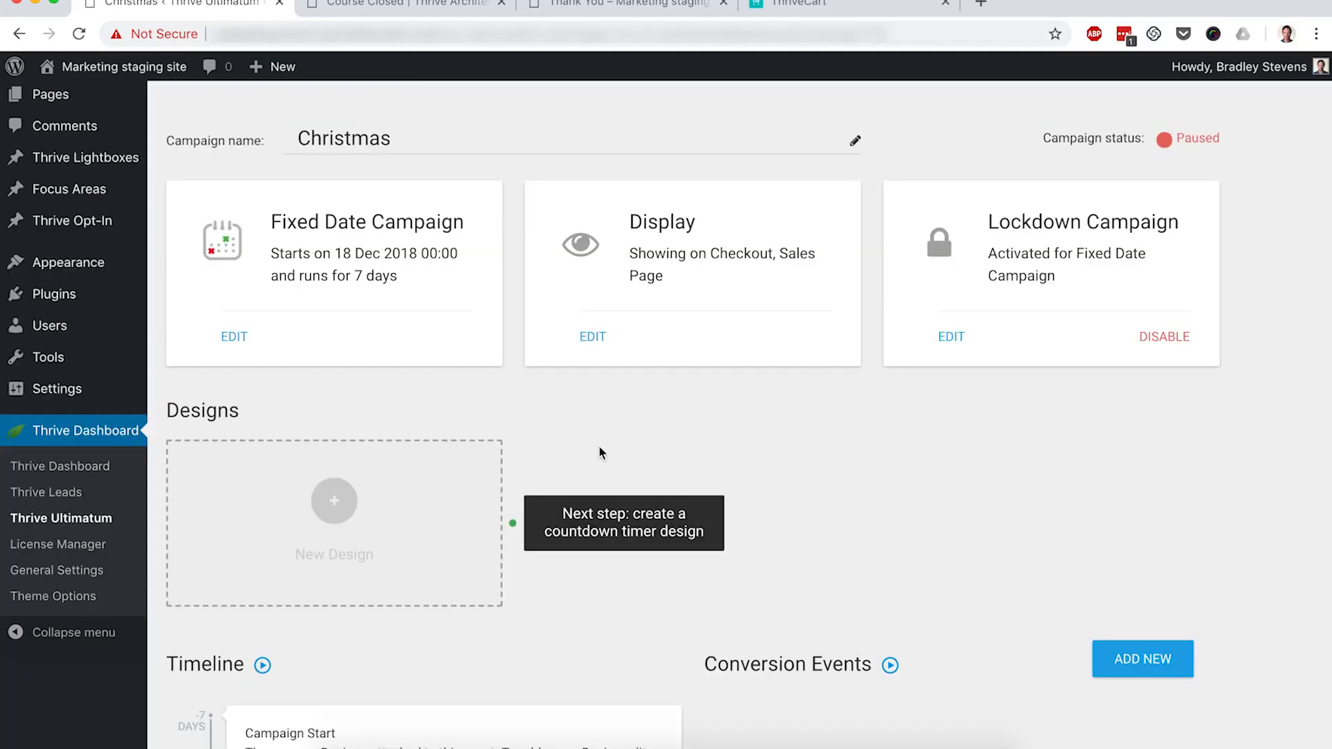
# Step: Add a Shortcode countdown design using the Shortcode Set 017 template and save it
pyautogui.click(332, 503)
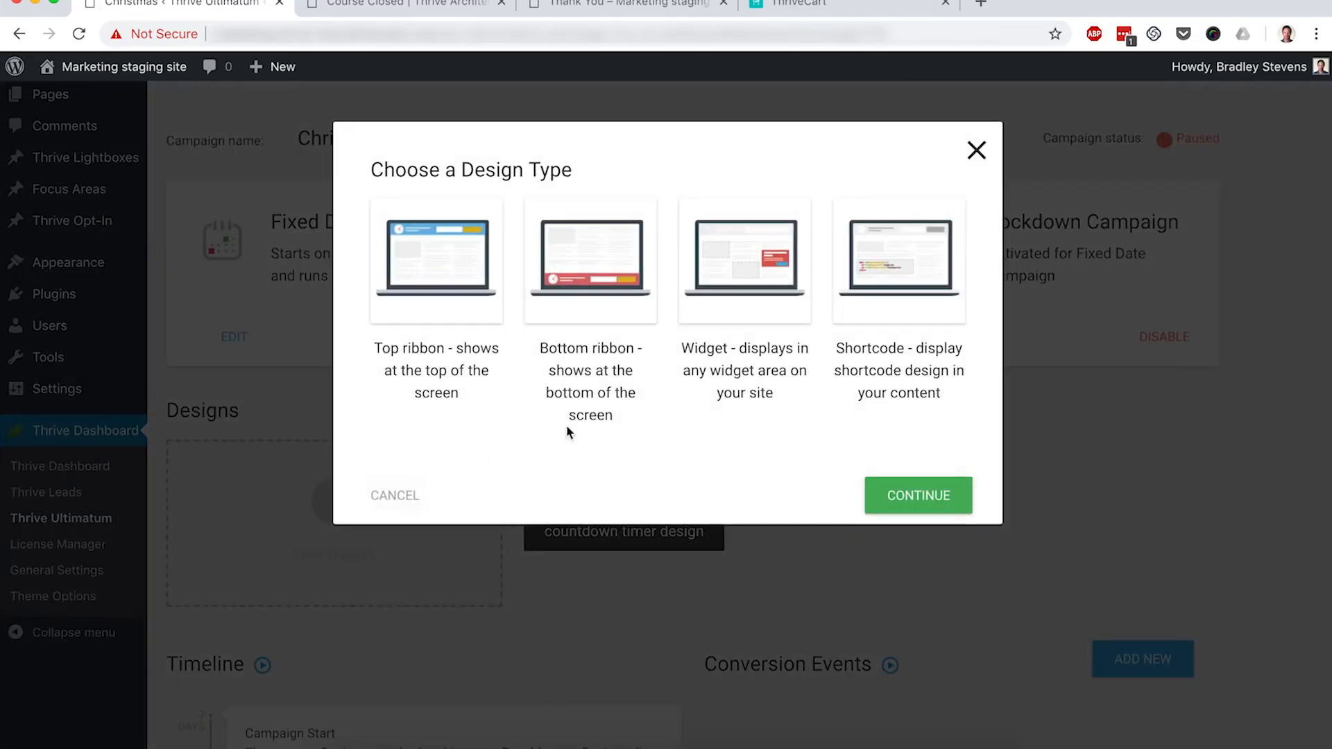
pyautogui.click(885, 300)
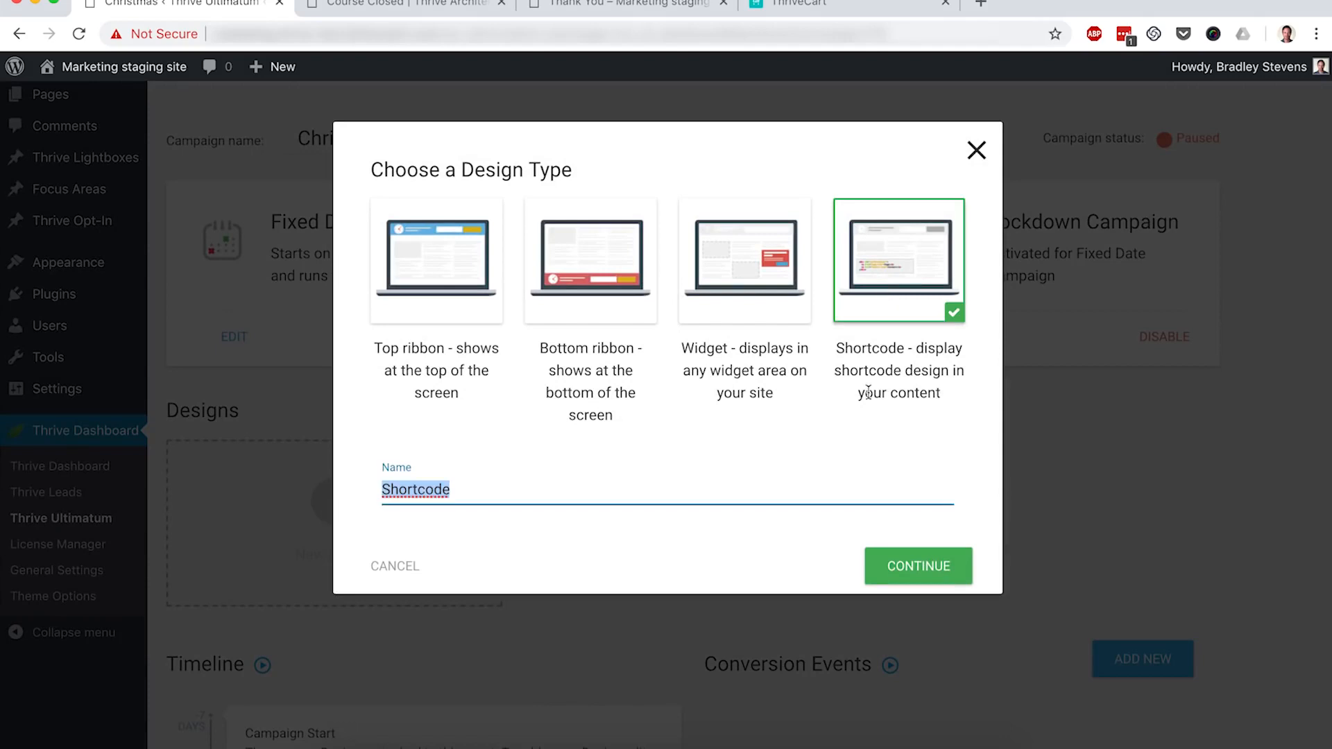
pyautogui.click(896, 564)
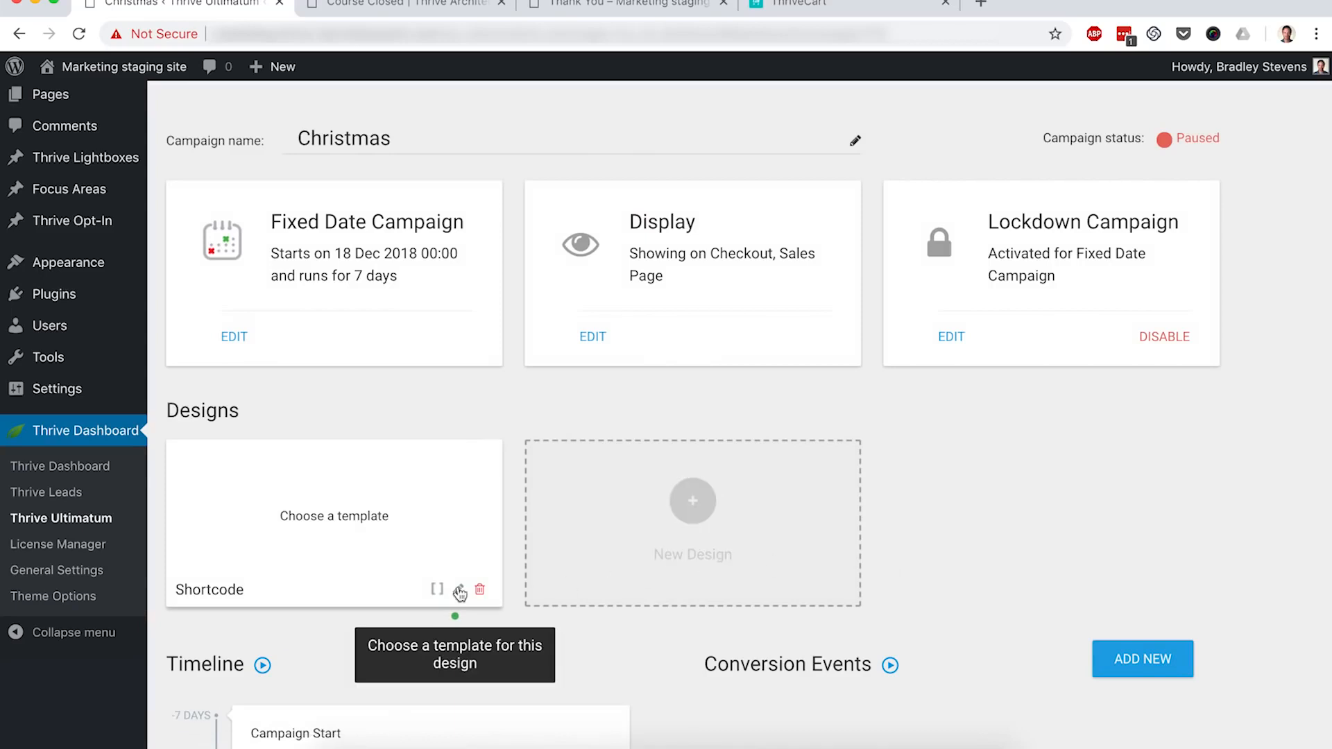
pyautogui.click(458, 591)
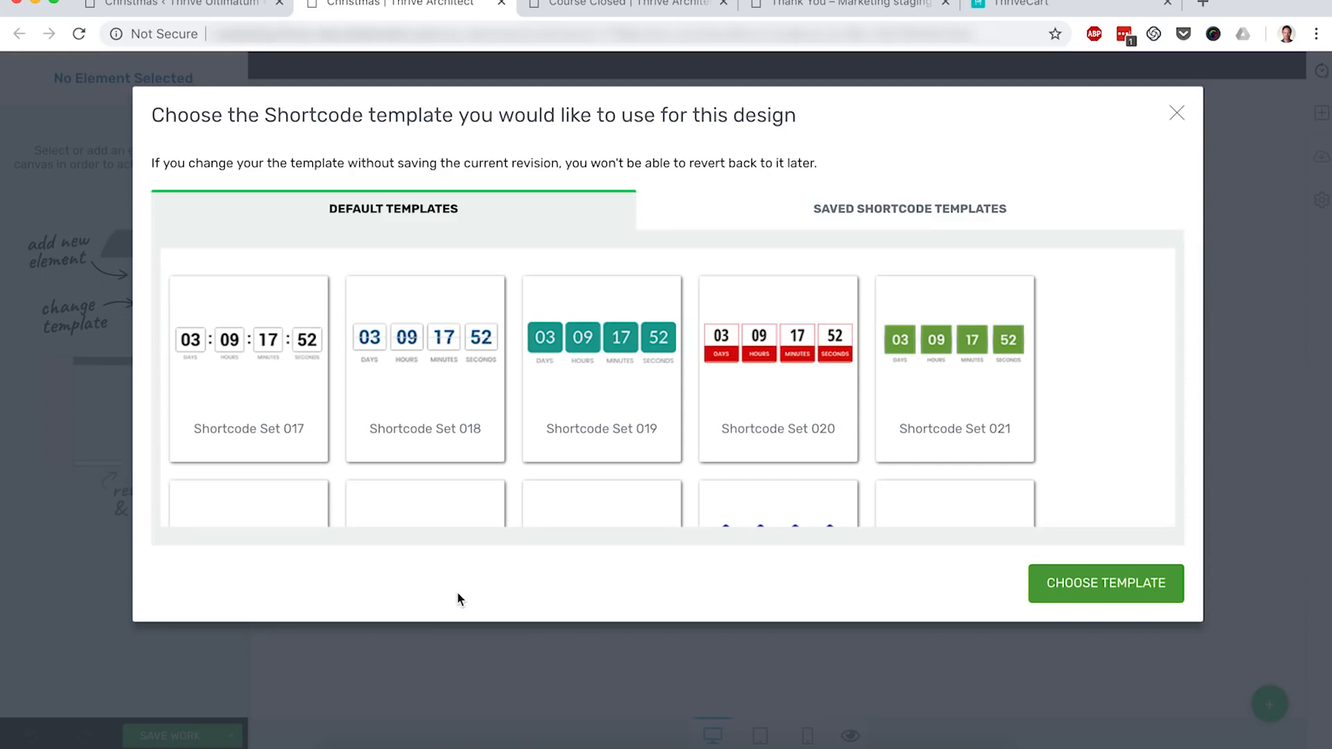
pyautogui.click(257, 380)
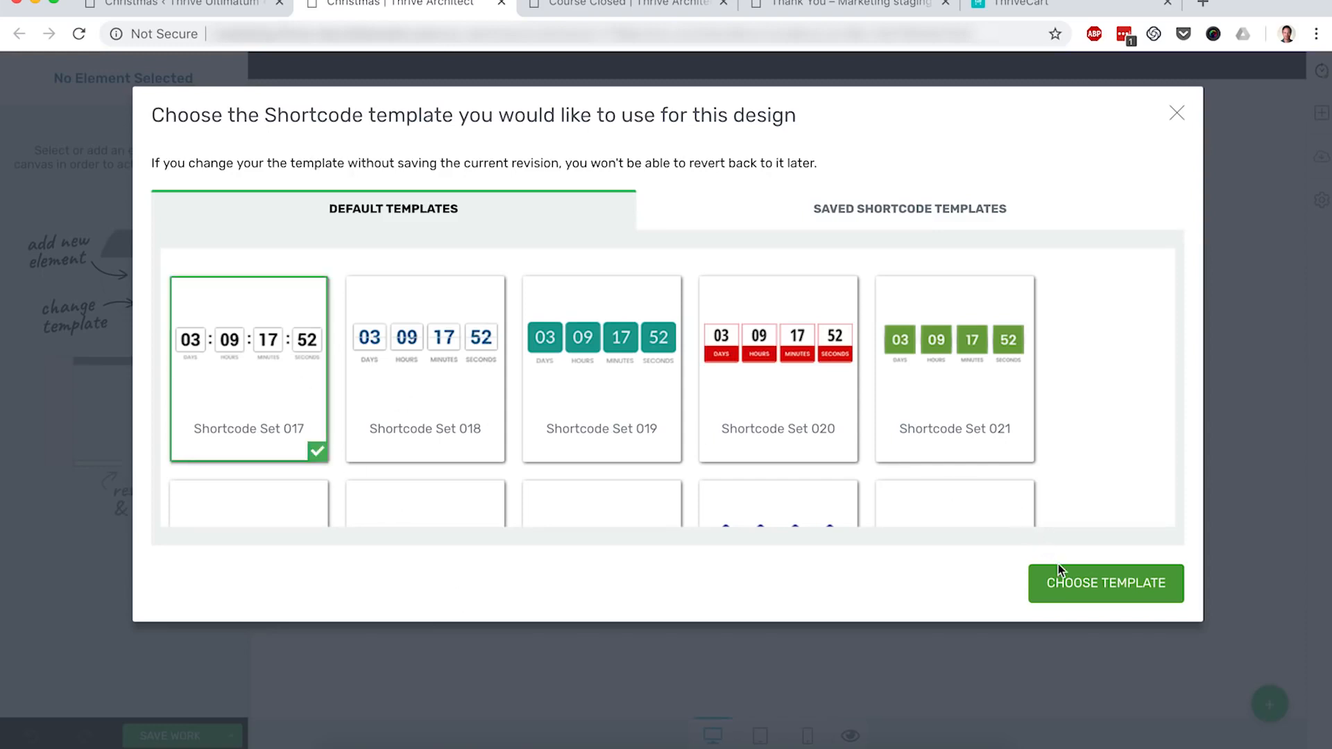
pyautogui.click(1073, 574)
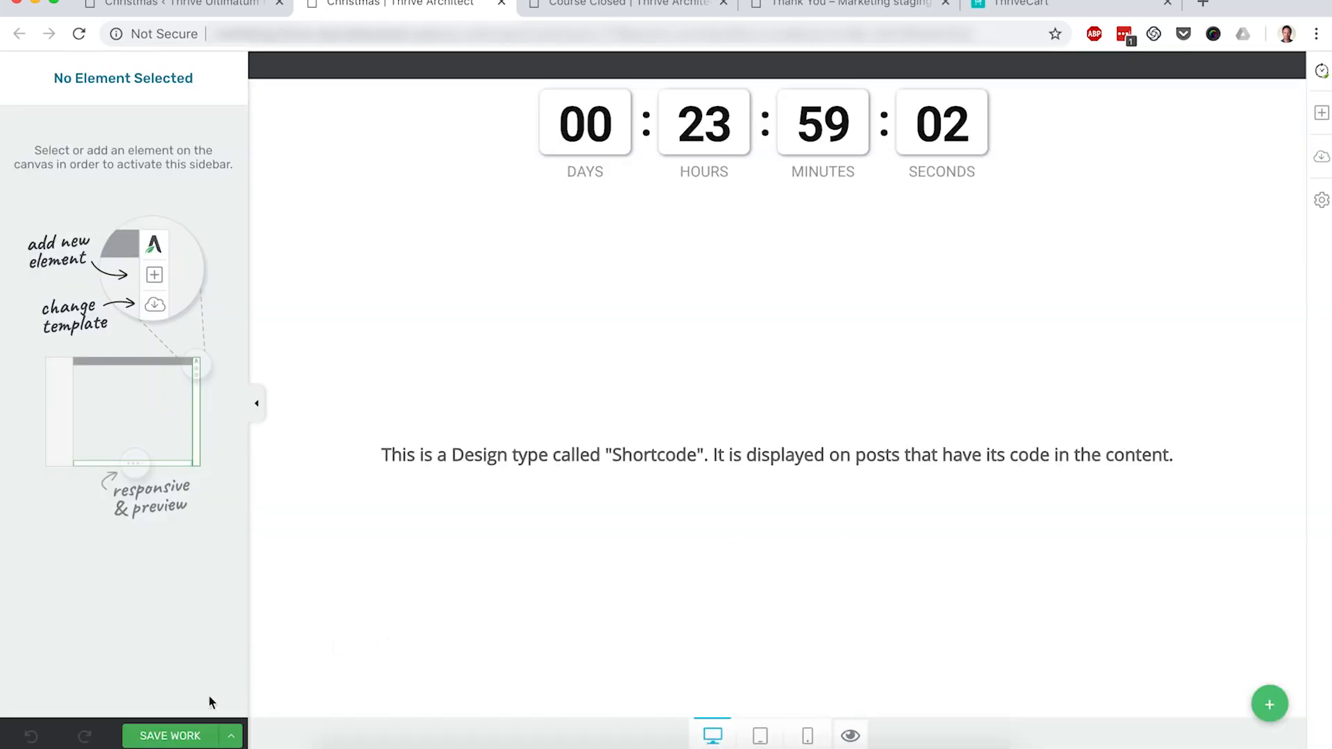
pyautogui.click(173, 735)
pyautogui.click(502, 4)
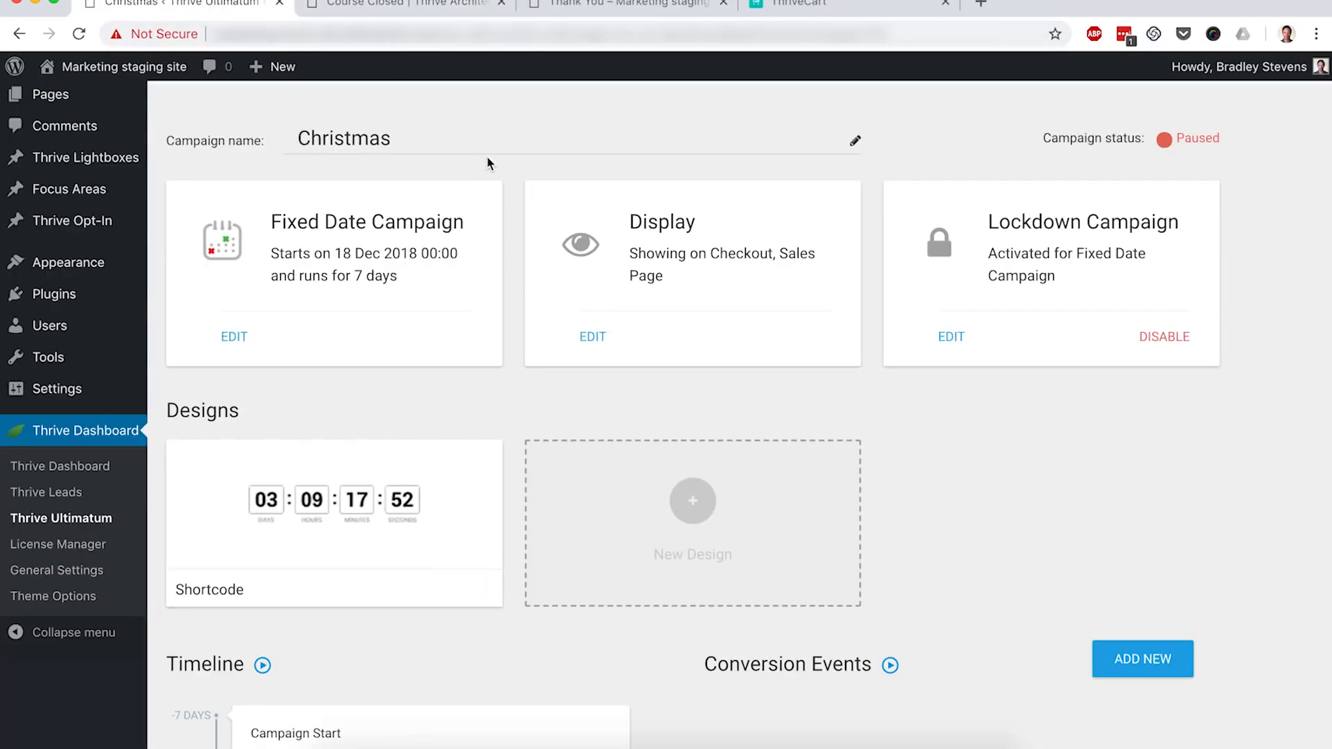
# Step: Switch the Christmas campaign from Paused to running
pyautogui.scroll(2, 514, 165)
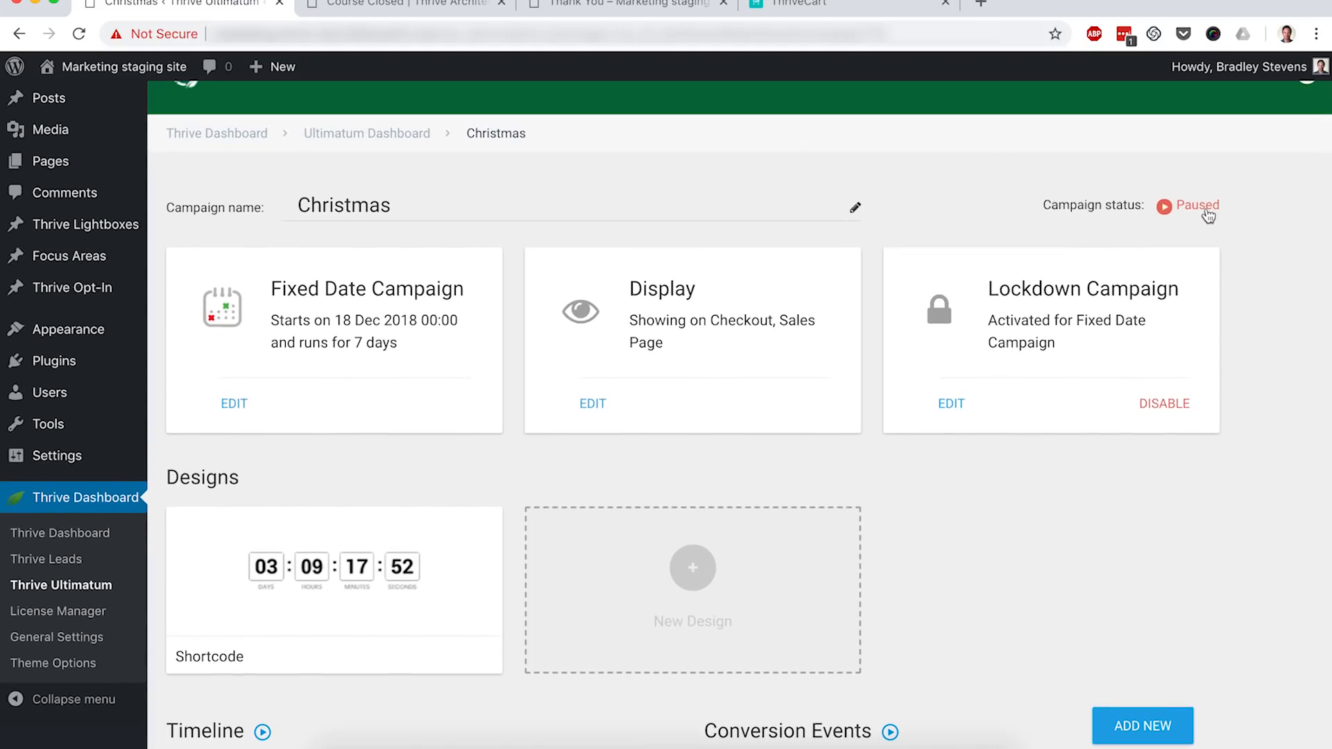
pyautogui.click(1208, 214)
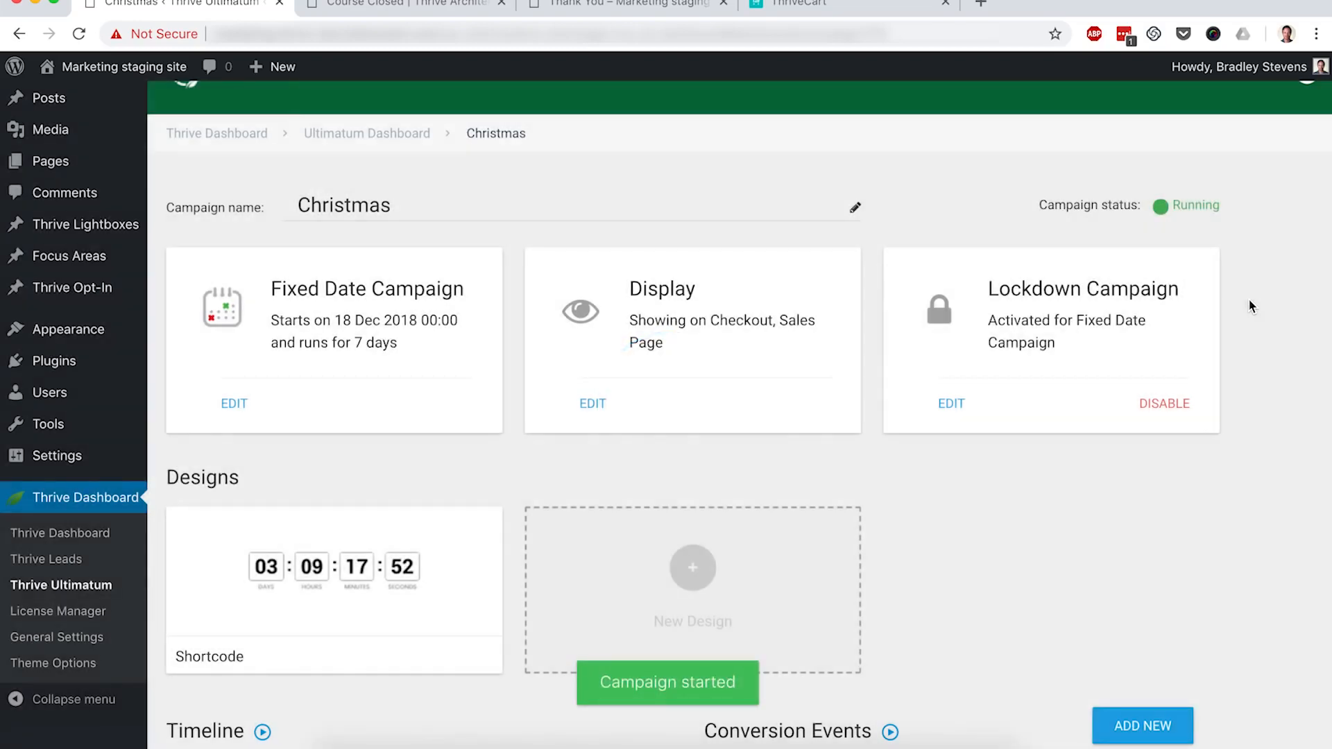
pyautogui.scroll(-5, 1249, 302)
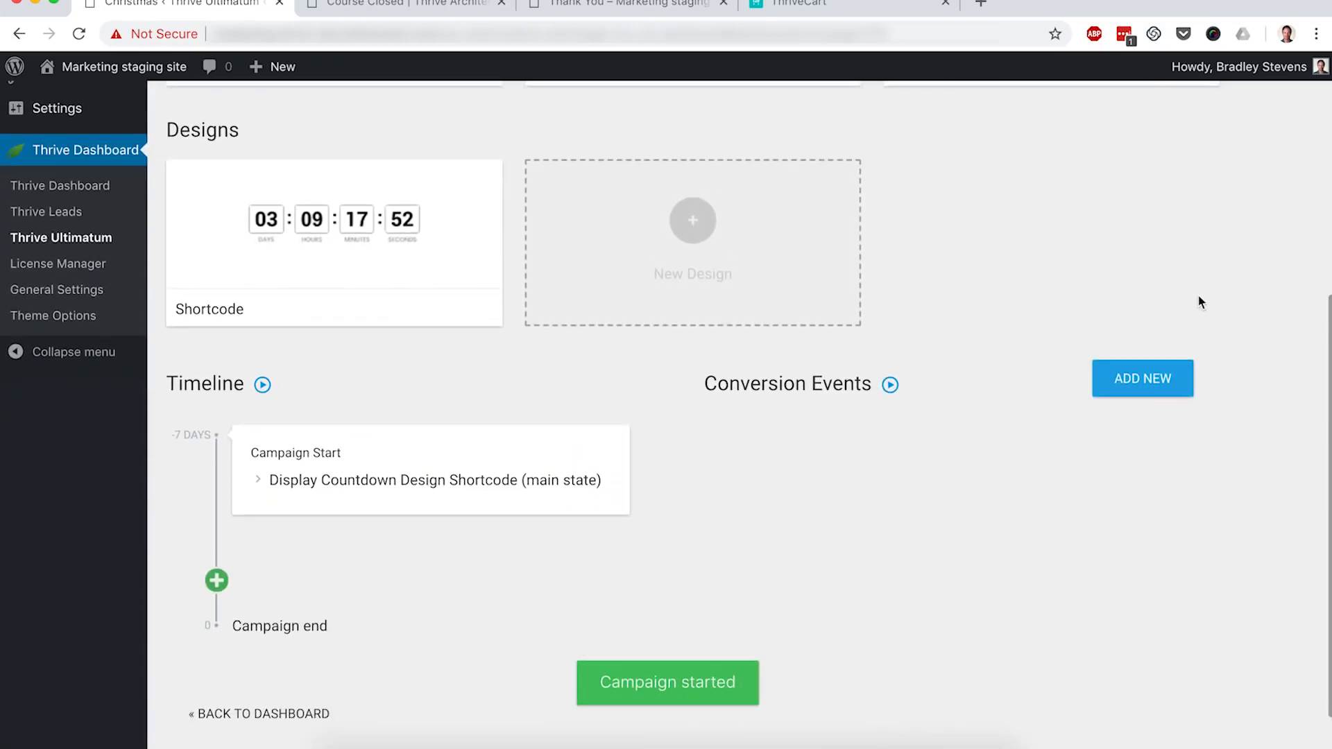
# Step: Go to the WordPress All Pages list
pyautogui.moveTo(465, 456)
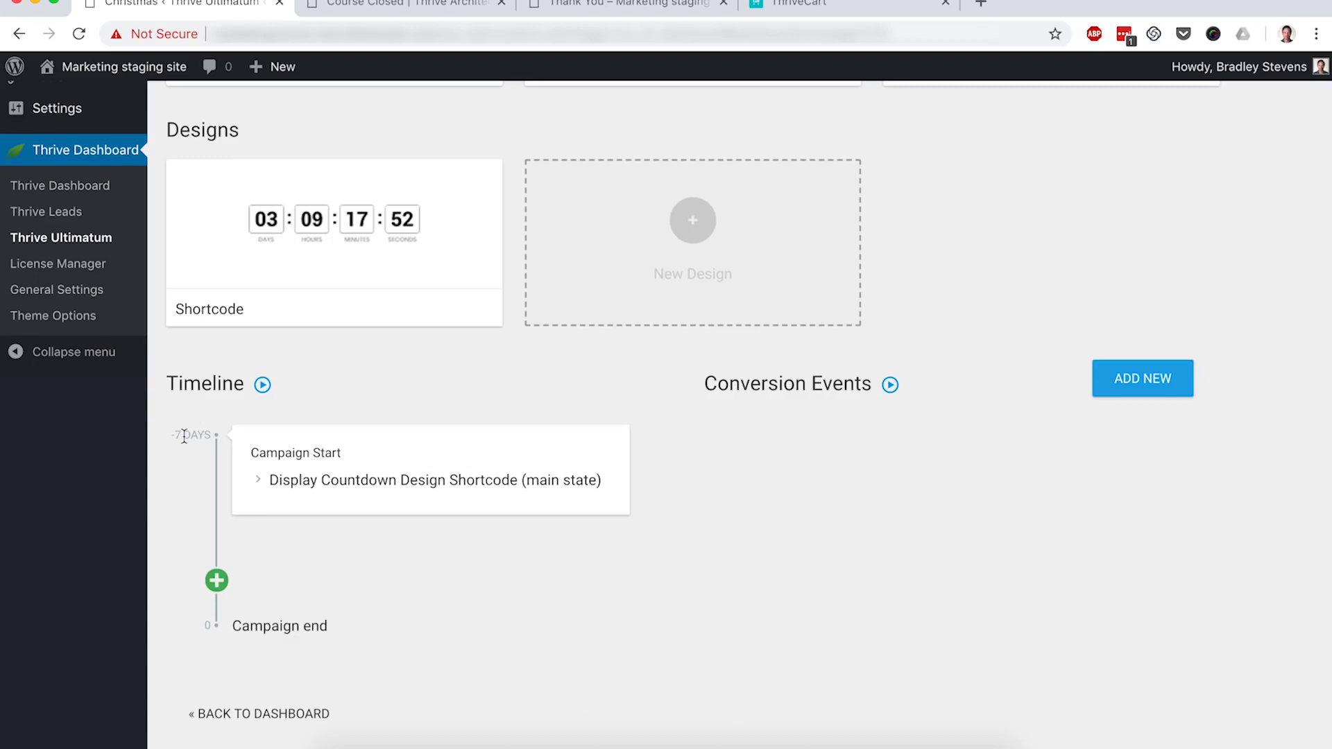
pyautogui.moveTo(380, 257)
pyautogui.moveTo(392, 484)
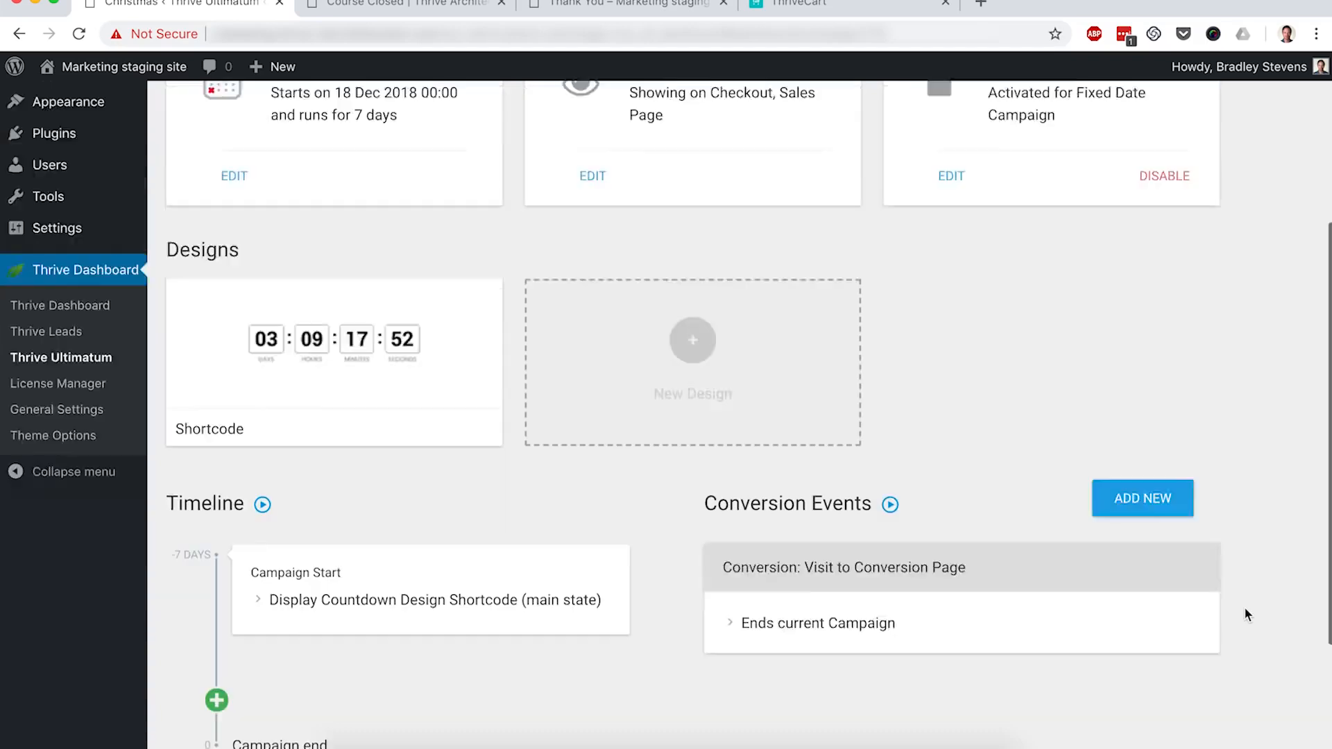
pyautogui.scroll(5, 1243, 606)
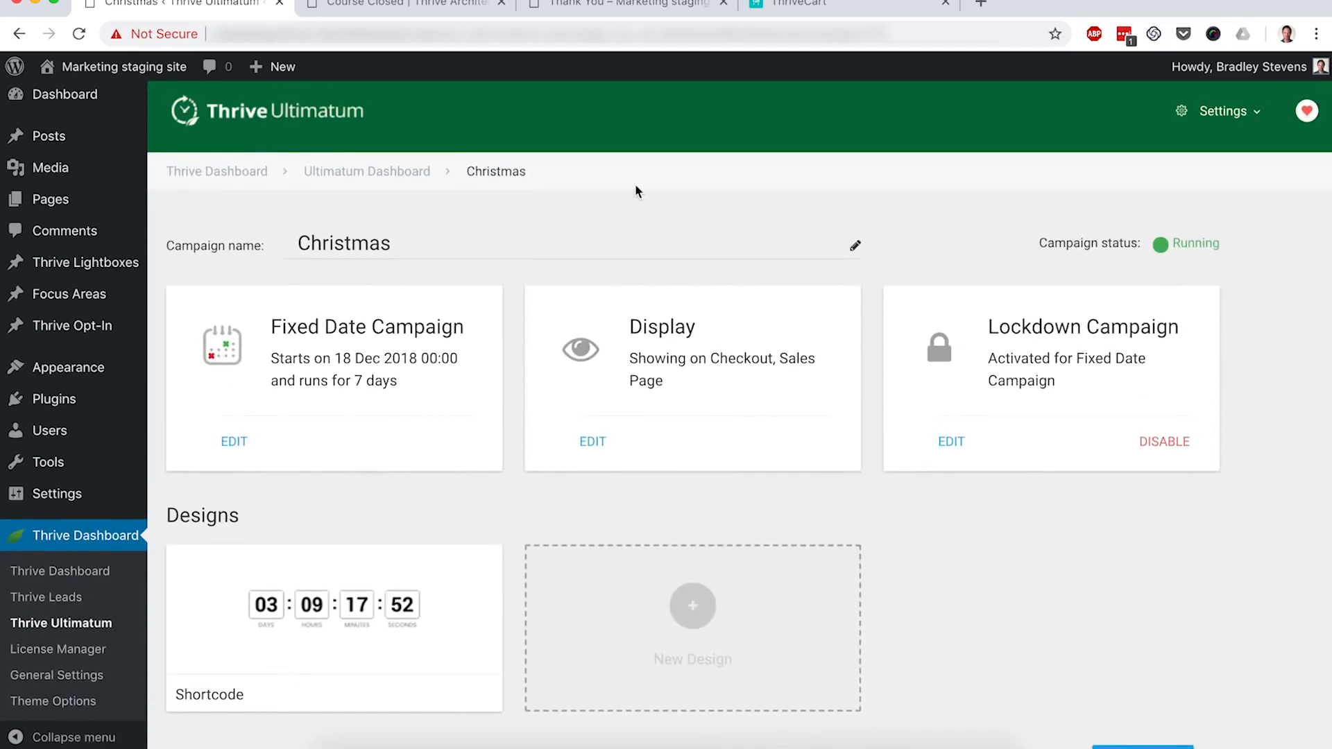
pyautogui.moveTo(66, 208)
pyautogui.click(195, 208)
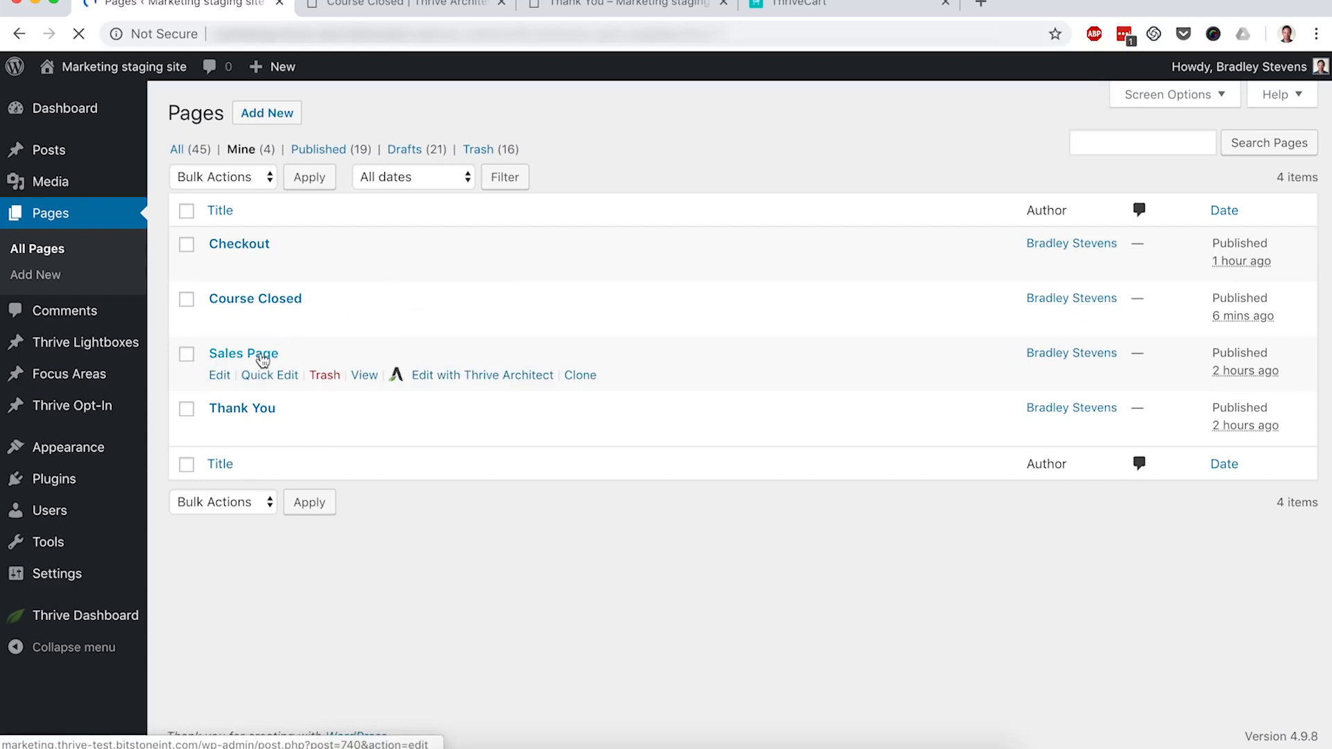
# Step: Edit the Sales Page in Thrive Architect and drop an Ultimatum Countdown below the intro paragraph
pyautogui.keyDown('super'); pyautogui.click(478, 375); pyautogui.keyUp('super')
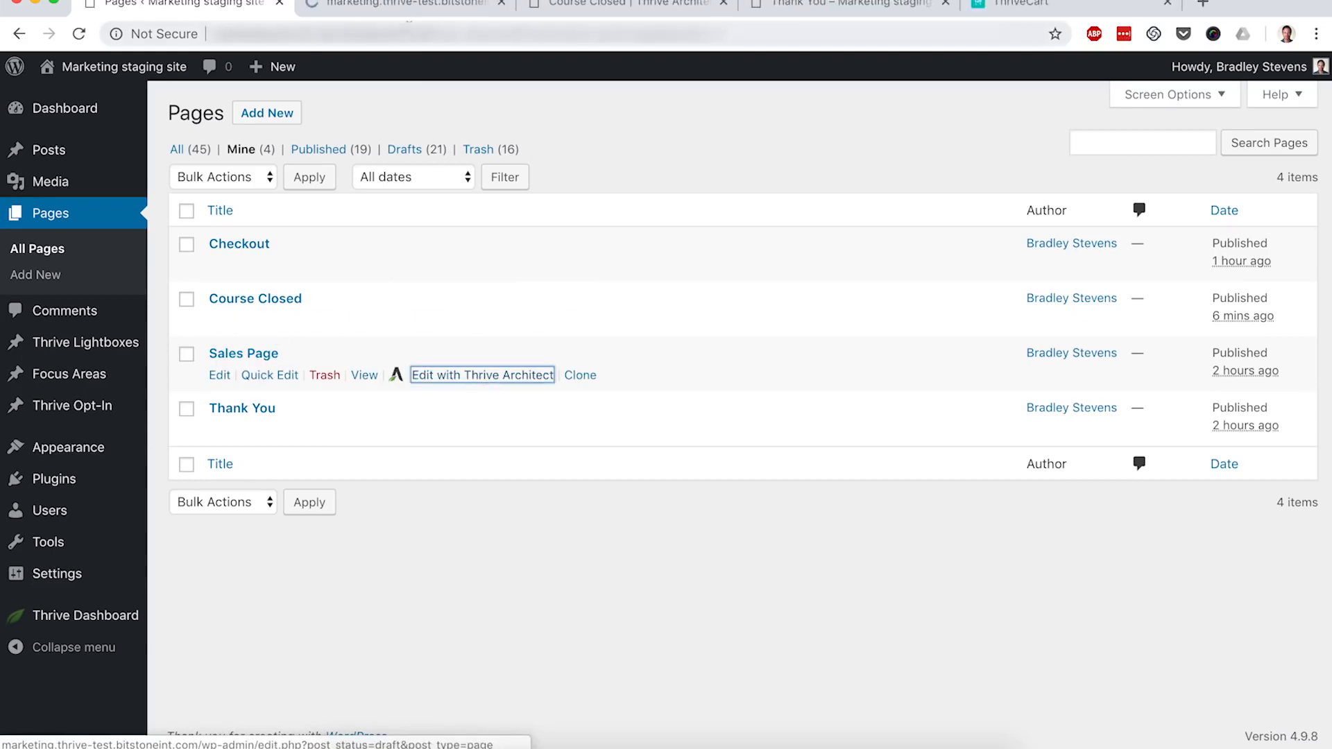
pyautogui.click(385, 8)
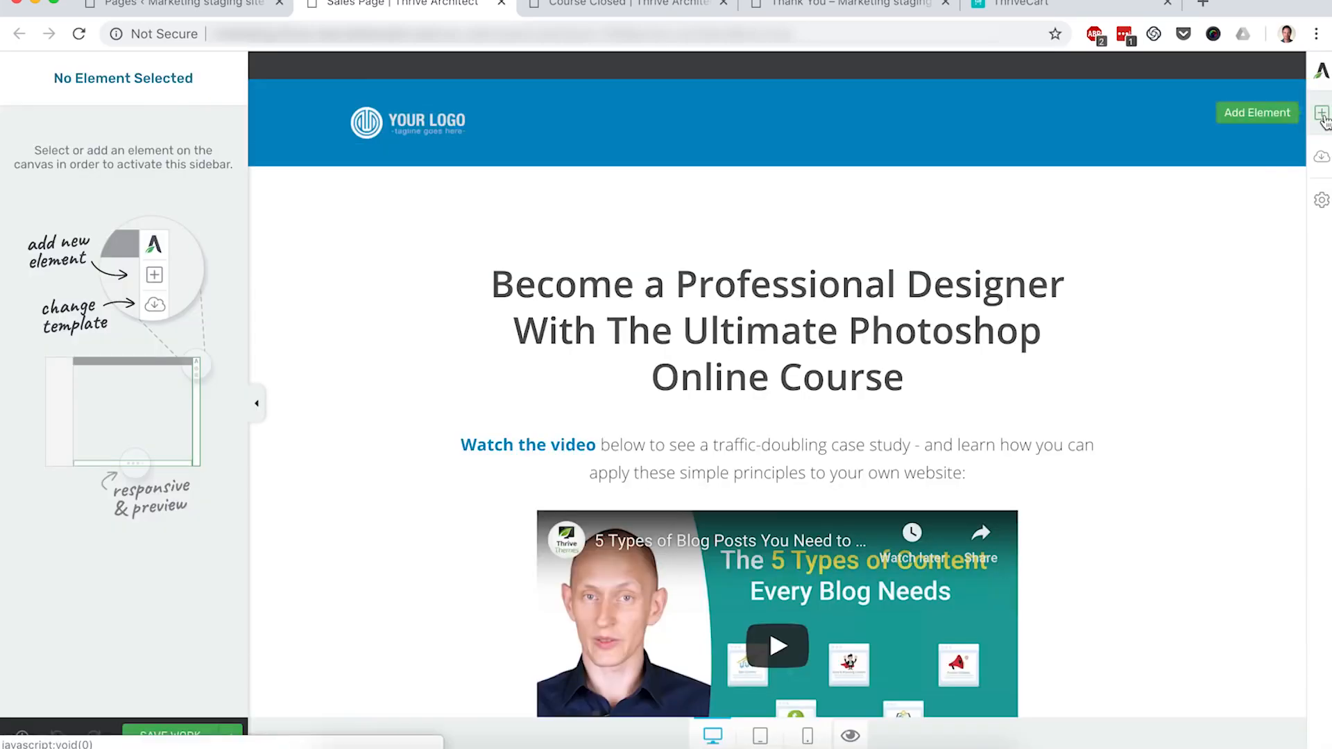
pyautogui.click(1322, 115)
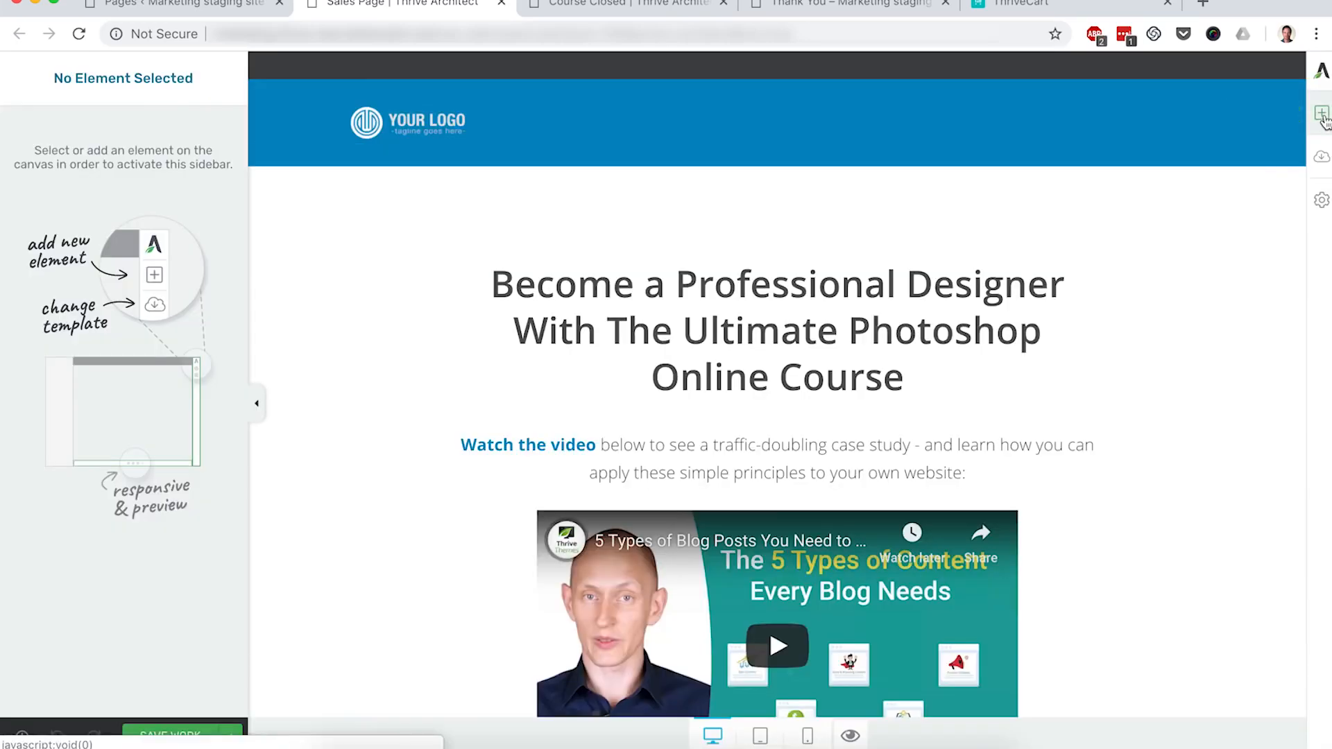
pyautogui.scroll(-5, 1196, 405)
pyautogui.scroll(-10, 1196, 405)
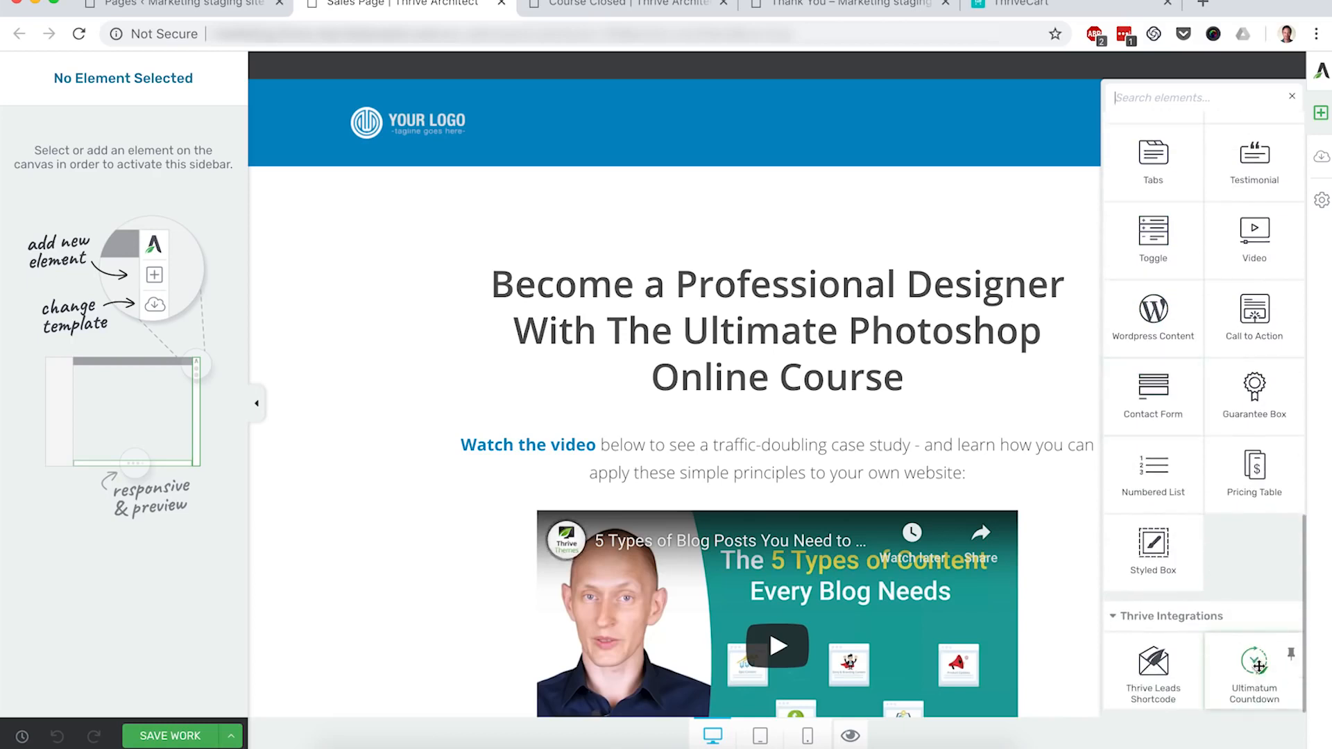
pyautogui.moveTo(1257, 667); pyautogui.dragTo(896, 488)
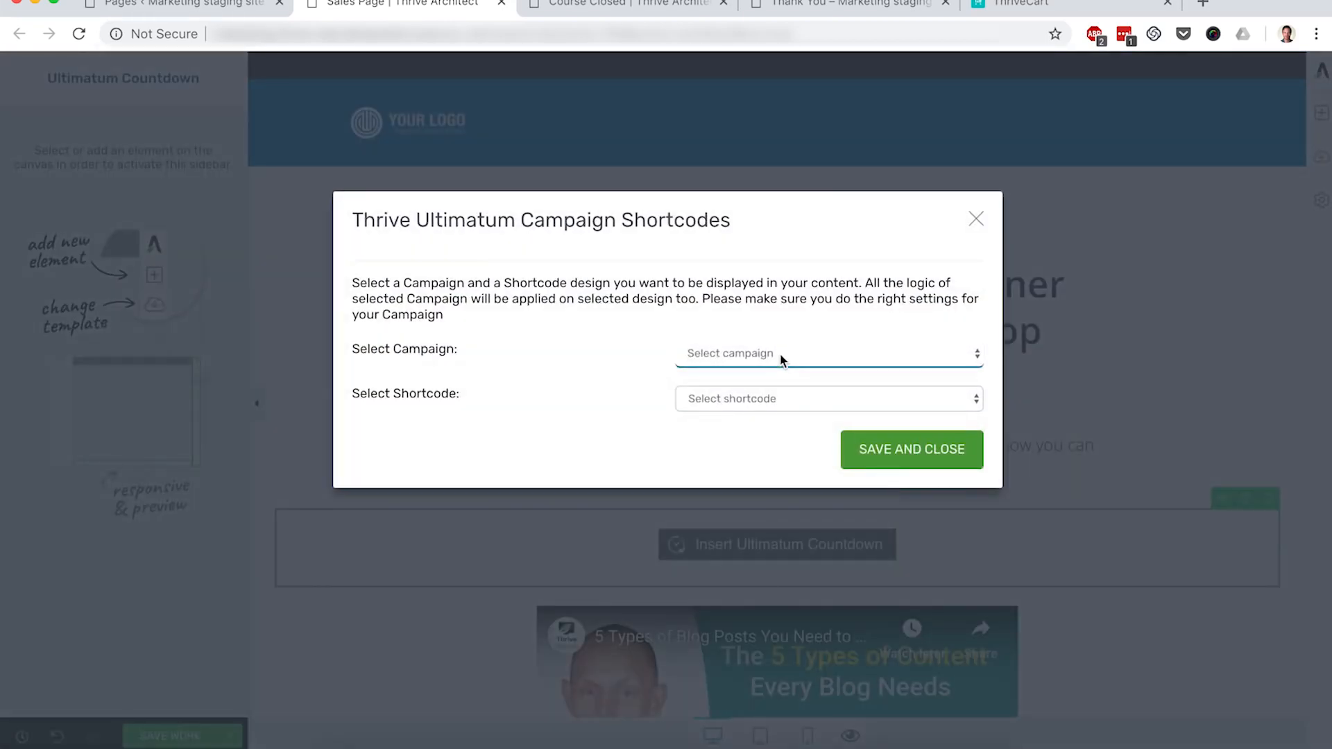
# Step: Configure the countdown for the Christmas campaign with the Shortcode design and insert it
pyautogui.click(781, 355)
pyautogui.click(752, 372)
pyautogui.click(743, 401)
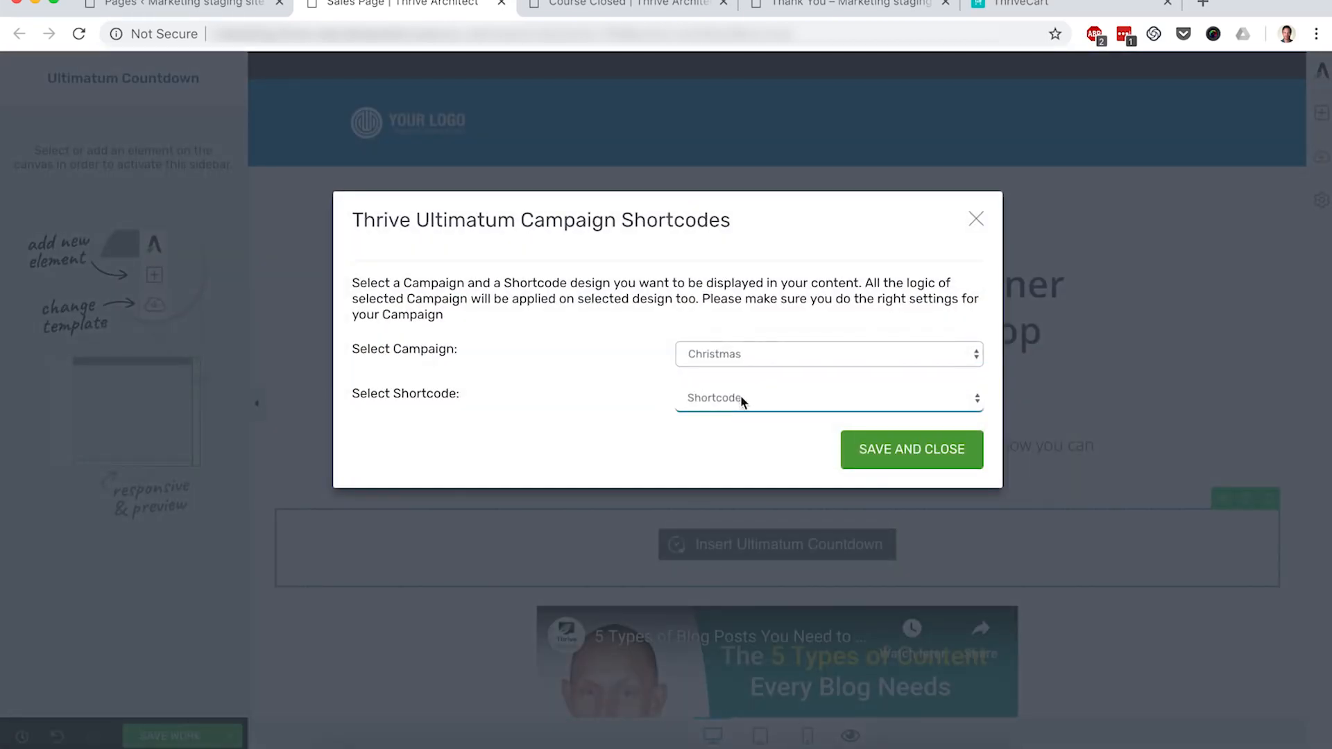
pyautogui.click(743, 406)
pyautogui.click(744, 401)
pyautogui.click(886, 452)
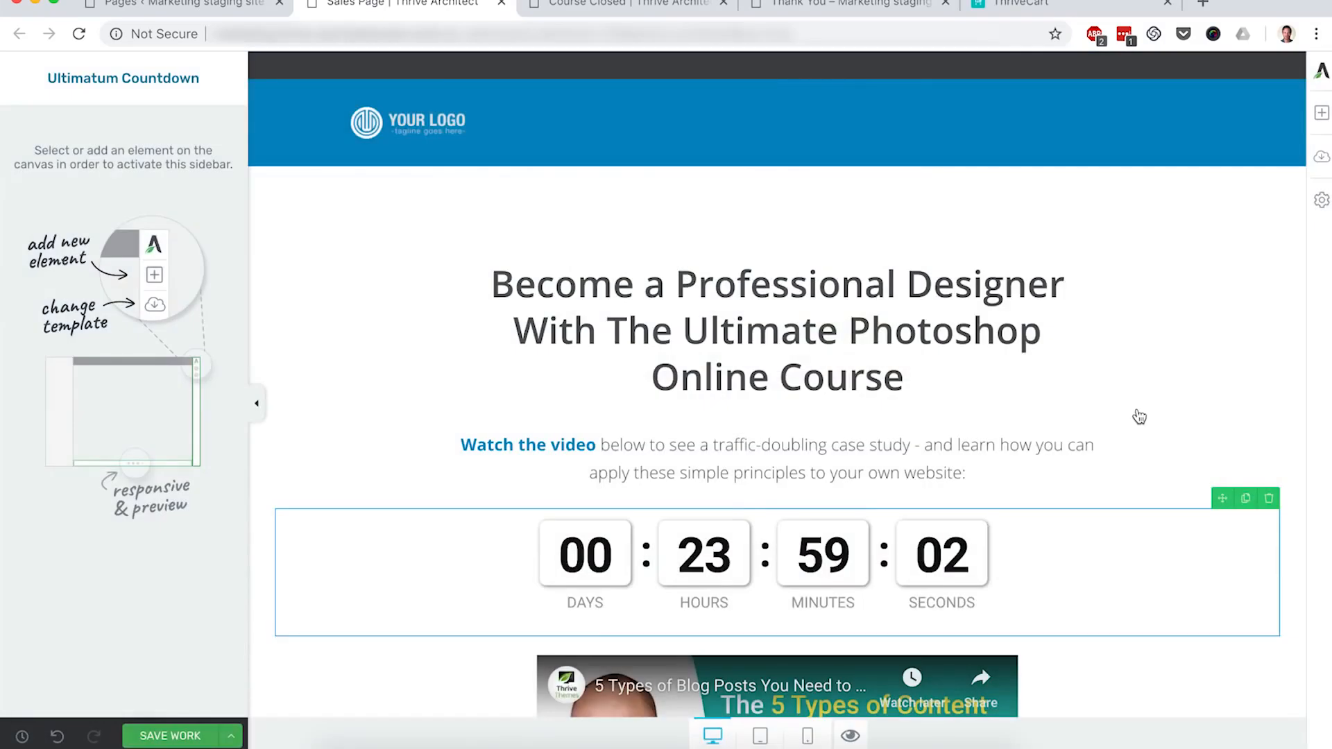
pyautogui.scroll(-2, 1140, 416)
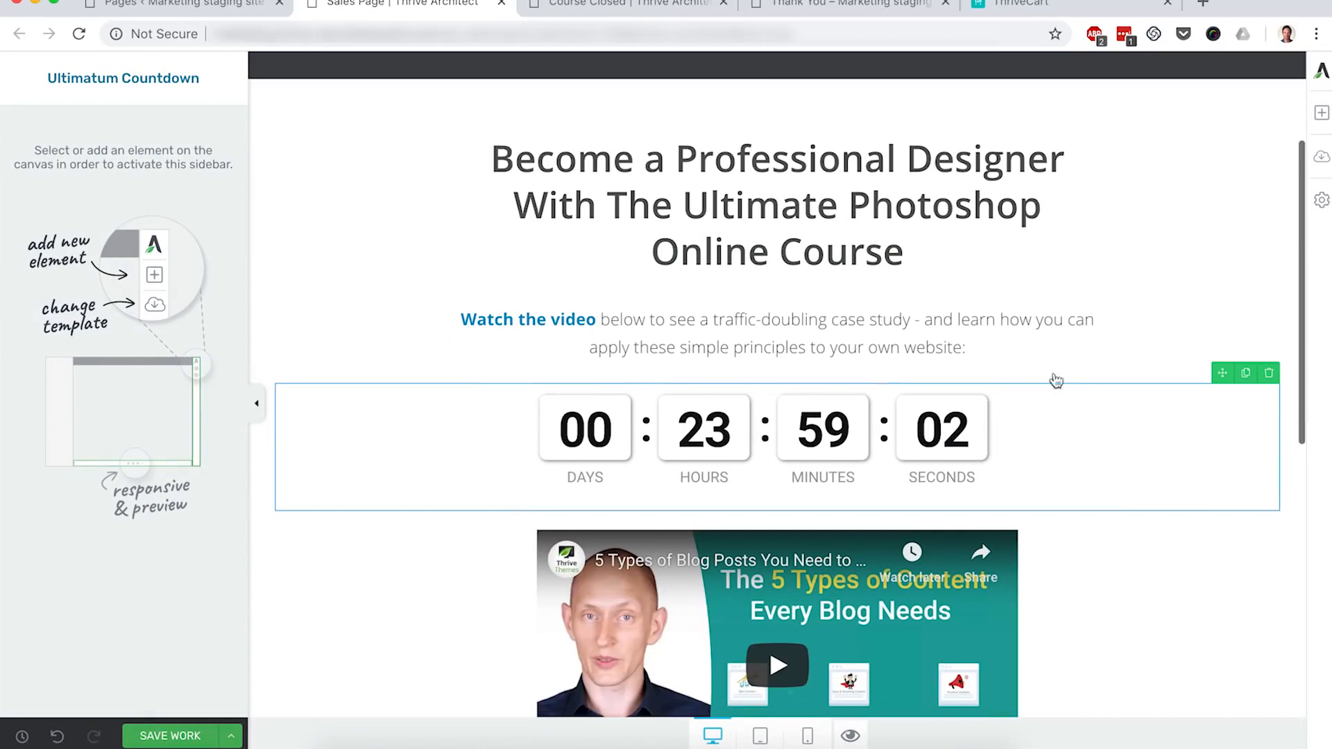
# Step: Replace the intro text above the countdown with 'Course Closes In:' and save the Sales Page
pyautogui.click(952, 351)
pyautogui.write('Course C')
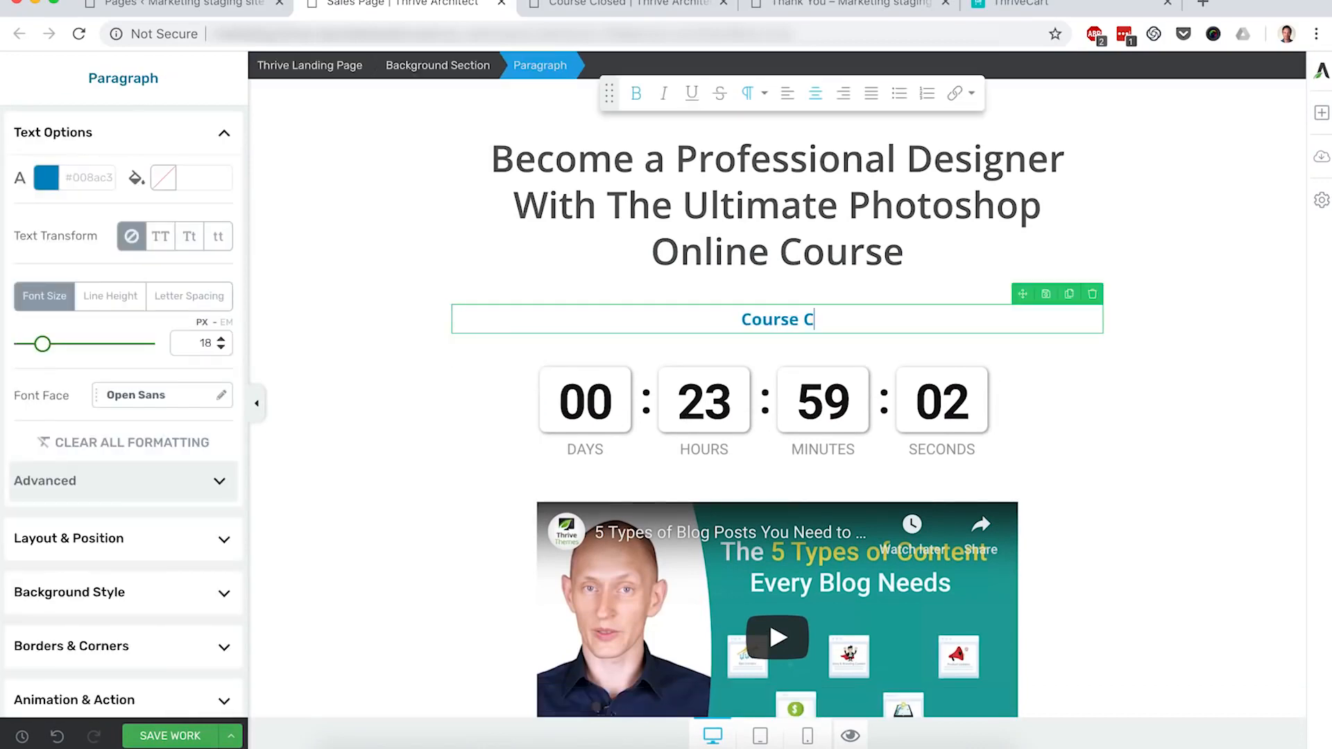
pyautogui.write('loses In:')
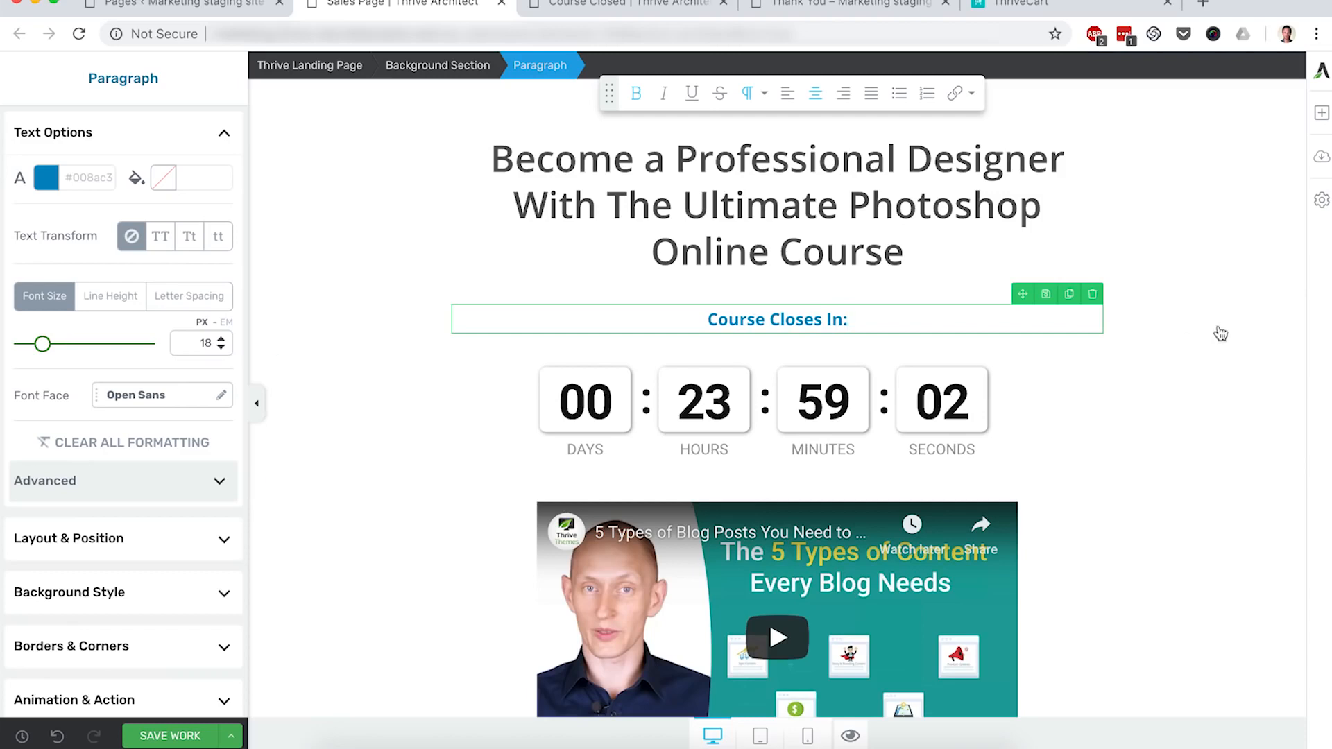
pyautogui.click(1242, 320)
pyautogui.scroll(-3, 1240, 316)
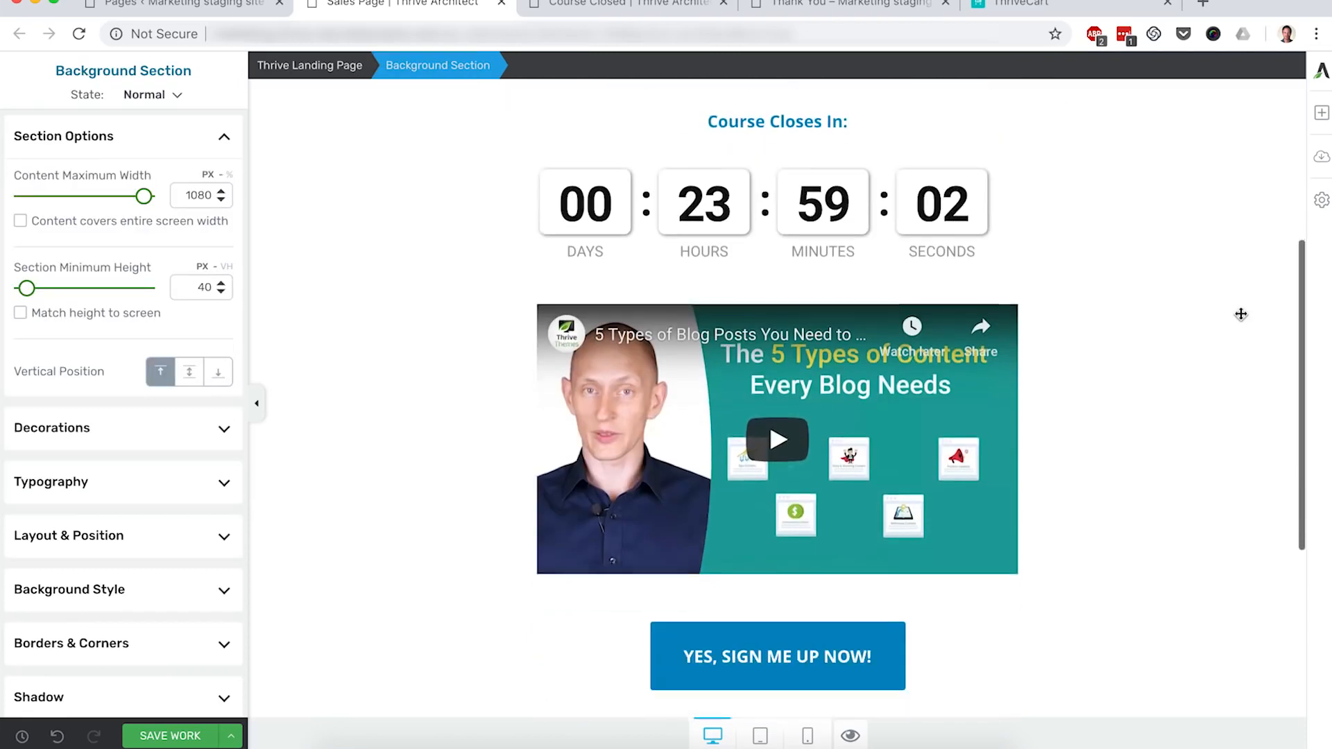
pyautogui.click(192, 736)
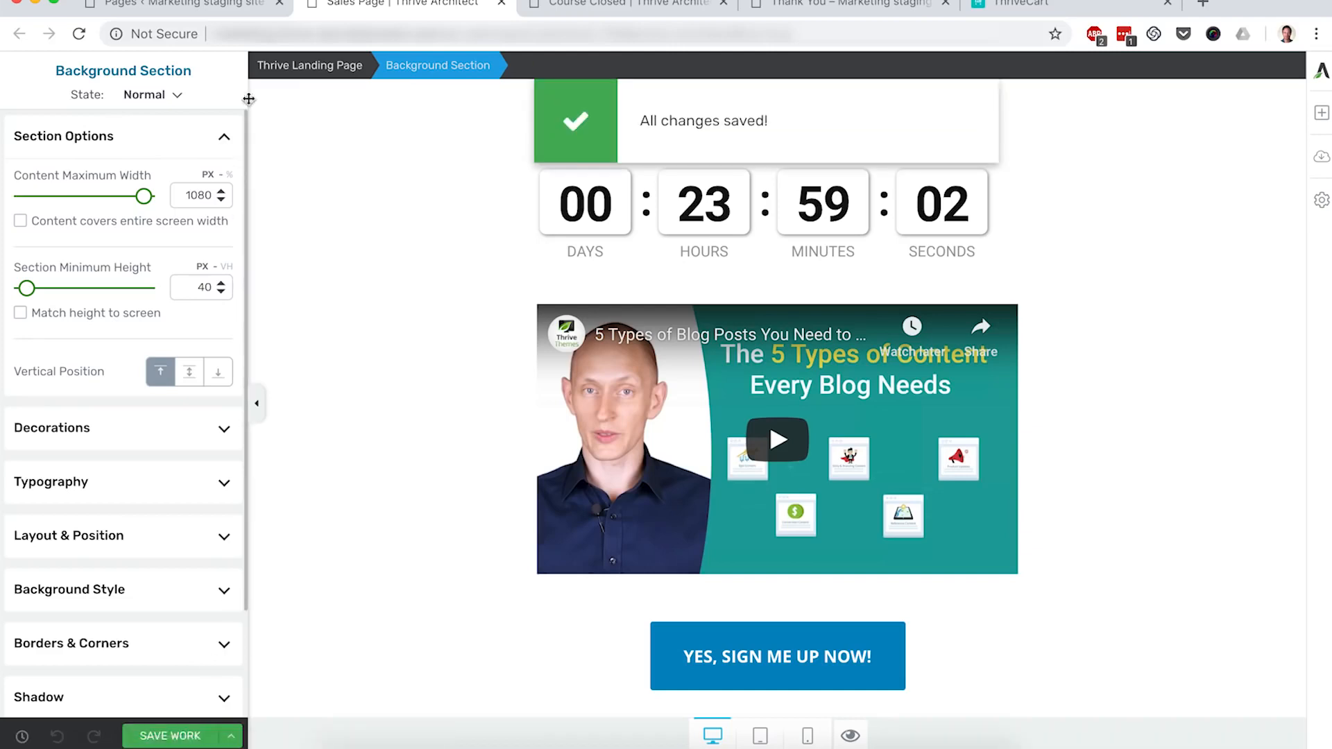
pyautogui.click(206, 8)
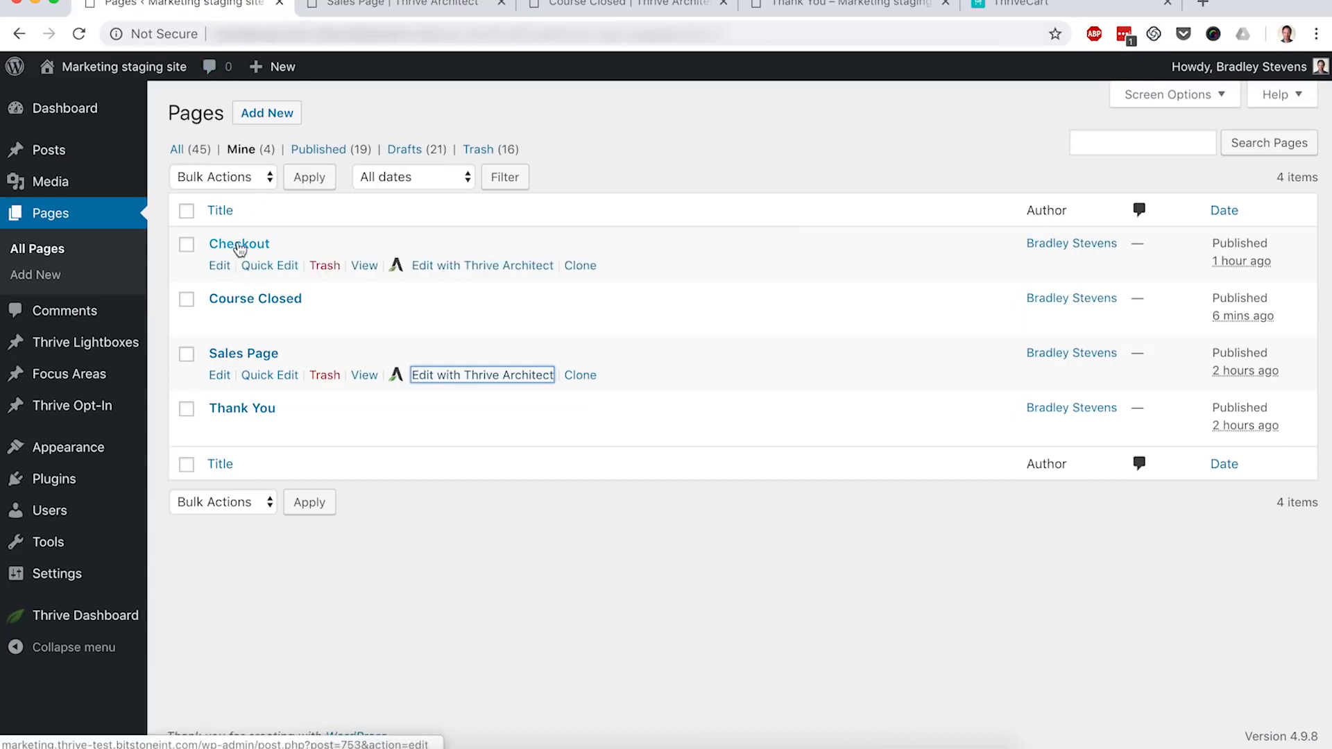
# Step: Drag an Ultimatum Countdown onto the Checkout page just below 'This checkout will close in:'
pyautogui.click(455, 270)
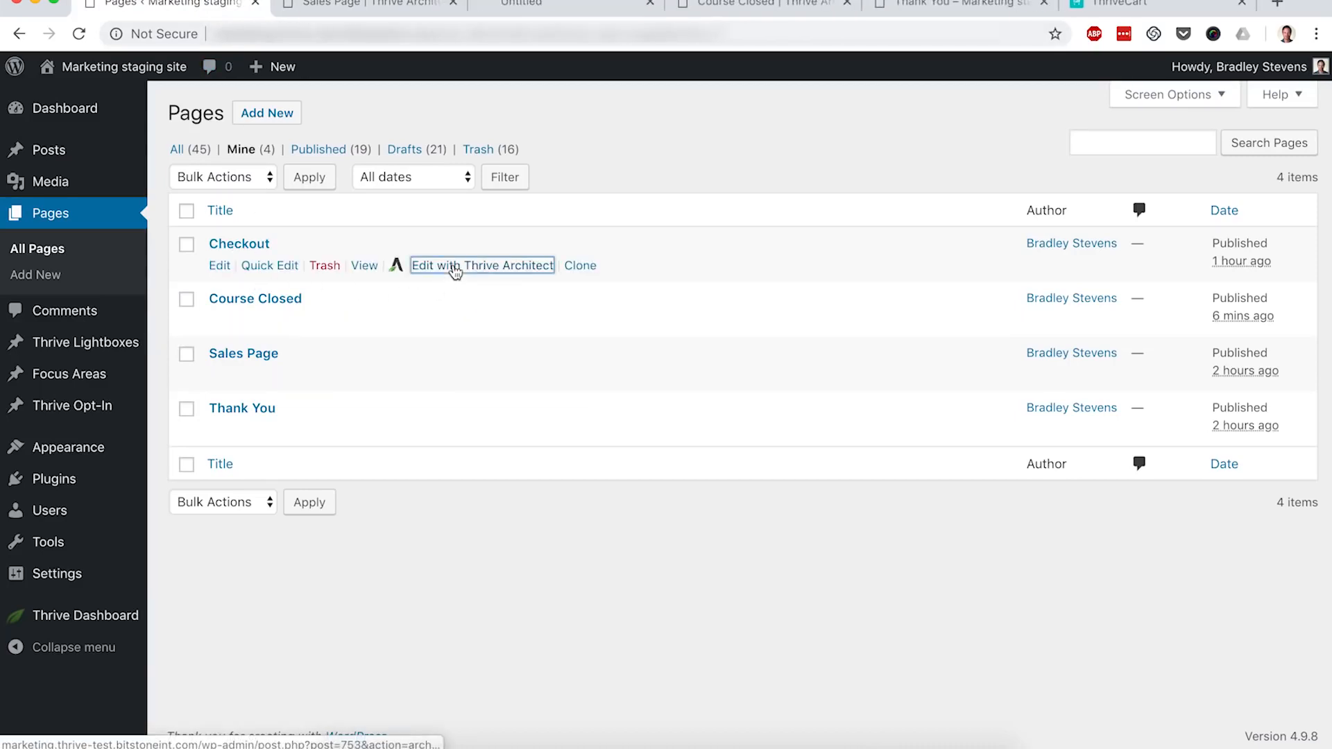
pyautogui.click(561, 9)
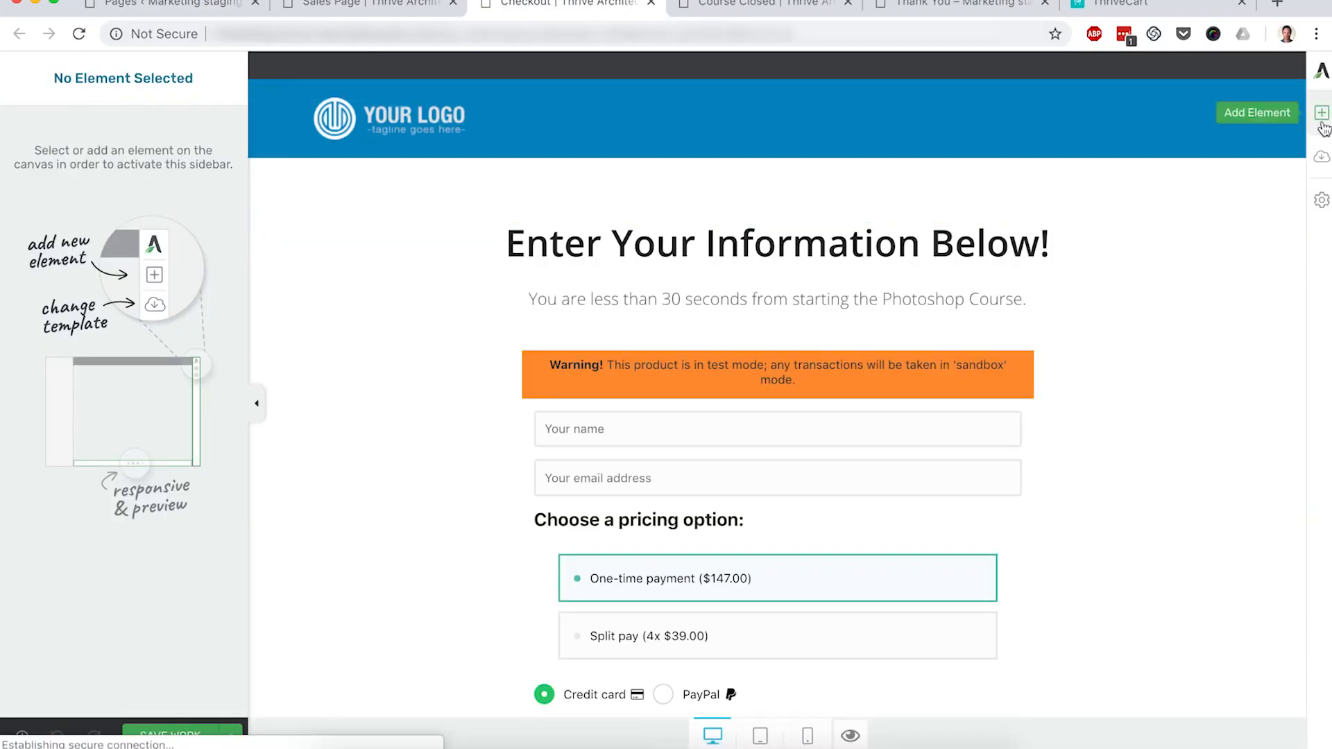
pyautogui.click(1322, 114)
pyautogui.scroll(-5, 1202, 347)
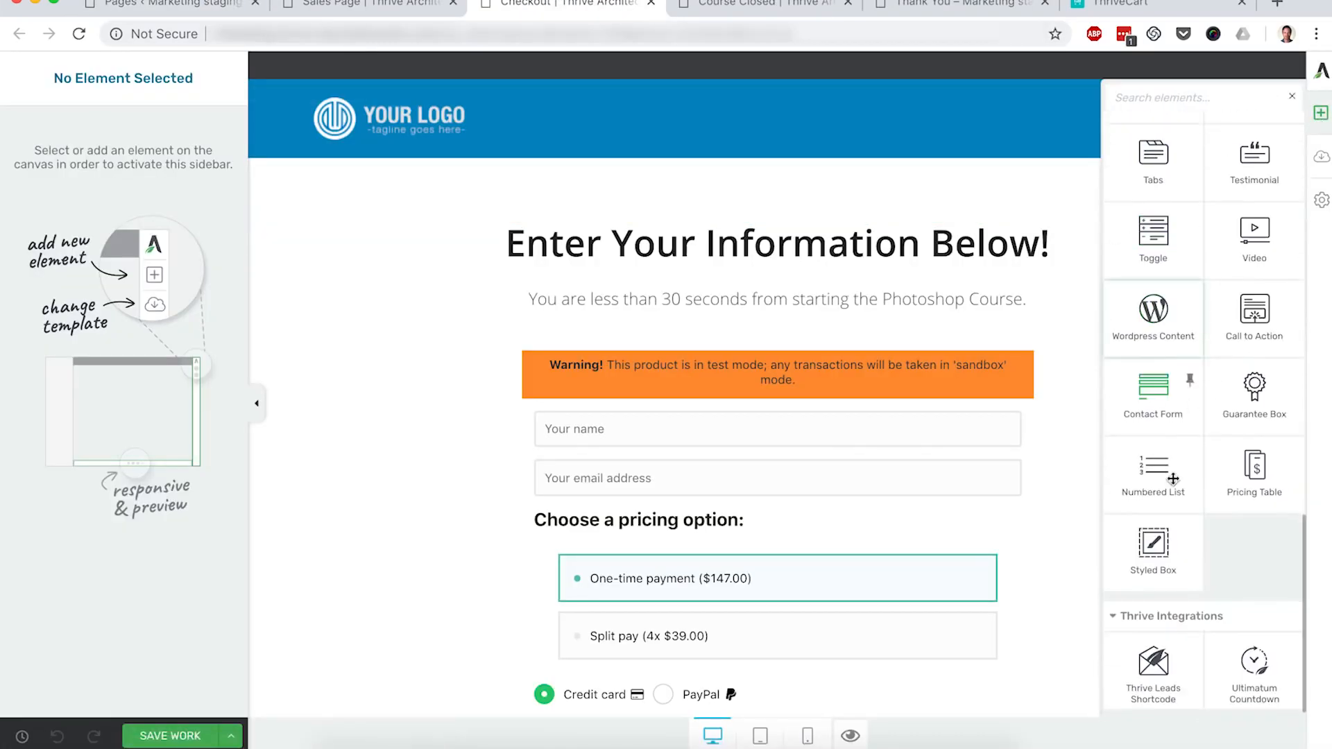
pyautogui.moveTo(1254, 670); pyautogui.dragTo(821, 307)
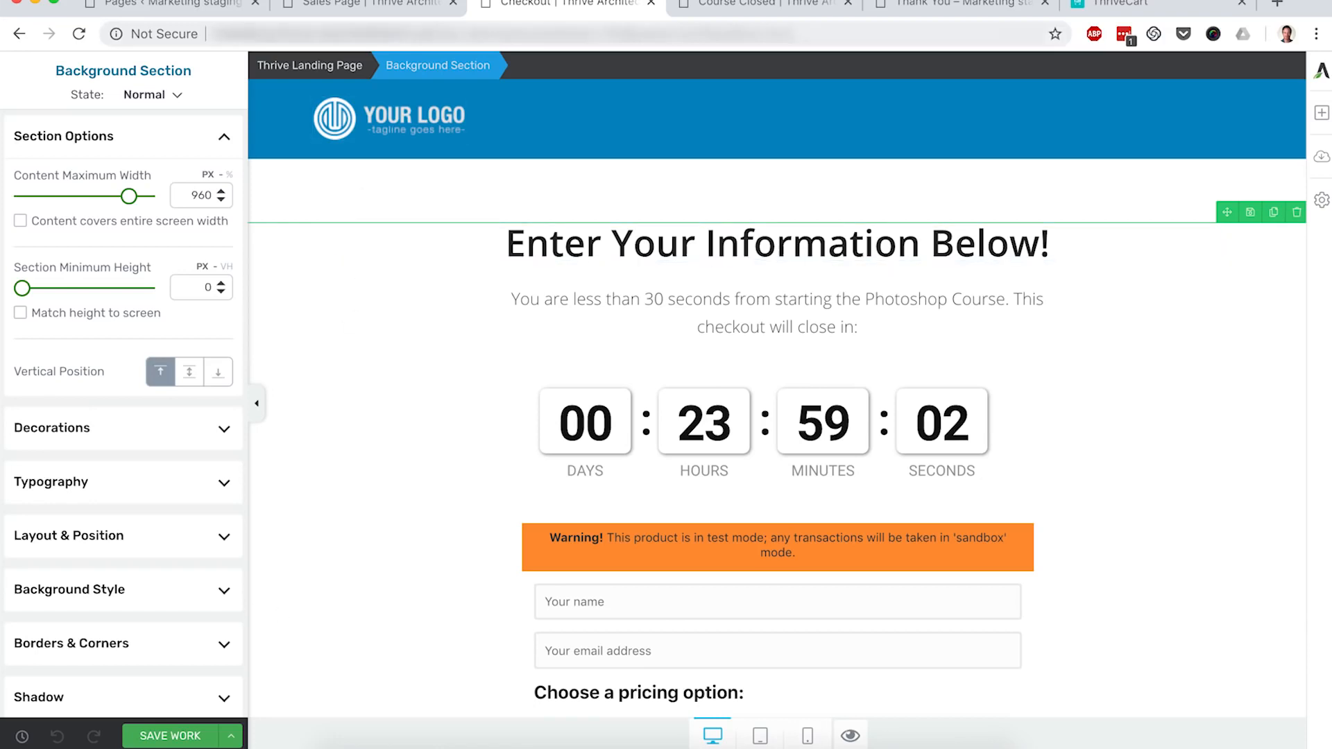
# Step: Preview the saved Sales Page live and delete ?preview=true from its address
pyautogui.click(369, 8)
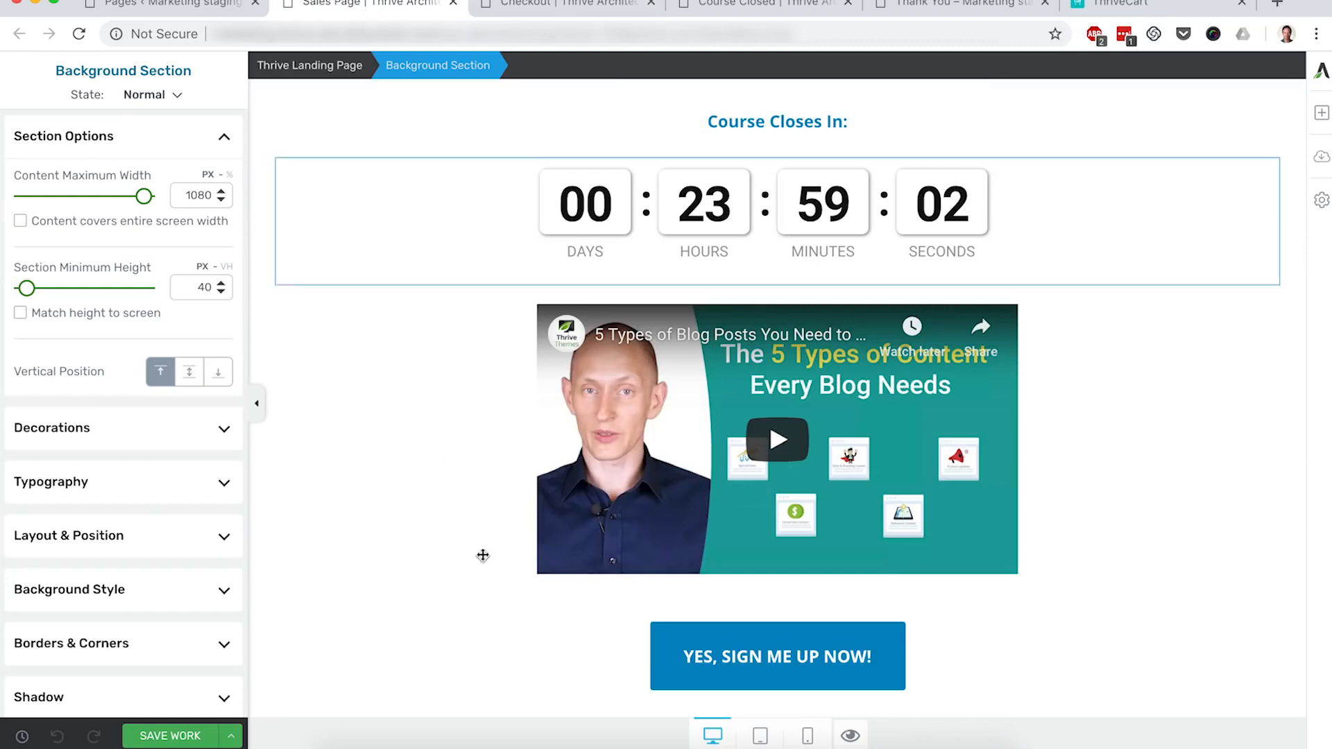
pyautogui.click(858, 739)
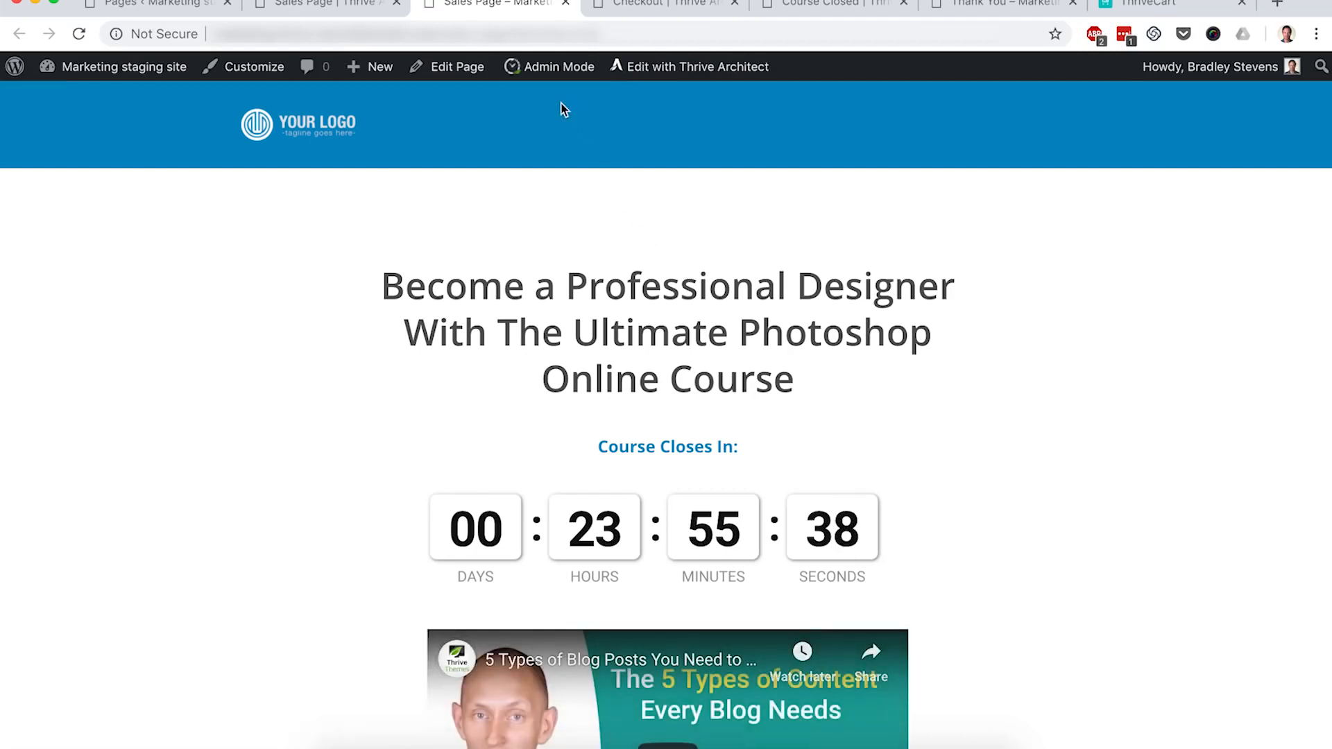
pyautogui.moveTo(550, 67)
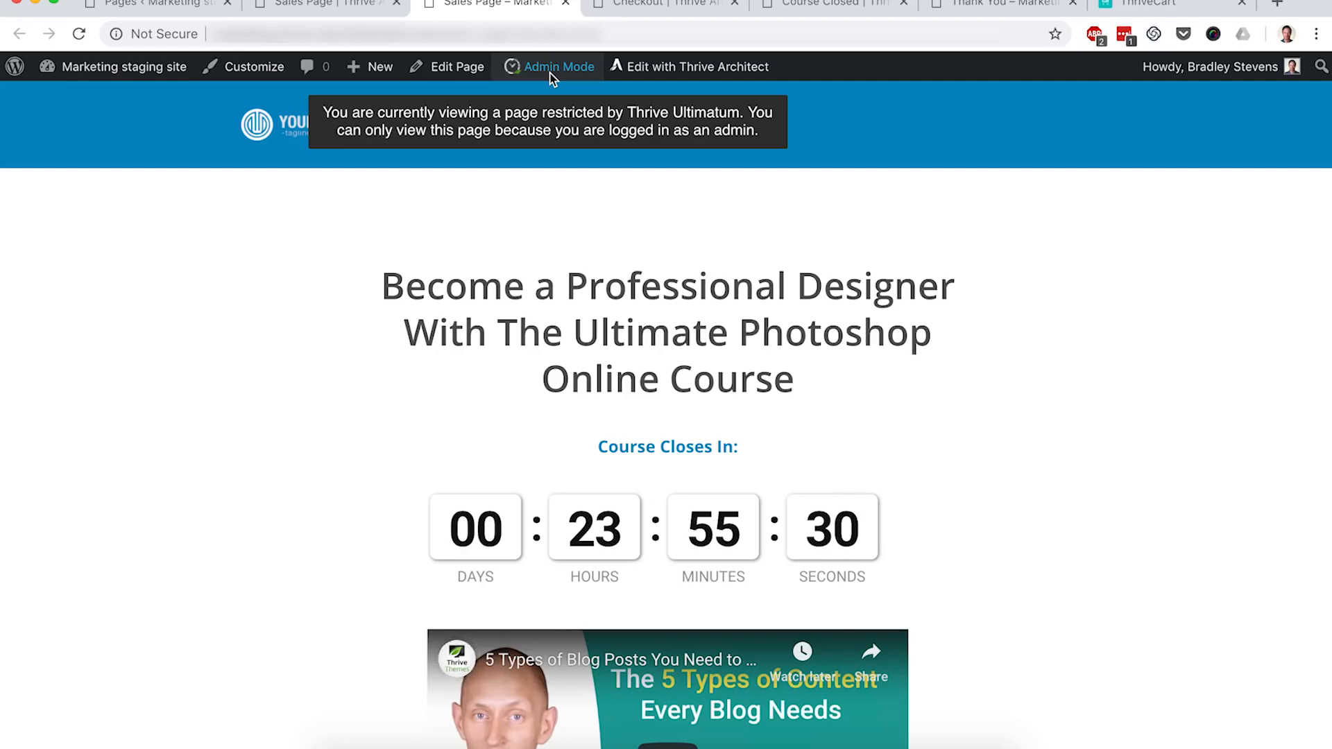
pyautogui.click(515, 33)
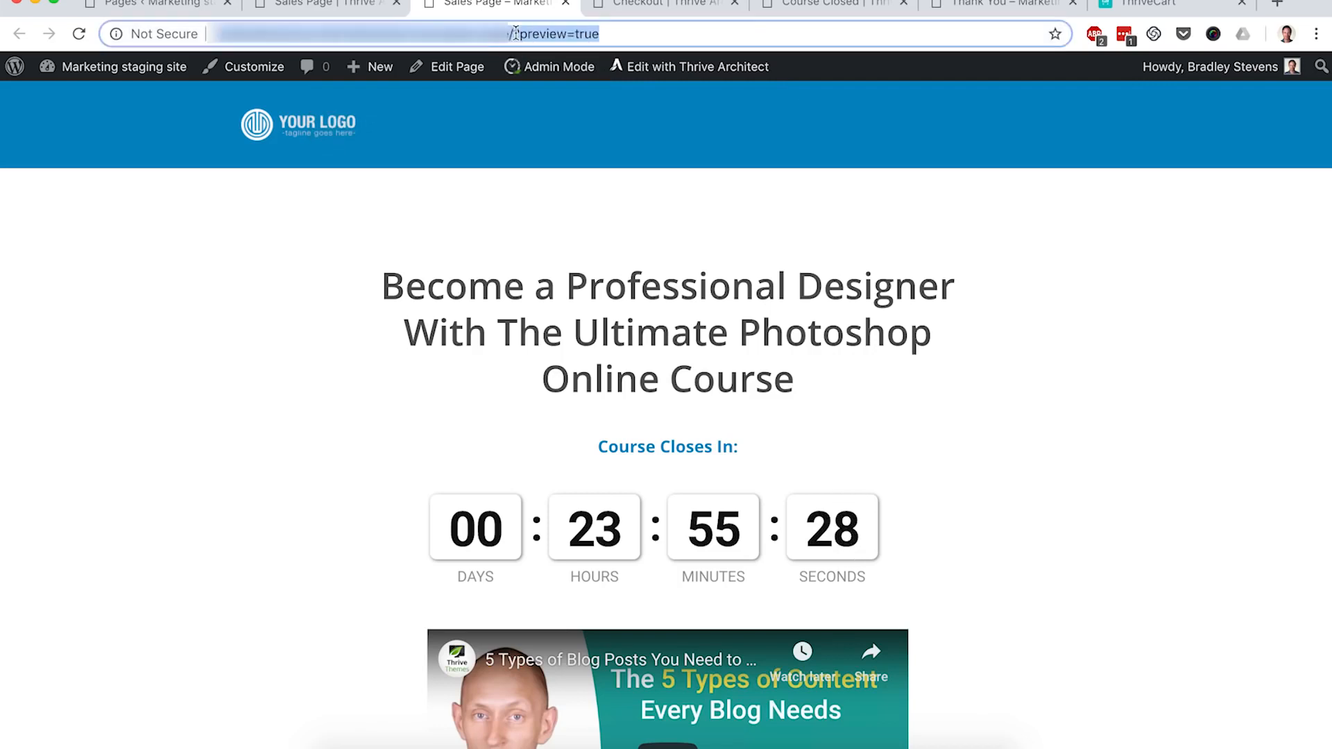
pyautogui.click(534, 34)
pyautogui.moveTo(519, 33); pyautogui.dragTo(692, 31)
pyautogui.press('BackSpace')
# Step: Select the cleaned Sales Page address and open a new incognito window
pyautogui.press('super+a')
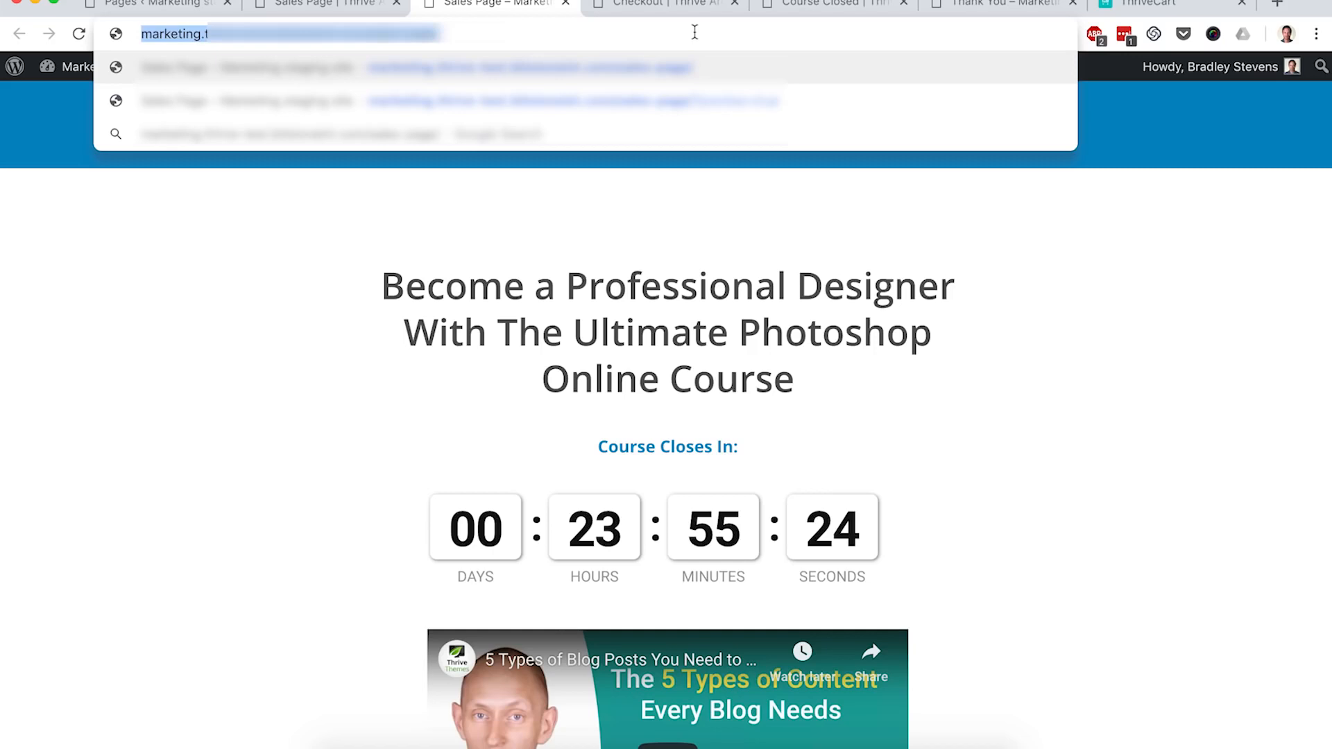
pyautogui.click(363, 240)
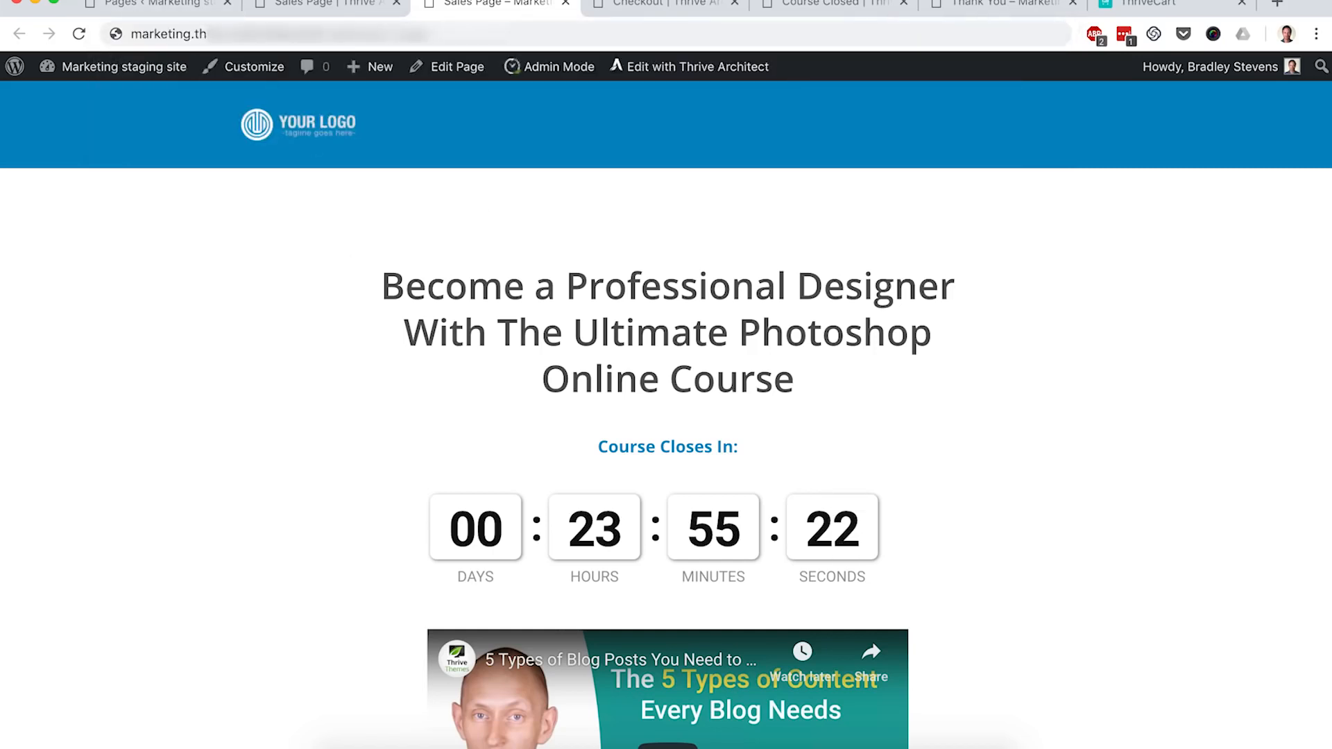
pyautogui.click(124, 0)
pyautogui.click(152, 25)
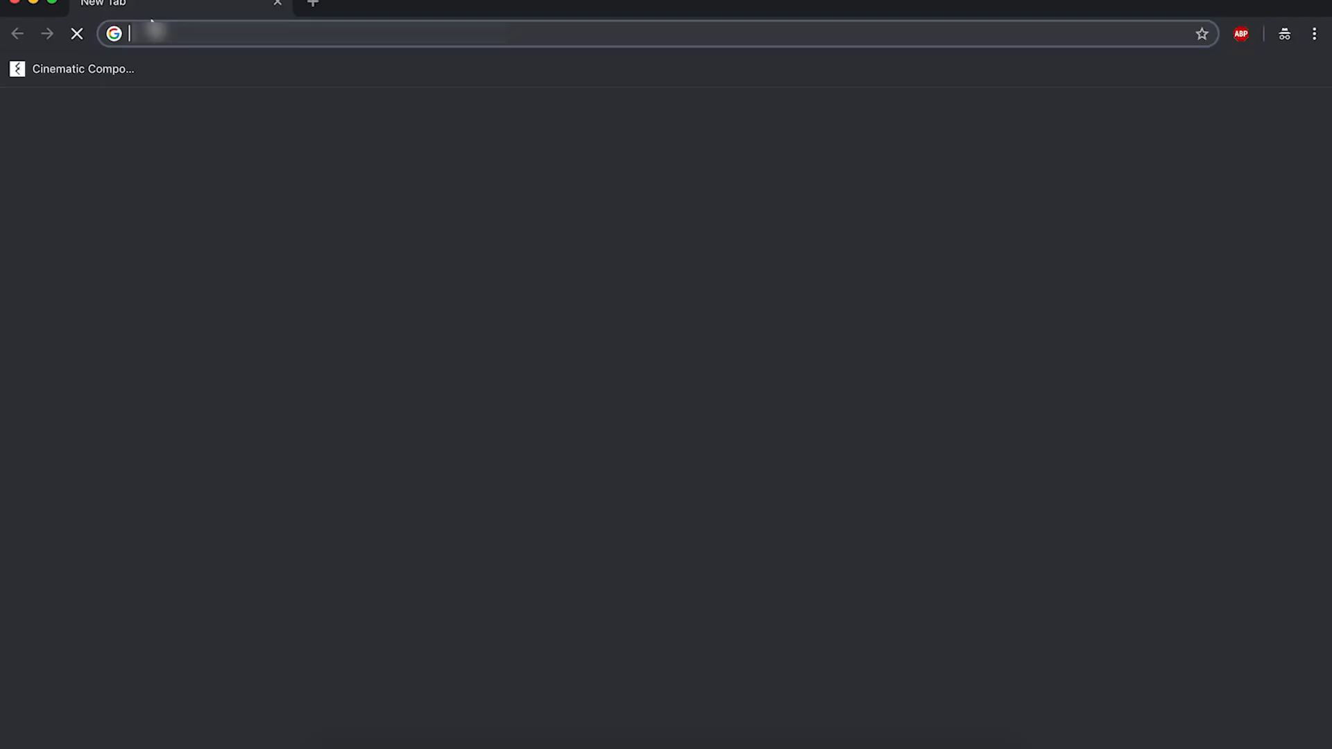
# Step: Load the pasted Sales Page address in incognito, then return to the main window's Pages list
pyautogui.press('super+v')
pyautogui.press('Return')
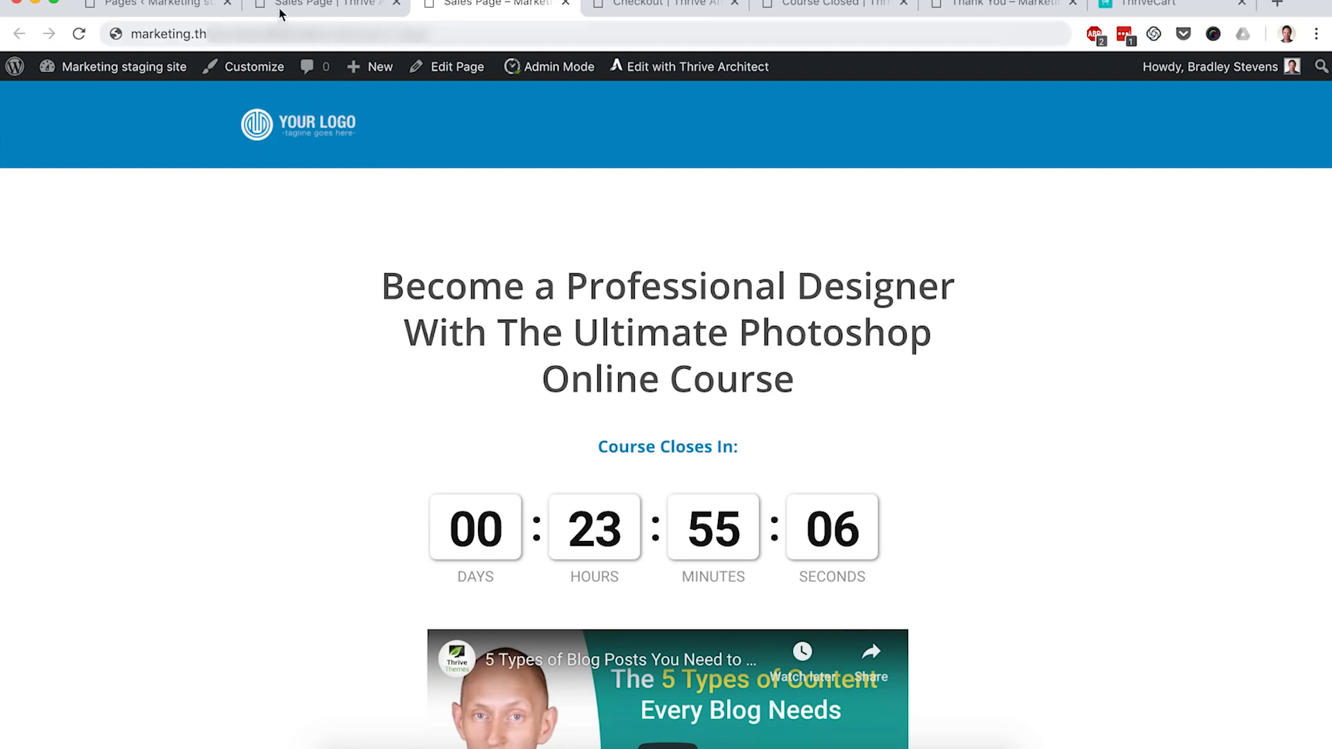
pyautogui.click(174, 2)
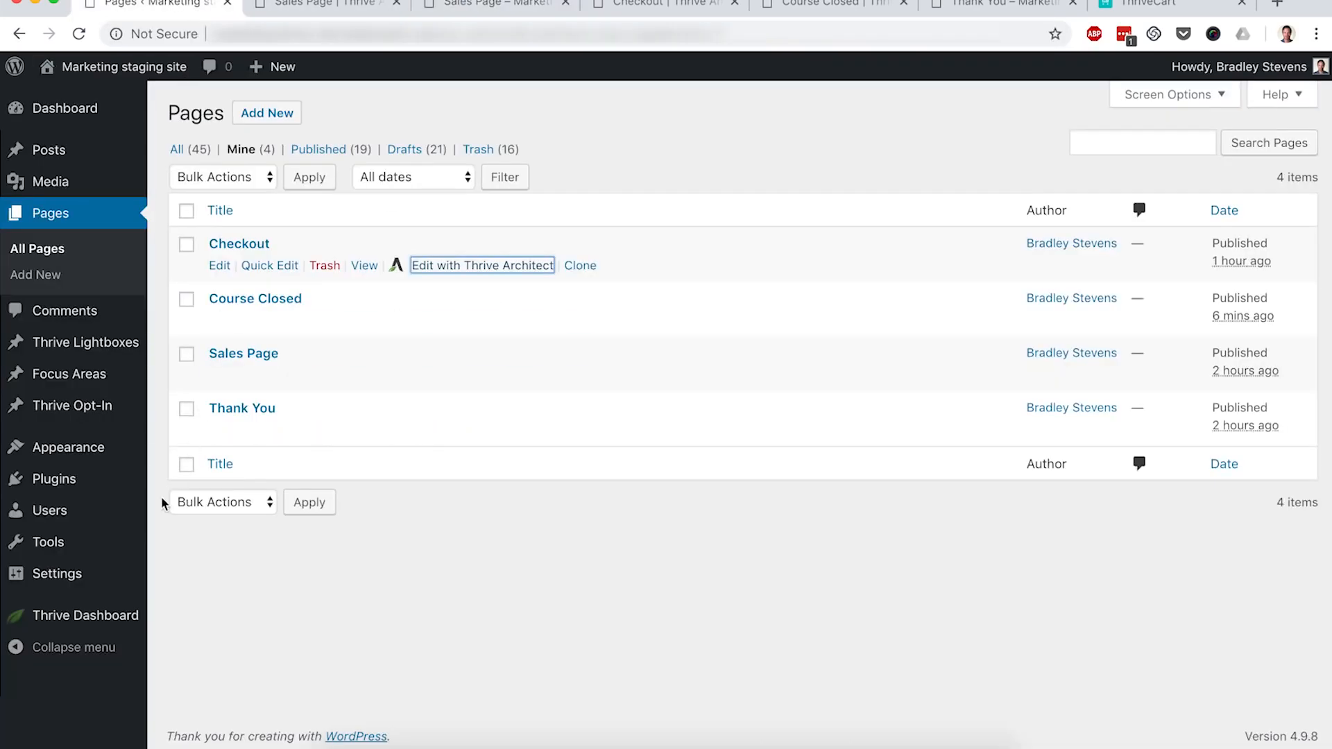
# Step: Open the Christmas campaign's fixed-date schedule from the Thrive Ultimatum dashboard
pyautogui.moveTo(101, 615)
pyautogui.click(231, 594)
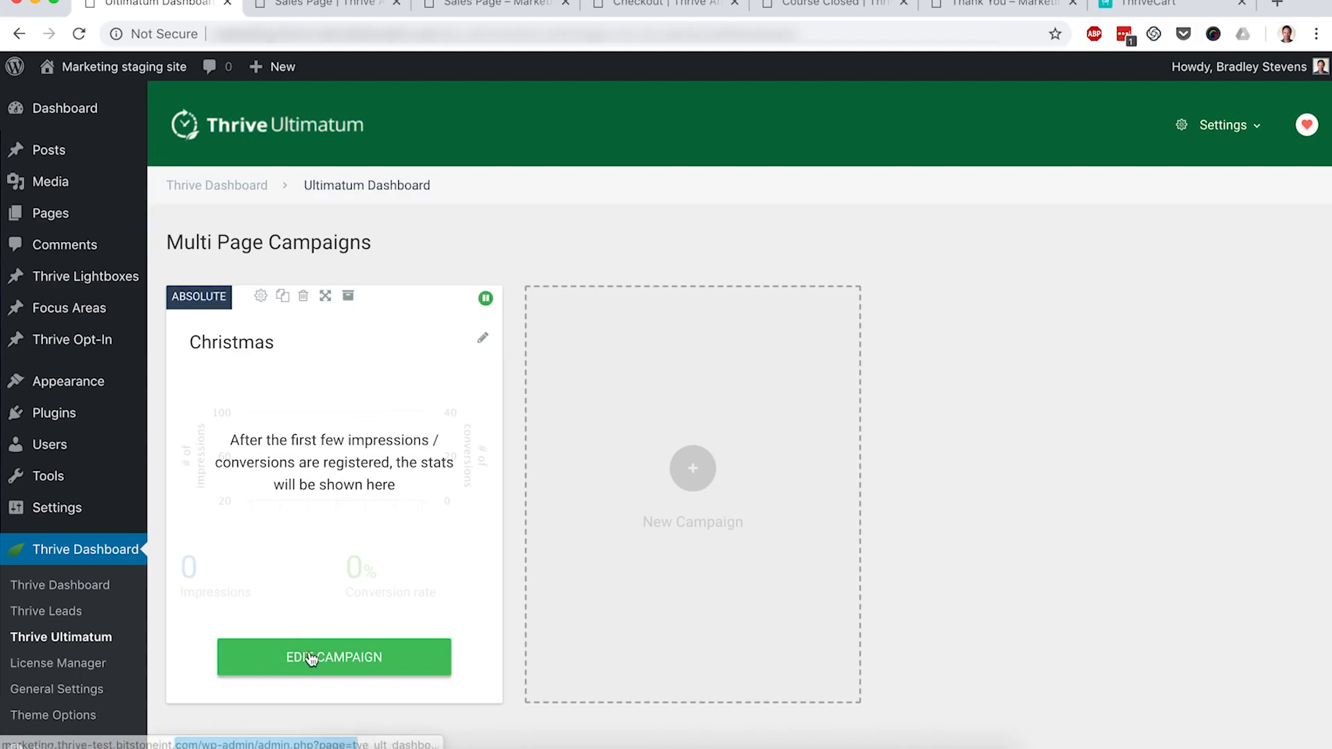
pyautogui.click(312, 657)
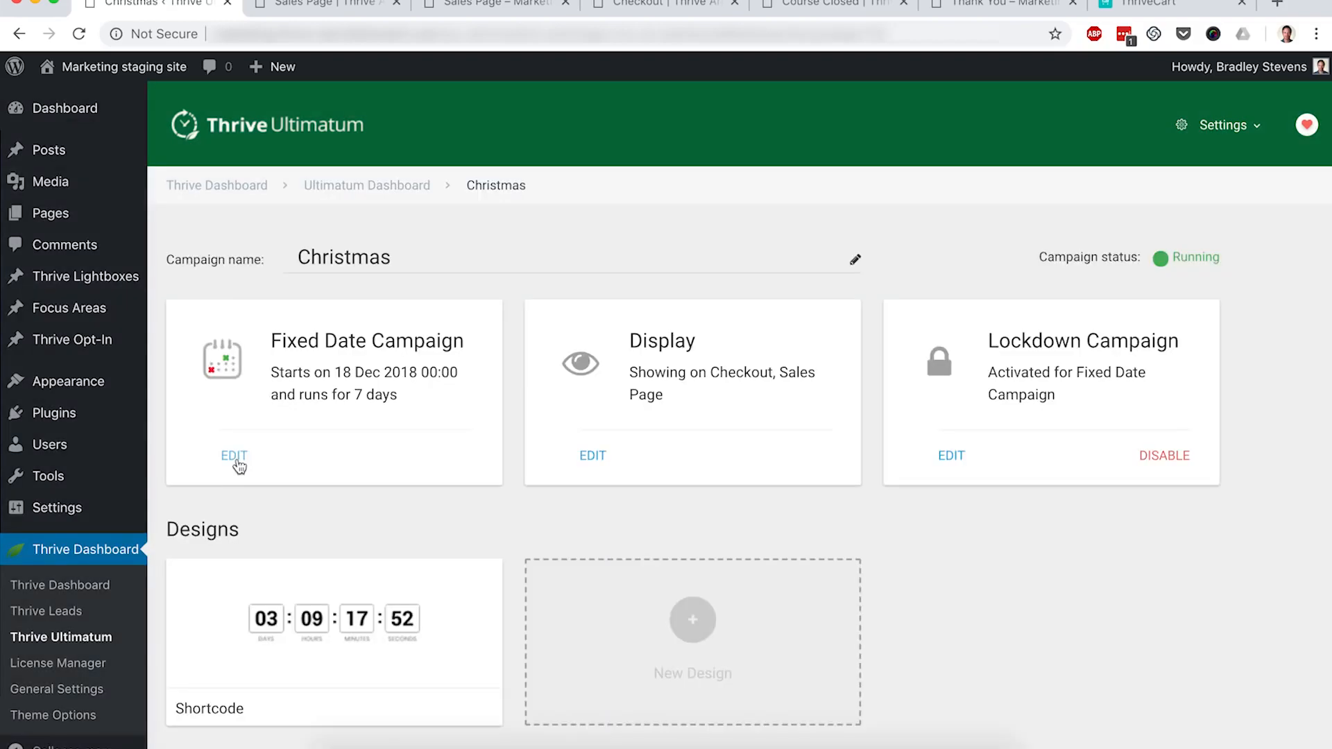
pyautogui.click(237, 460)
pyautogui.scroll(-3, 555, 472)
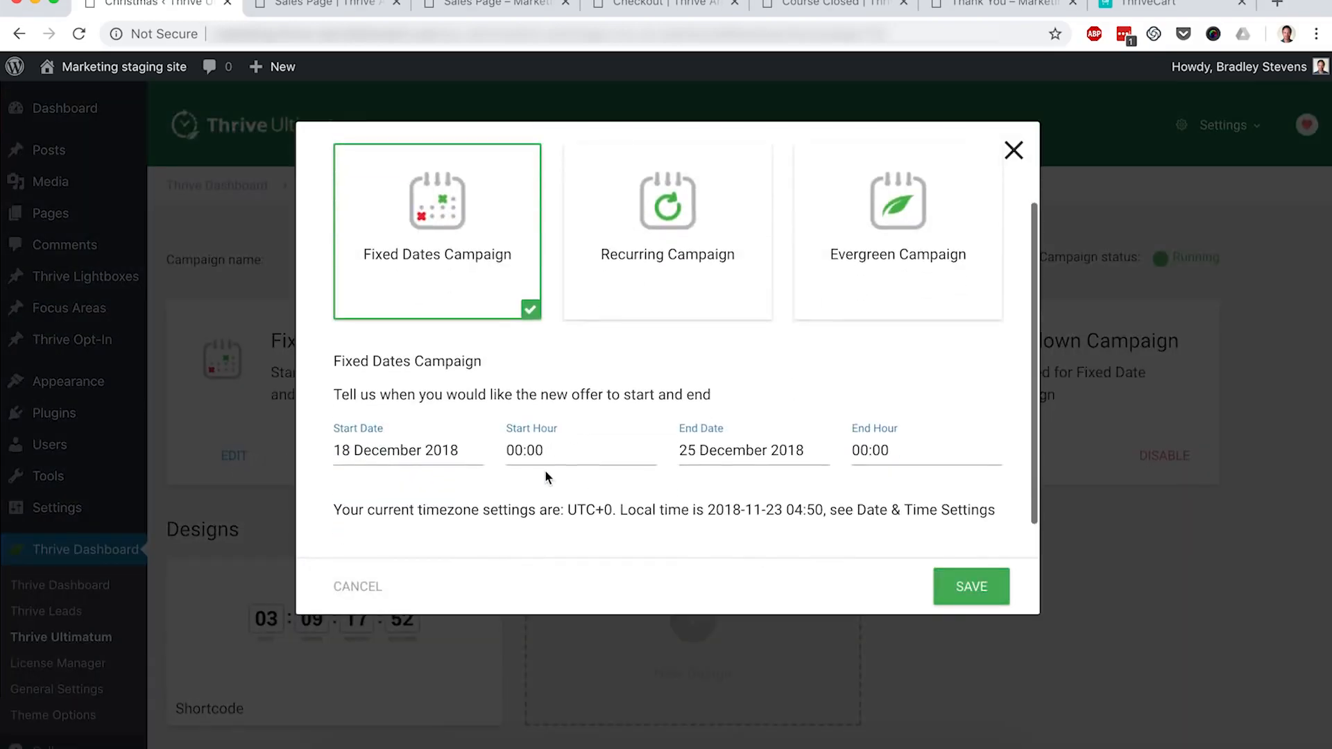
# Step: Set the campaign to start 21 November 2018 and end 25 November 2018, then save
pyautogui.click(390, 451)
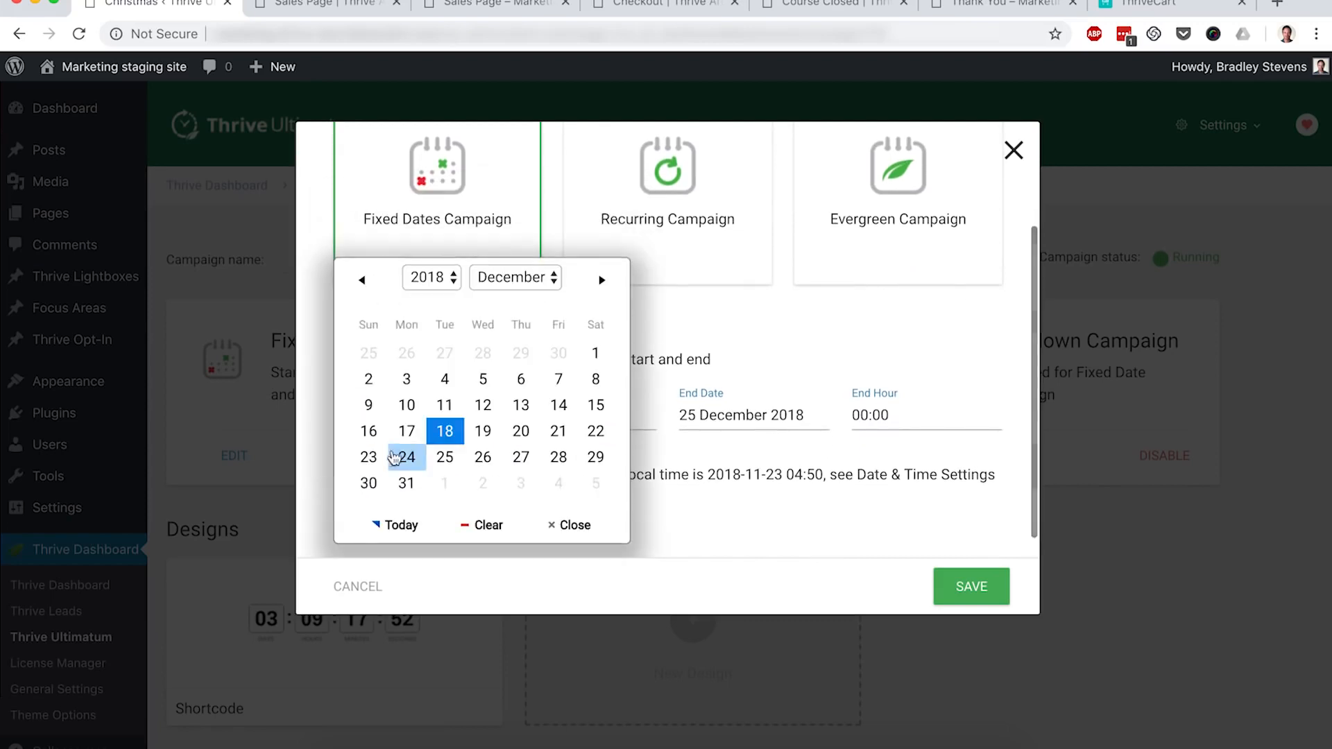
pyautogui.click(500, 280)
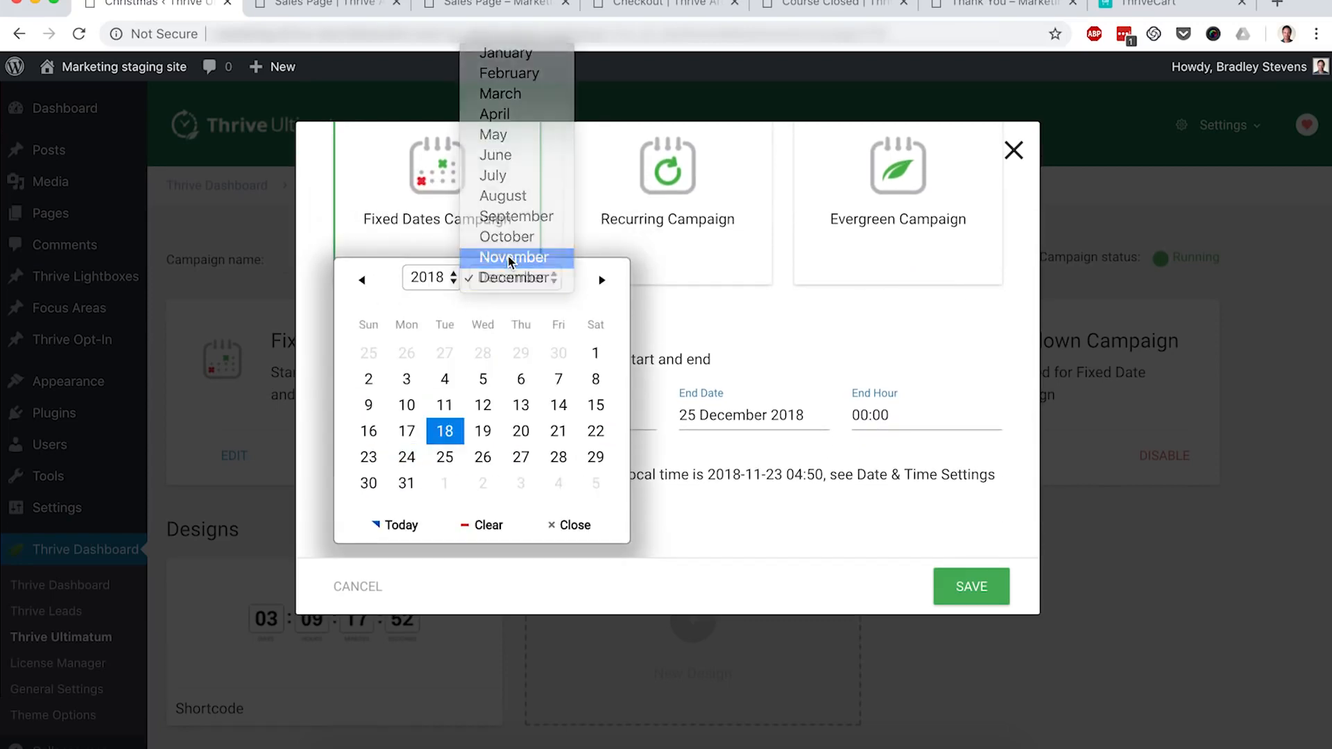
pyautogui.click(508, 262)
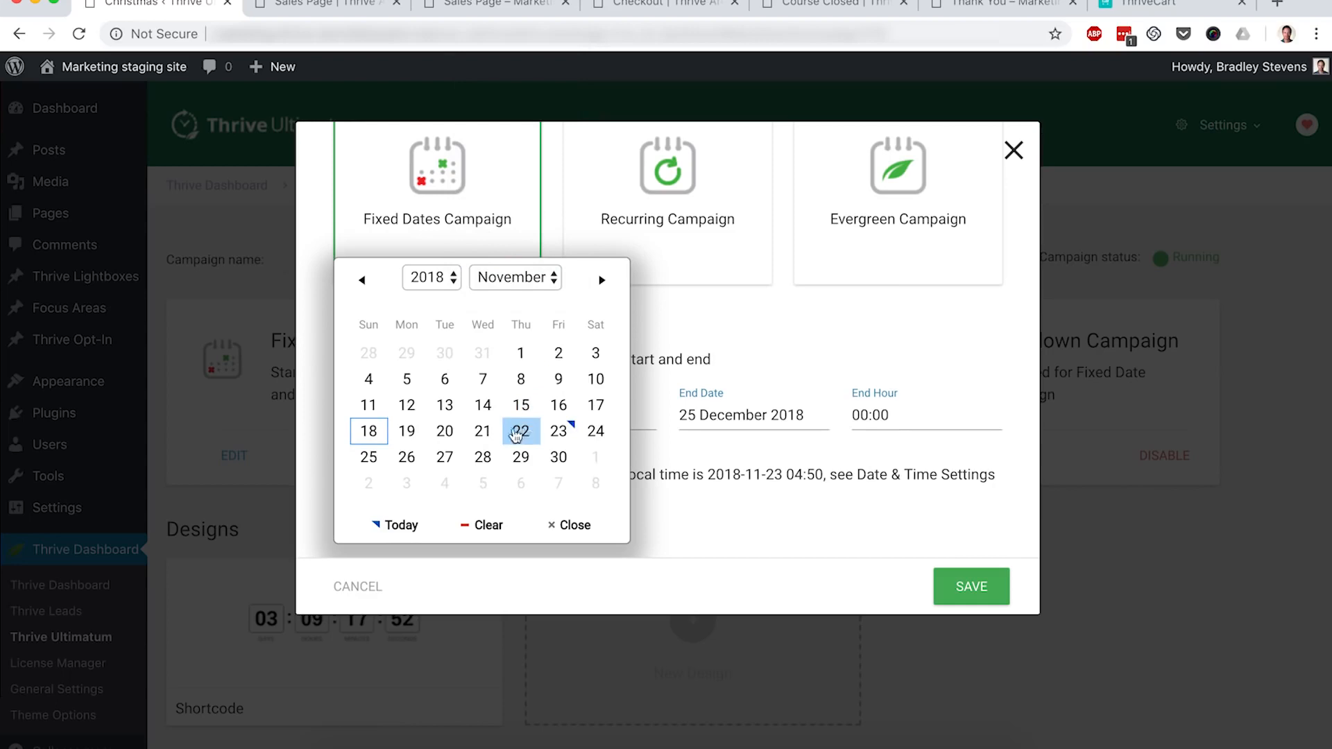
pyautogui.click(484, 432)
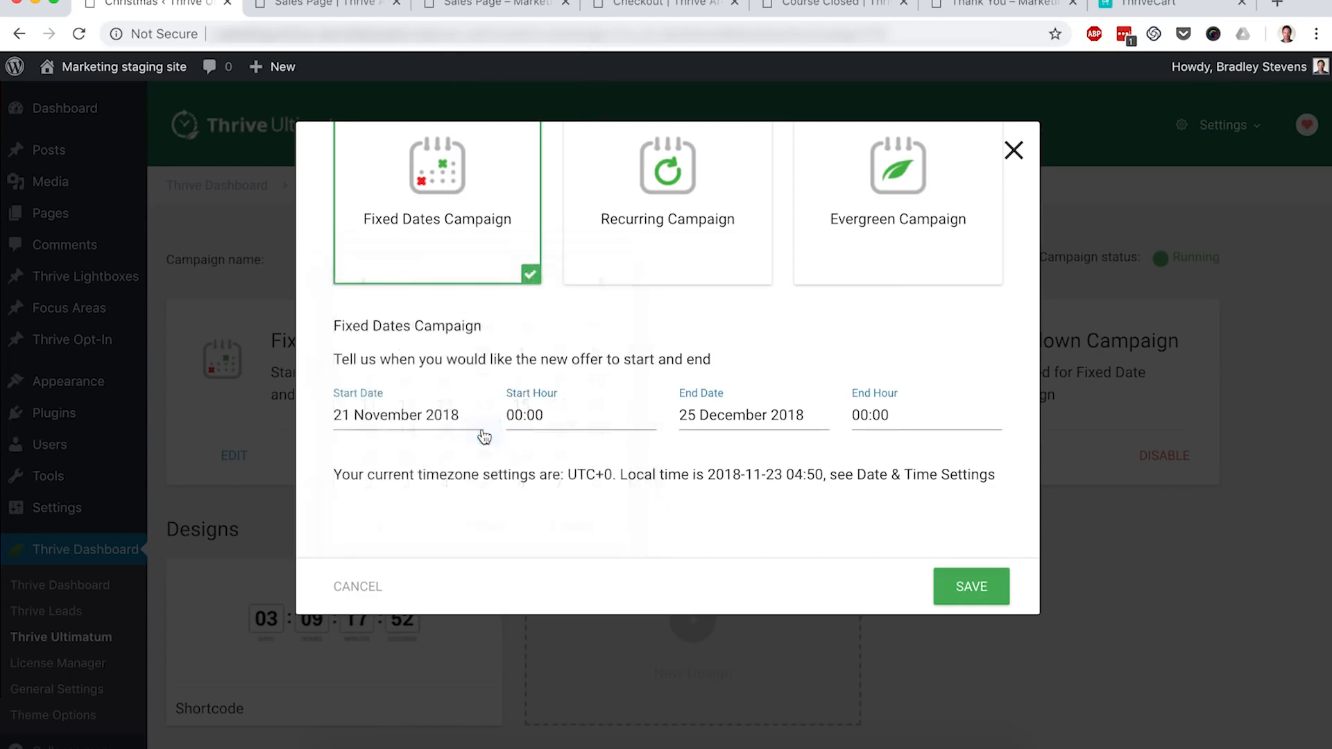
pyautogui.click(728, 424)
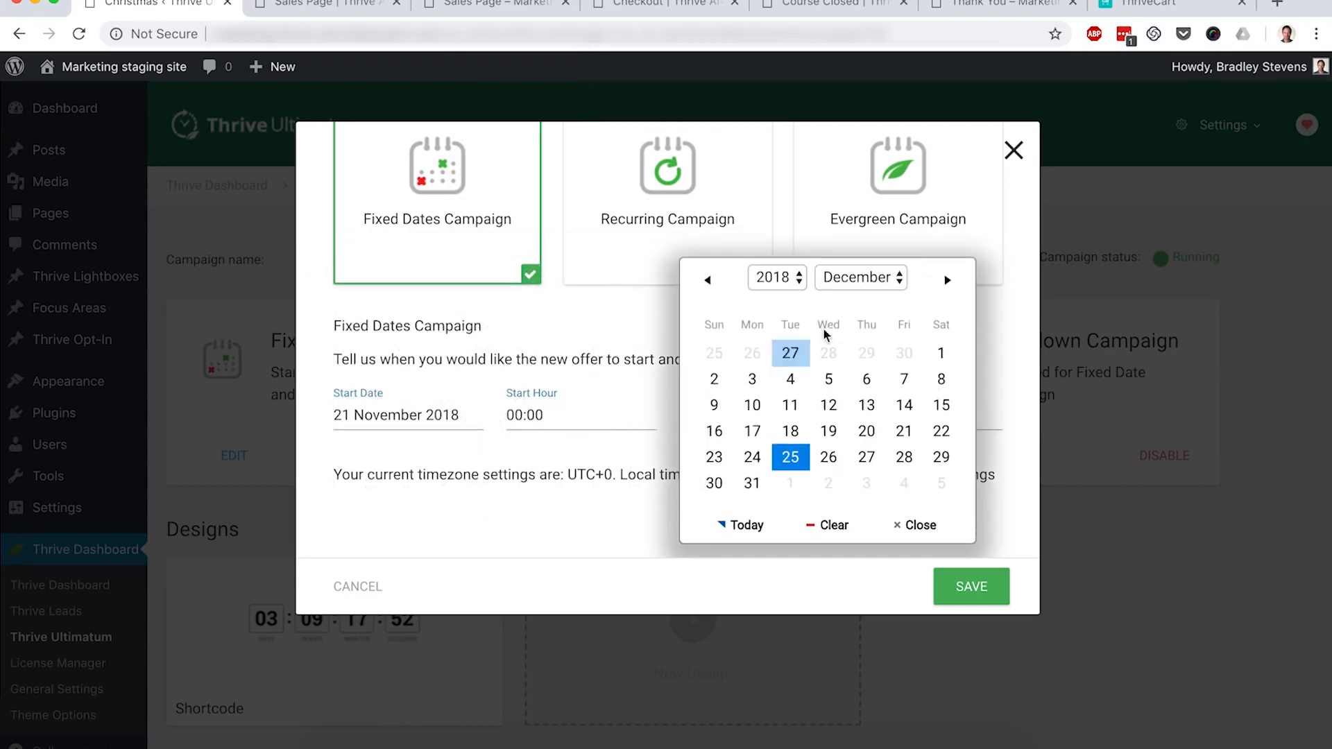
pyautogui.click(861, 277)
pyautogui.click(860, 258)
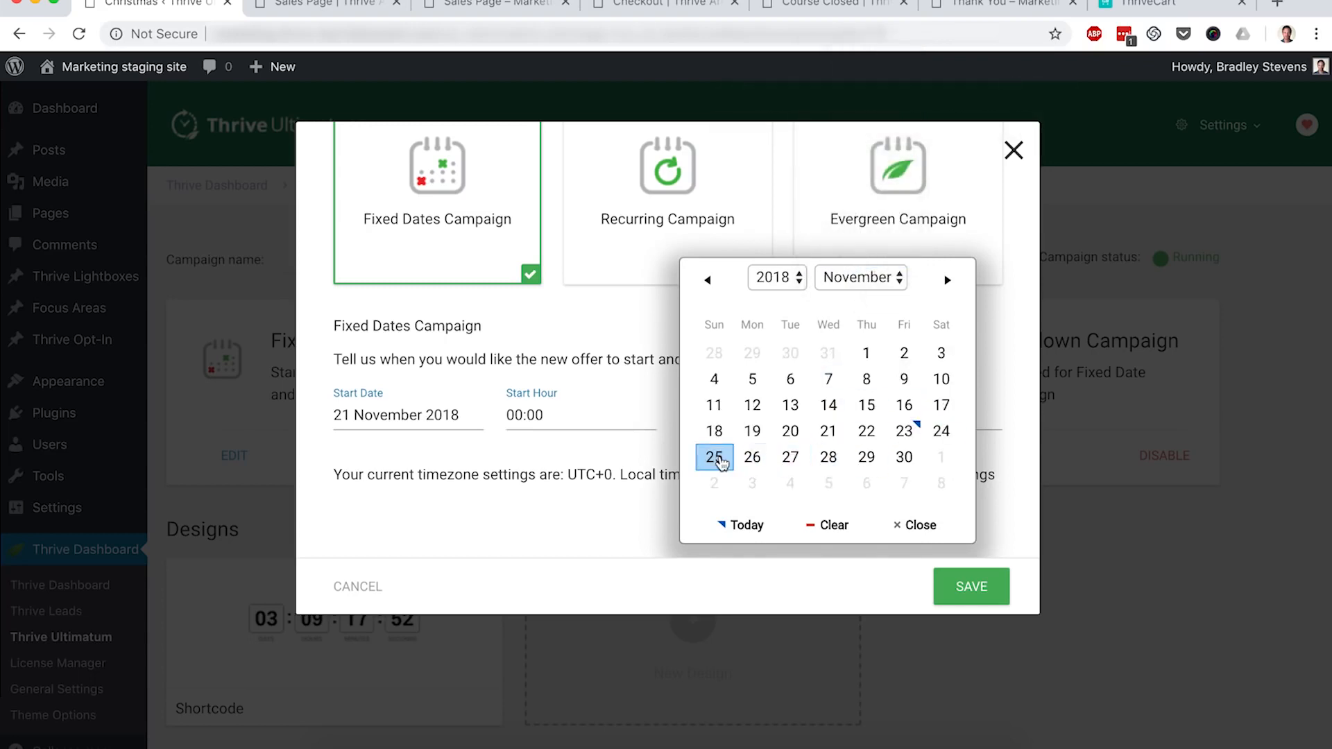
pyautogui.click(714, 457)
pyautogui.click(975, 589)
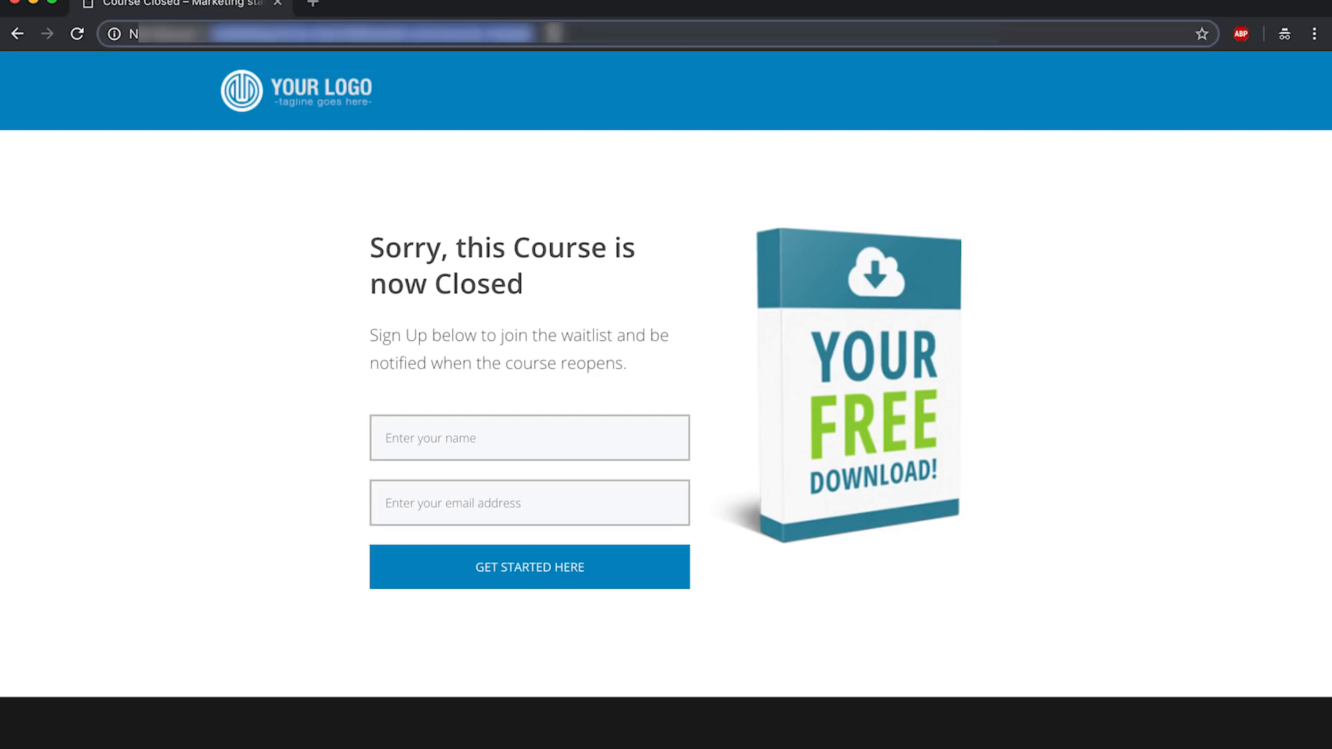
# Step: Reload the live Sales Page in incognito and scroll down to its countdown
pyautogui.press('Return')
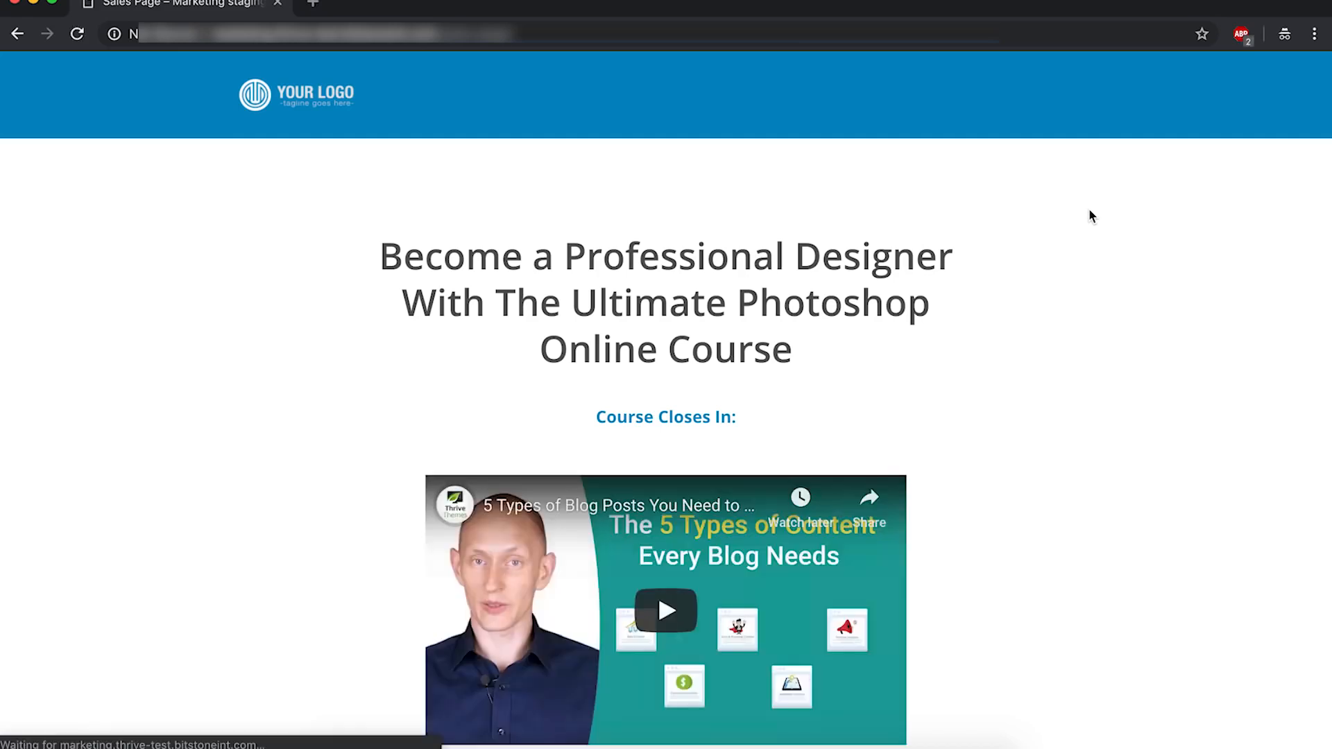
pyautogui.scroll(-2, 1089, 211)
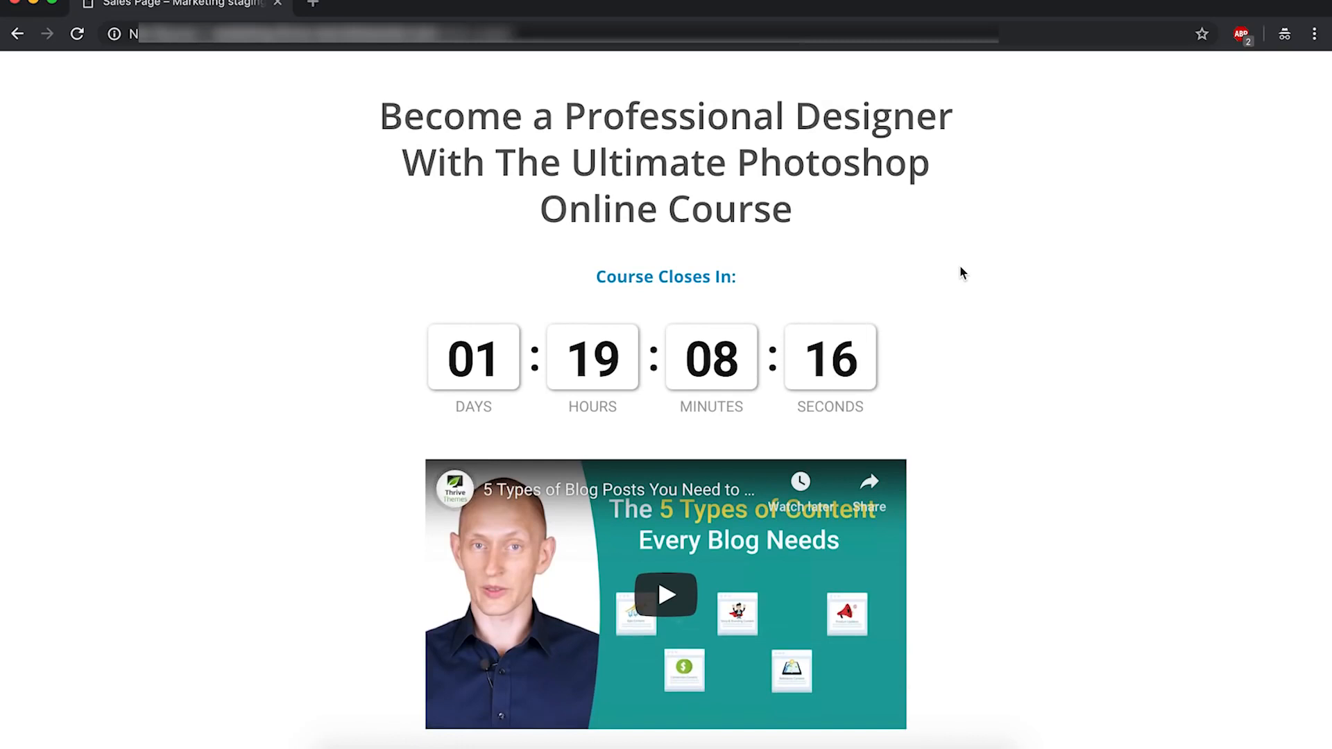
pyautogui.scroll(-3, 961, 271)
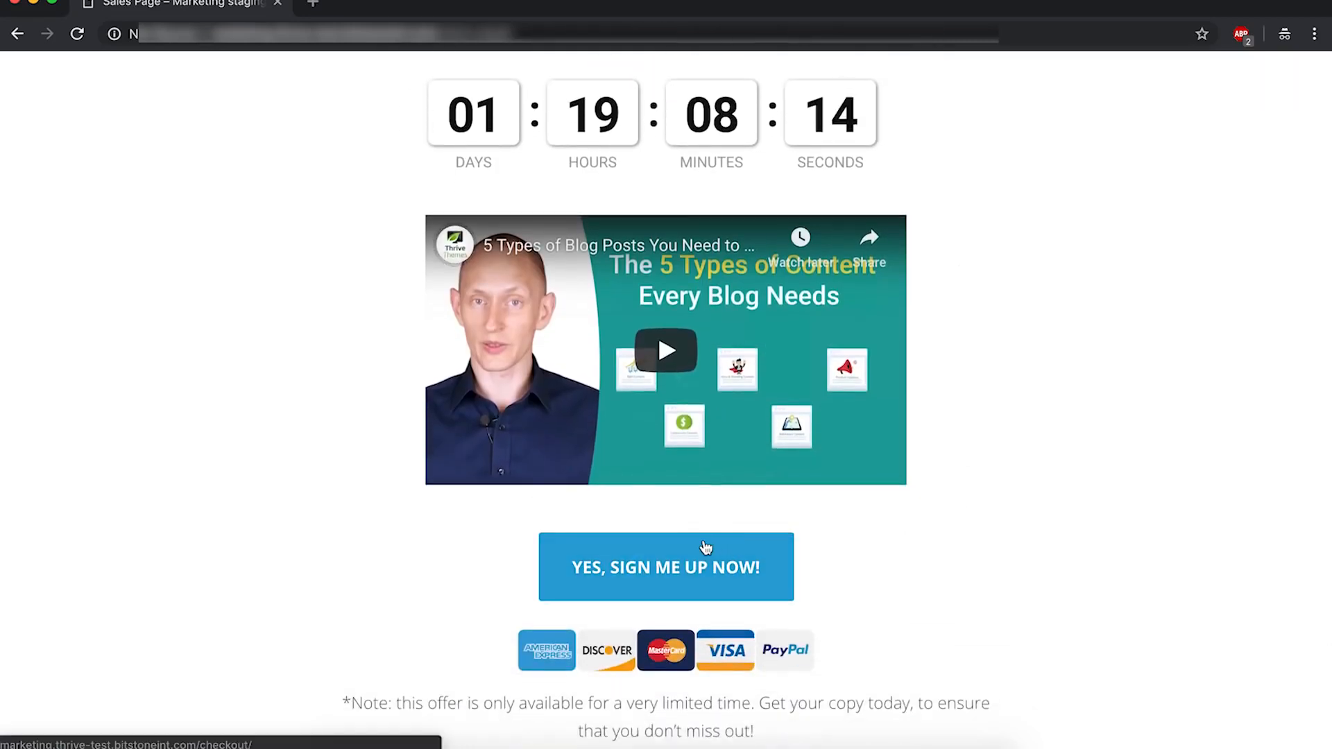
# Step: Follow YES, SIGN ME UP NOW! to the Checkout page and review its live countdown
pyautogui.click(705, 548)
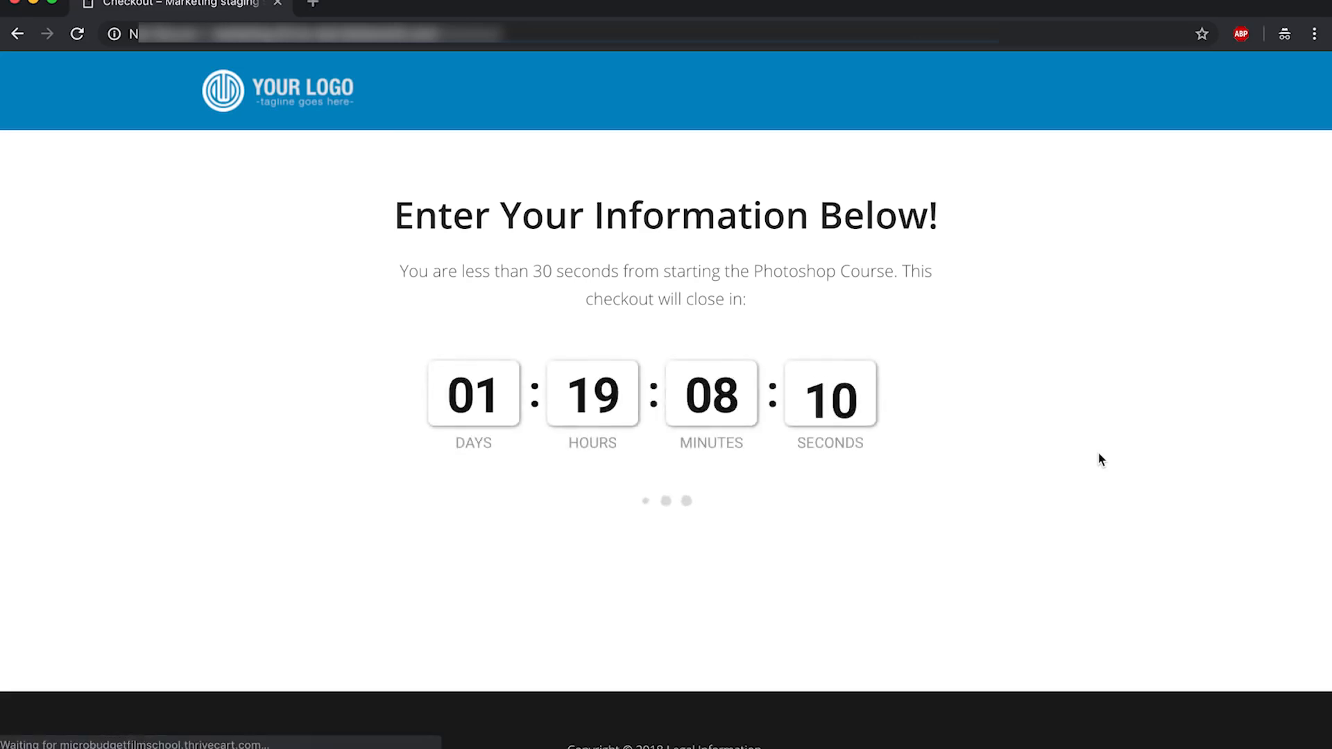
pyautogui.scroll(-1, 1101, 460)
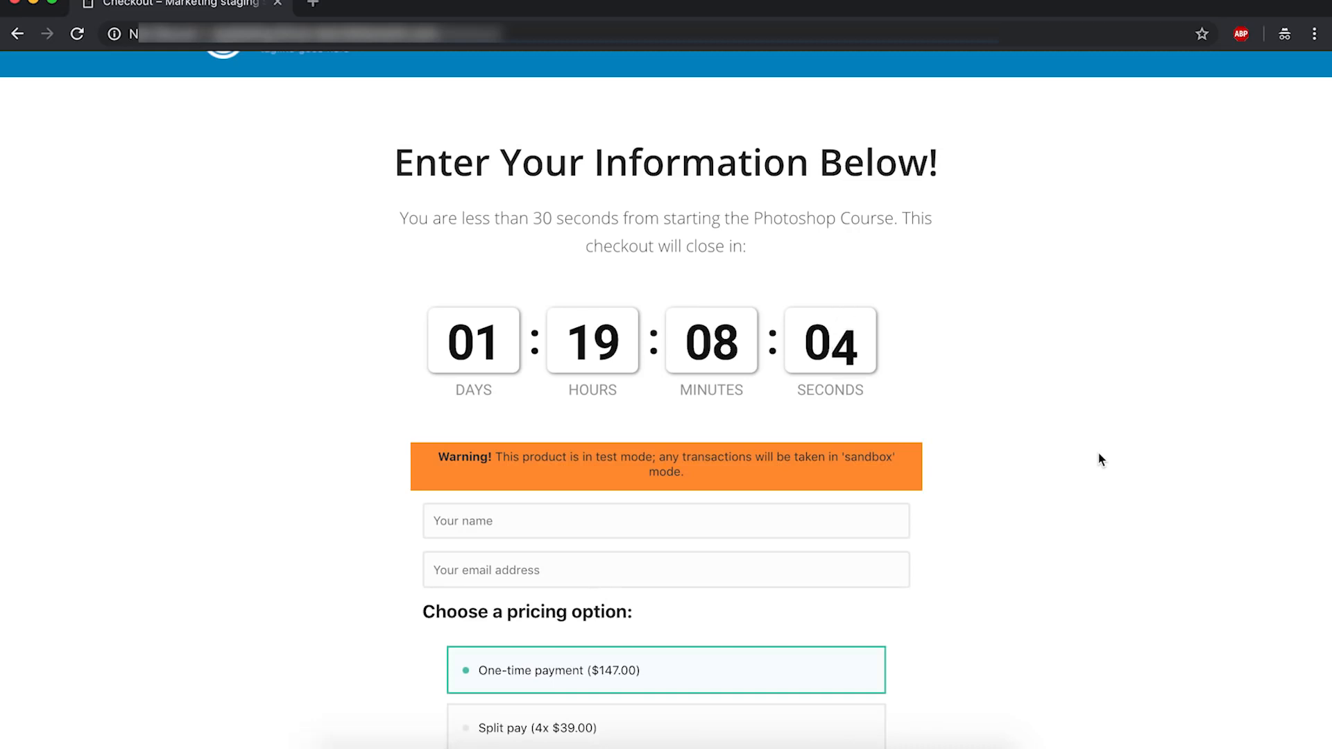
pyautogui.scroll(-3, 1102, 460)
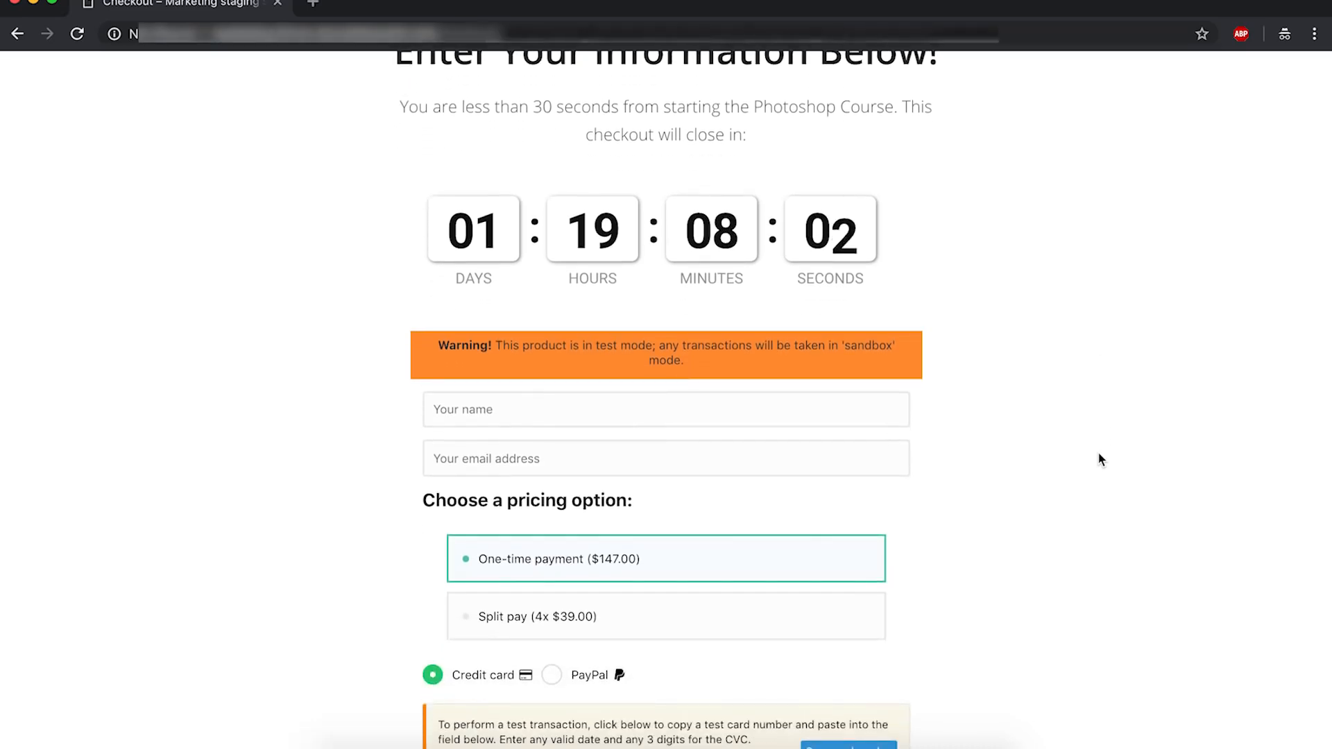
pyautogui.scroll(-1, 1102, 460)
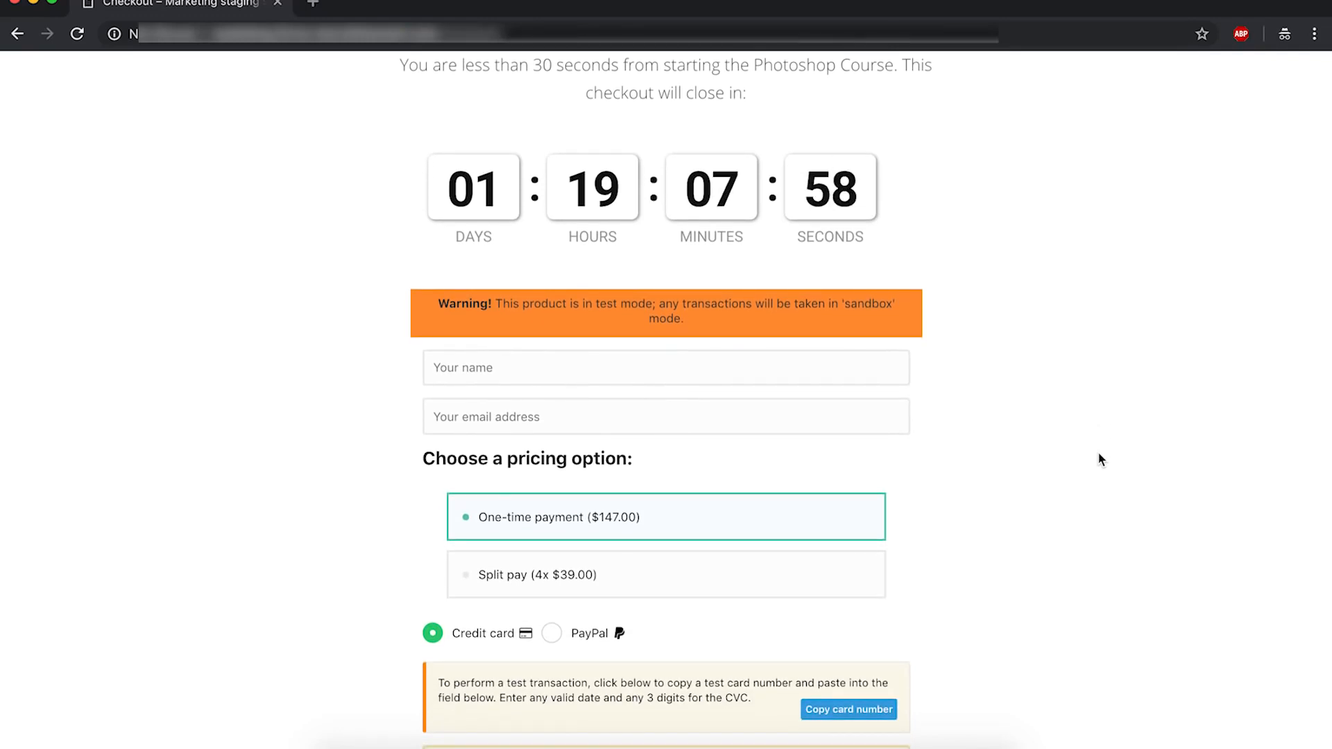
pyautogui.scroll(1, 1101, 460)
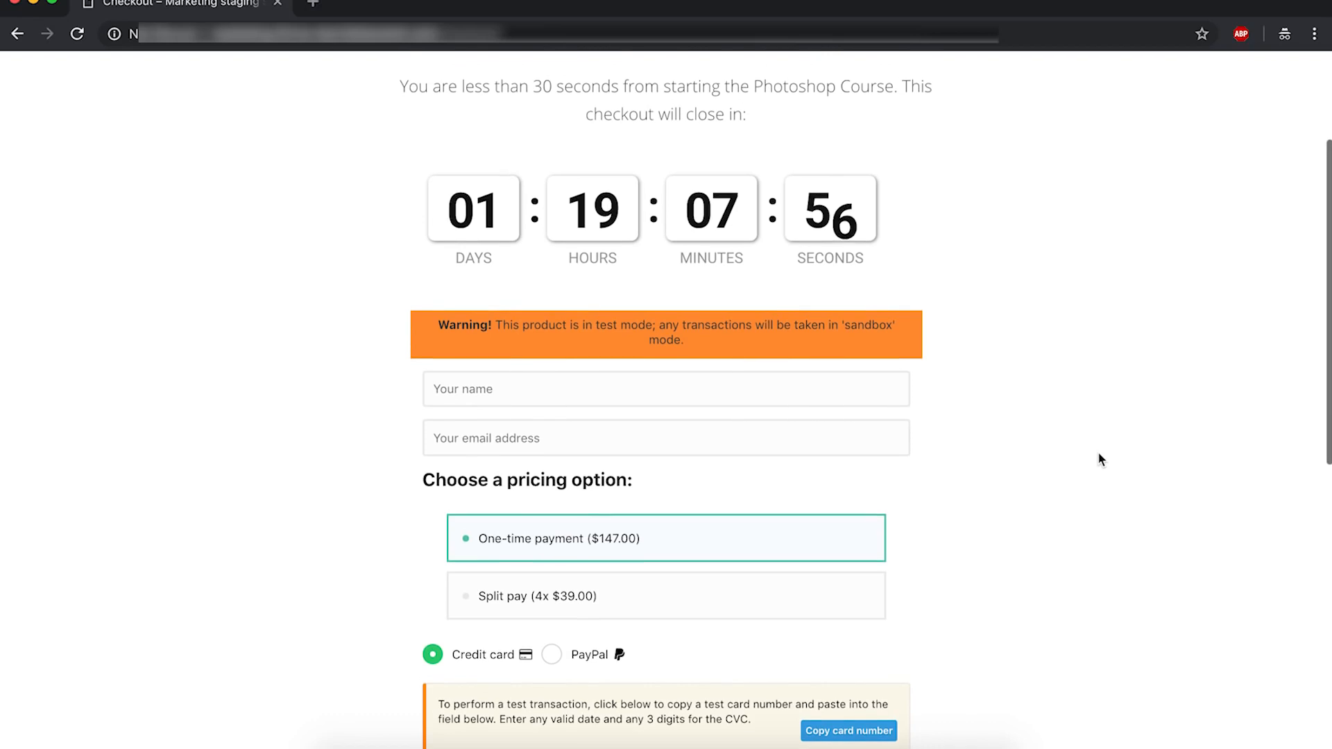